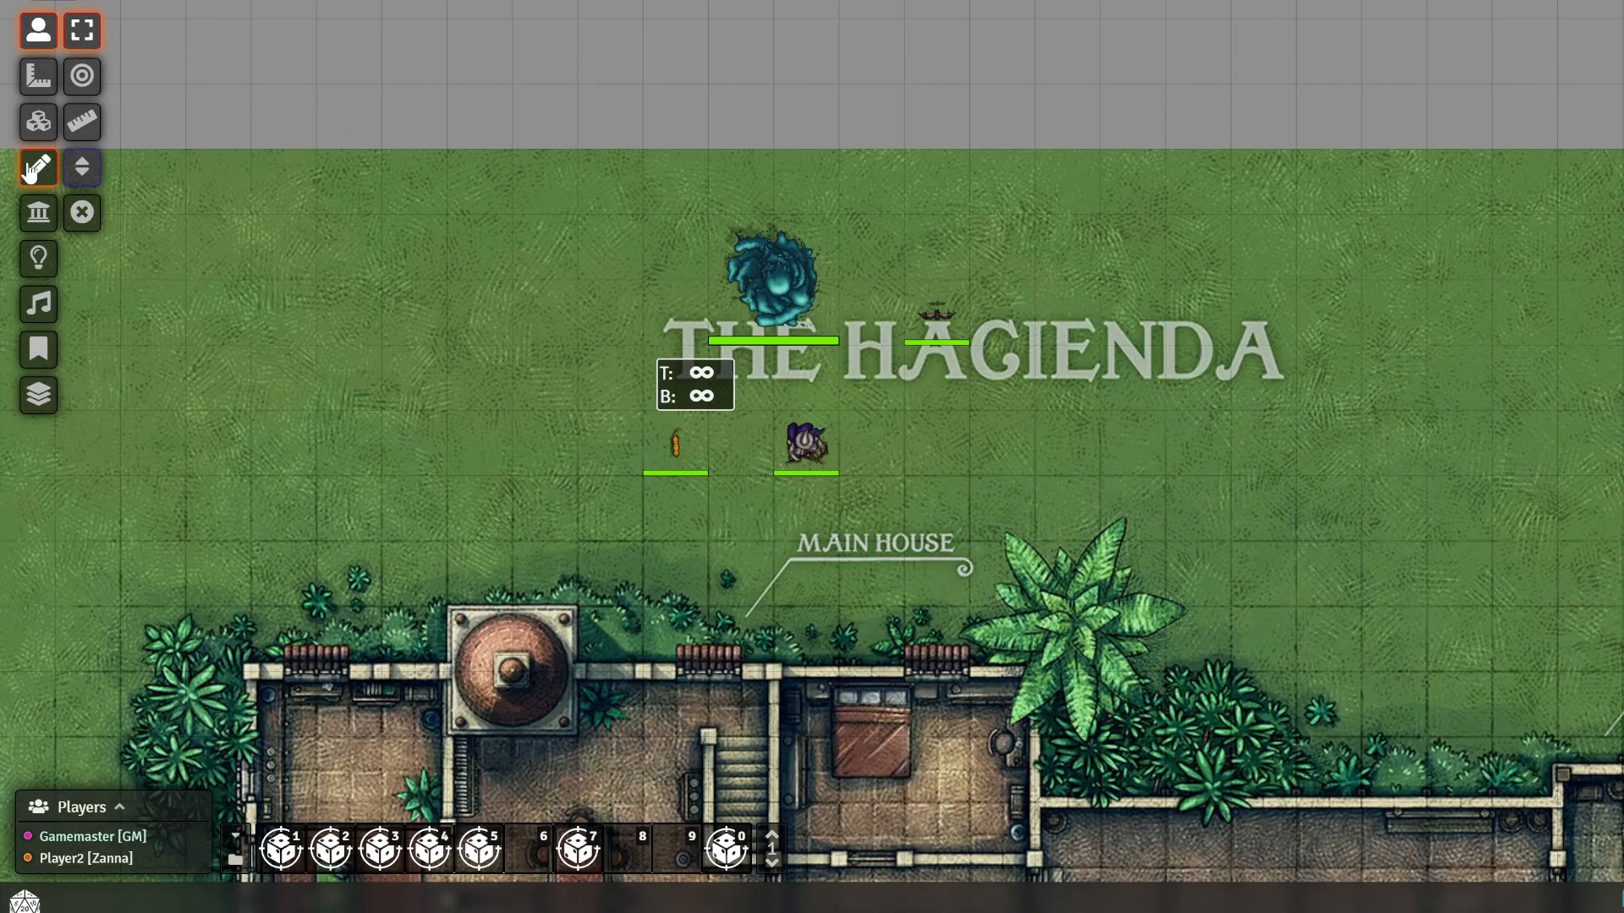
# Draw a short diagonal wall on the open grass west of the tokens, above the main house
pyautogui.moveTo(357, 427); pyautogui.dragTo(439, 541)
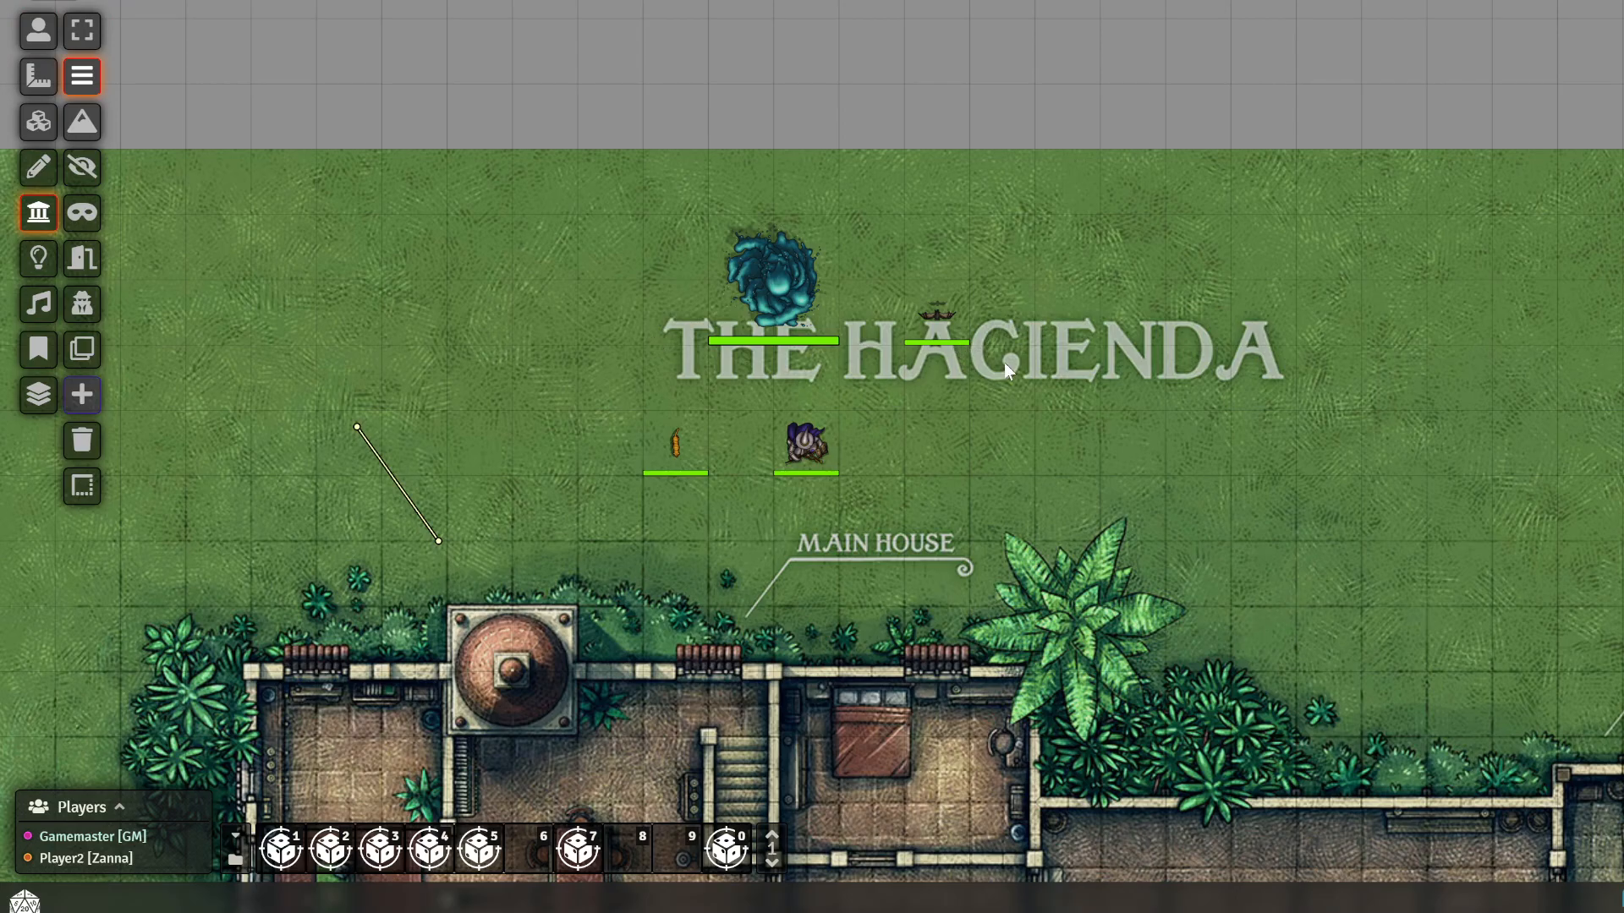
# Place the red guitar image as a tile on the grass over the east end of the Hacienda title
pyautogui.click(38, 121)
pyautogui.moveTo(1018, 465); pyautogui.dragTo(579, 371)
pyautogui.click(80, 110)
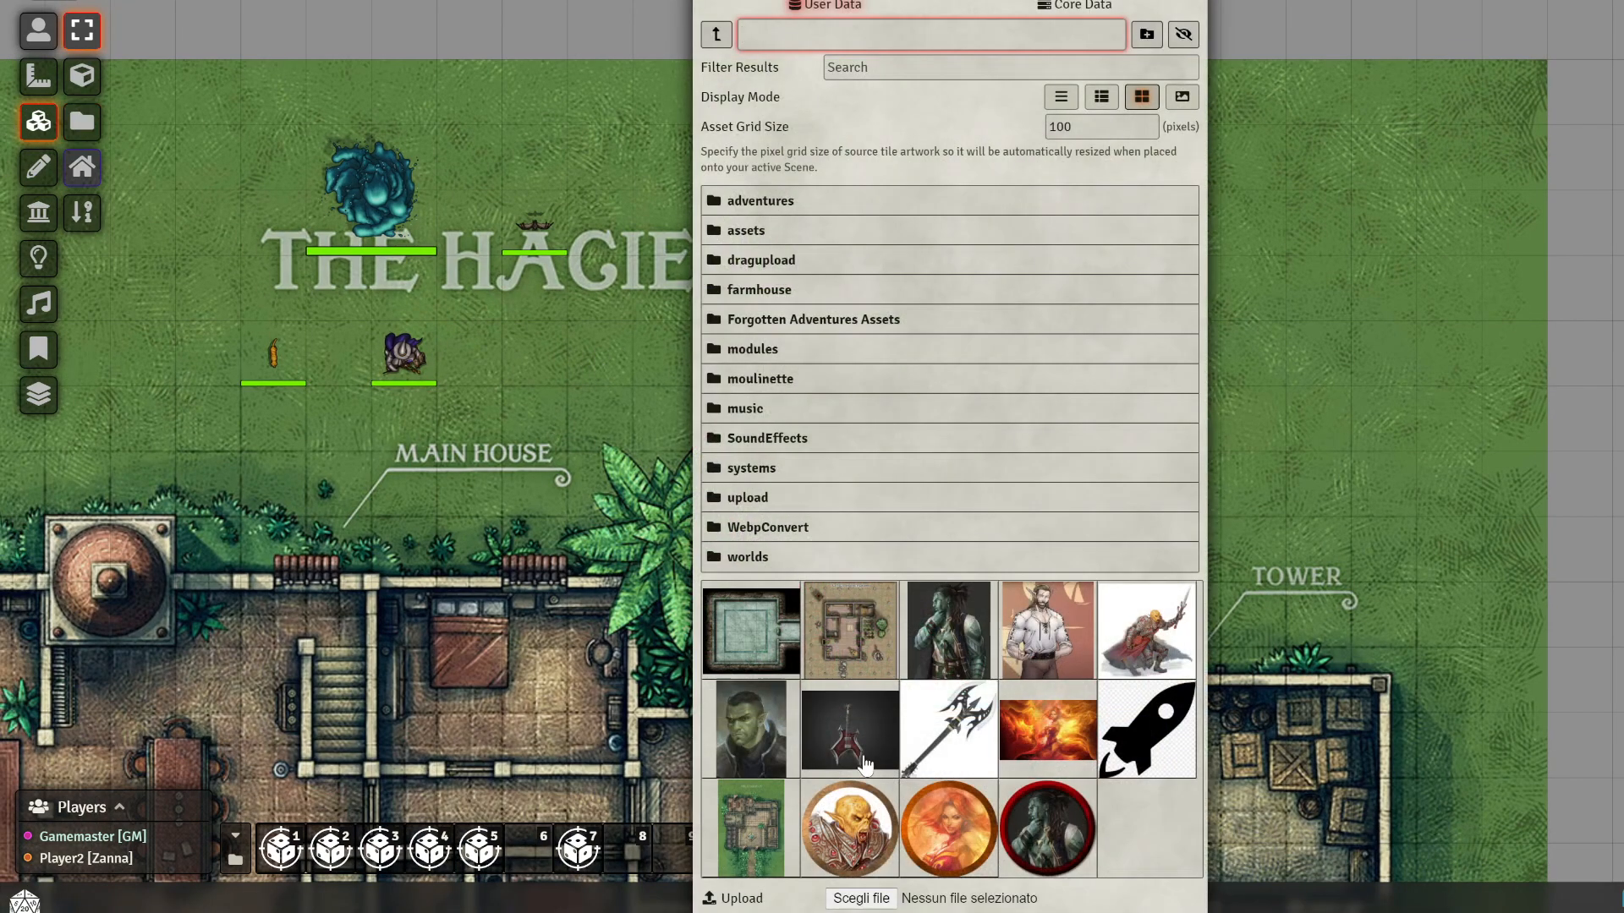
pyautogui.moveTo(844, 741); pyautogui.dragTo(951, 388)
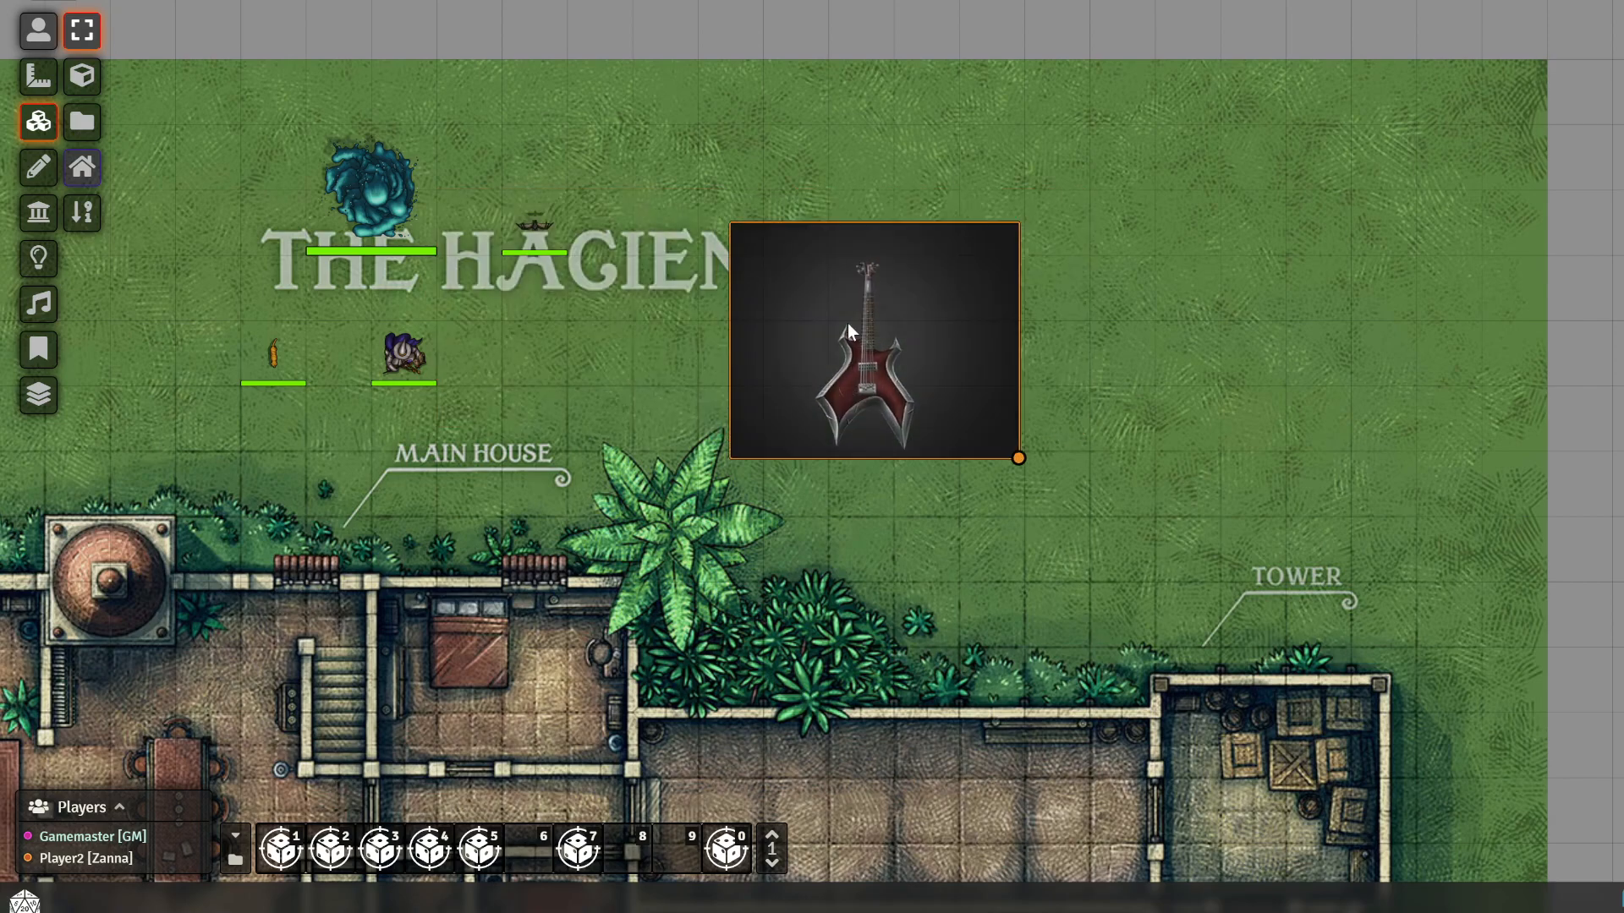
# Make the guitar tile overhead and set its Better Roof Mode to Hide (Hides Tile on Vision)
pyautogui.doubleClick(847, 323)
pyautogui.click(949, 292)
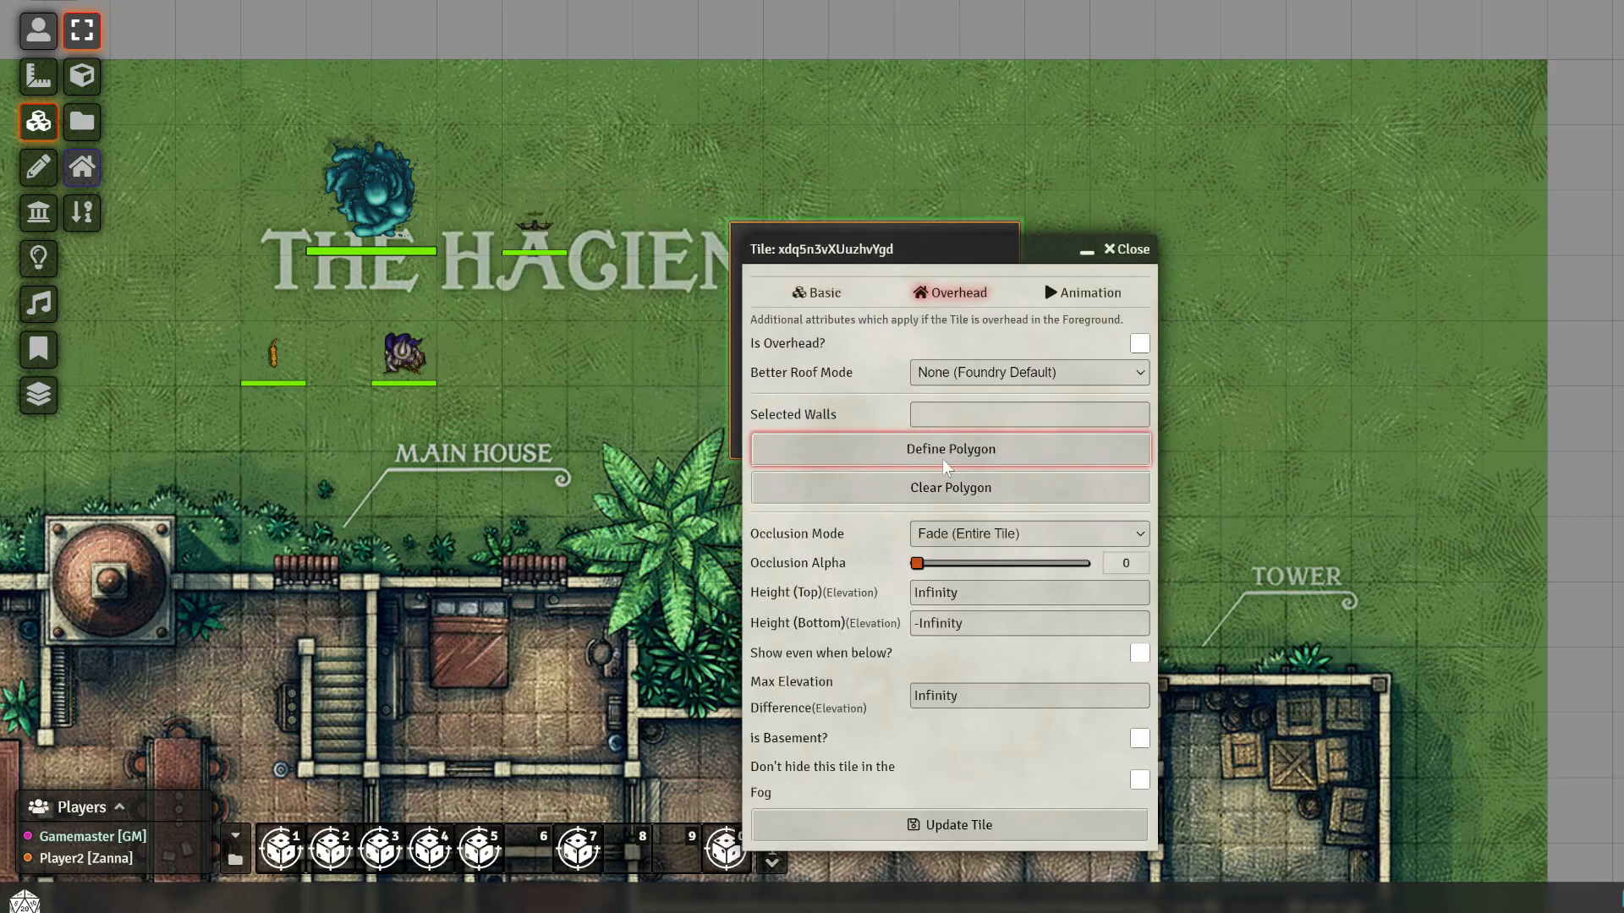
pyautogui.click(1139, 343)
pyautogui.click(1115, 369)
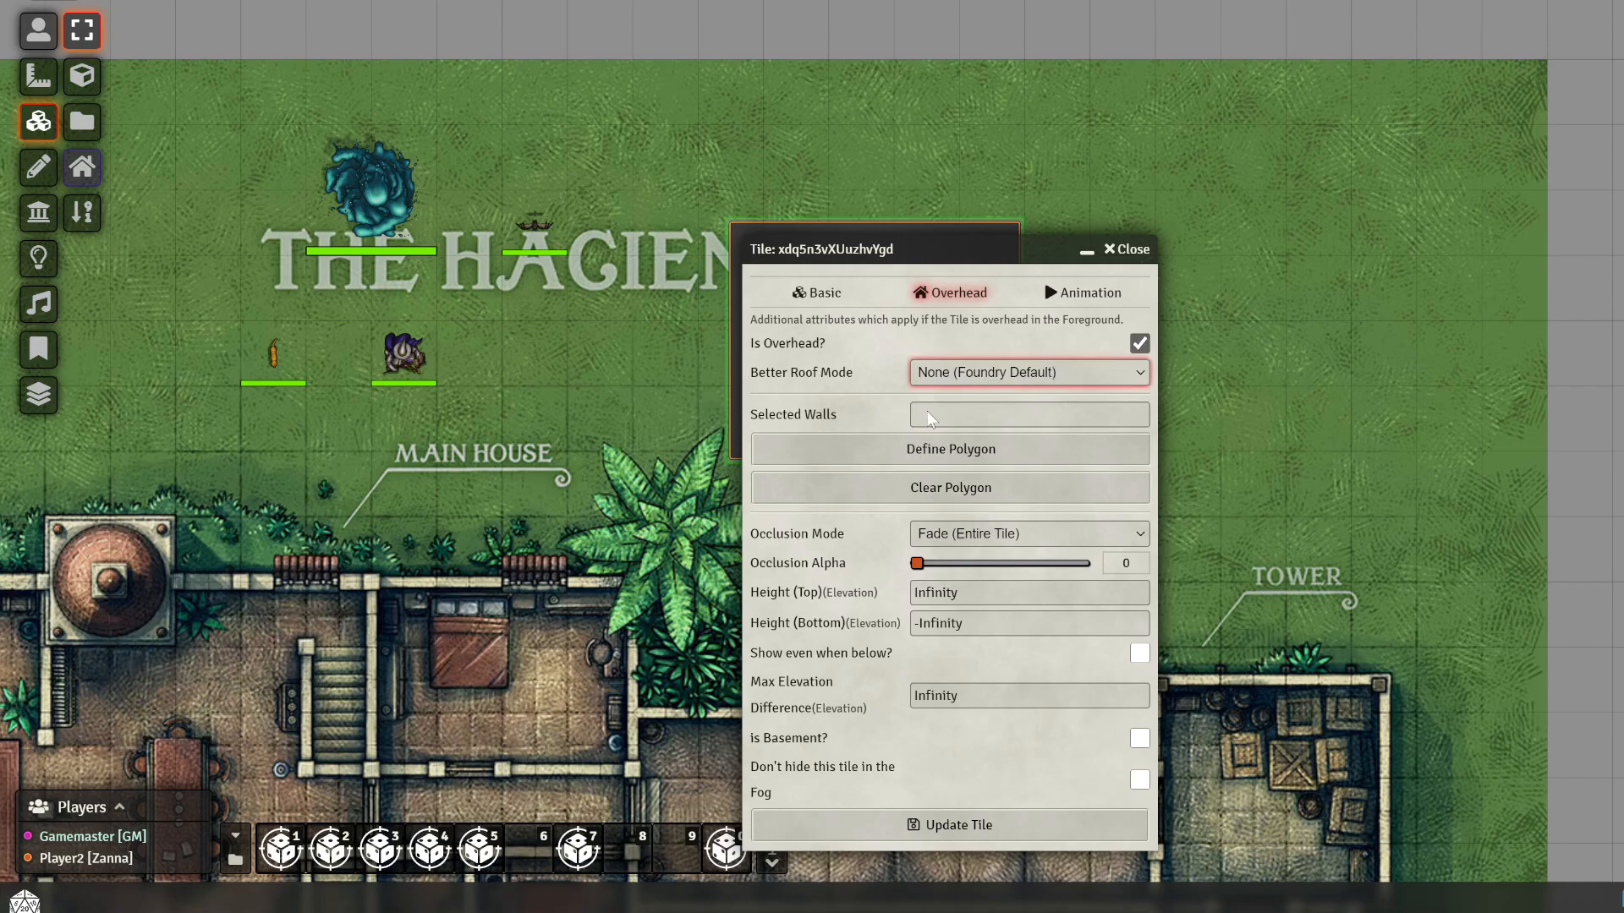
pyautogui.click(999, 420)
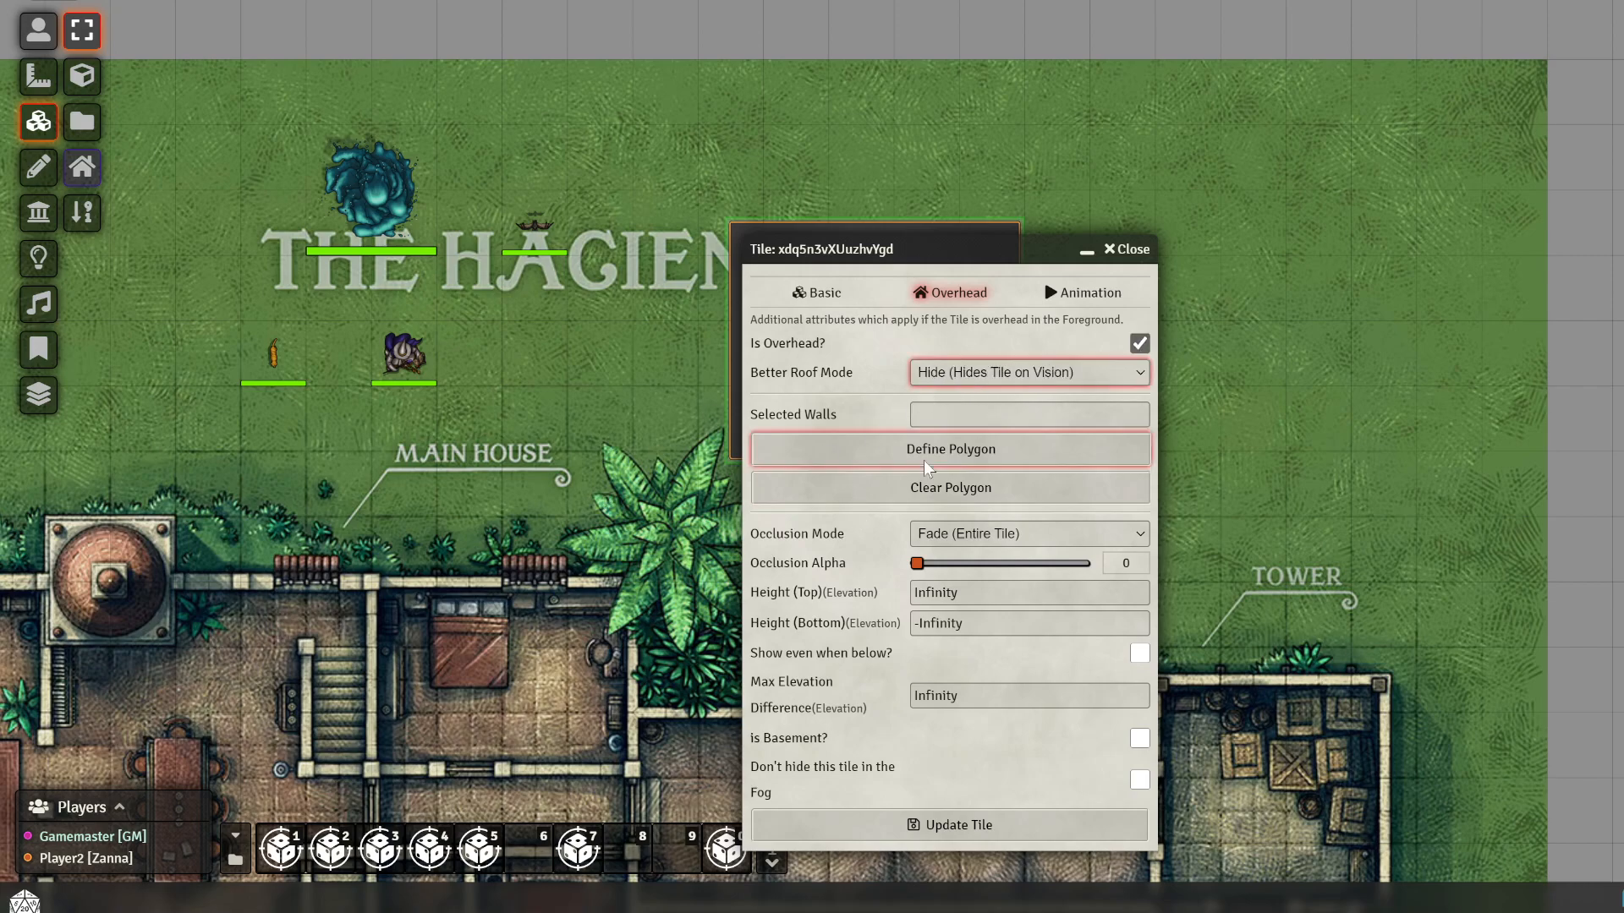
pyautogui.click(856, 827)
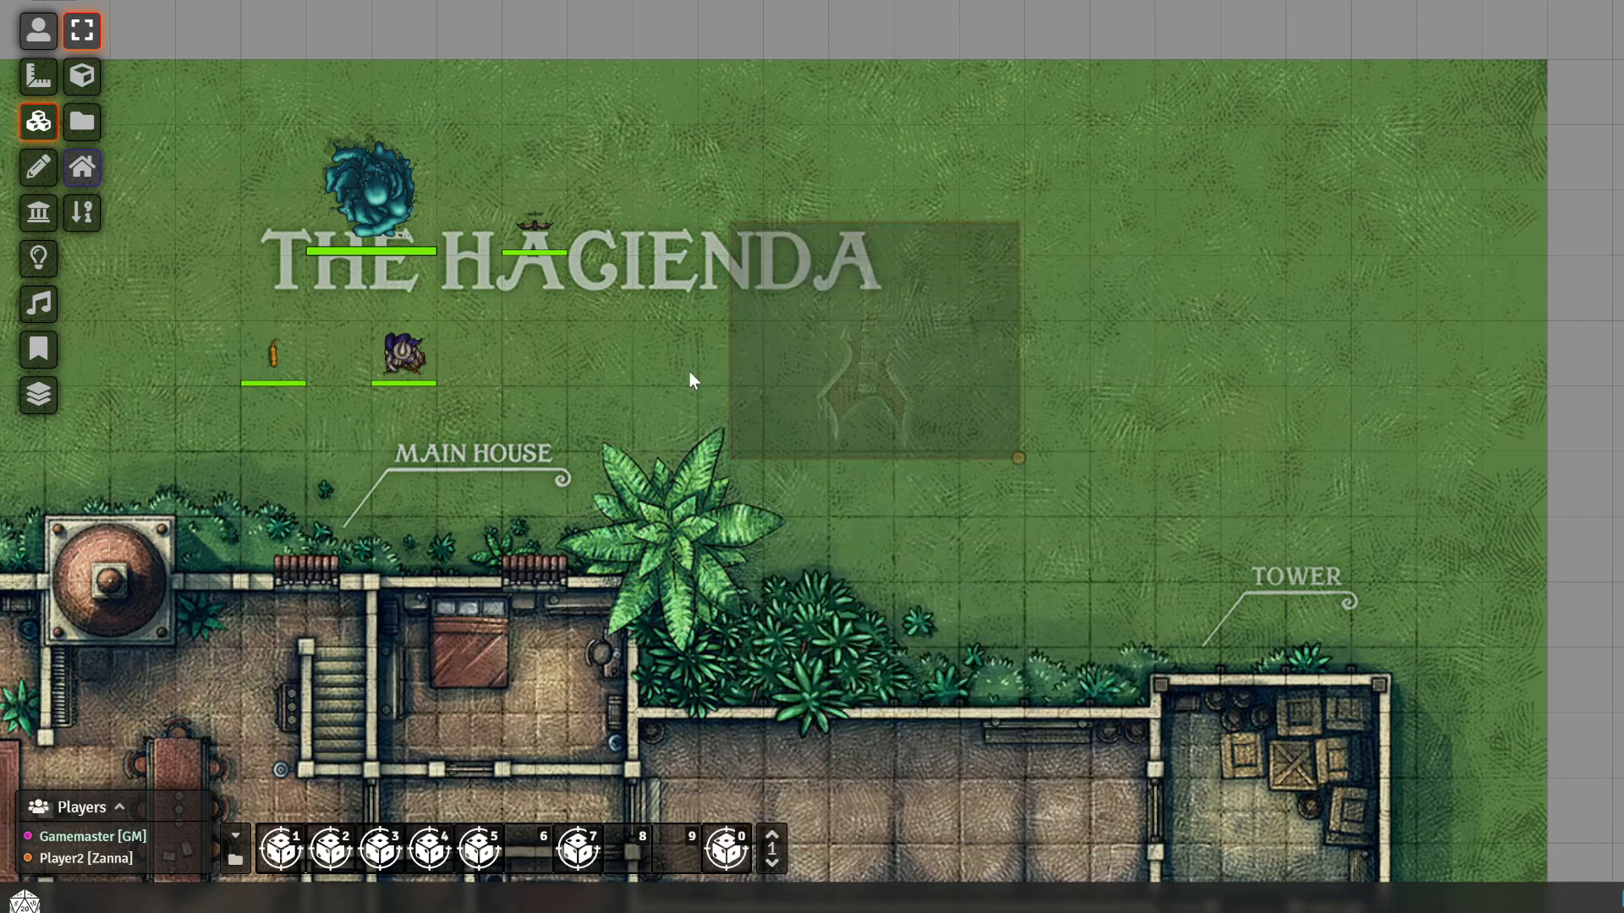
# Set the guitar tile's elevation range to a bottom height of 10 and a top height of 19
pyautogui.click(82, 167)
pyautogui.doubleClick(824, 371)
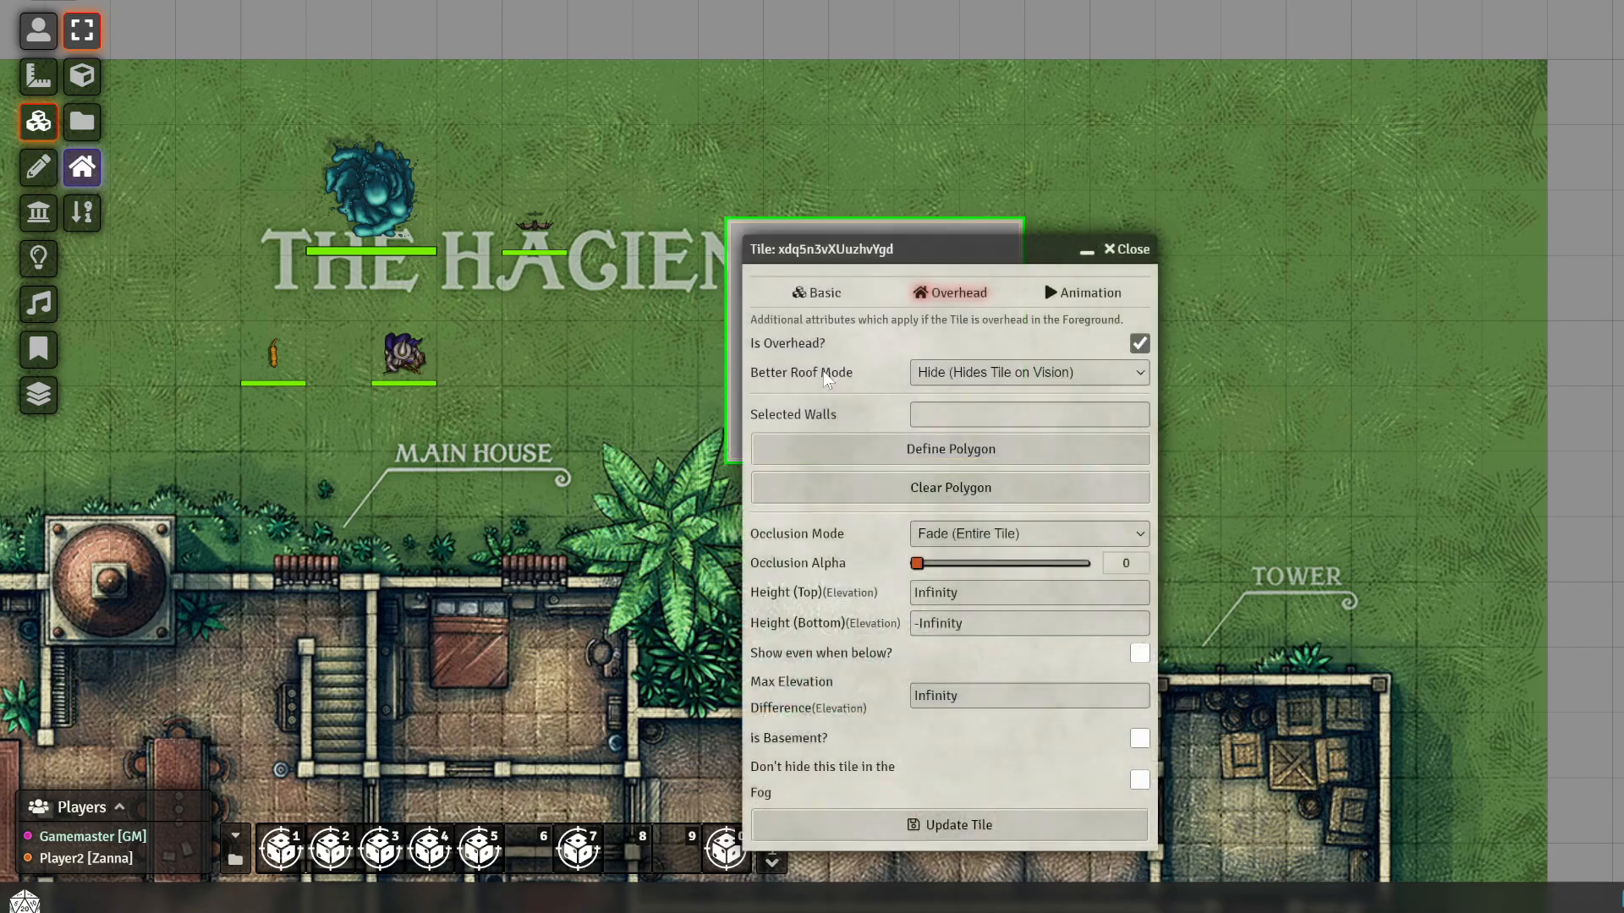
pyautogui.moveTo(856, 239); pyautogui.dragTo(1178, 128)
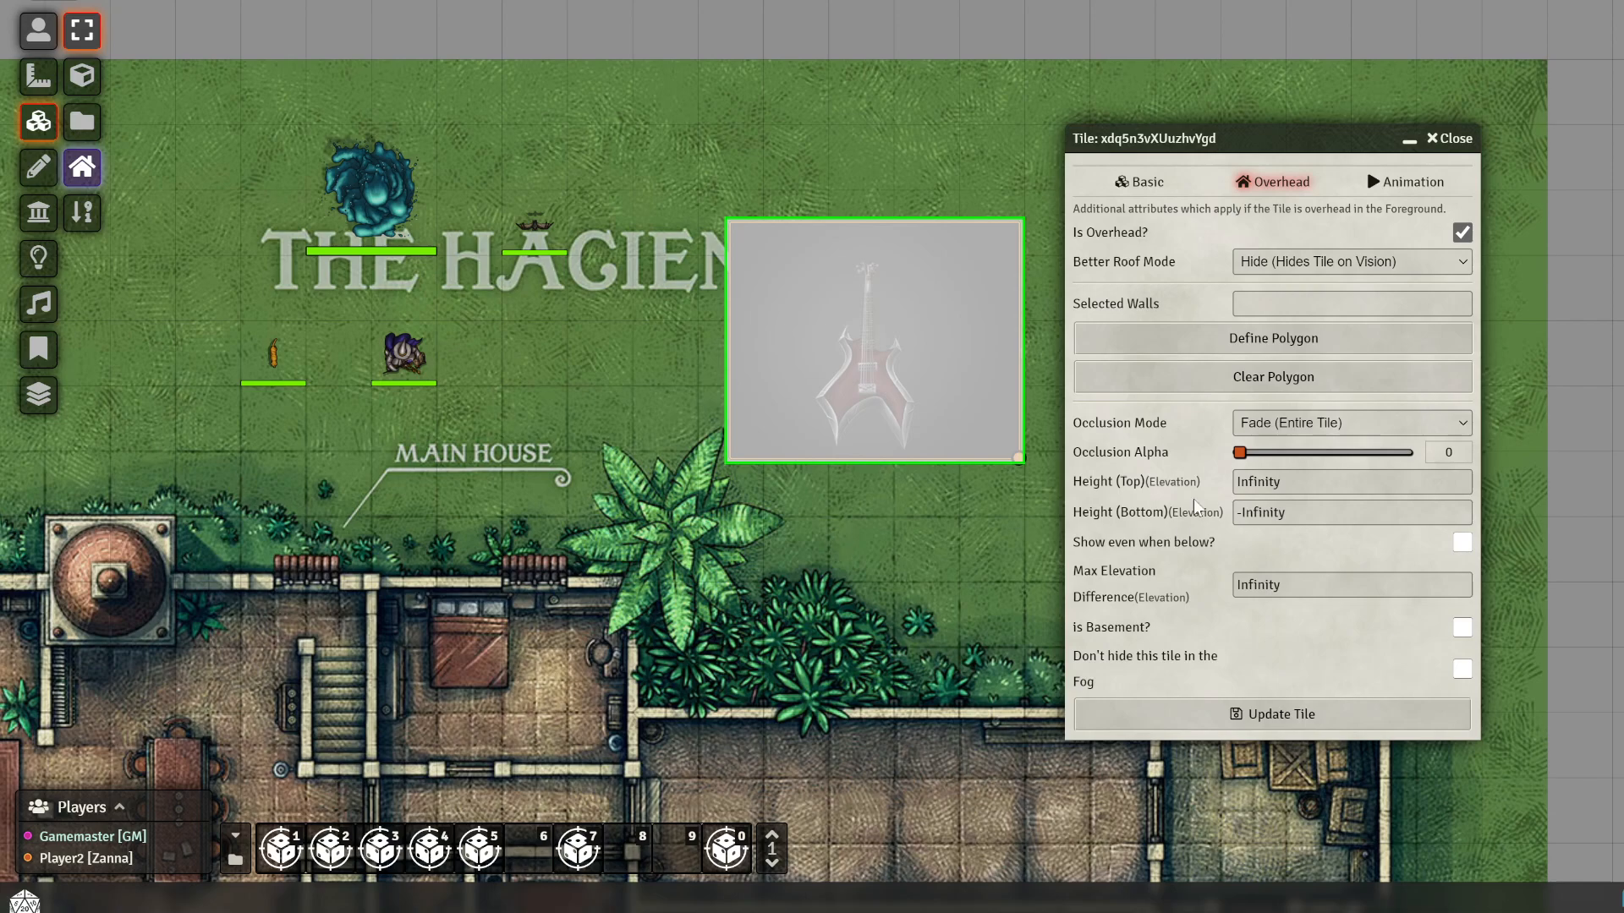
pyautogui.tripleClick(1330, 508)
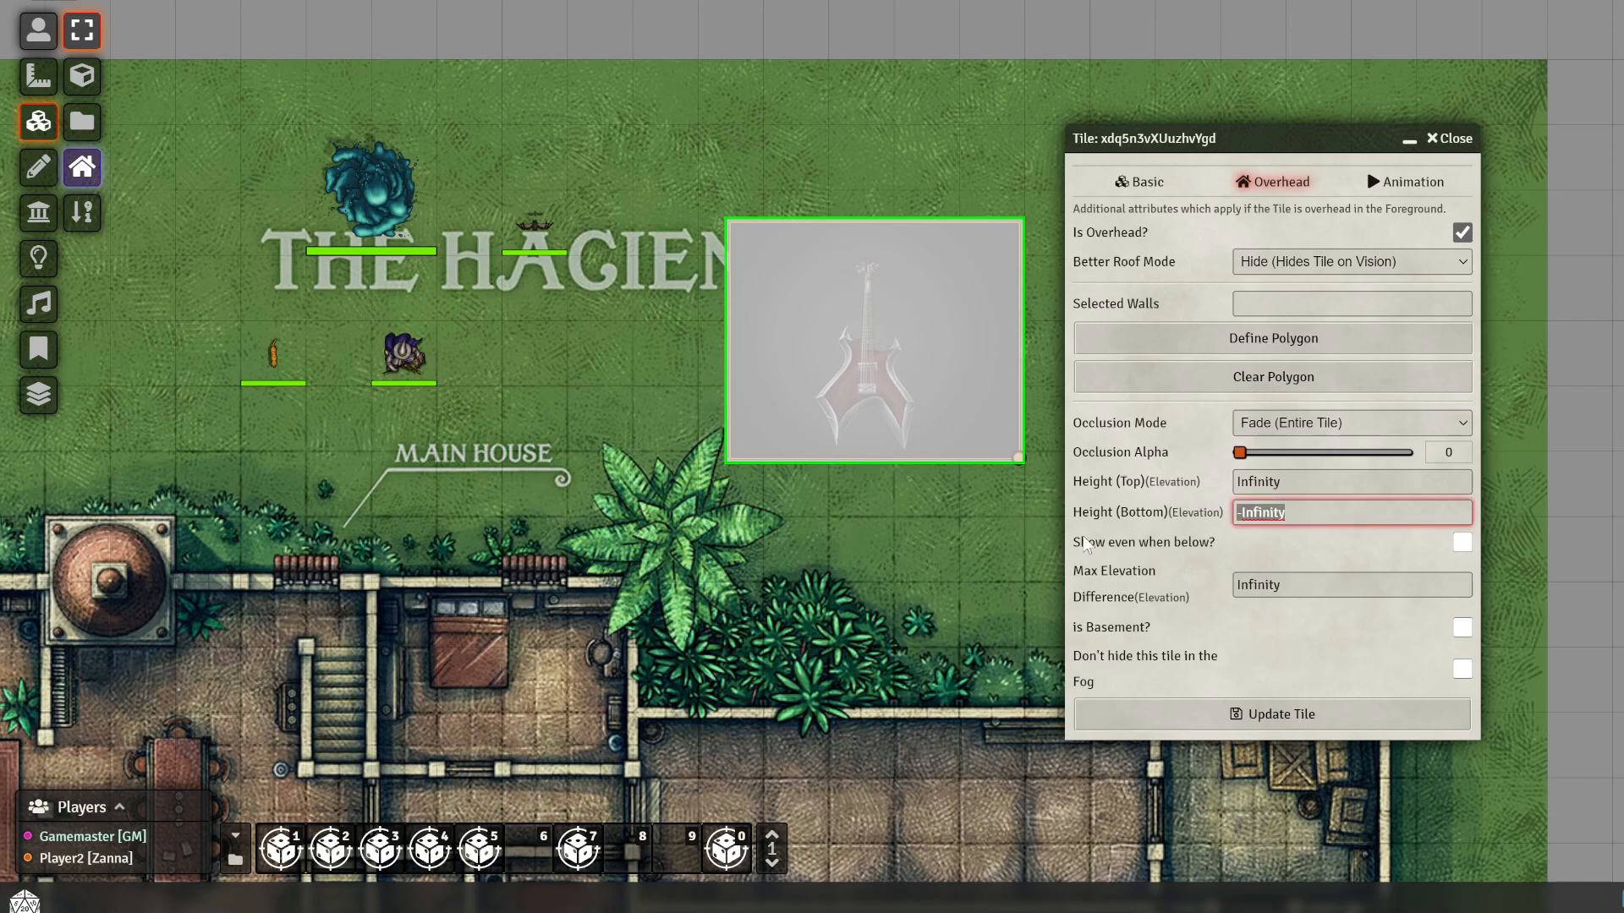
pyautogui.write('10')
pyautogui.tripleClick(1308, 479)
pyautogui.write('220')
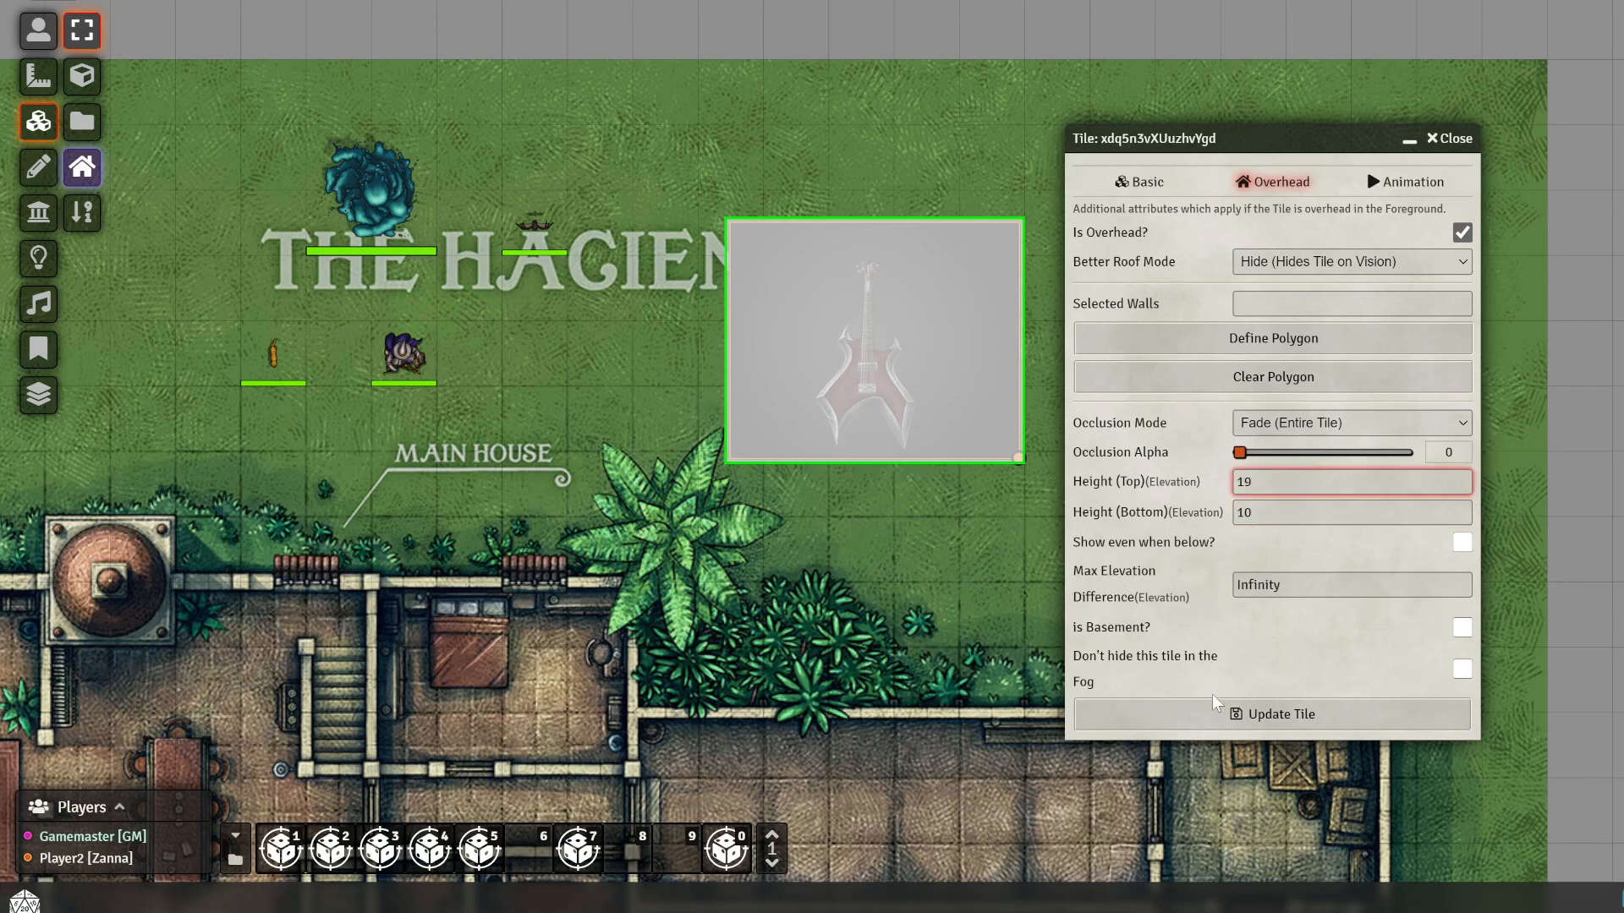
pyautogui.click(1215, 714)
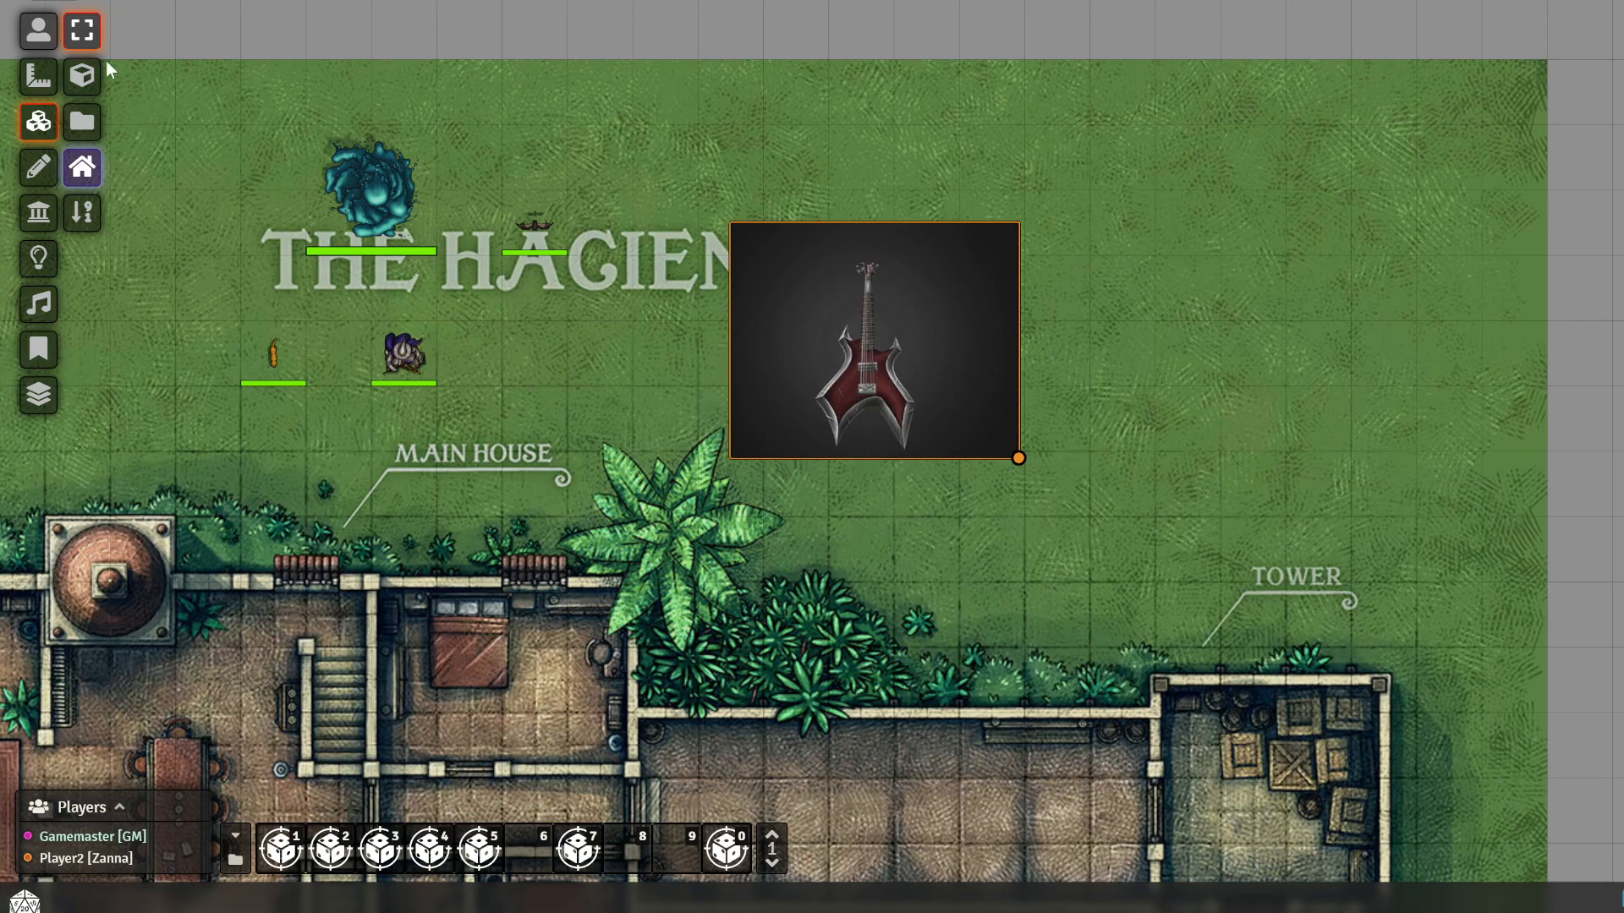
# Move the purple-haired character token toward the guitar tile, set its elevation to 10, and move it back west of the tile
pyautogui.click(38, 31)
pyautogui.moveTo(404, 353); pyautogui.dragTo(812, 352)
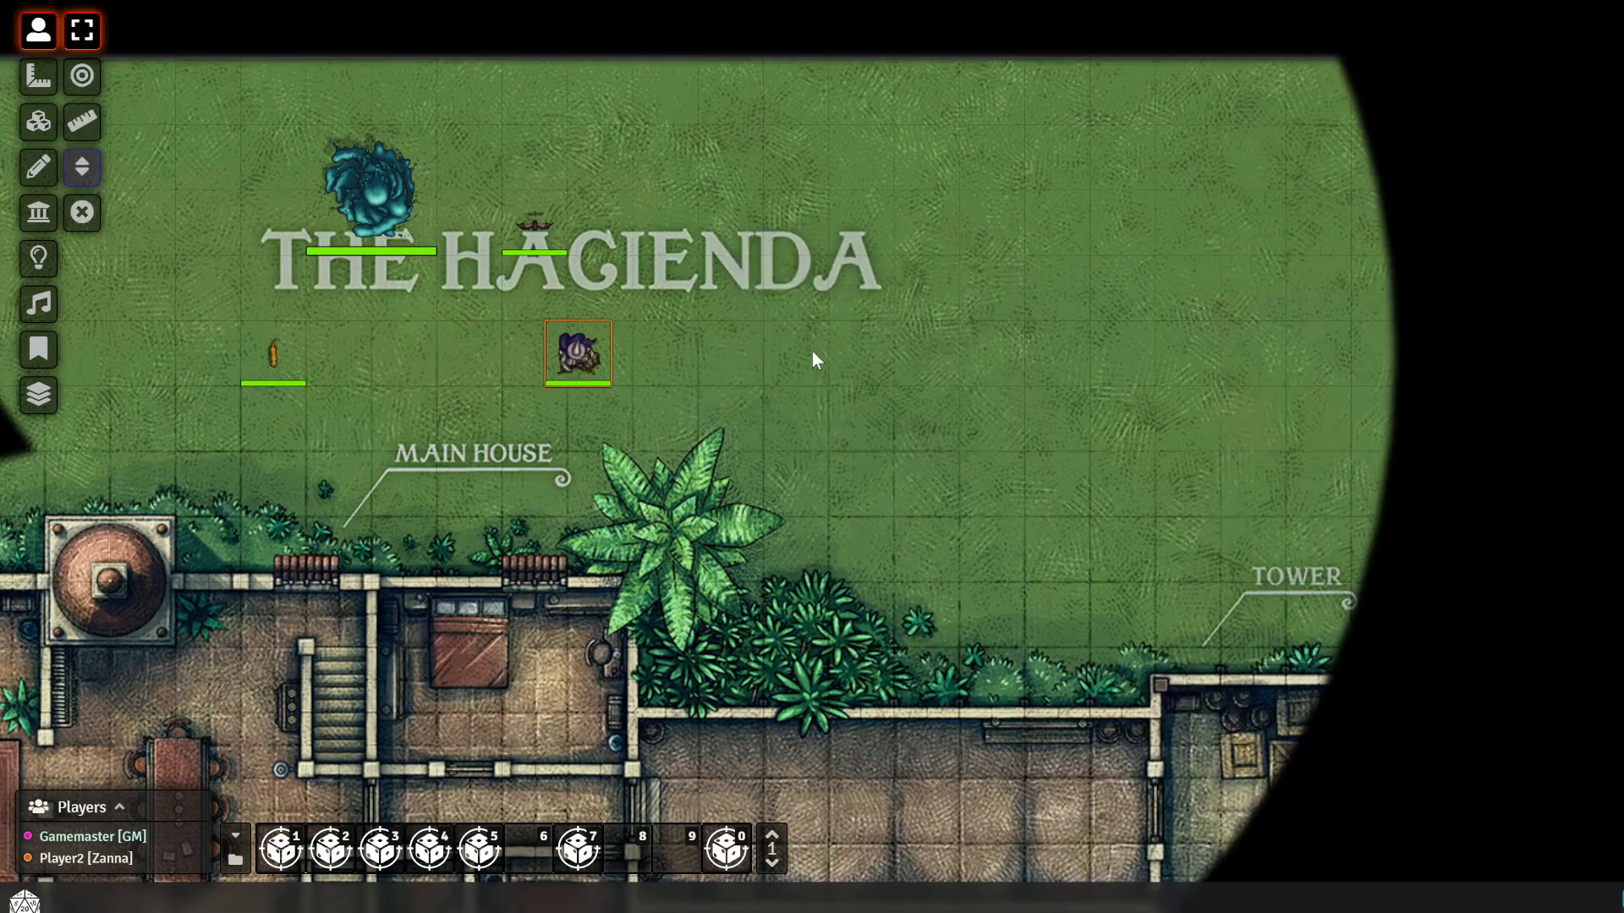
pyautogui.rightClick(790, 360)
pyautogui.write('10')
pyautogui.click(885, 370)
pyautogui.moveTo(778, 363); pyautogui.dragTo(578, 368)
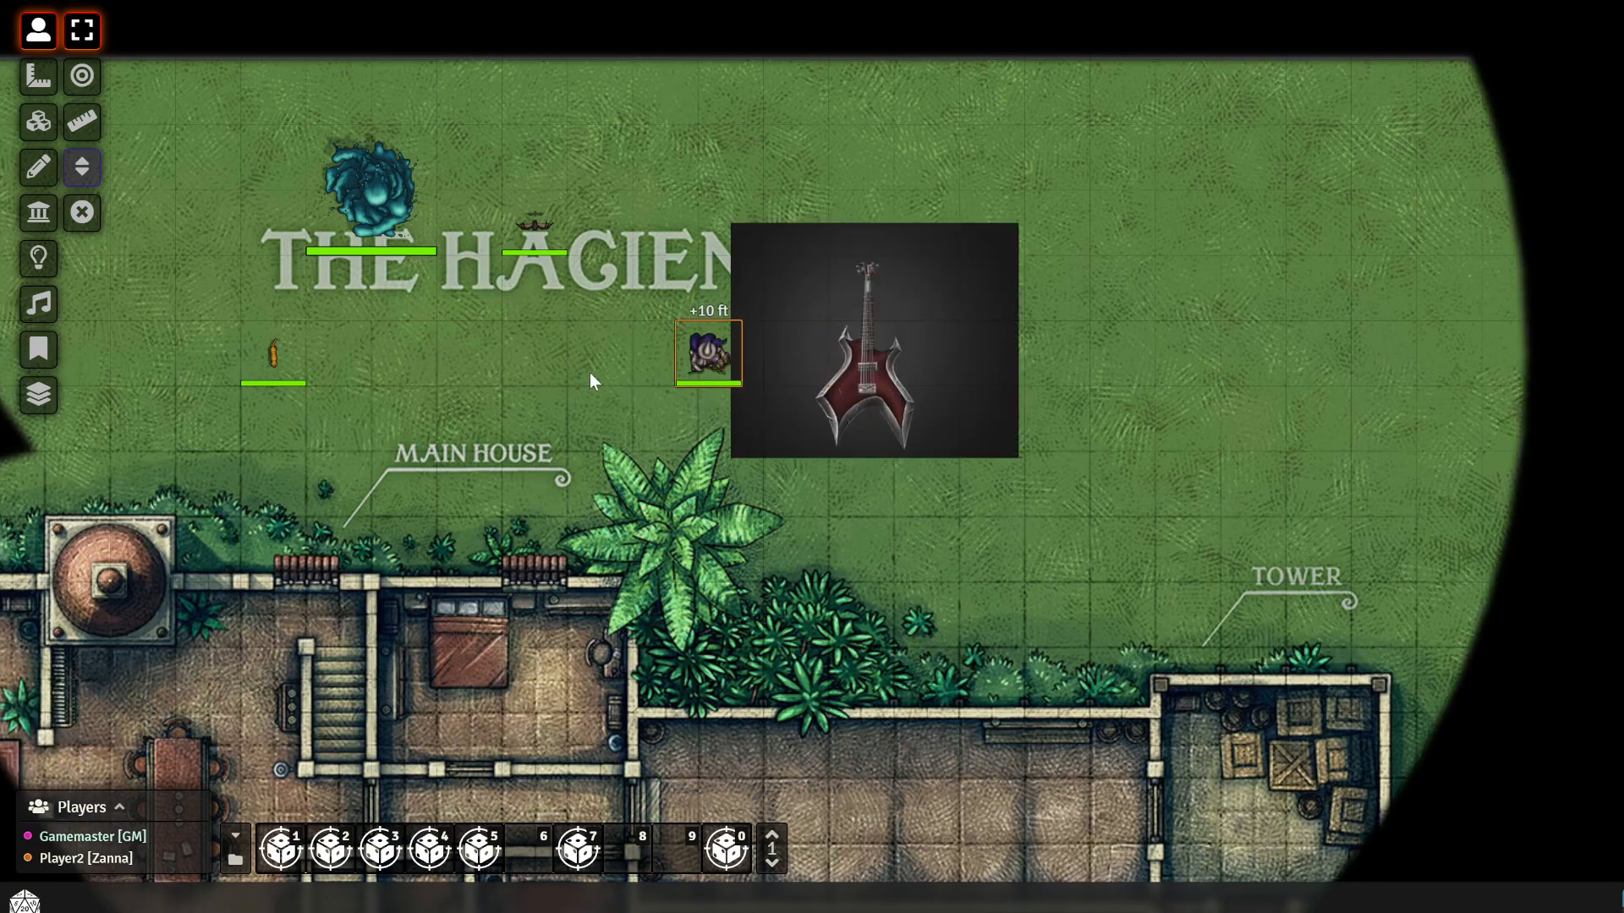
# Set the elevation of the purple-haired character token to 0
pyautogui.rightClick(599, 355)
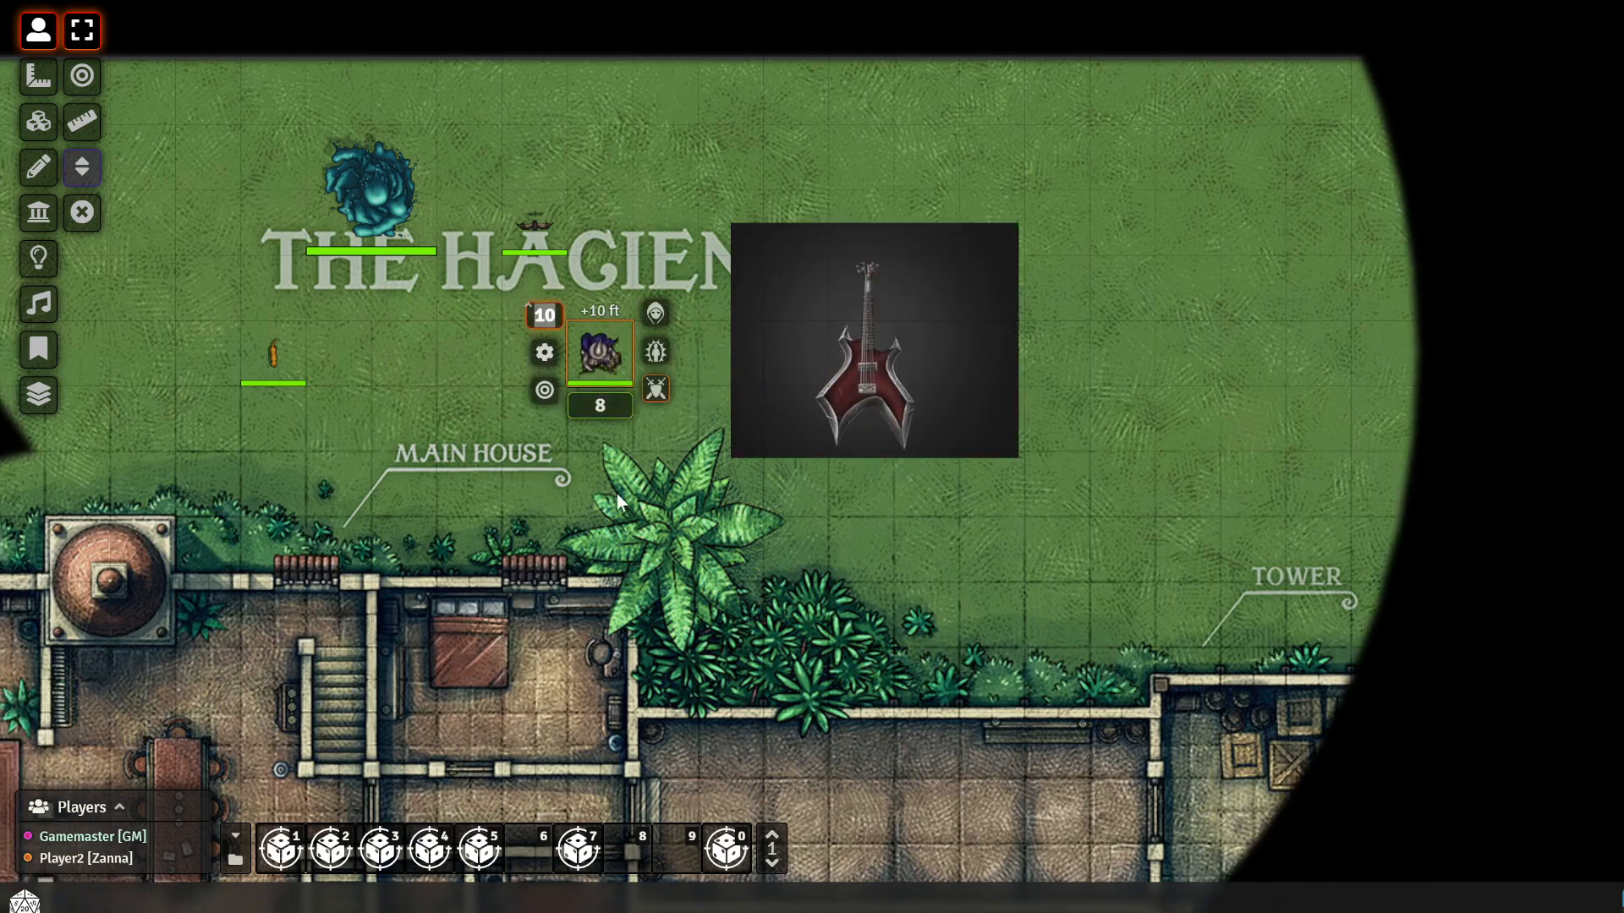
pyautogui.write('0')
pyautogui.press('Return')
# Enable "Show even when below?" in the guitar tile's overhead settings and update the tile
pyautogui.click(38, 121)
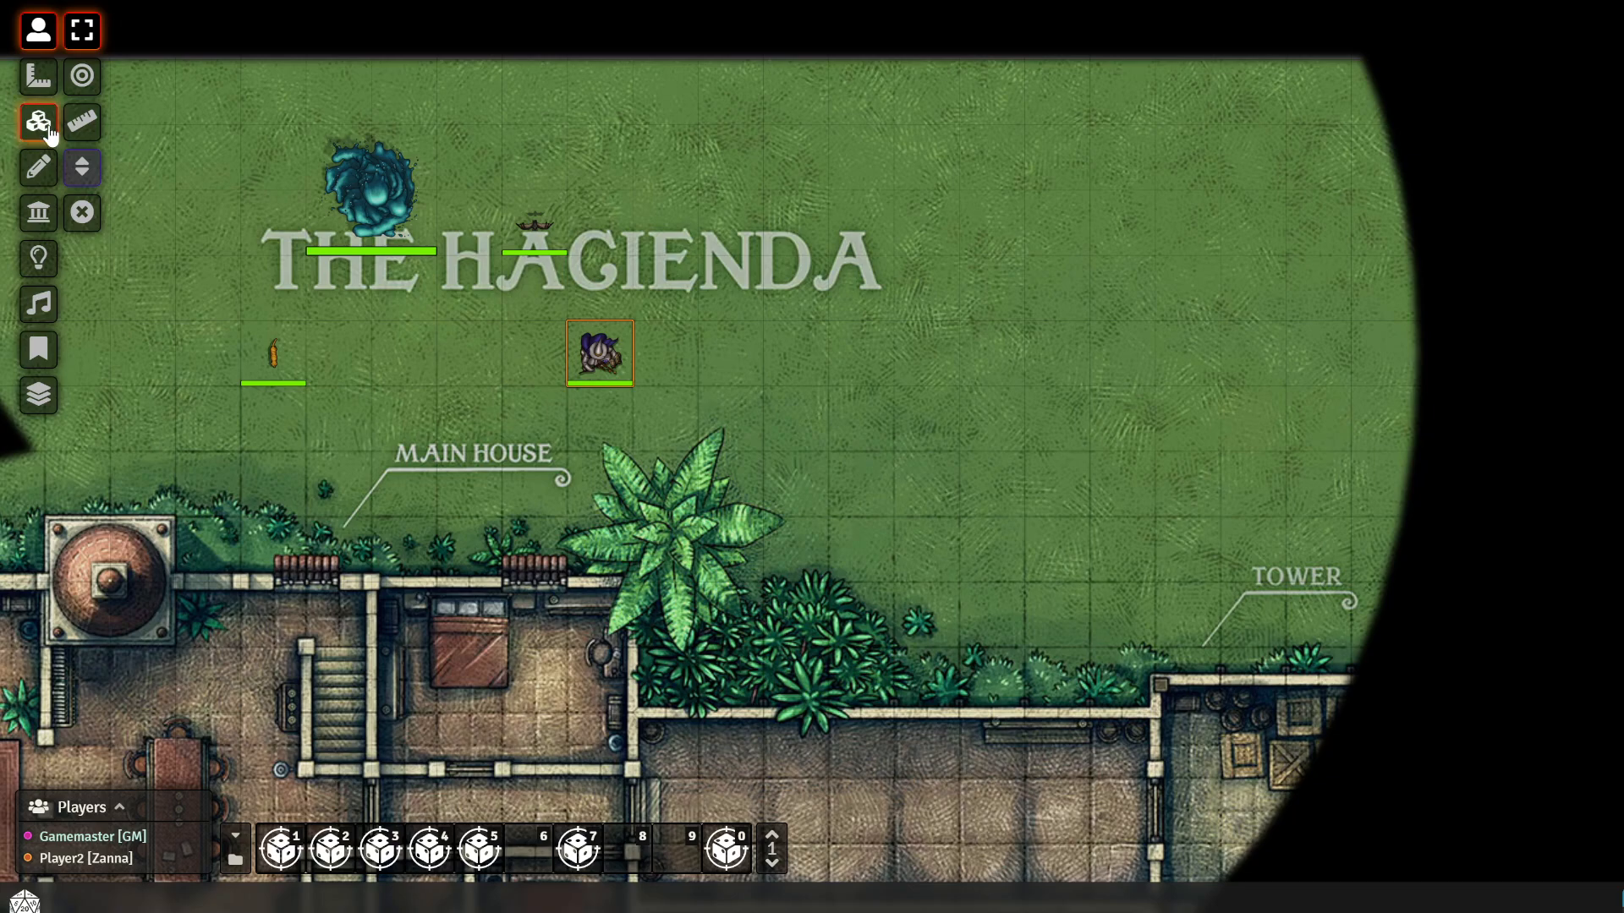
pyautogui.click(82, 167)
pyautogui.doubleClick(936, 391)
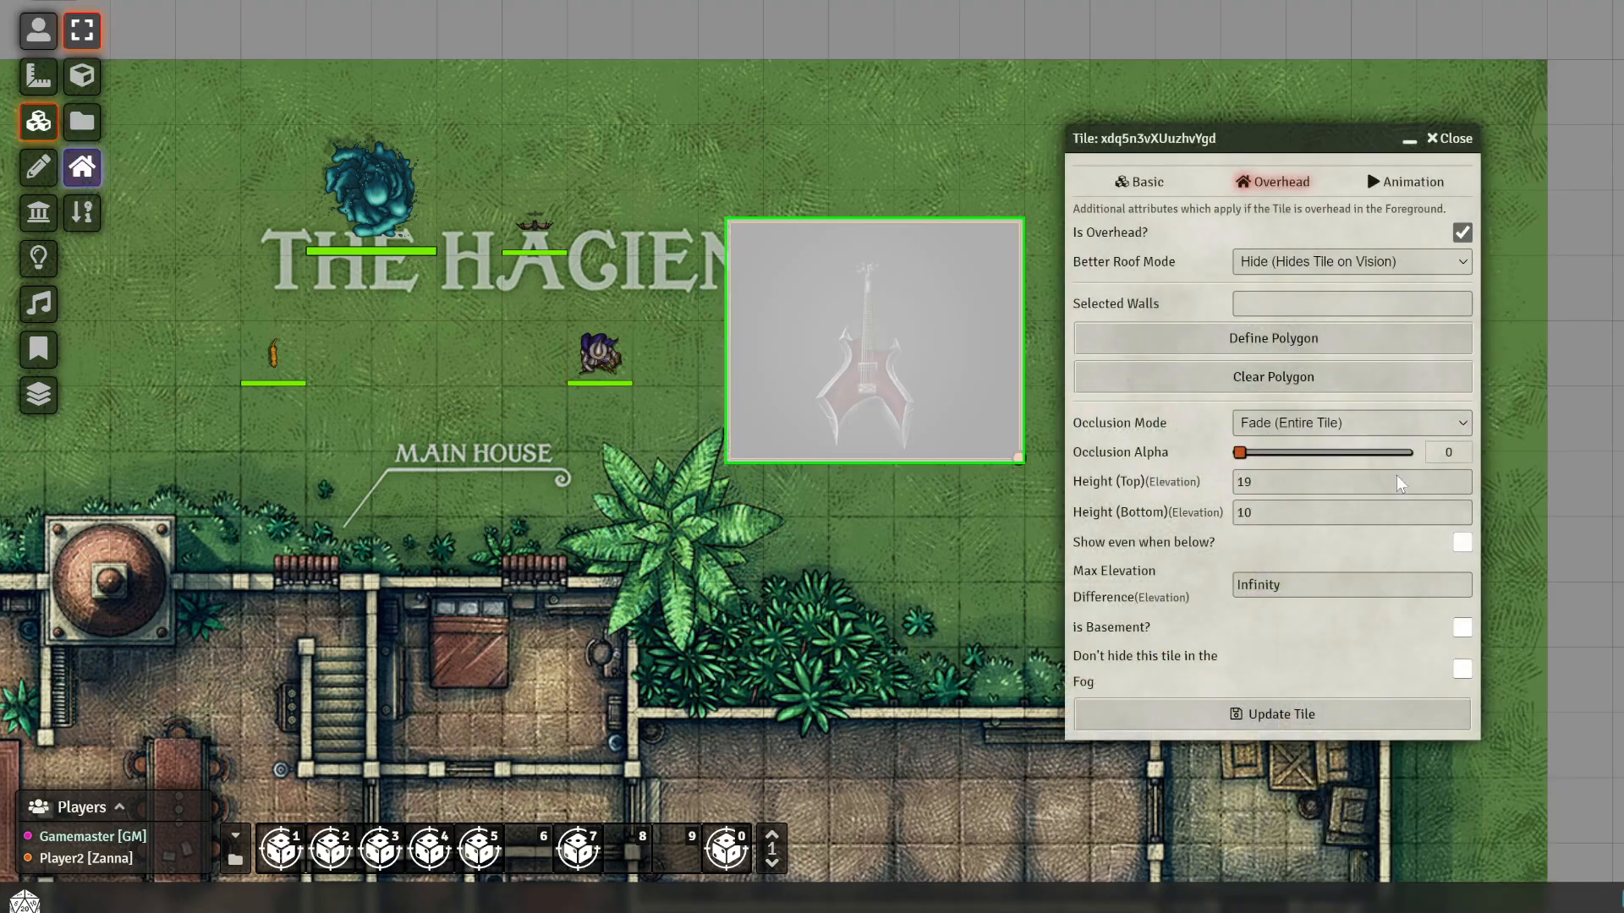
pyautogui.click(1462, 542)
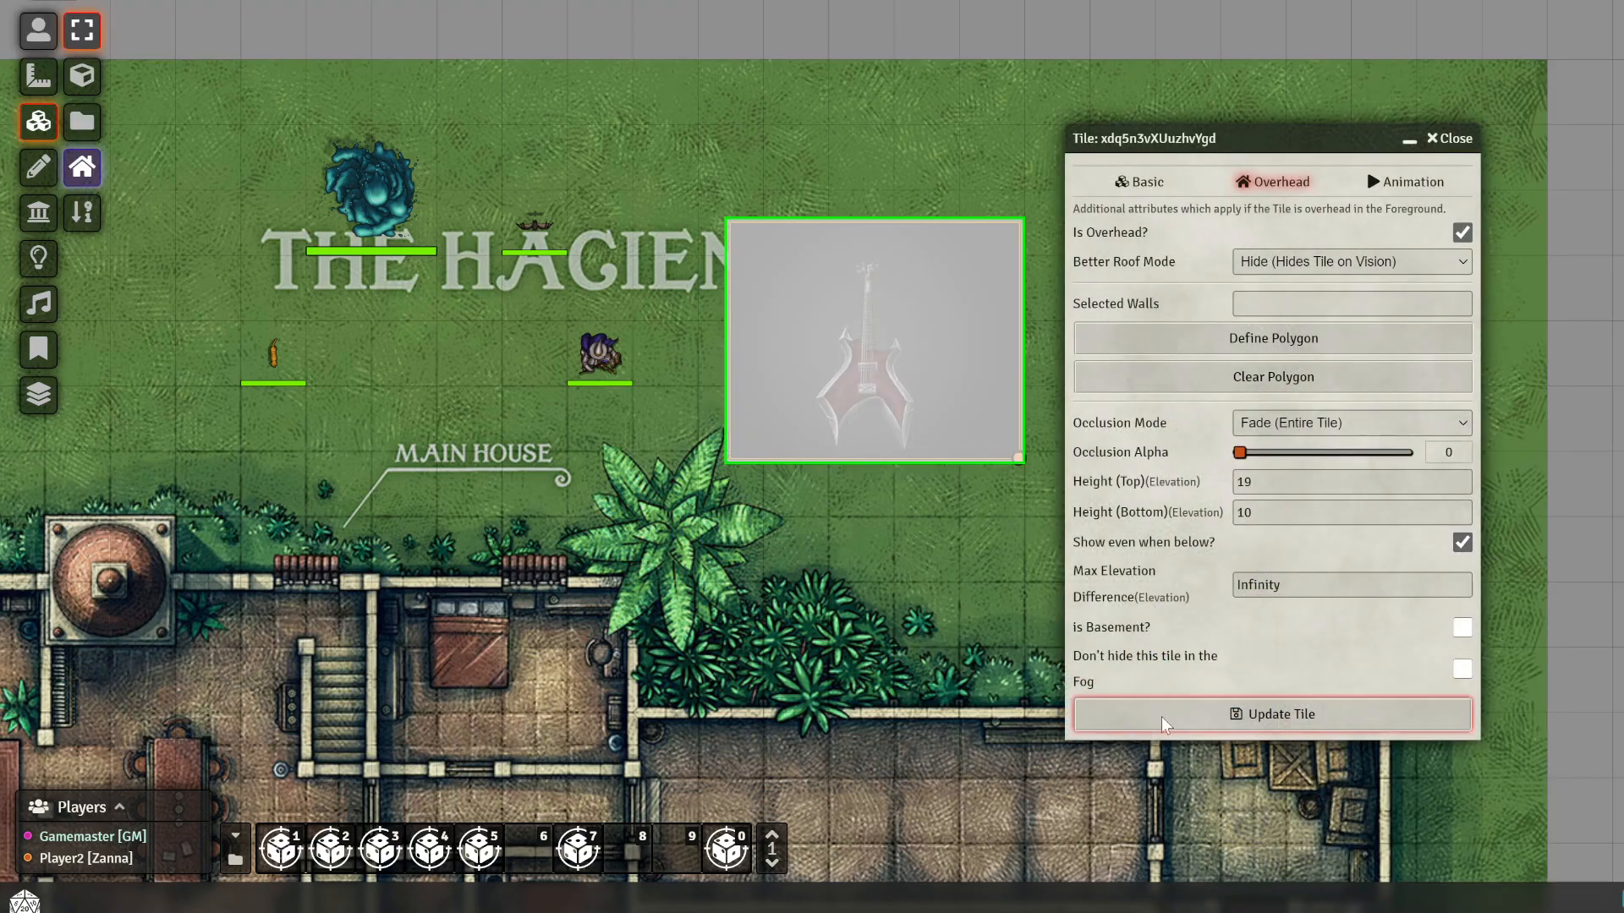
pyautogui.click(1209, 718)
# Raise the purple-haired character token to an elevation of 10 and move it onto the guitar tile
pyautogui.click(38, 29)
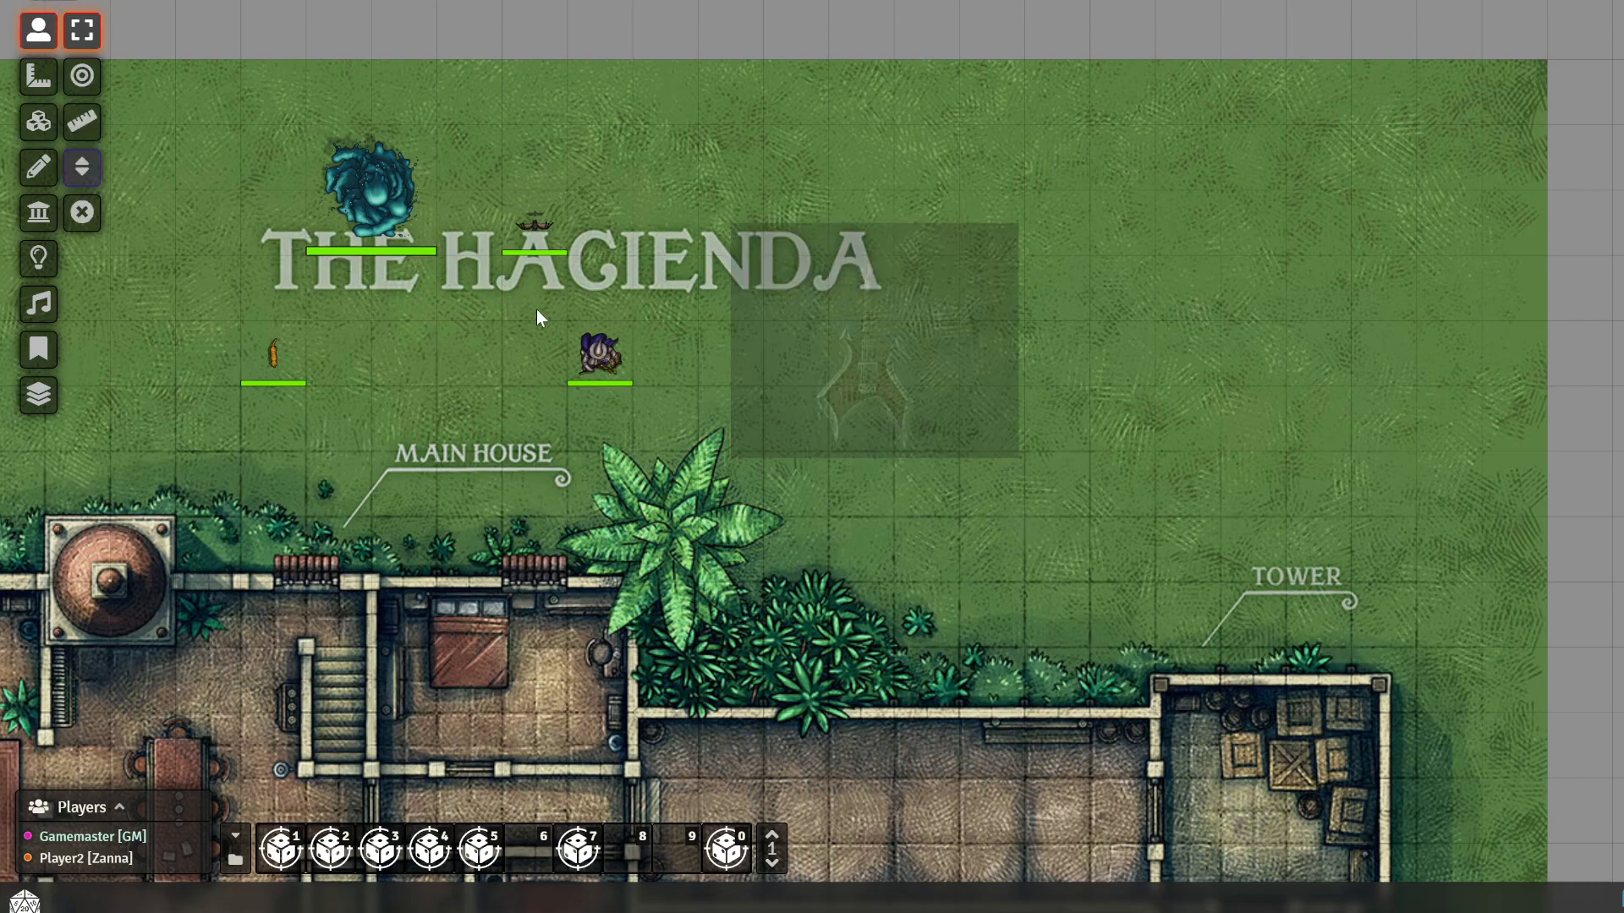
pyautogui.click(598, 351)
pyautogui.moveTo(624, 363); pyautogui.dragTo(661, 351)
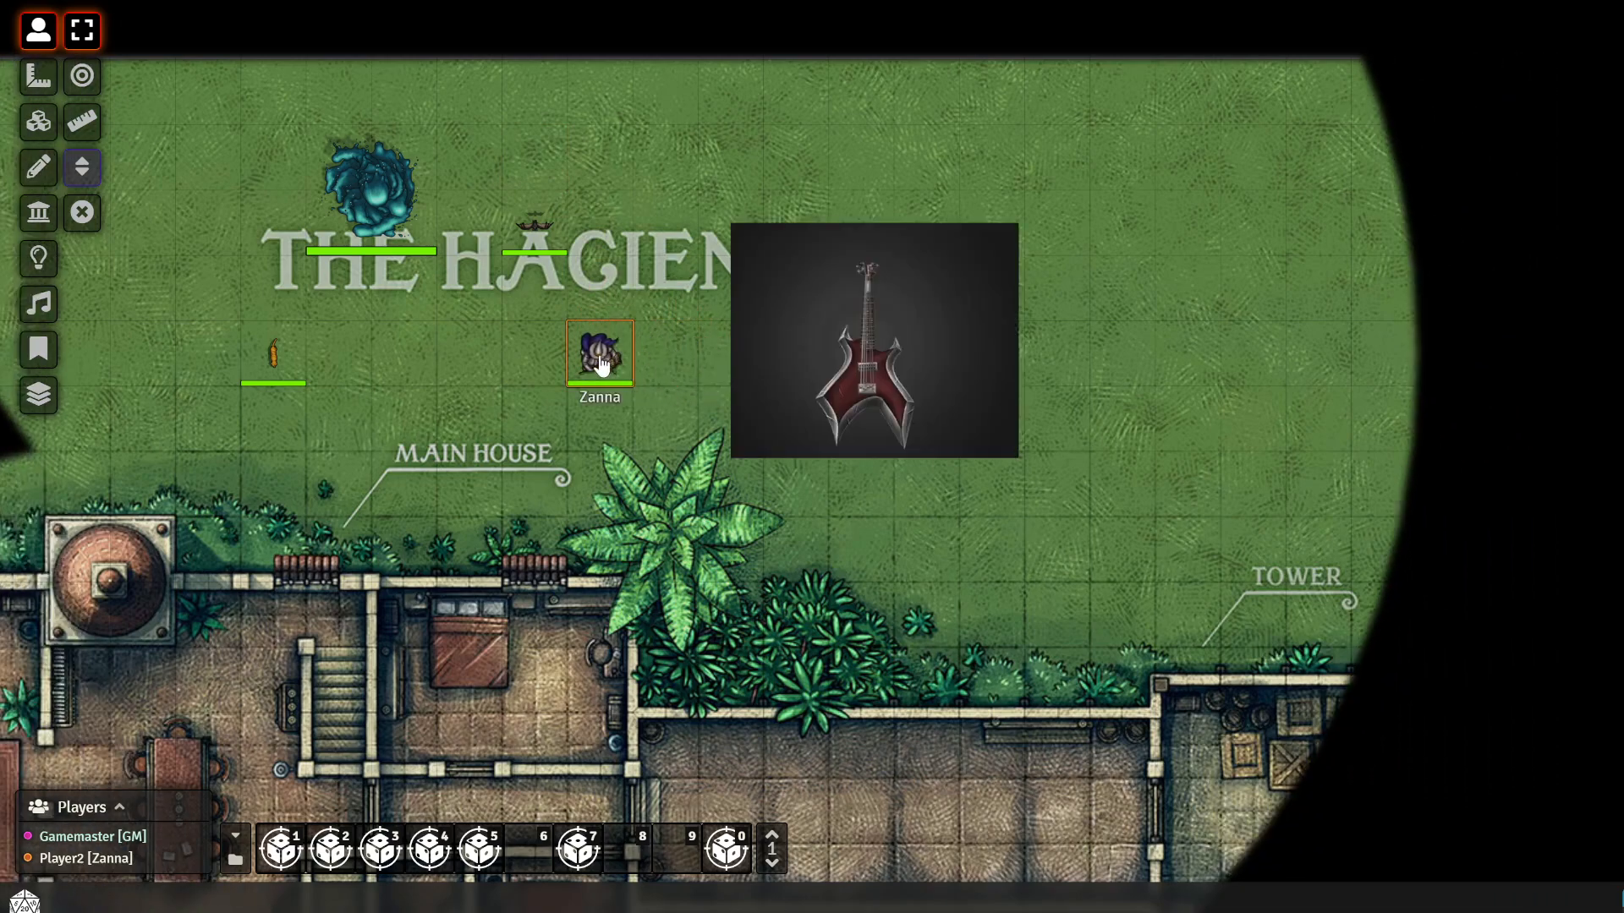
pyautogui.rightClick(598, 353)
pyautogui.press('Return')
pyautogui.moveTo(610, 349); pyautogui.dragTo(921, 364)
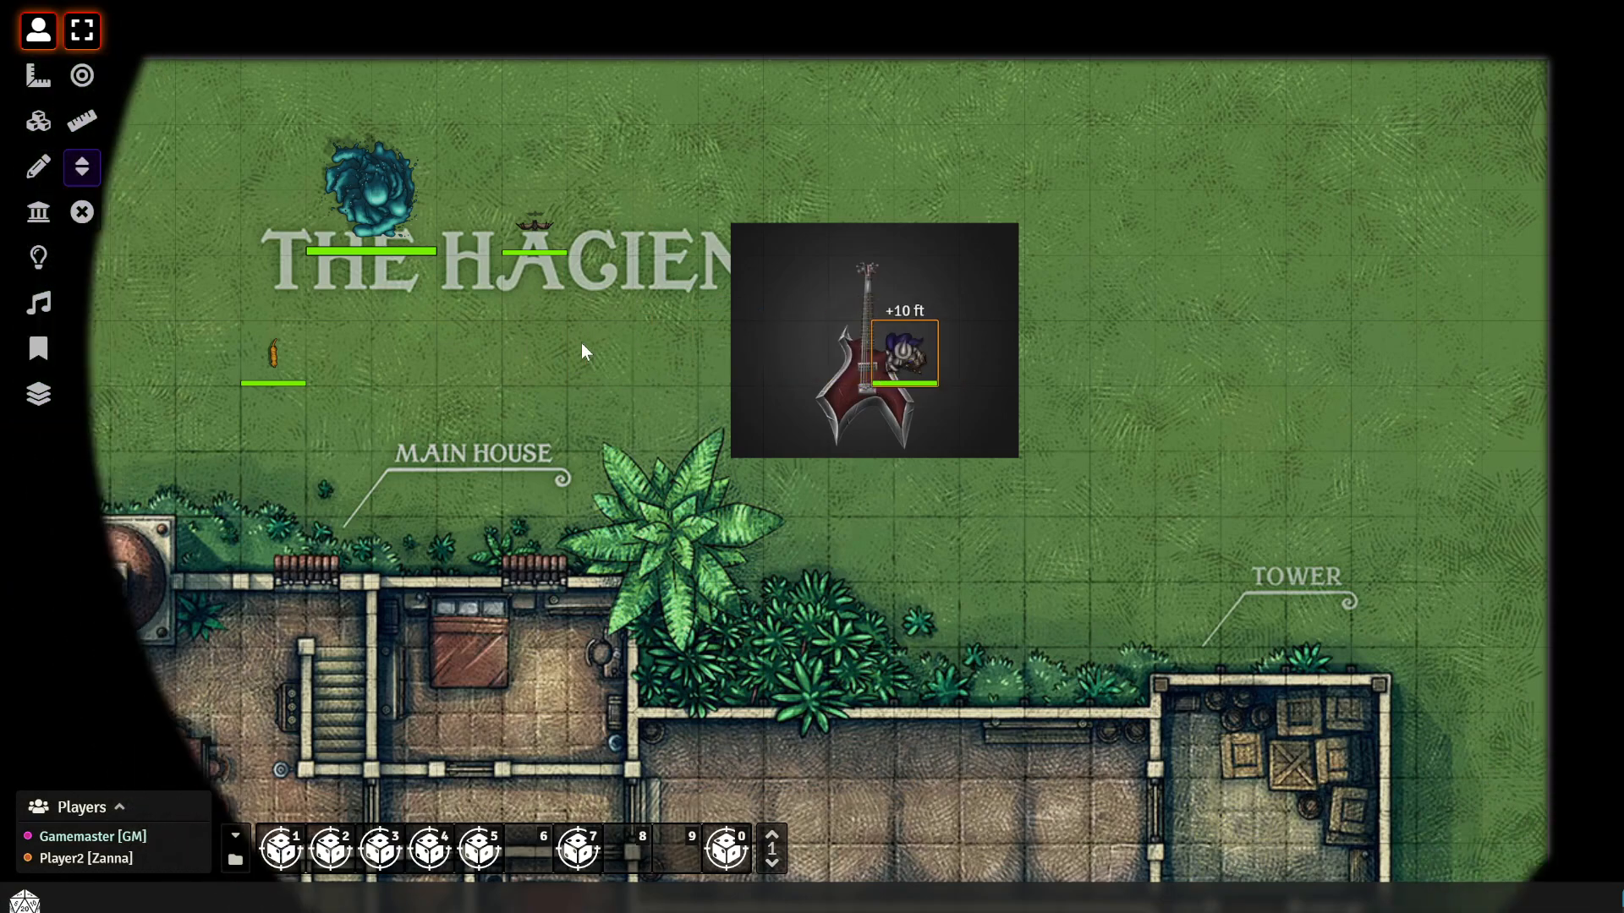
# Return the character token to the grass west of the guitar tile and reset its elevation to 0
pyautogui.rightClick(581, 345)
pyautogui.write('0')
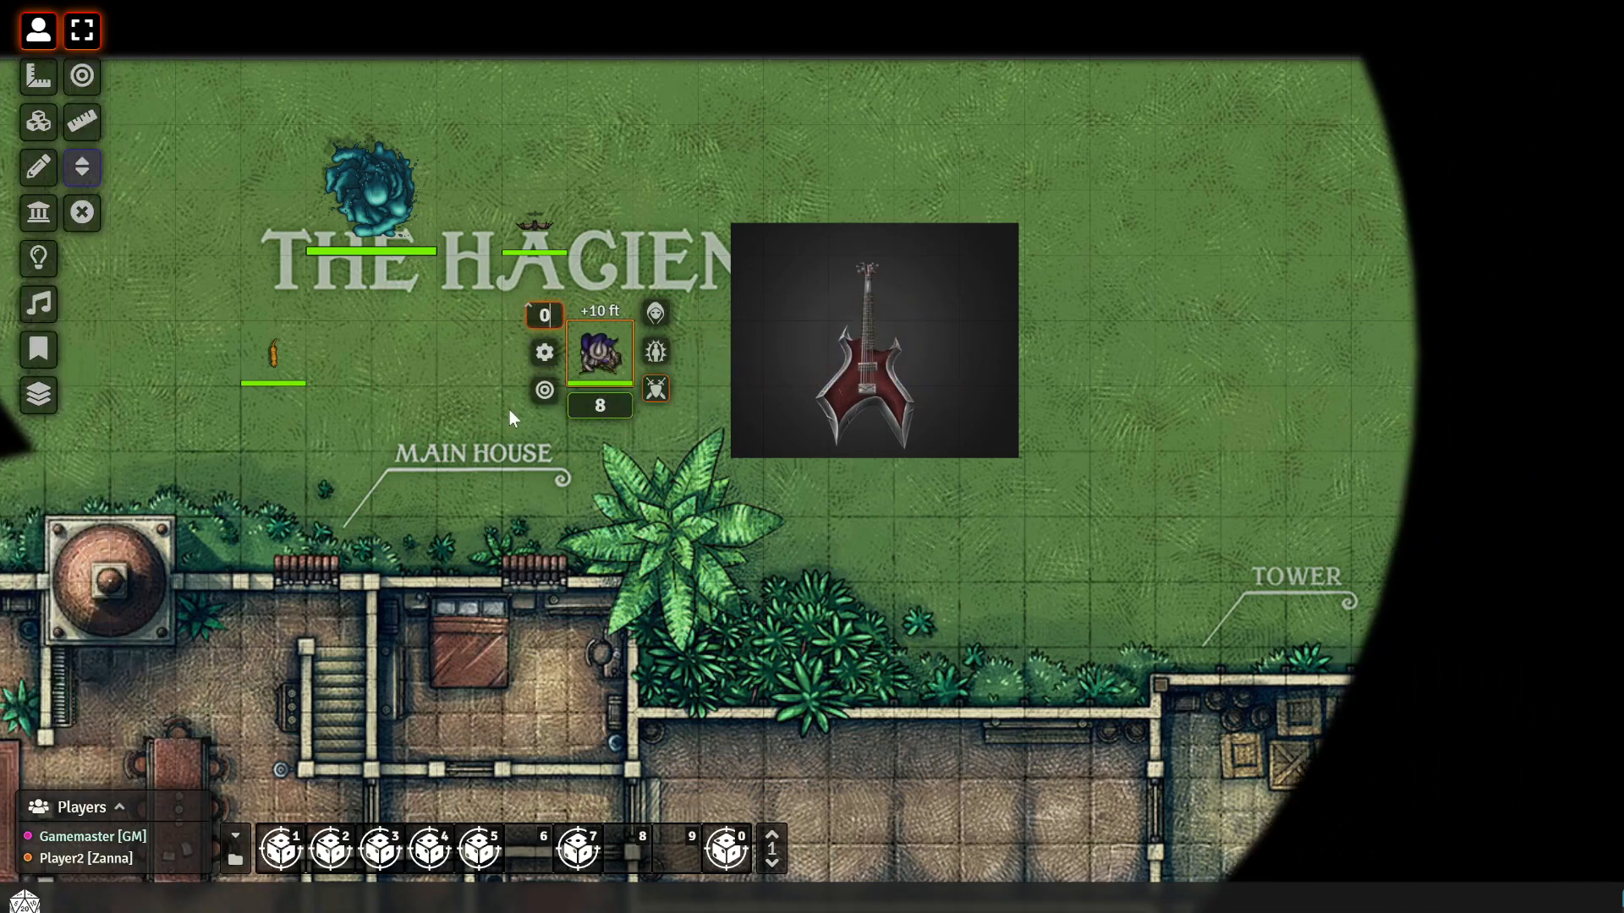
pyautogui.press('Return')
pyautogui.moveTo(579, 362)
pyautogui.mouseDown()
pyautogui.moveTo(863, 353)
pyautogui.moveTo(599, 365)
pyautogui.mouseUp()
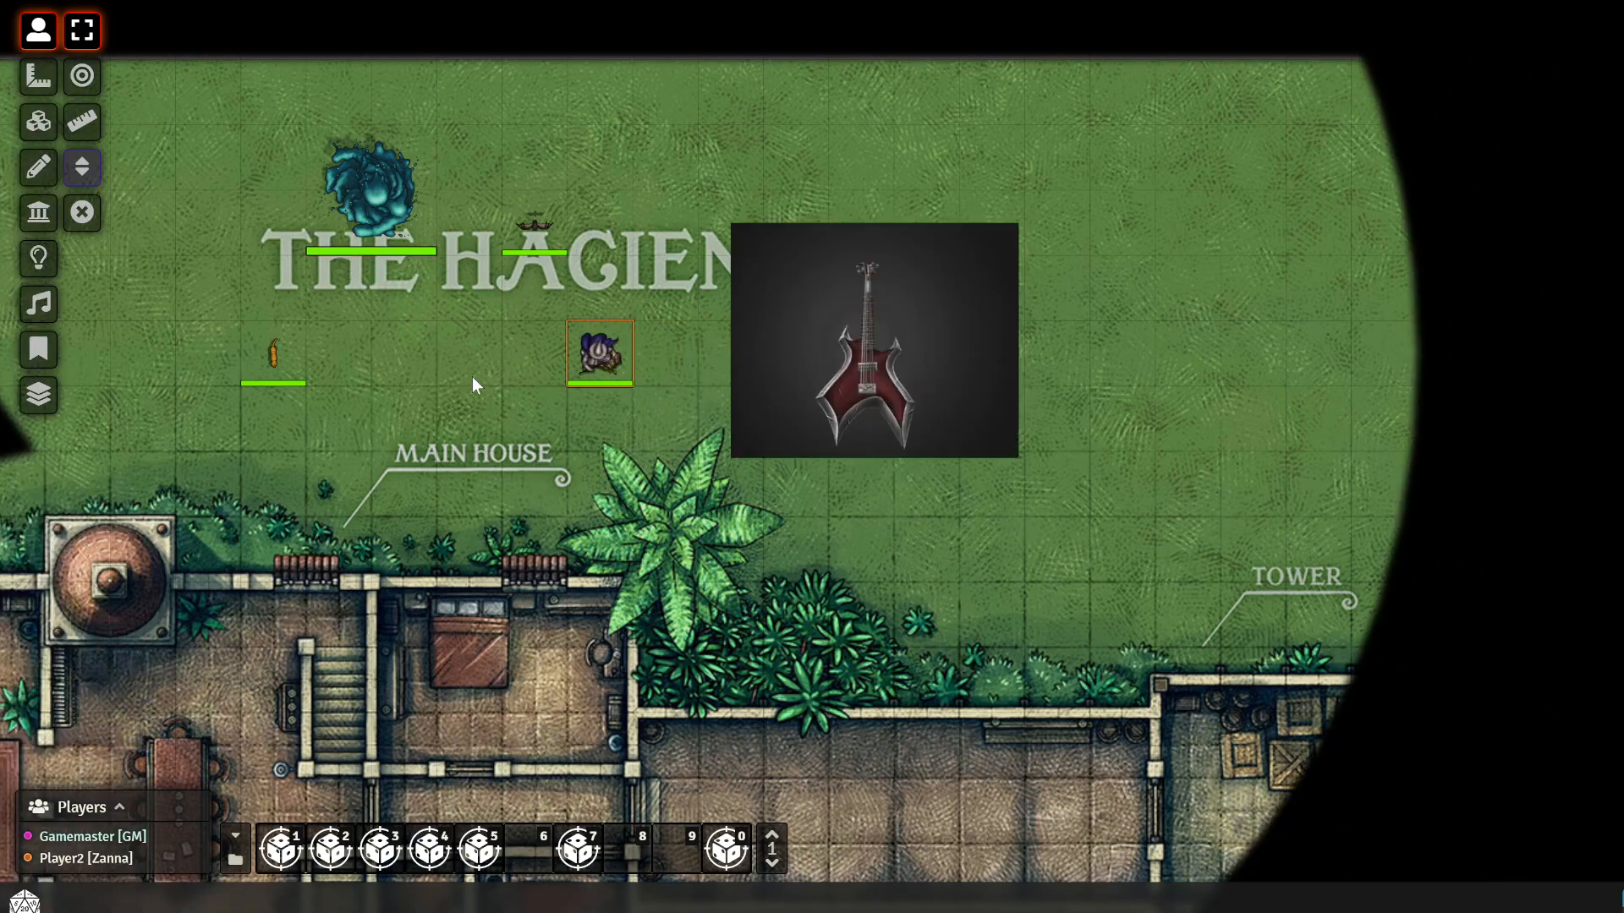
# Draw a vertical wall across the eastern part of the guitar tile and check the view from the character token
pyautogui.click(42, 221)
pyautogui.moveTo(920, 288); pyautogui.dragTo(919, 399)
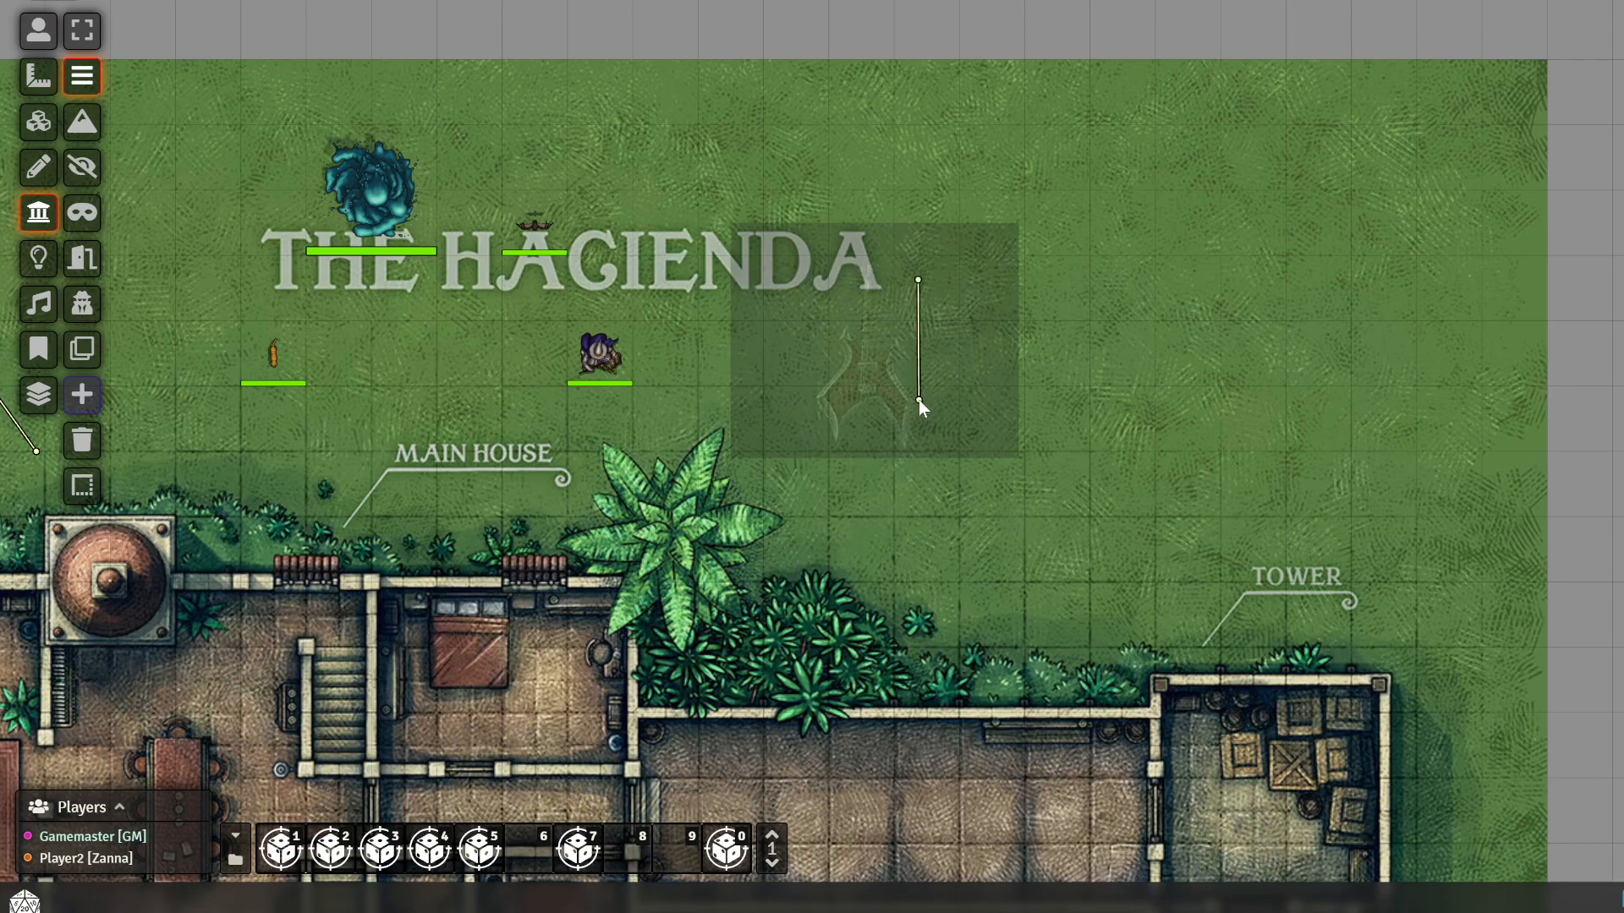
pyautogui.click(38, 30)
pyautogui.click(599, 353)
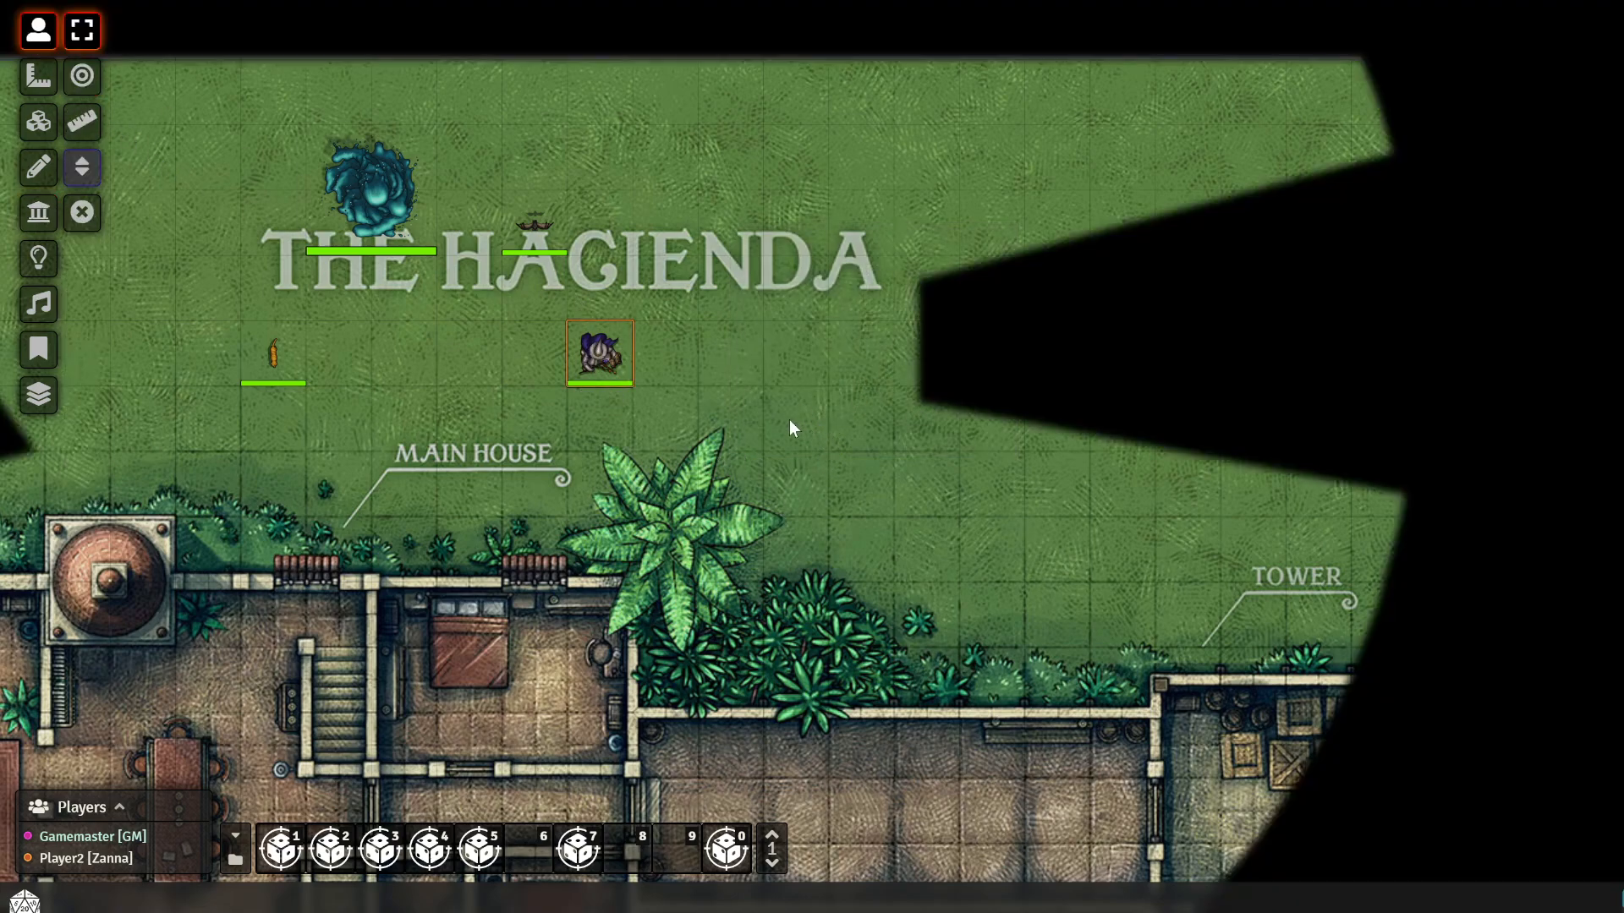
# Review the guitar tile's overhead settings
pyautogui.click(38, 121)
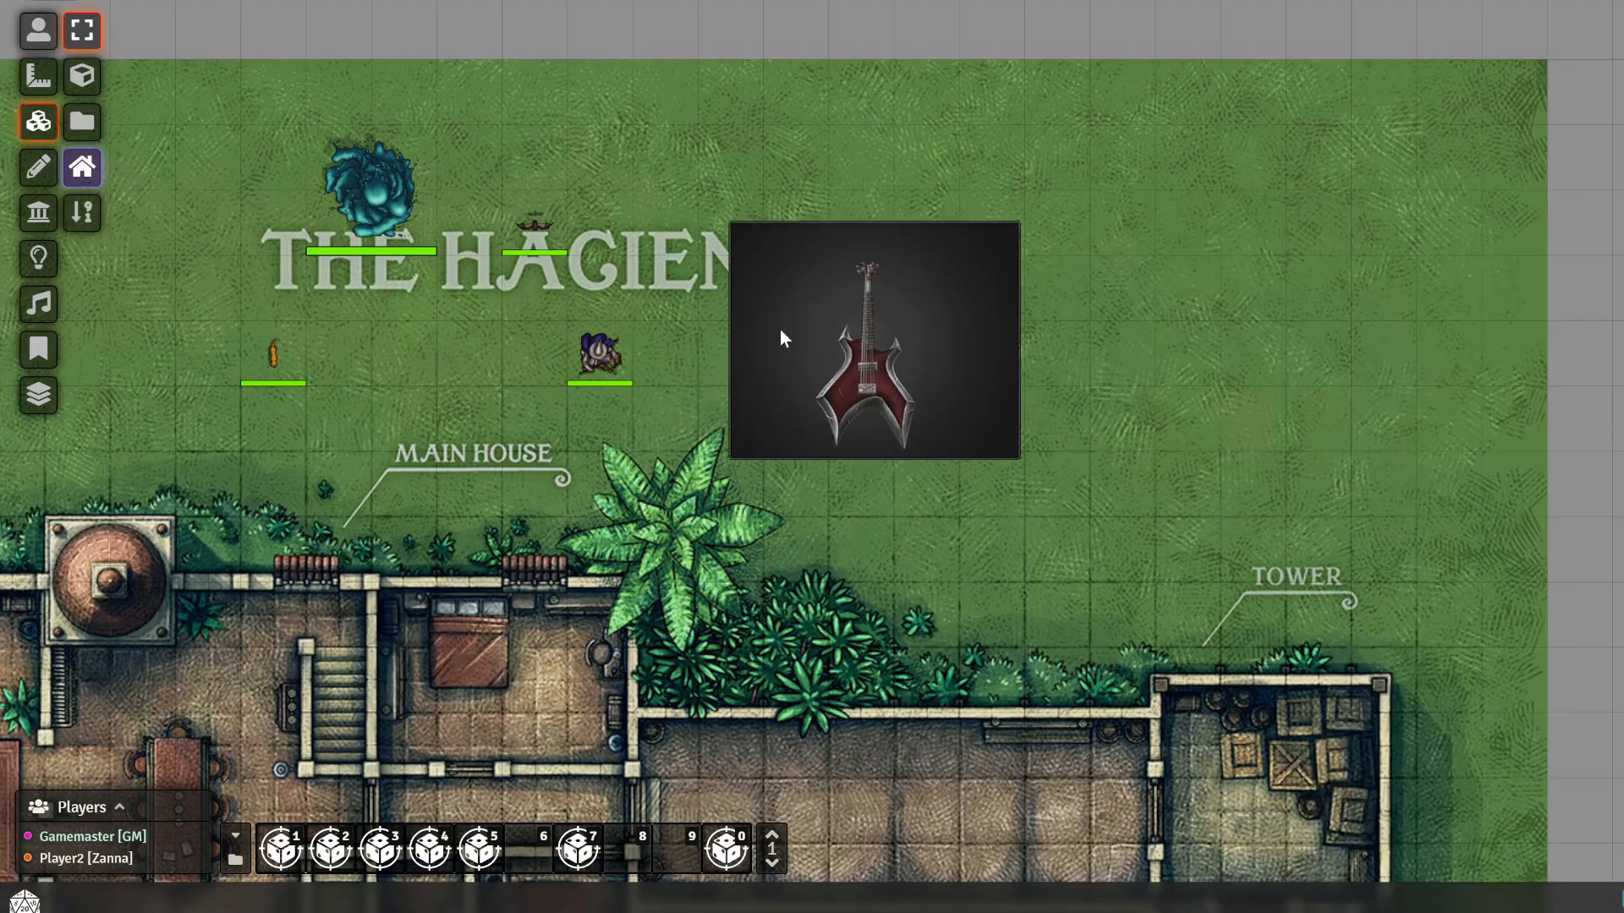
pyautogui.doubleClick(780, 328)
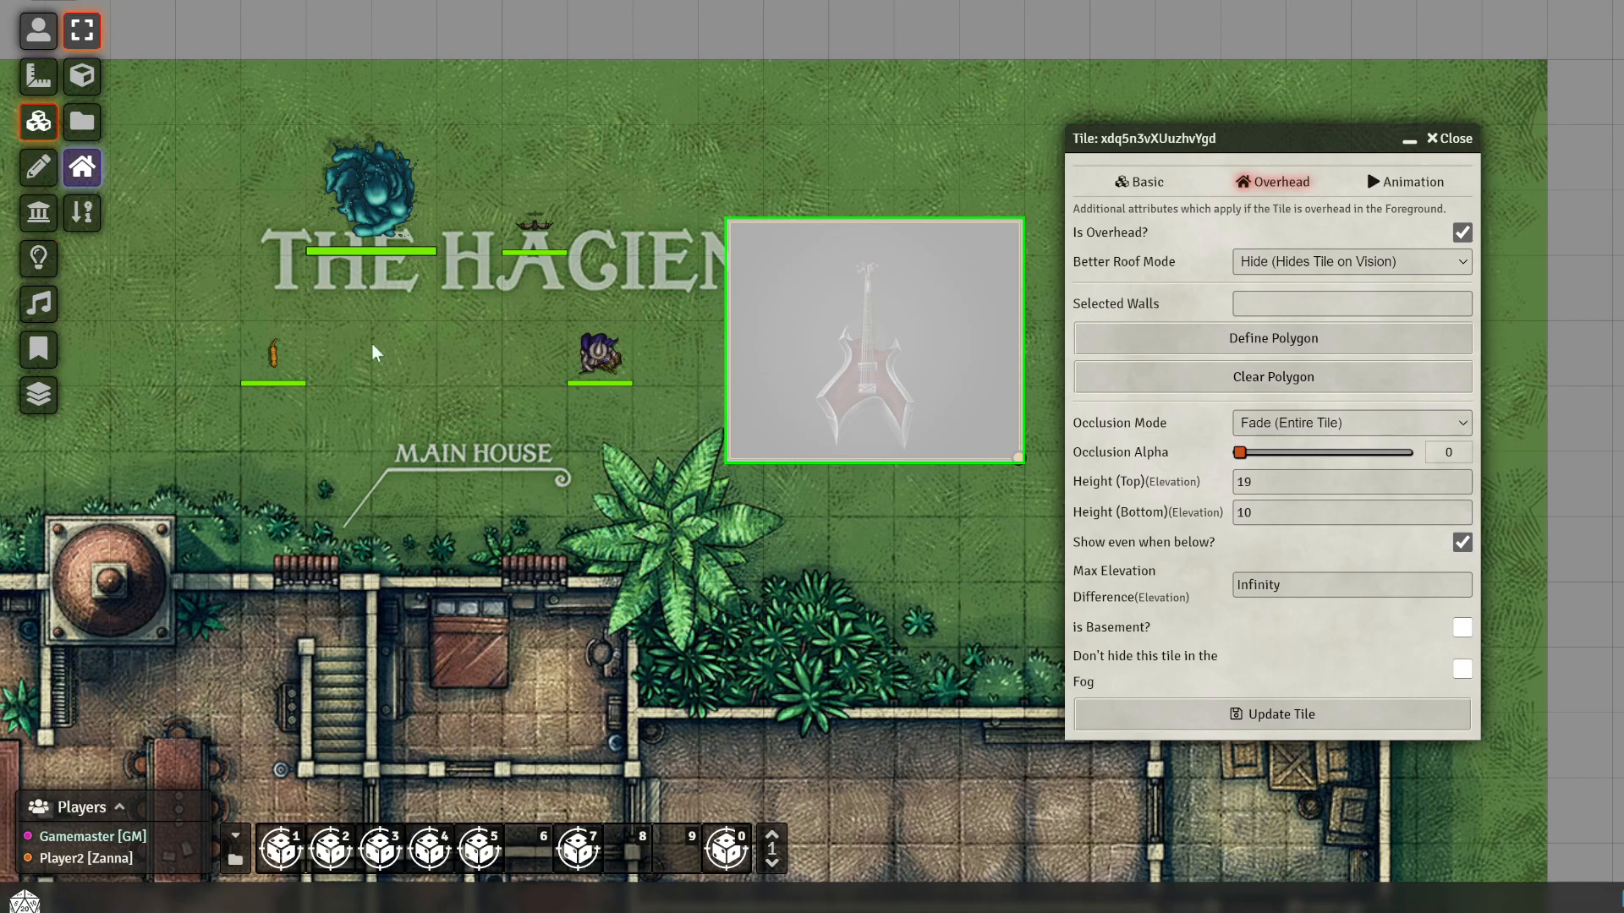
# Sketch freehand sight lines from the character token across the guitar tile, mark the wall on it, and close the tile settings
pyautogui.click(38, 166)
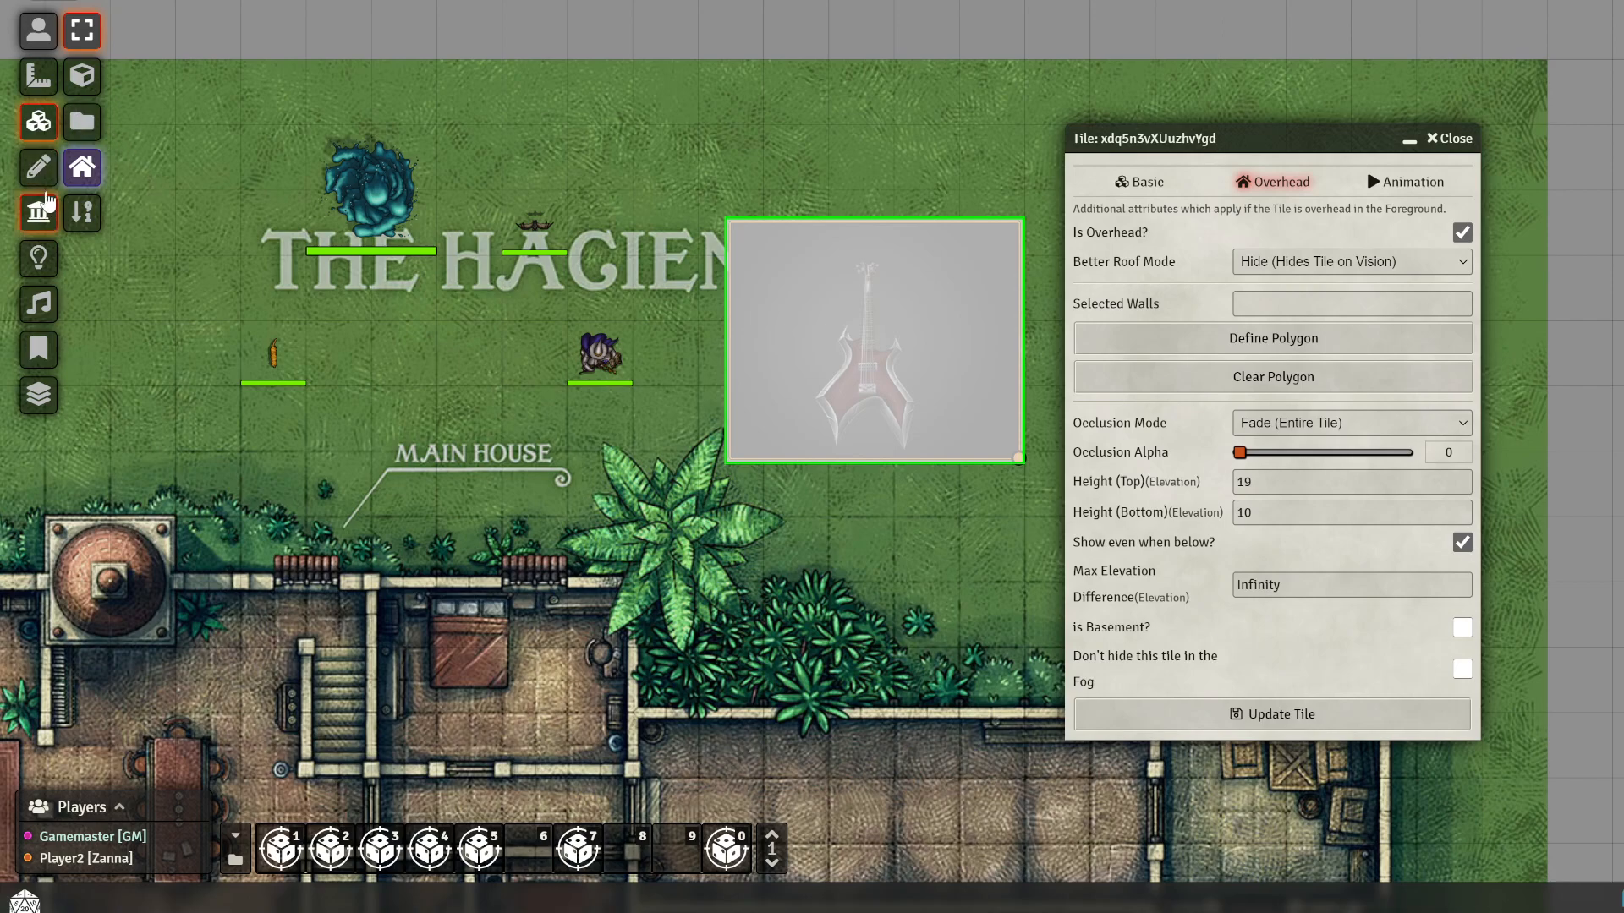
pyautogui.click(84, 217)
pyautogui.moveTo(624, 359); pyautogui.dragTo(981, 355)
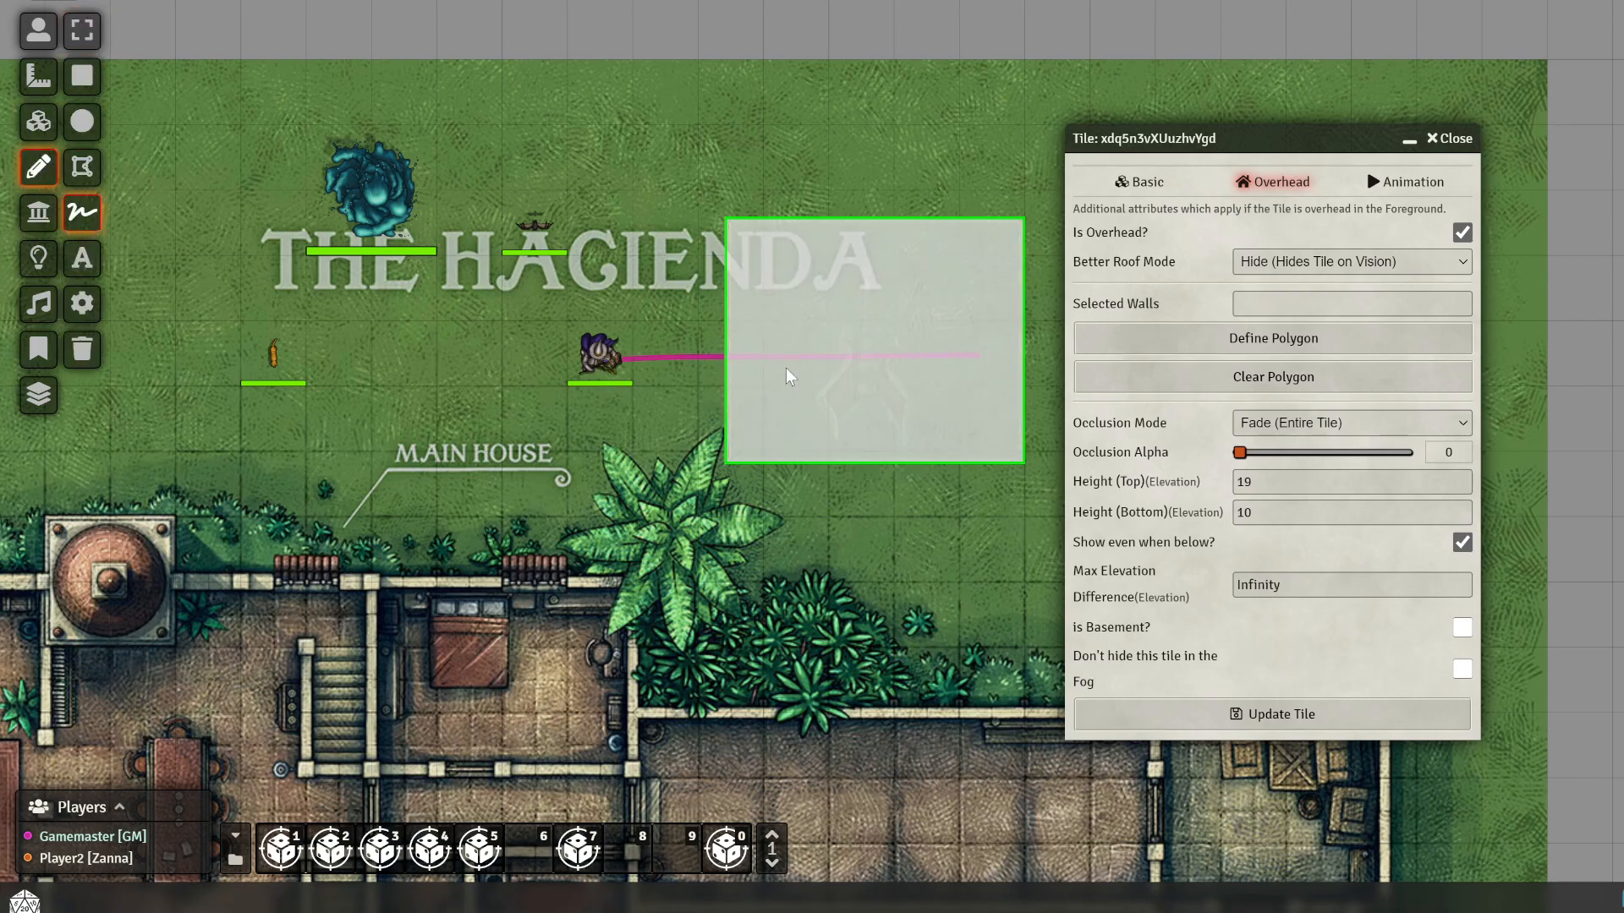
pyautogui.moveTo(614, 357); pyautogui.dragTo(985, 289)
pyautogui.moveTo(610, 354); pyautogui.dragTo(943, 187)
pyautogui.moveTo(619, 365); pyautogui.dragTo(1032, 437)
pyautogui.moveTo(968, 274); pyautogui.dragTo(965, 395)
pyautogui.moveTo(945, 336)
pyautogui.mouseDown()
pyautogui.moveTo(967, 396)
pyautogui.moveTo(981, 329)
pyautogui.mouseUp()
pyautogui.click(1453, 139)
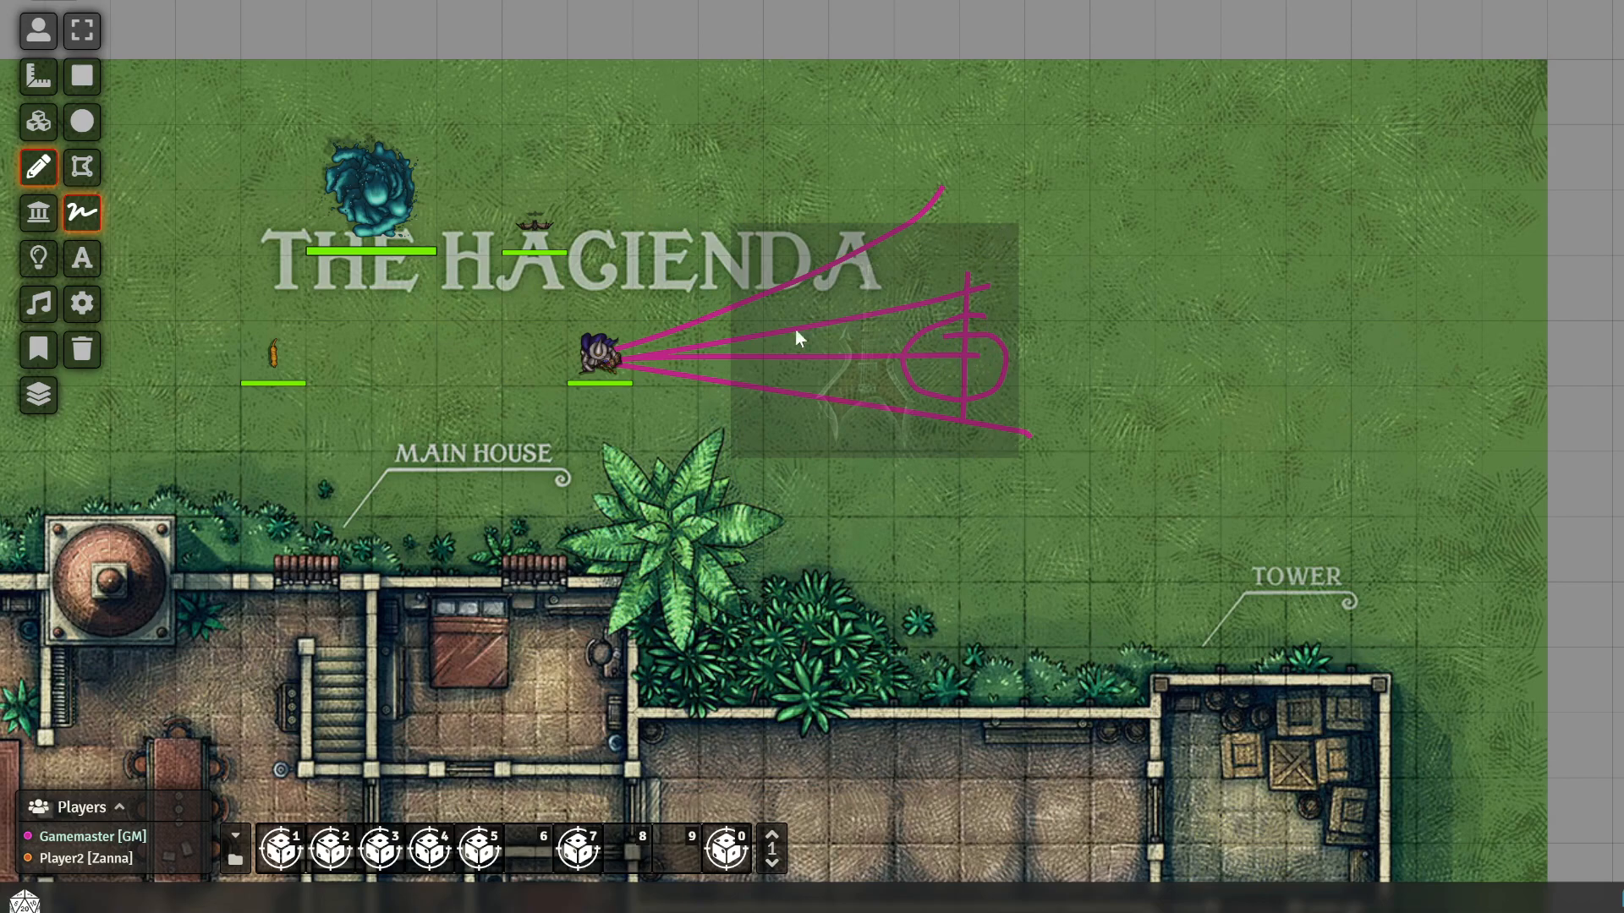
# Delete all the freehand sight-line drawings from the scene
pyautogui.click(82, 31)
pyautogui.hotkey('ctrl', 'a')
pyautogui.press('Delete')
# Set the guitar tile's Better Roof Mode to Show (Show Tile Through Fog) and update the tile
pyautogui.press('p')
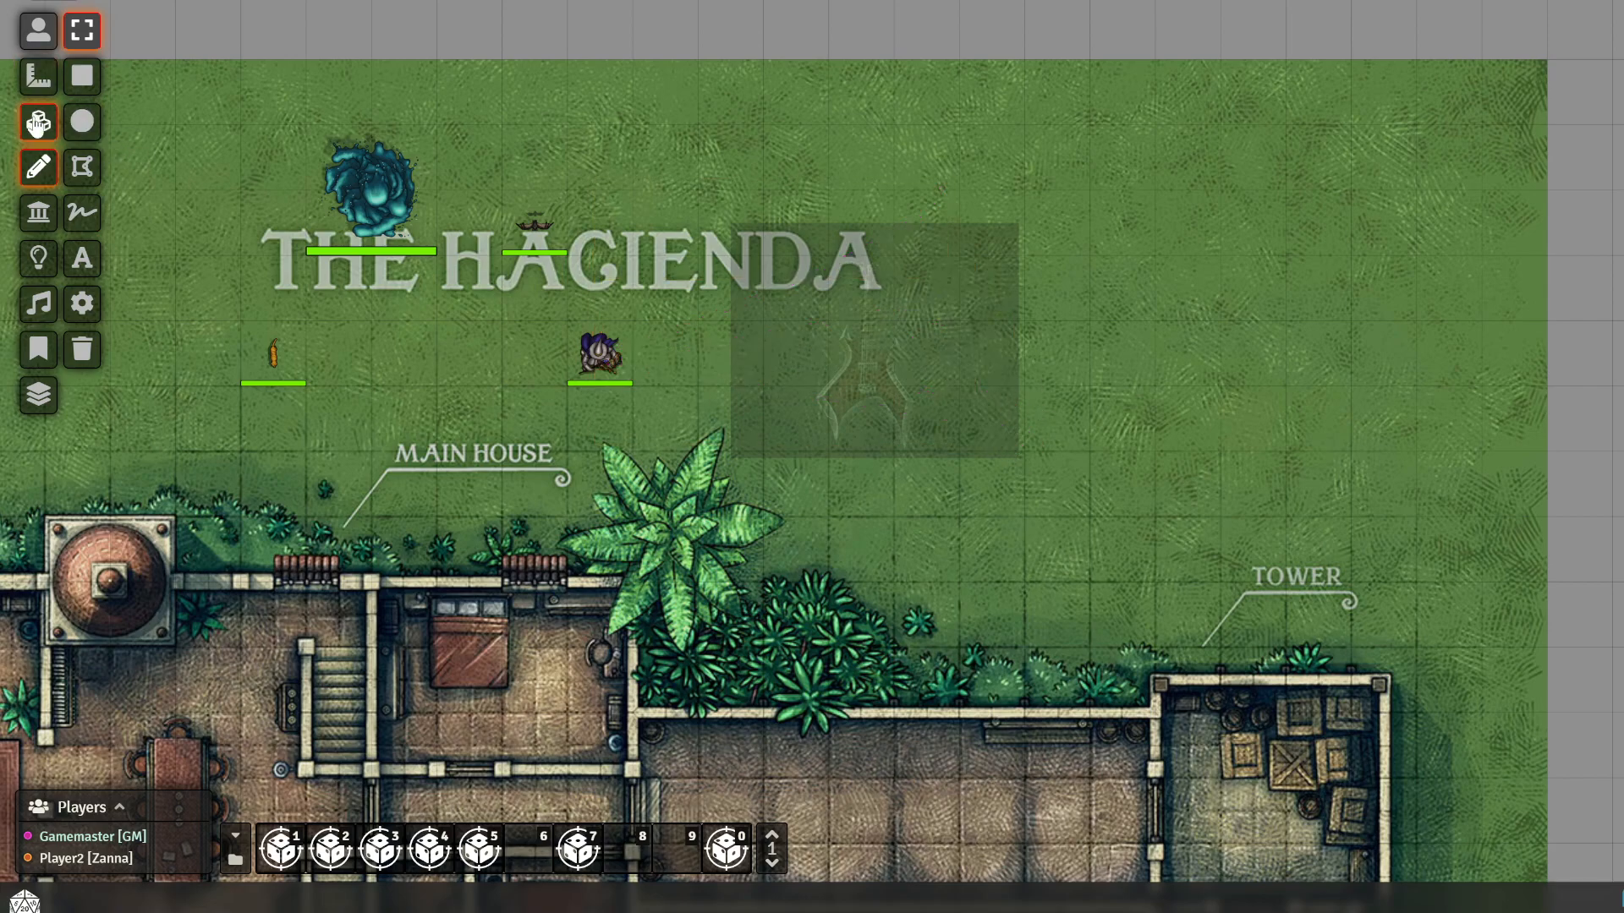
pyautogui.click(82, 166)
pyautogui.doubleClick(839, 362)
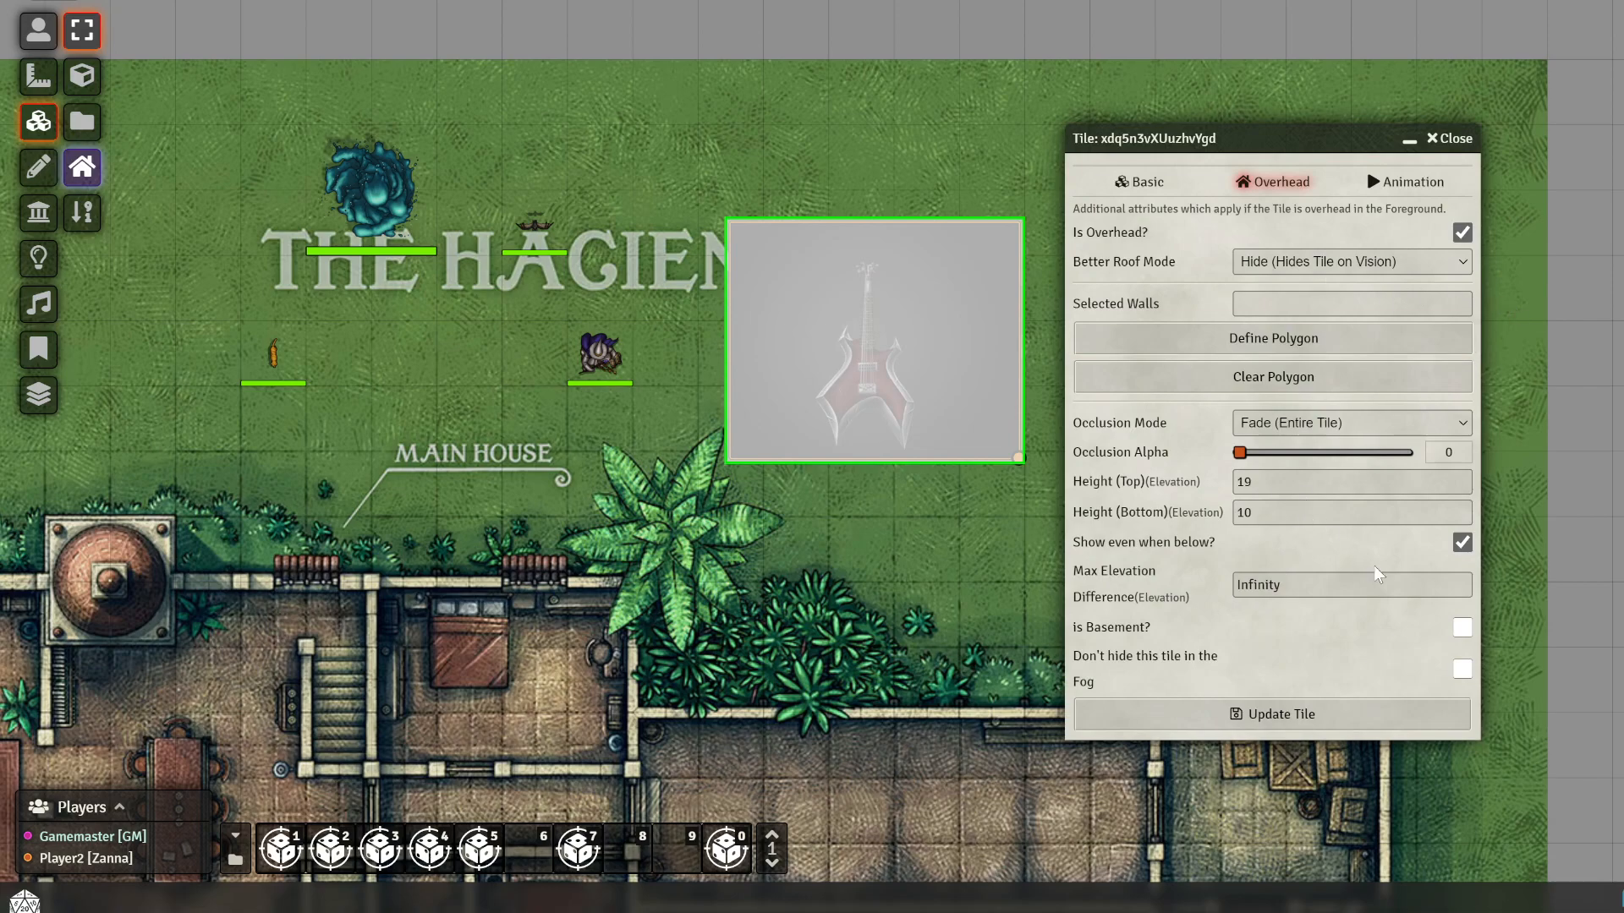
pyautogui.click(1262, 304)
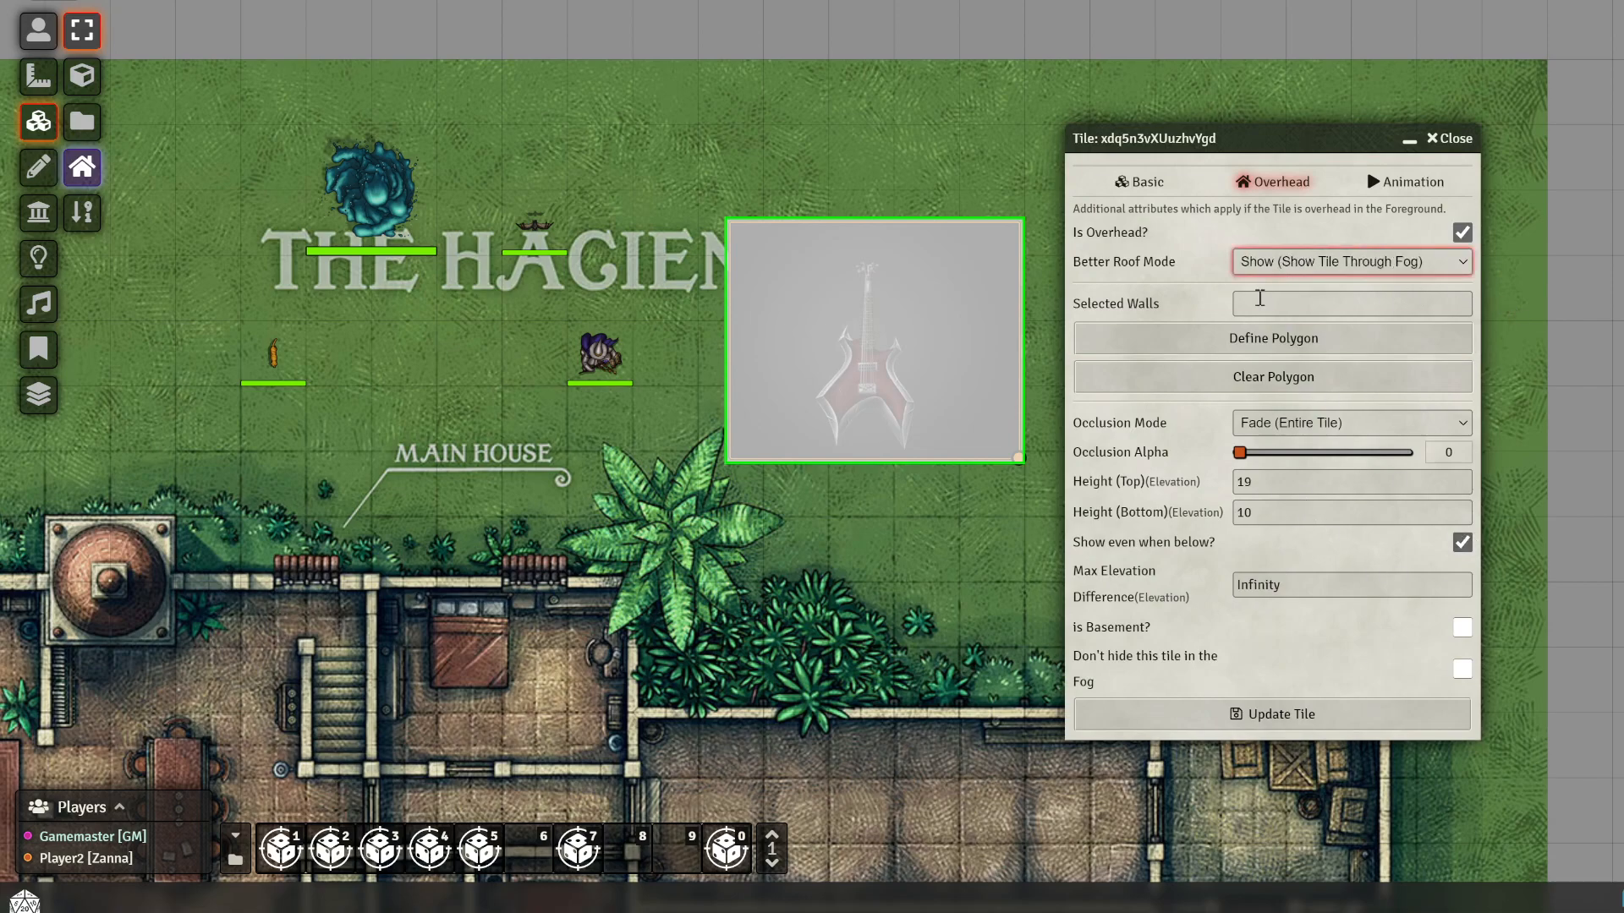
pyautogui.click(1184, 715)
# Move the purple-haired character token east onto the guitar tile area, just west of the vertical wall
pyautogui.click(38, 31)
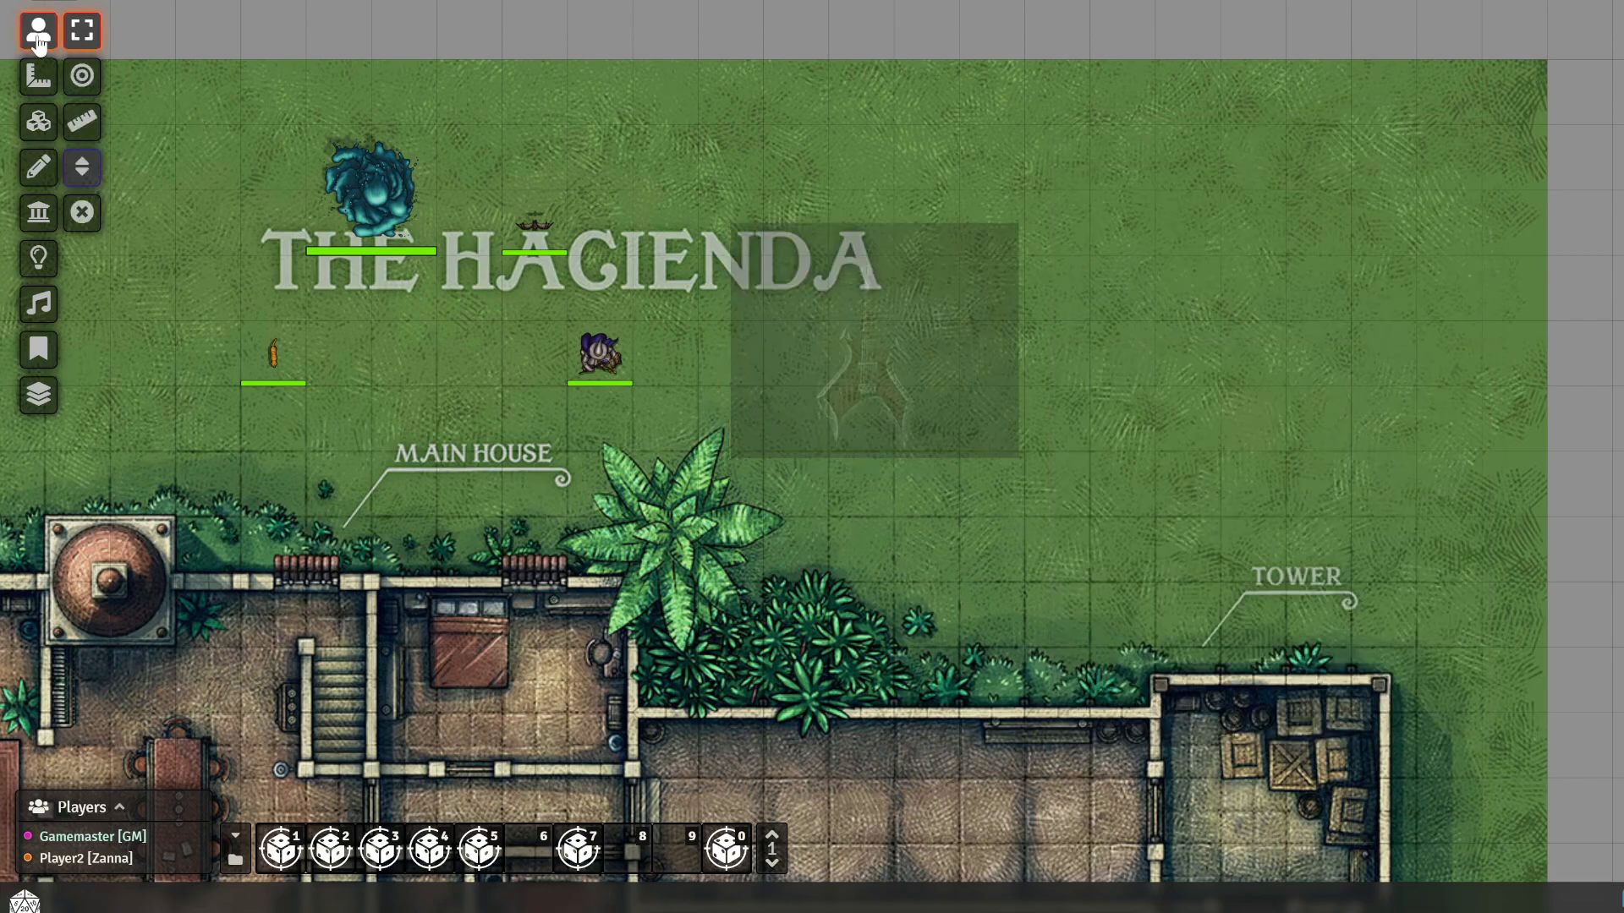
pyautogui.click(598, 360)
pyautogui.moveTo(598, 359); pyautogui.dragTo(796, 356)
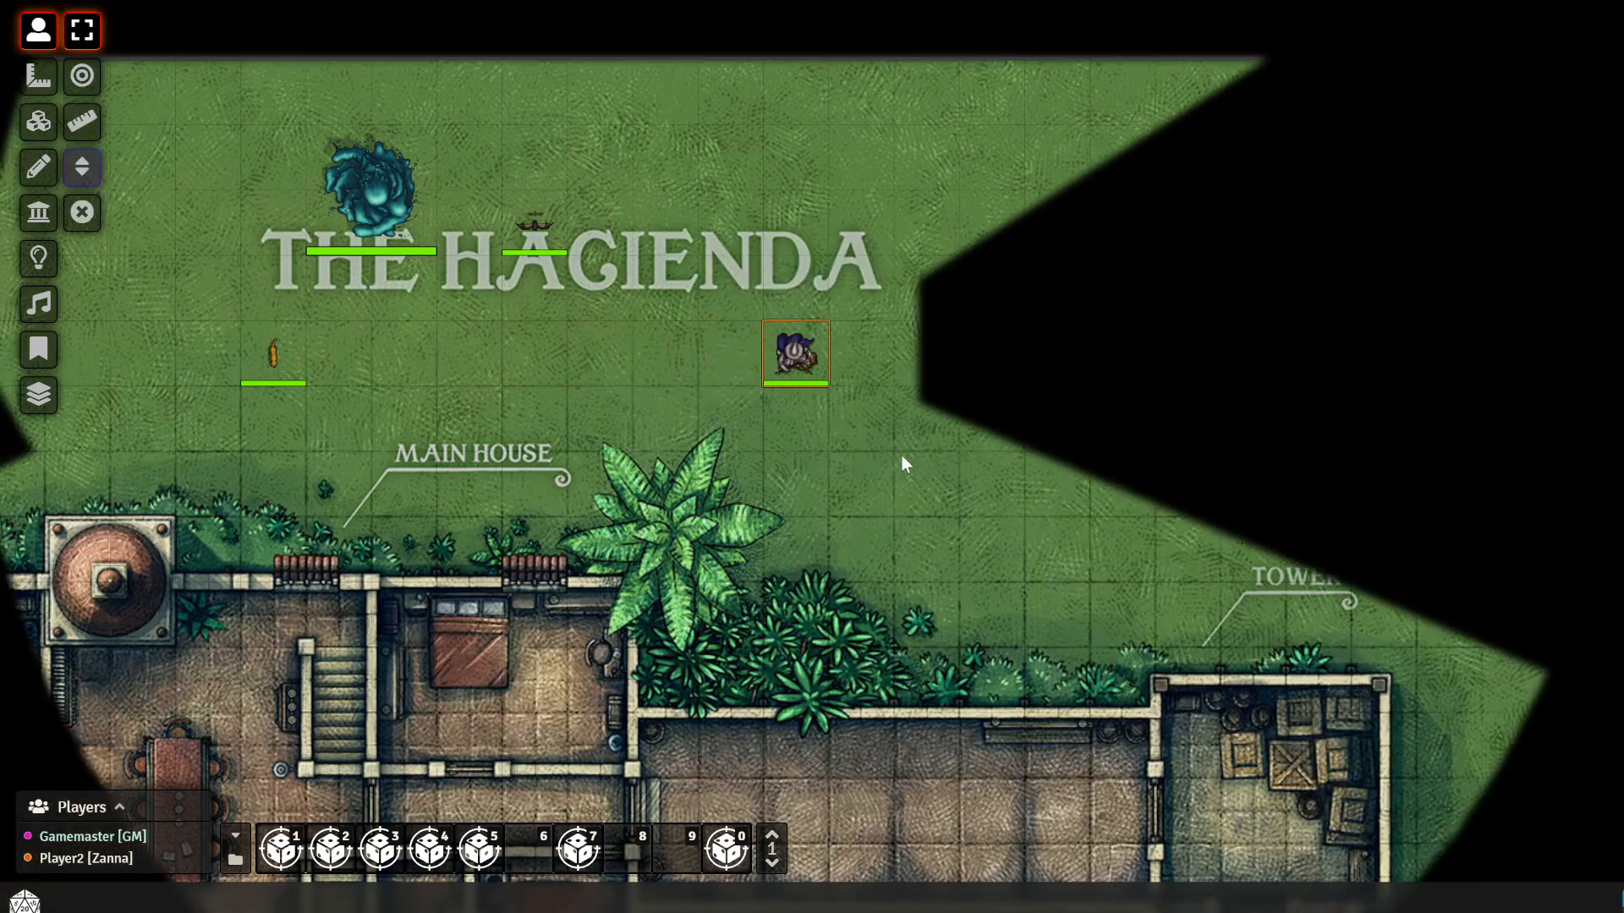
# Undo the character token's last move onto the guitar tile area and select the token
pyautogui.hotkey('ctrl', 'z')
pyautogui.moveTo(600, 357)
pyautogui.mouseDown()
pyautogui.moveTo(732, 364)
pyautogui.moveTo(595, 368)
pyautogui.mouseUp()
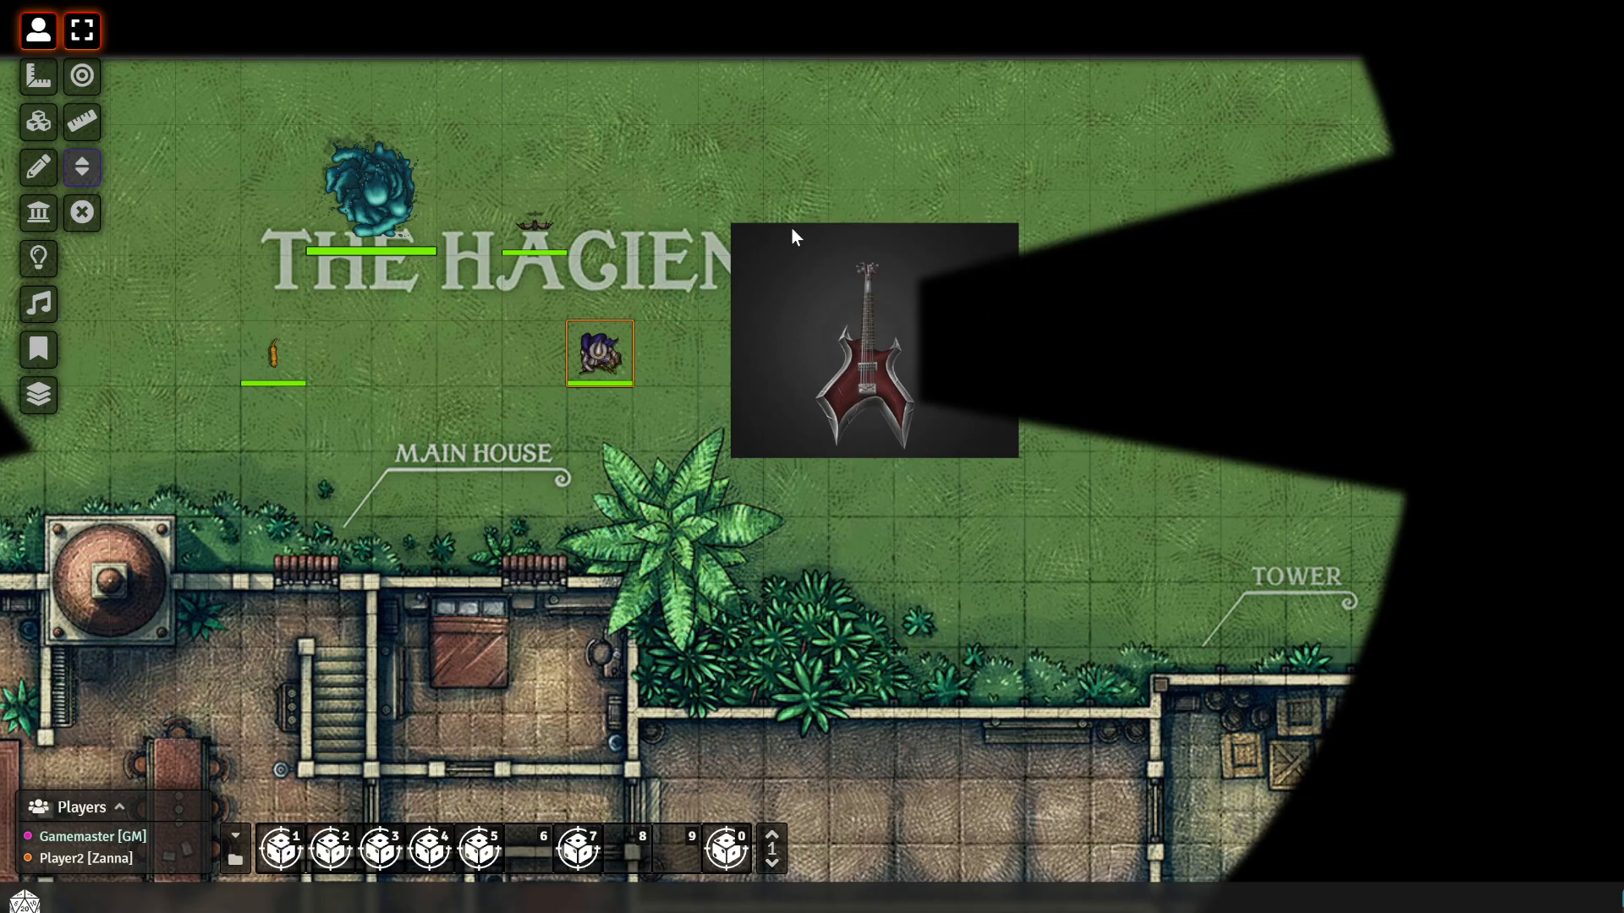
# Inspect the Max Elevation Difference in the guitar tile's overhead settings, and close the settings
pyautogui.click(49, 137)
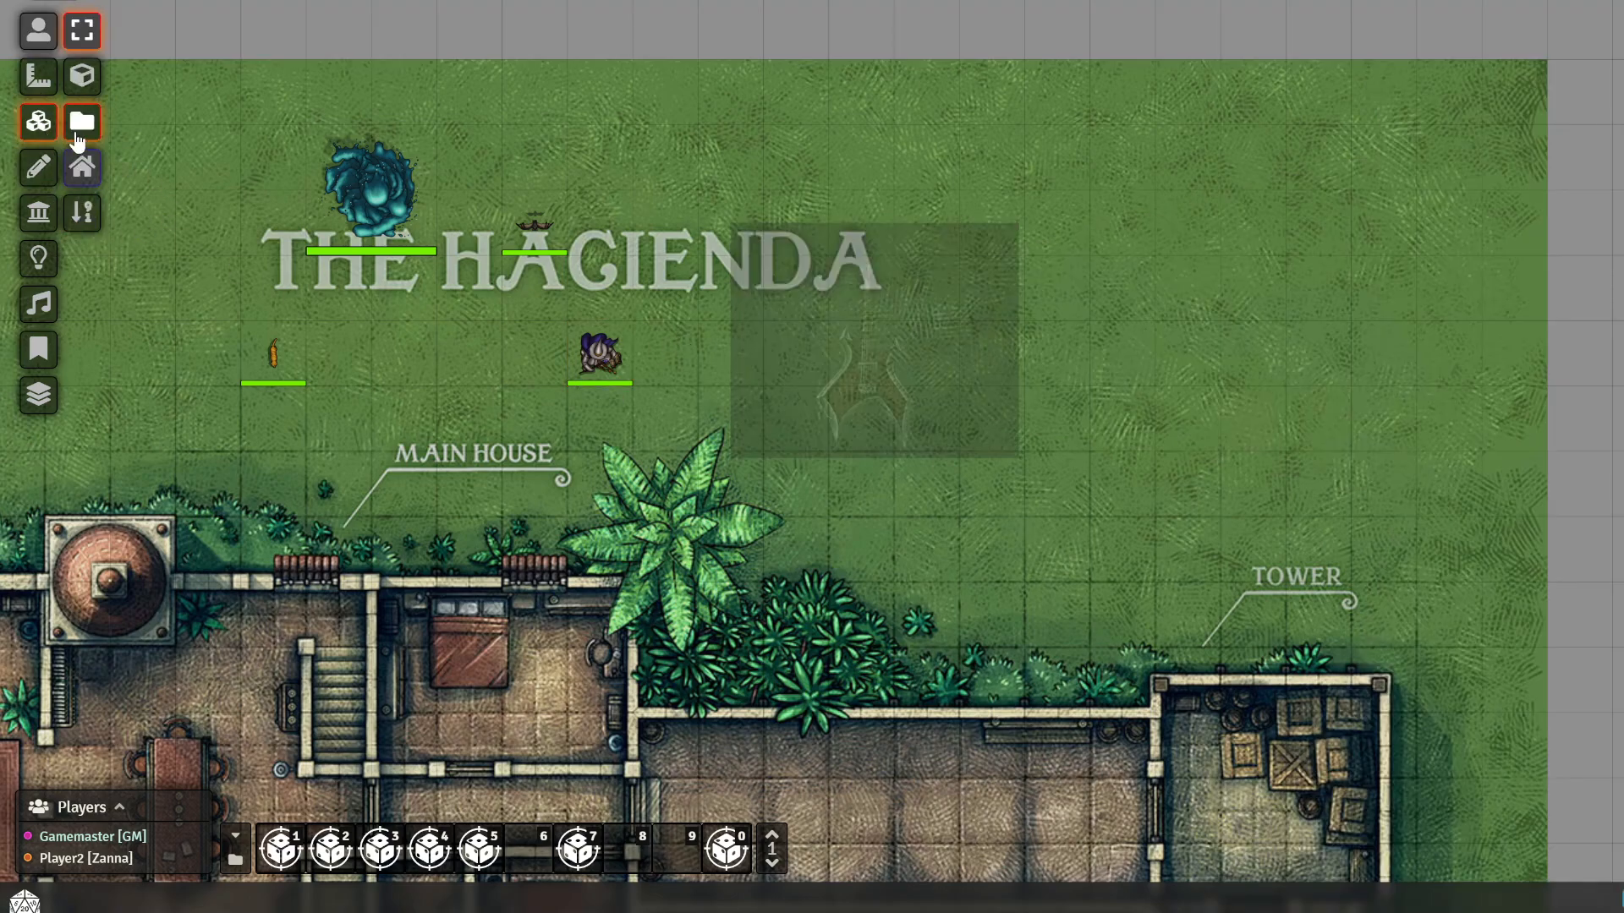
pyautogui.doubleClick(822, 333)
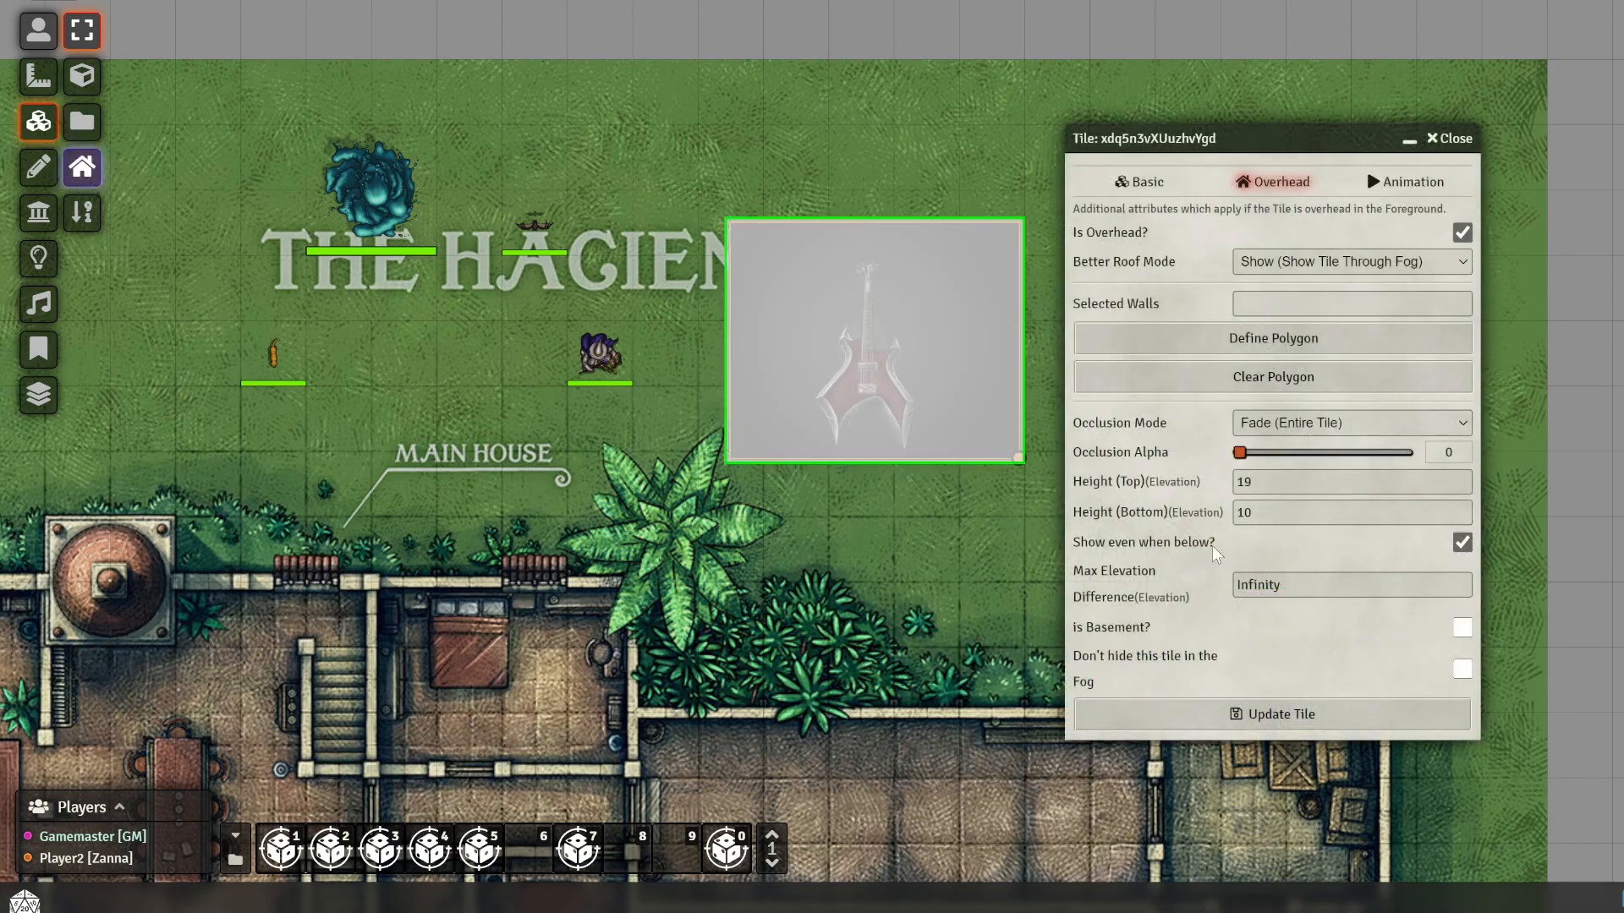
pyautogui.moveTo(1306, 584); pyautogui.dragTo(993, 613)
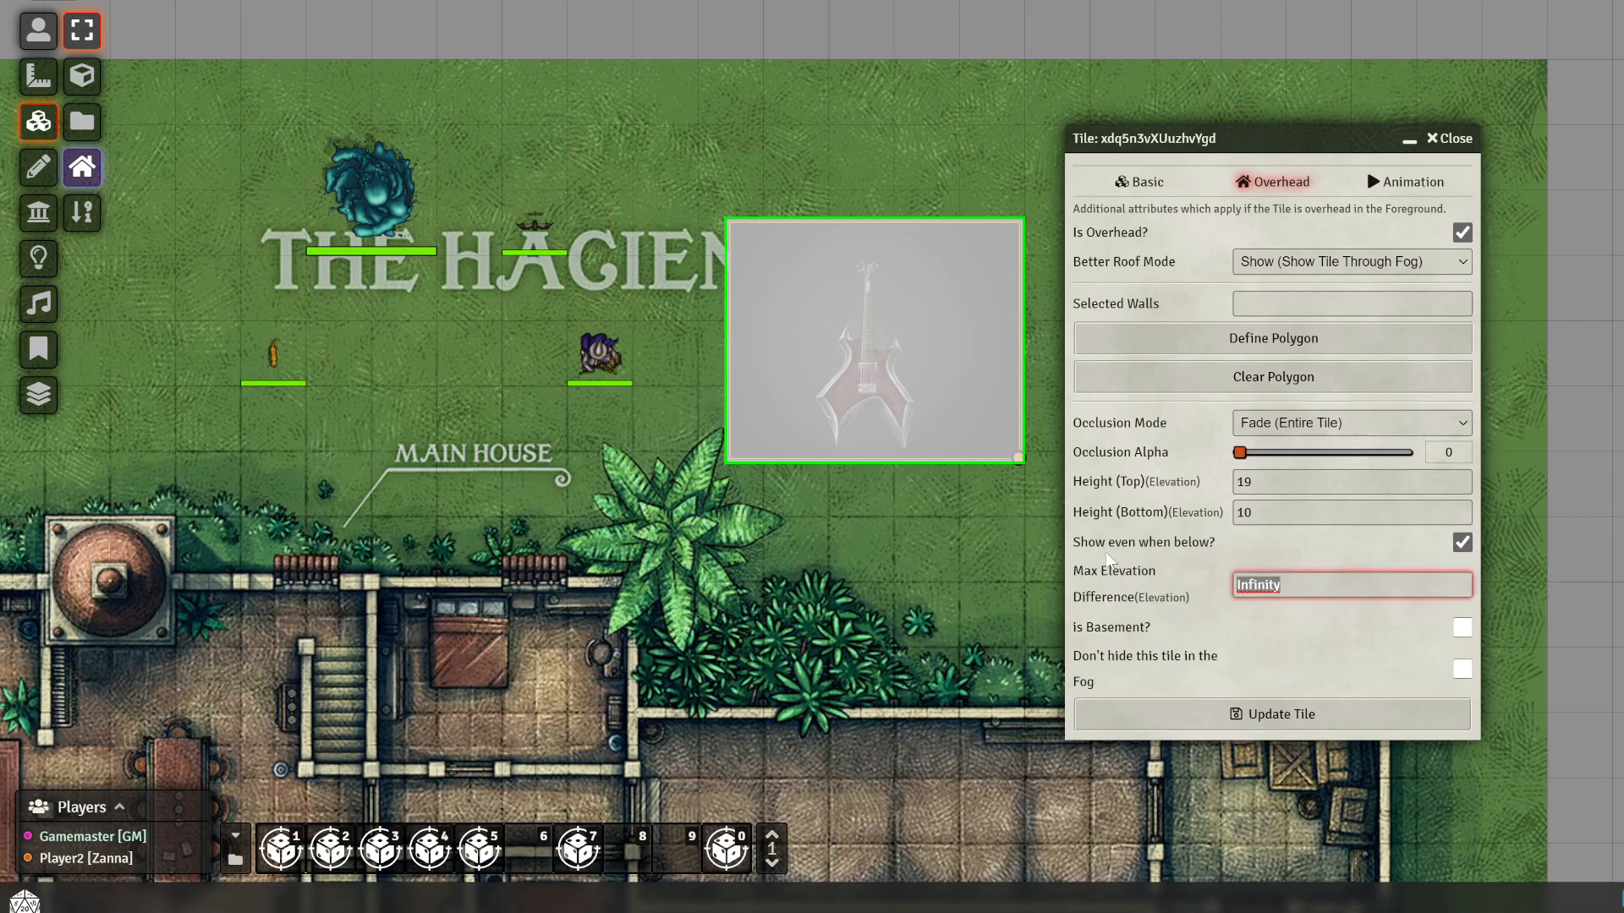
pyautogui.click(1460, 139)
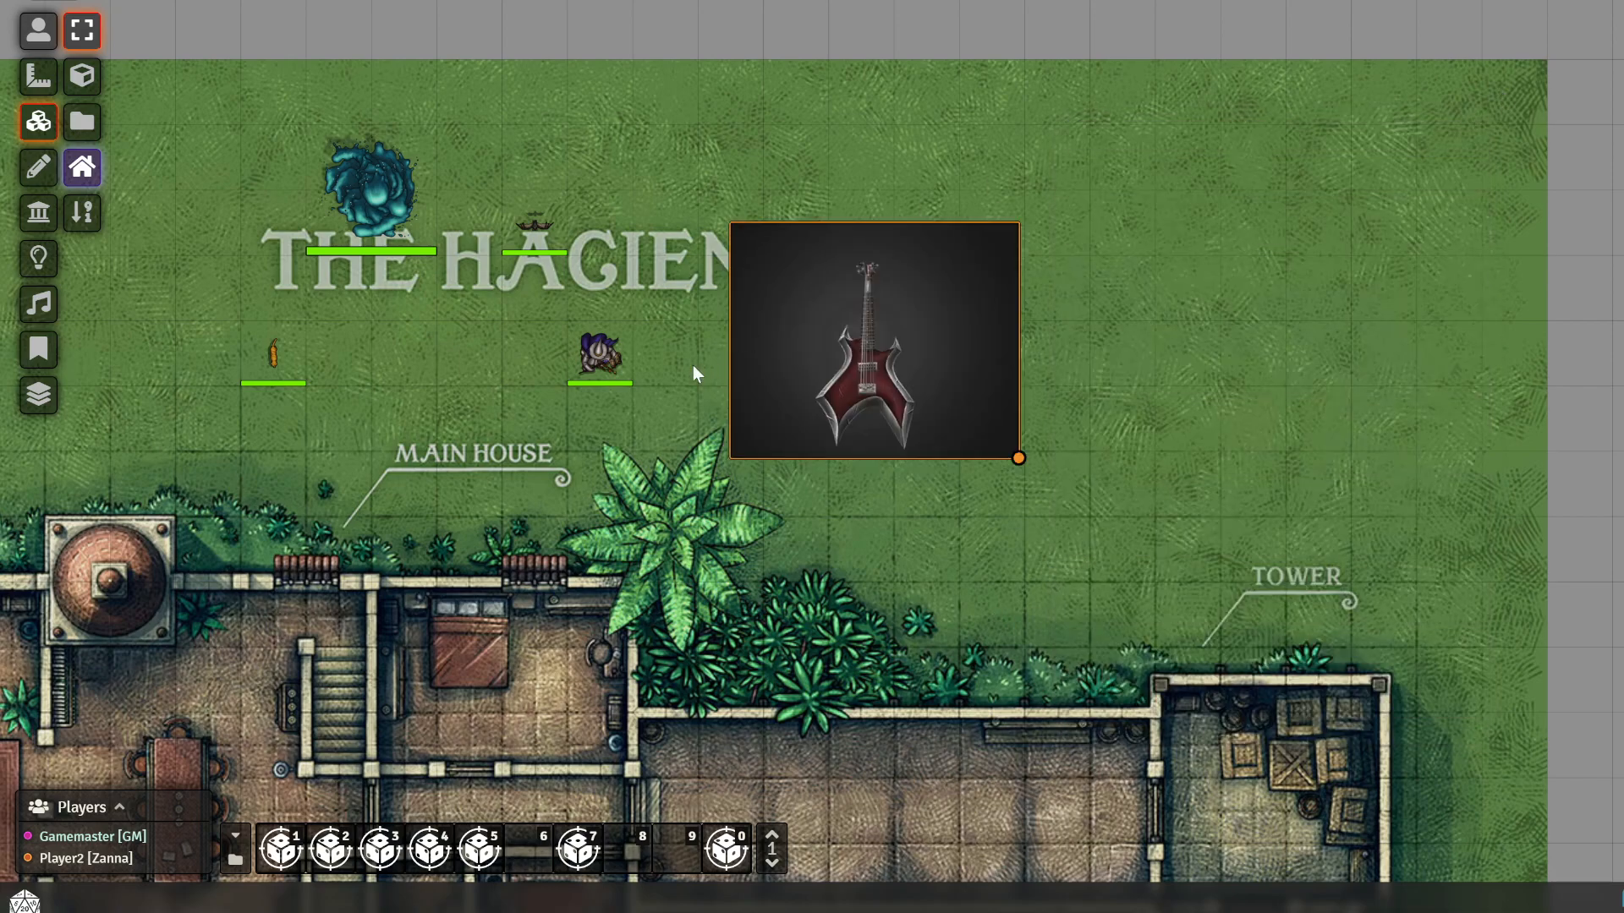
# Set the purple-haired character token's elevation to -20 ft
pyautogui.click(38, 31)
pyautogui.click(599, 342)
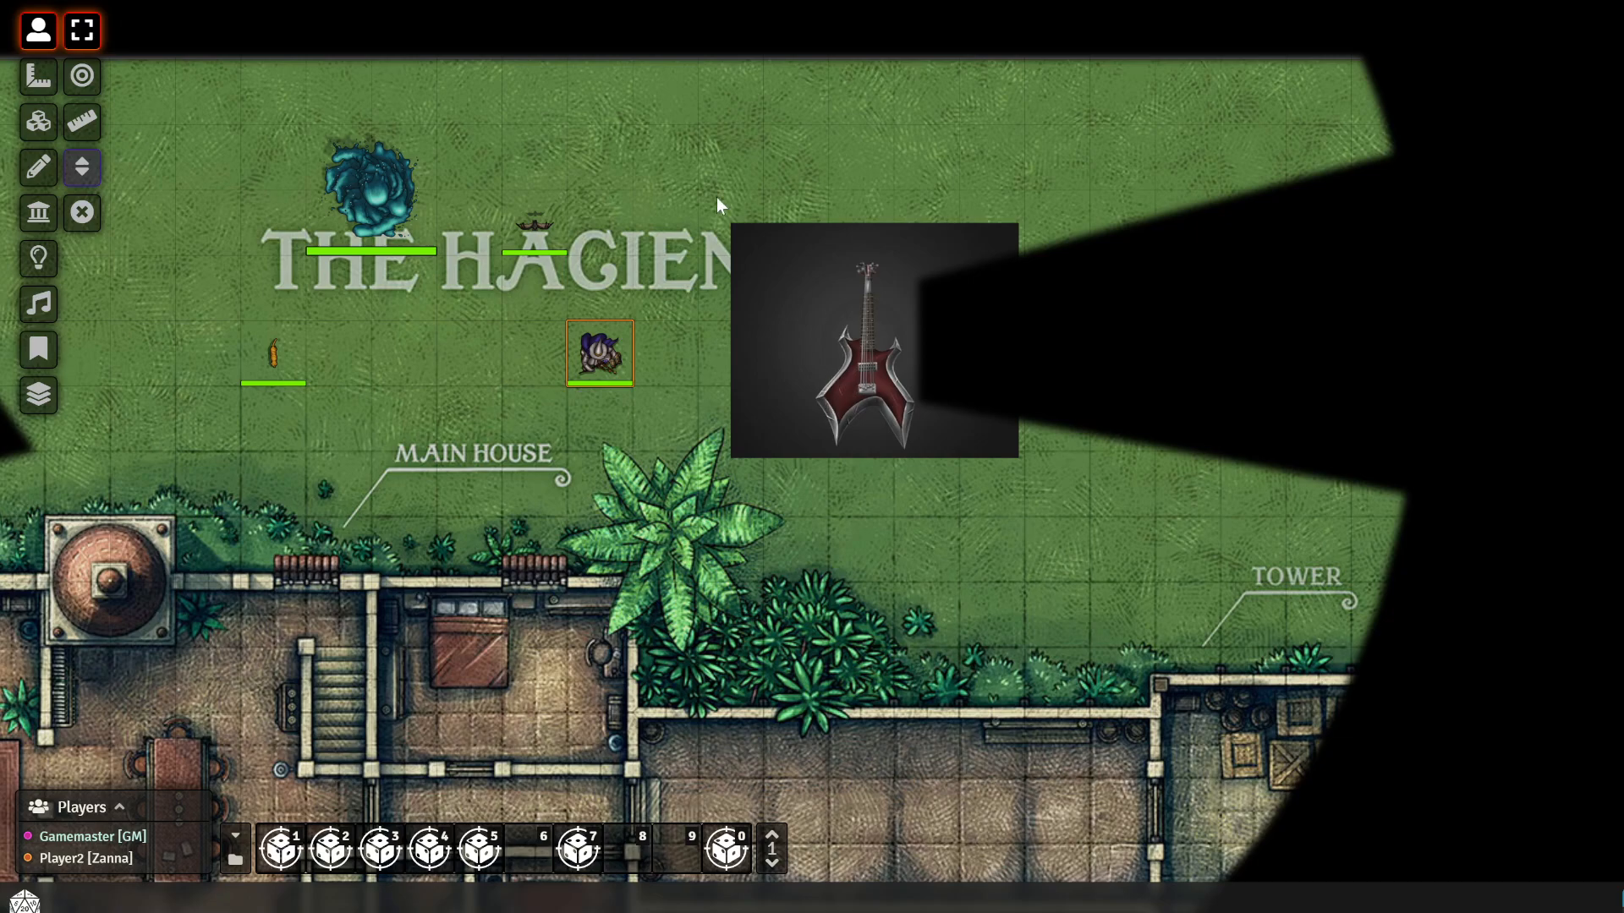
pyautogui.rightClick(616, 366)
pyautogui.click(544, 315)
pyautogui.write('-20')
pyautogui.press('Return')
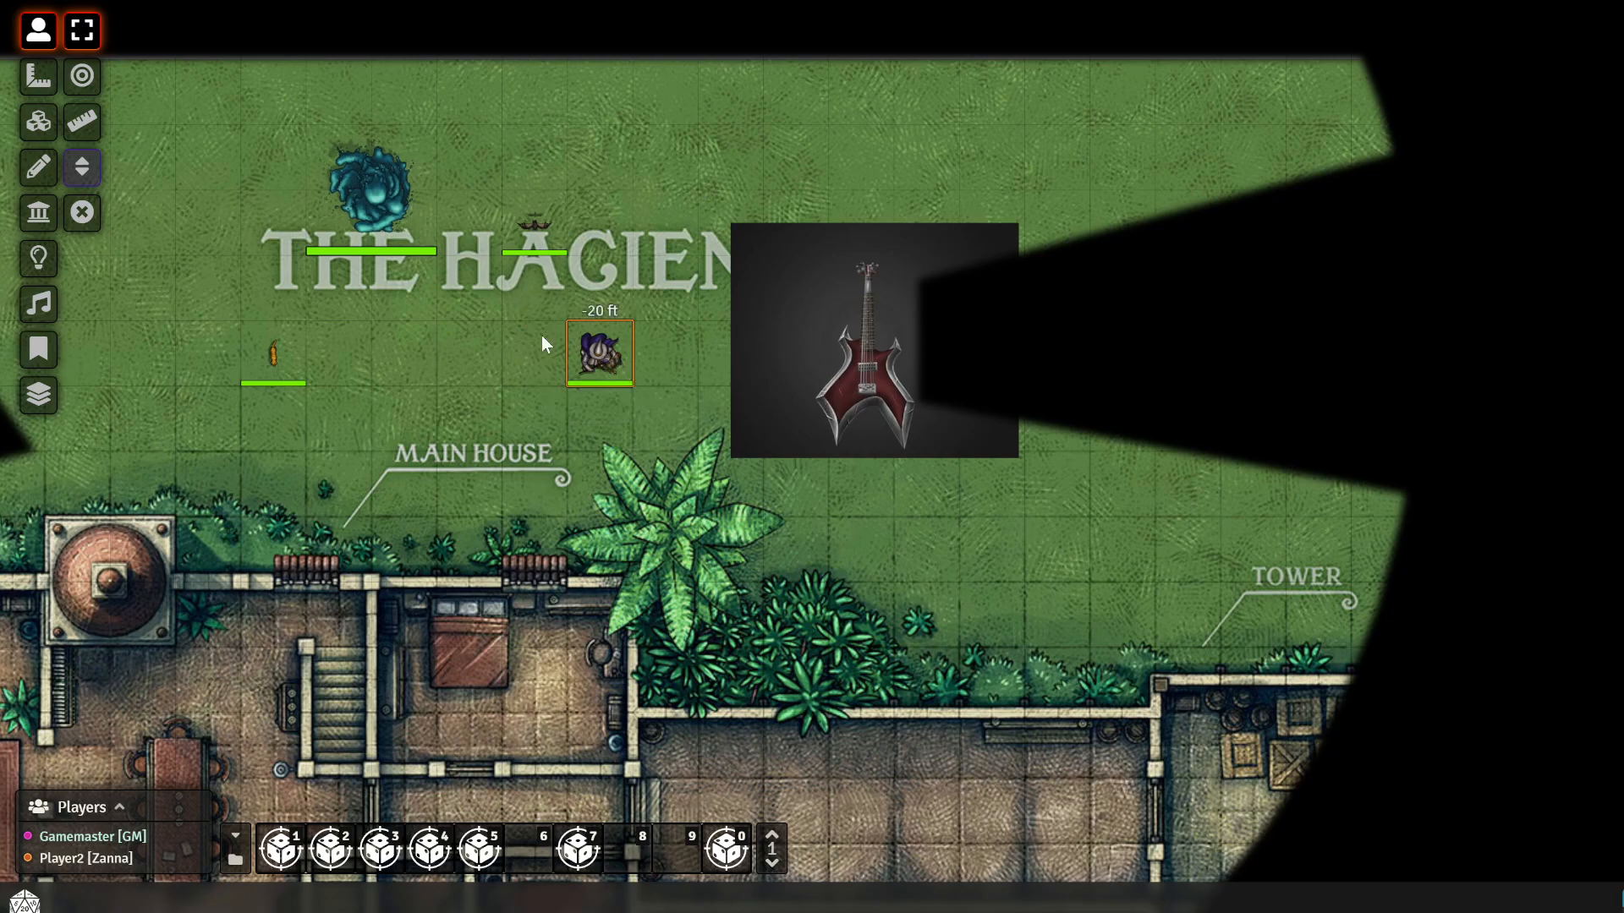
# Reset the character token's elevation to 0
pyautogui.moveTo(597, 355)
pyautogui.mouseDown()
pyautogui.moveTo(744, 357)
pyautogui.moveTo(602, 349)
pyautogui.mouseUp()
pyautogui.rightClick(602, 350)
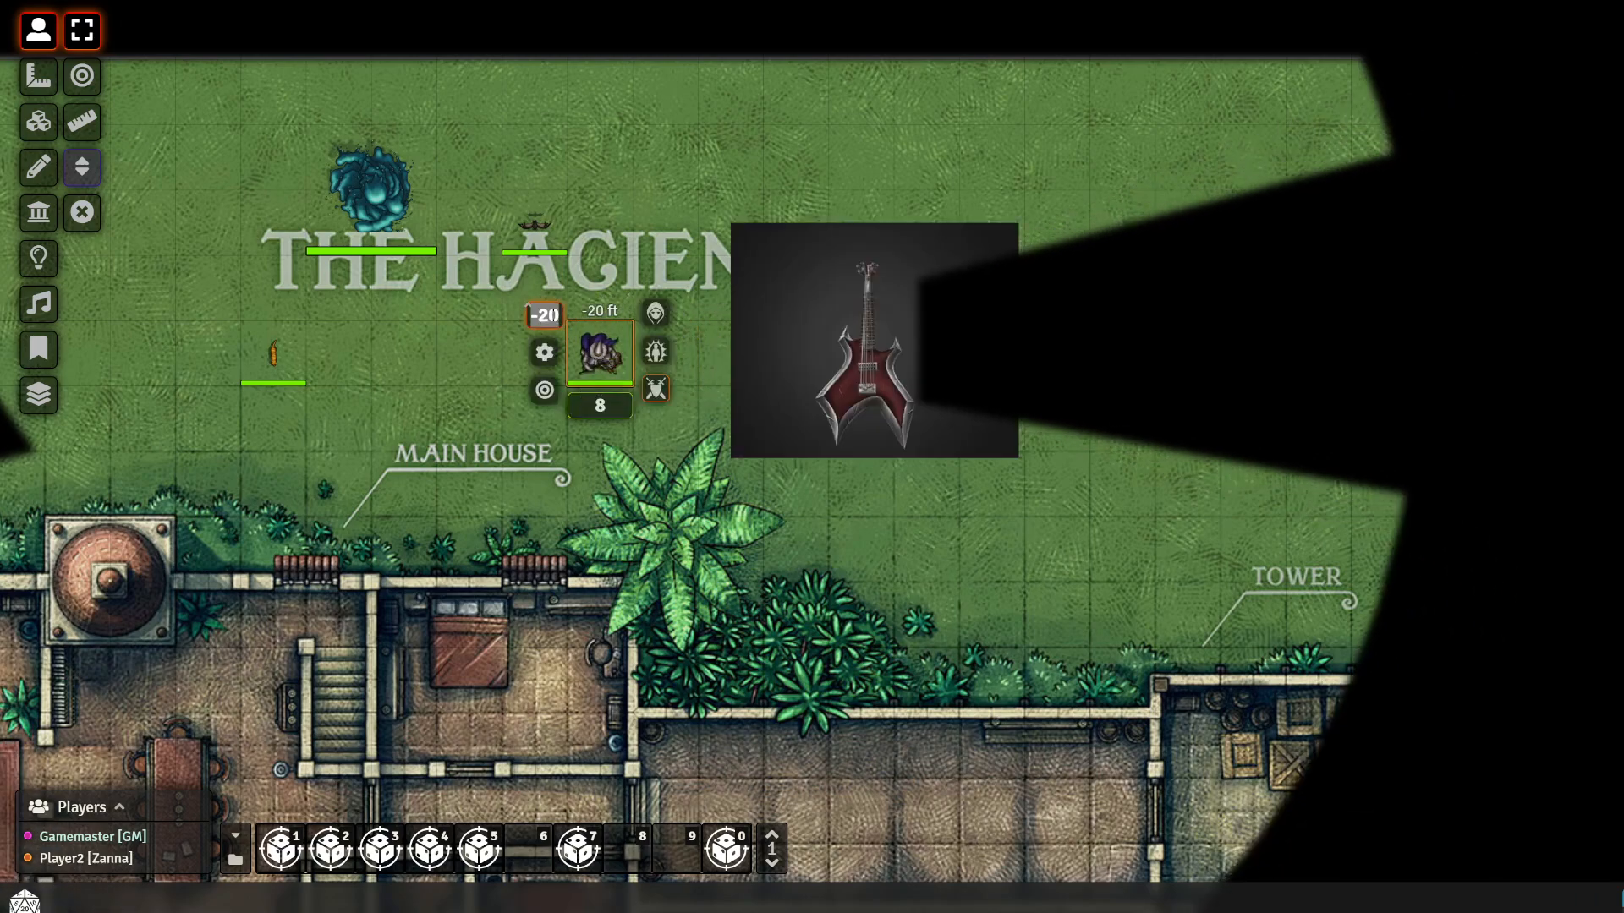
pyautogui.write('0')
pyautogui.press('Return')
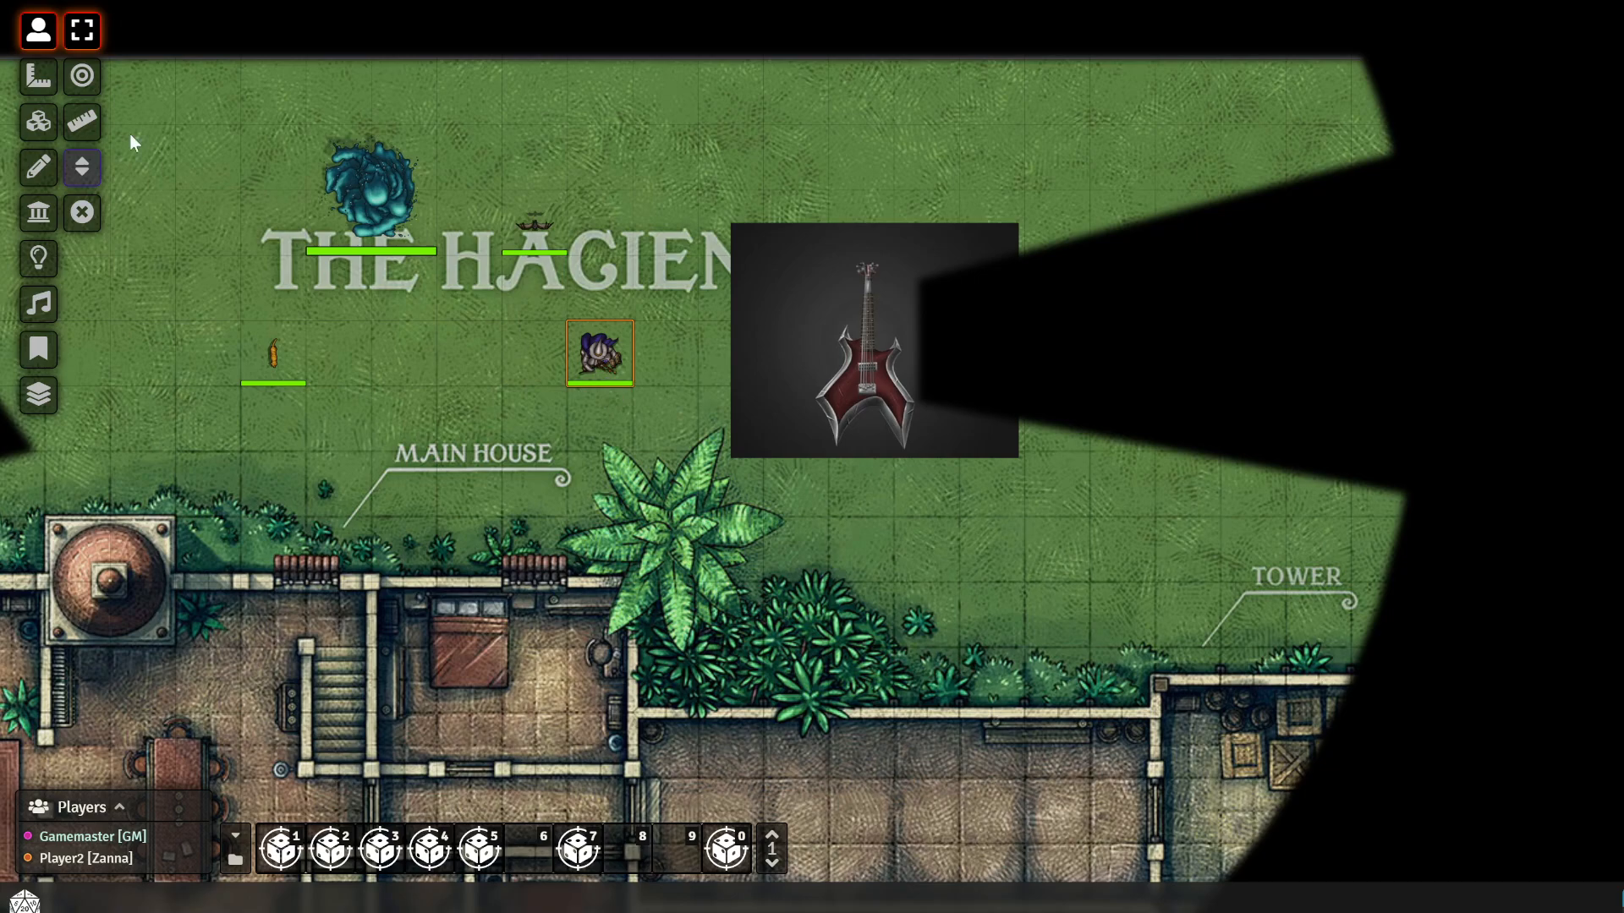
# Set the guitar tile's Max Elevation Difference to 10 and update the tile
pyautogui.click(37, 125)
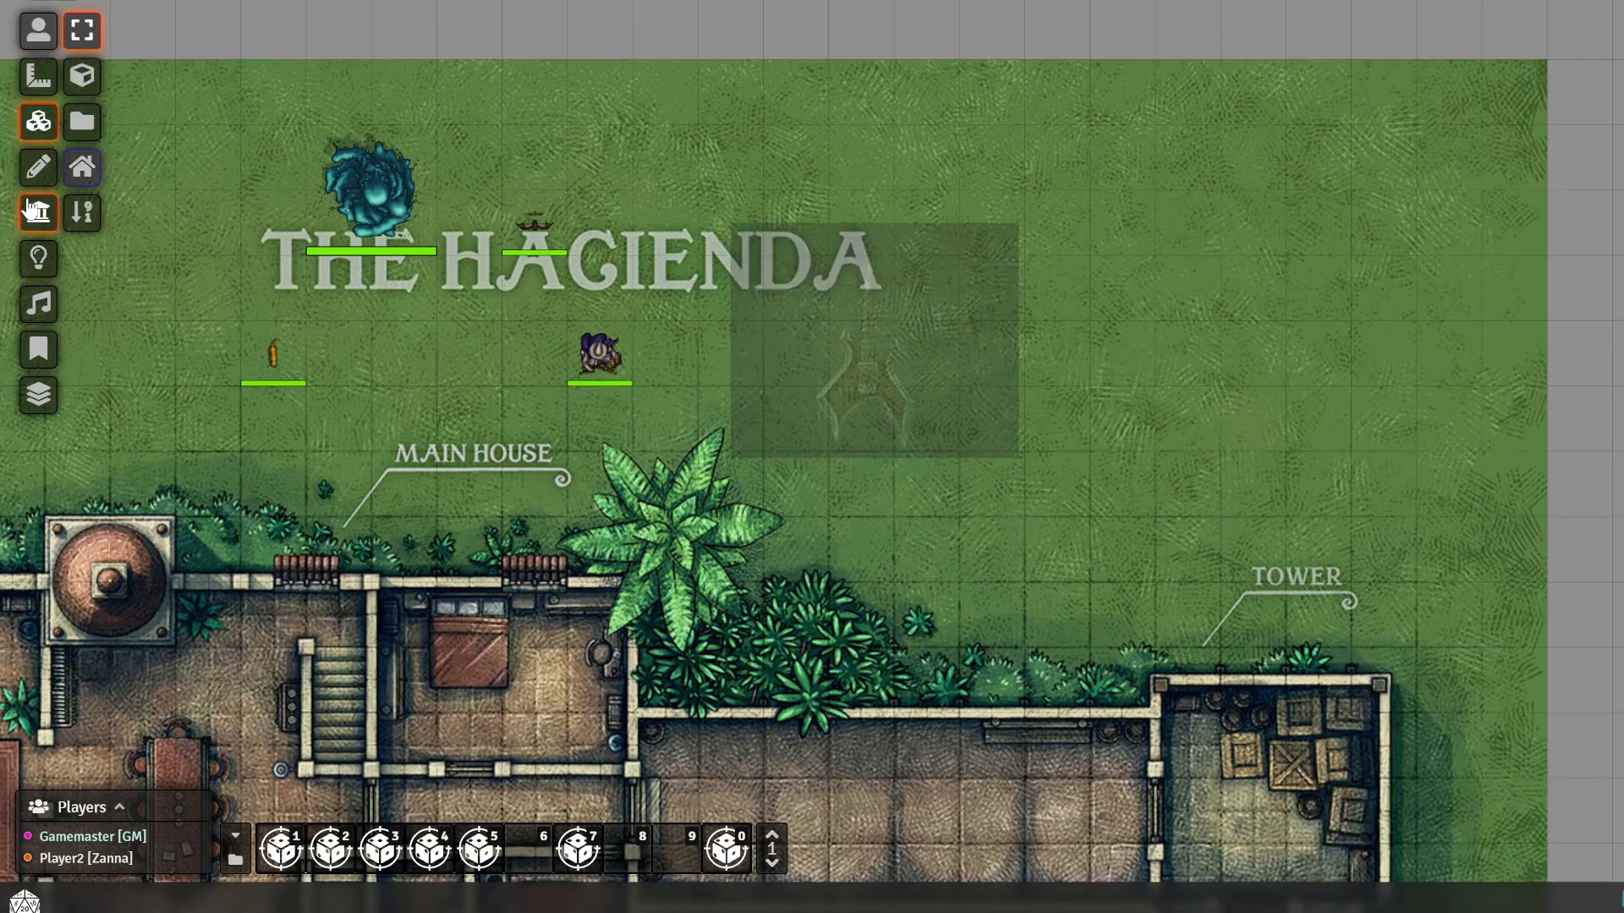
pyautogui.click(82, 167)
pyautogui.doubleClick(835, 369)
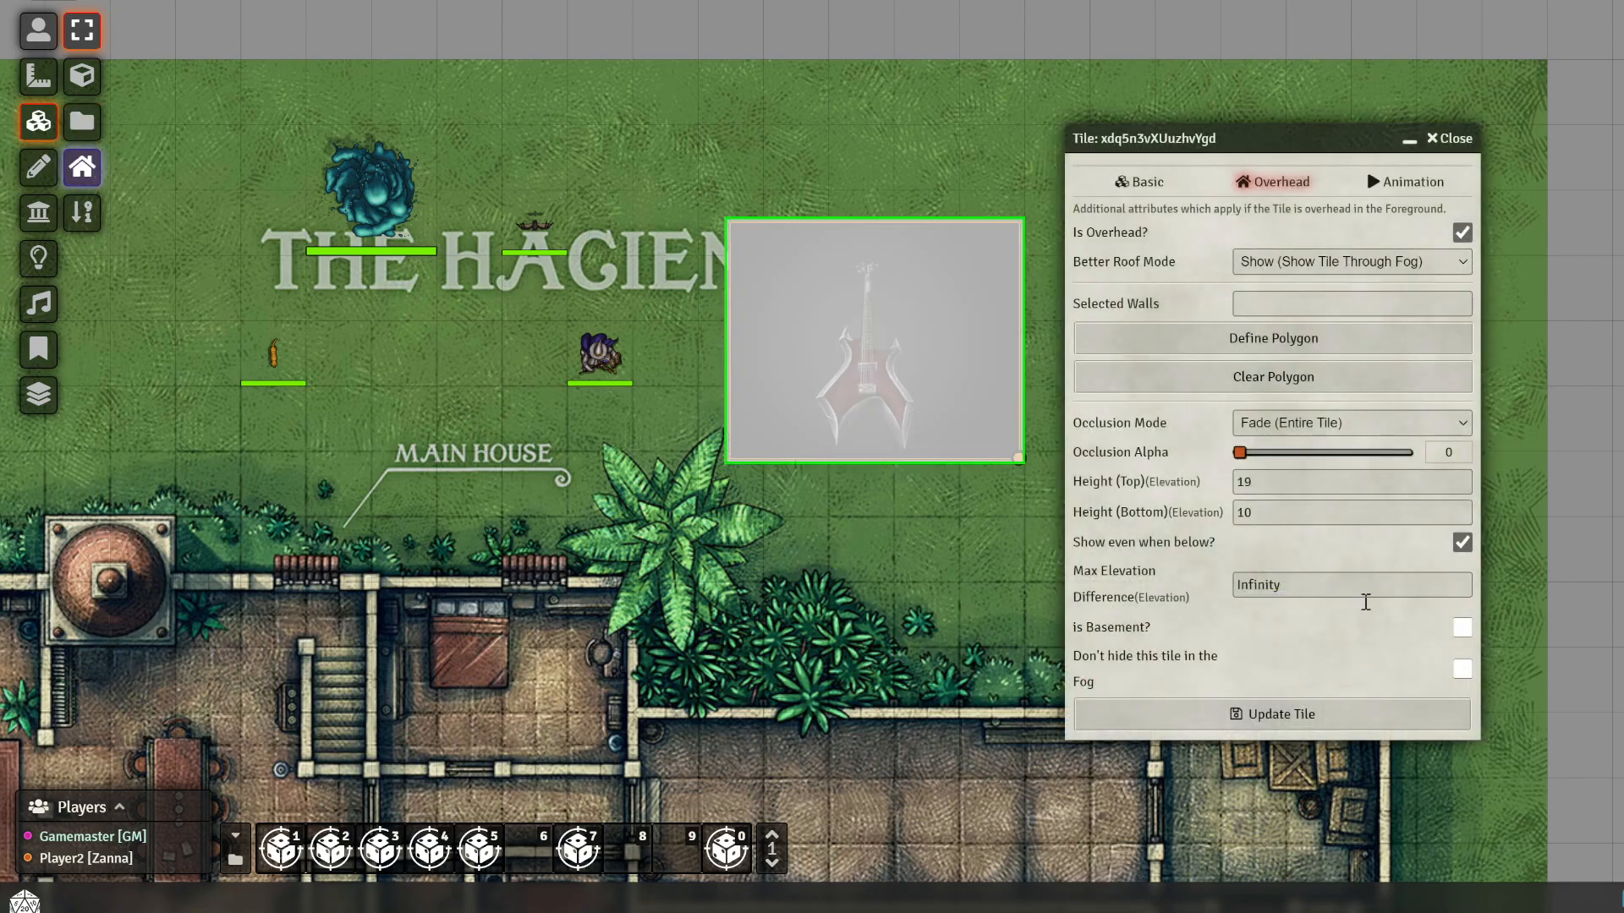
pyautogui.moveTo(1307, 585); pyautogui.dragTo(878, 607)
pyautogui.write('10')
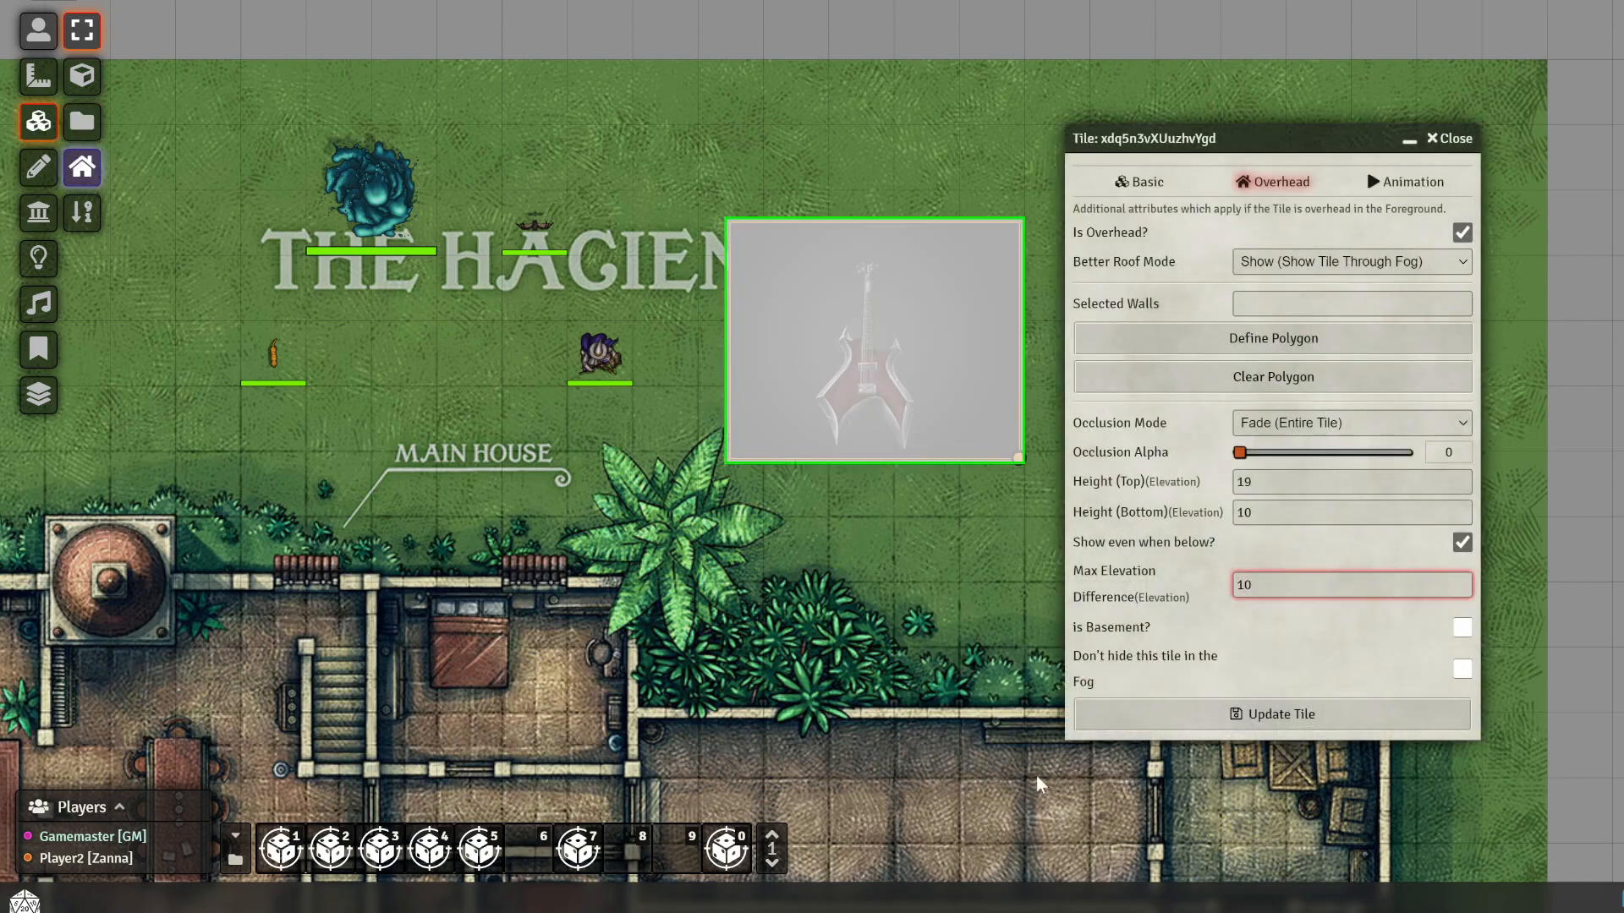
pyautogui.click(1175, 713)
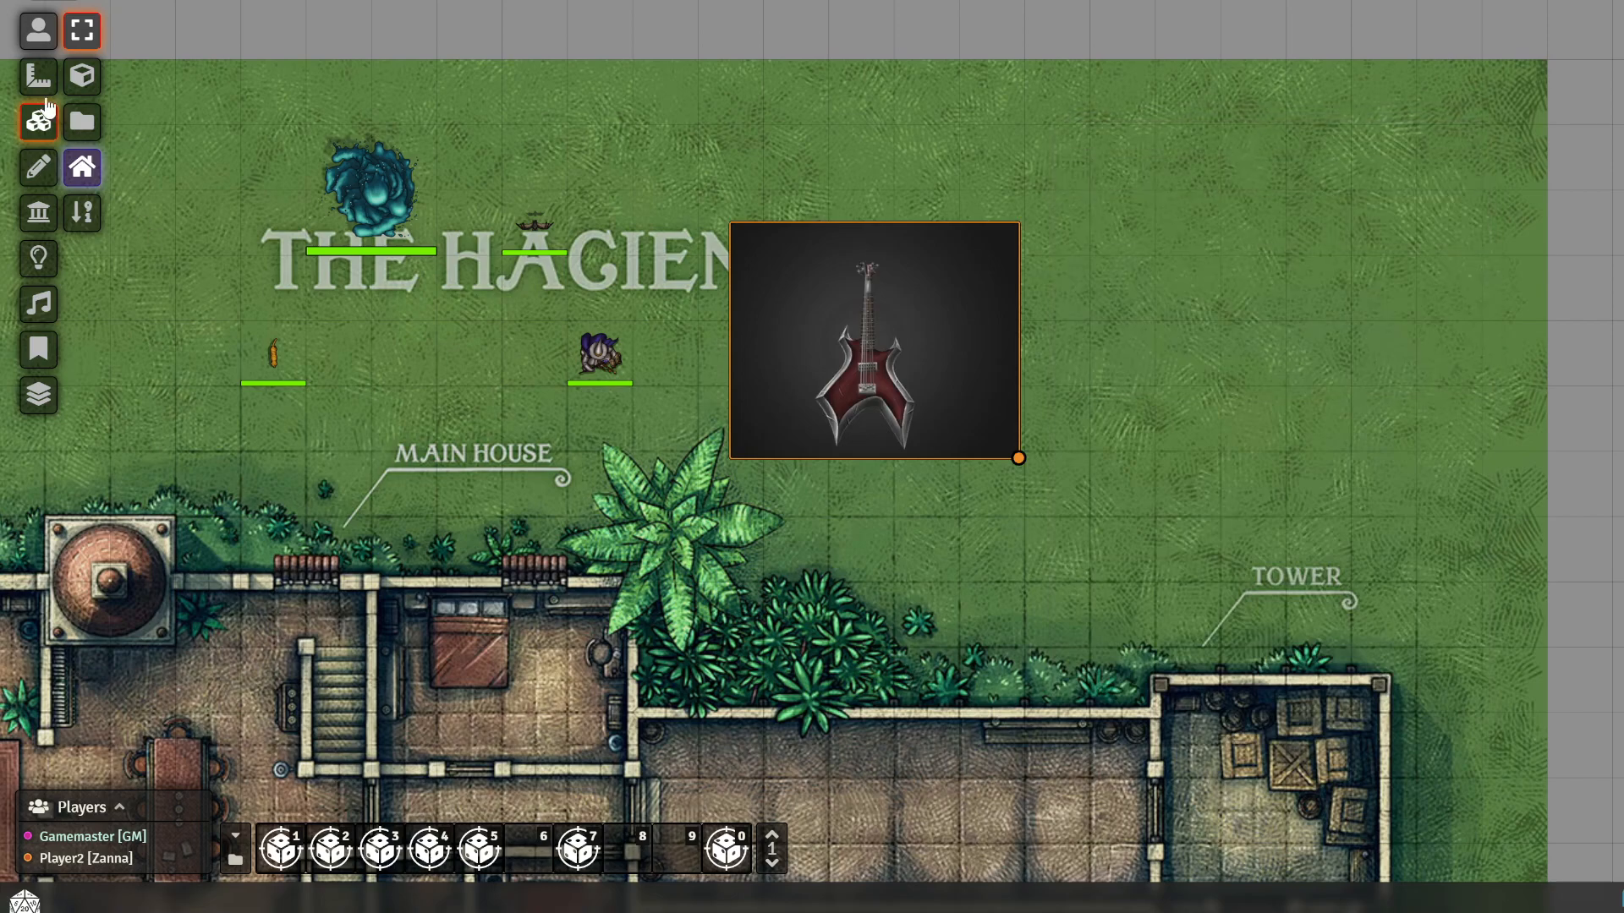
# Select the purple-haired character token and set its elevation to -1 ft
pyautogui.click(38, 31)
pyautogui.click(583, 364)
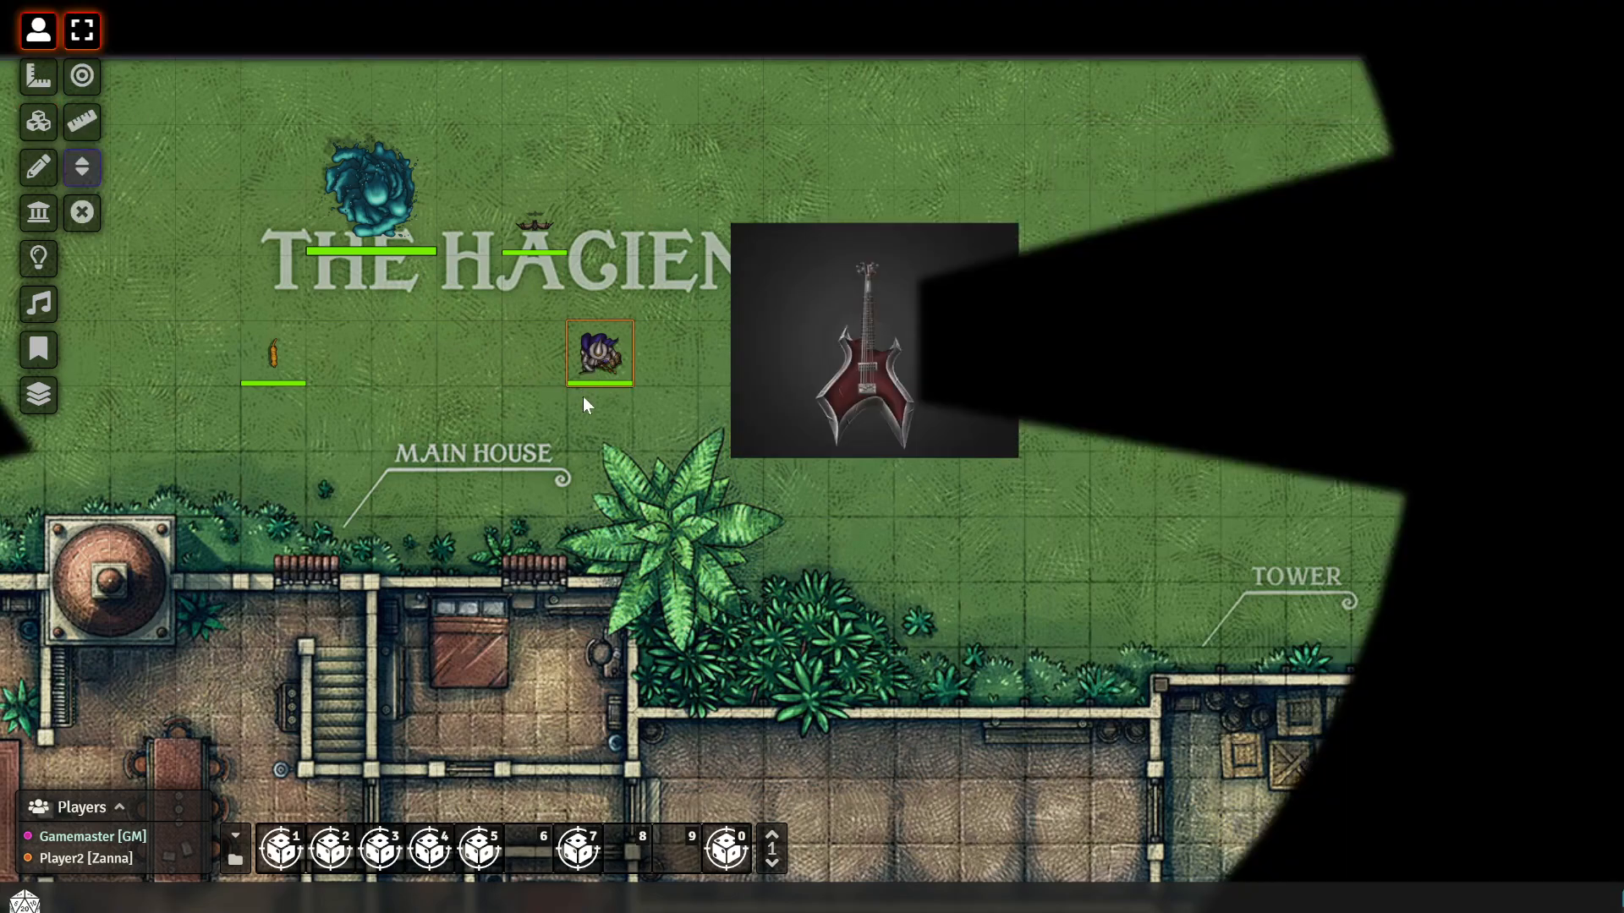
pyautogui.rightClick(592, 364)
pyautogui.write('-1')
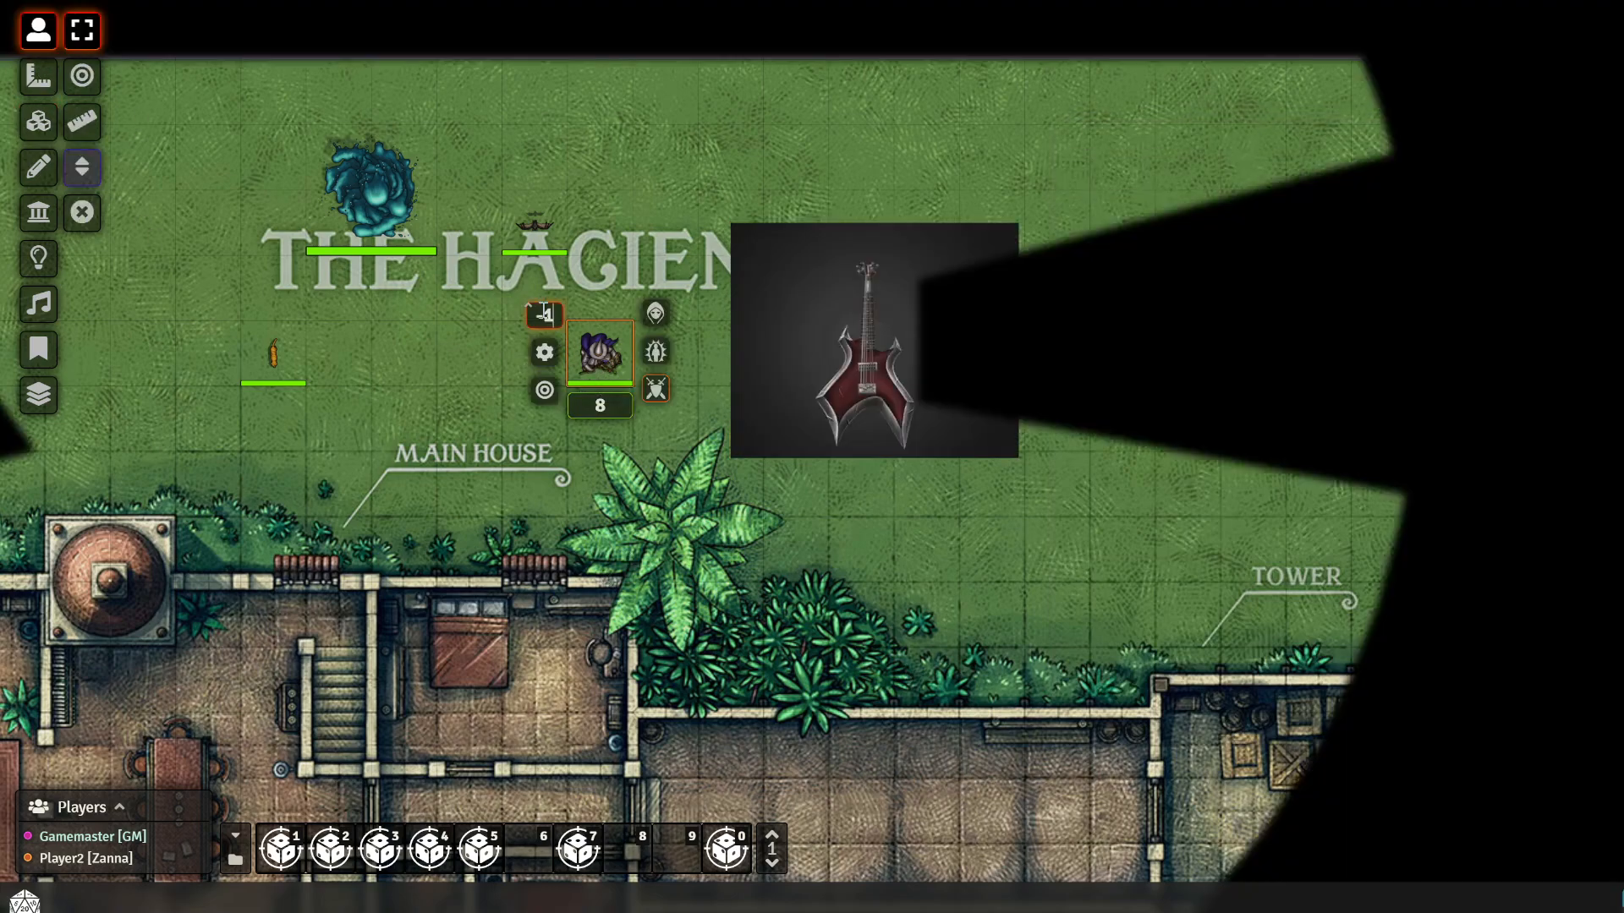
pyautogui.press('Return')
# Lower the character token's elevation by 5 ft to -6 ft
pyautogui.rightClick(587, 346)
pyautogui.click(537, 306)
pyautogui.write('5')
pyautogui.press('Return')
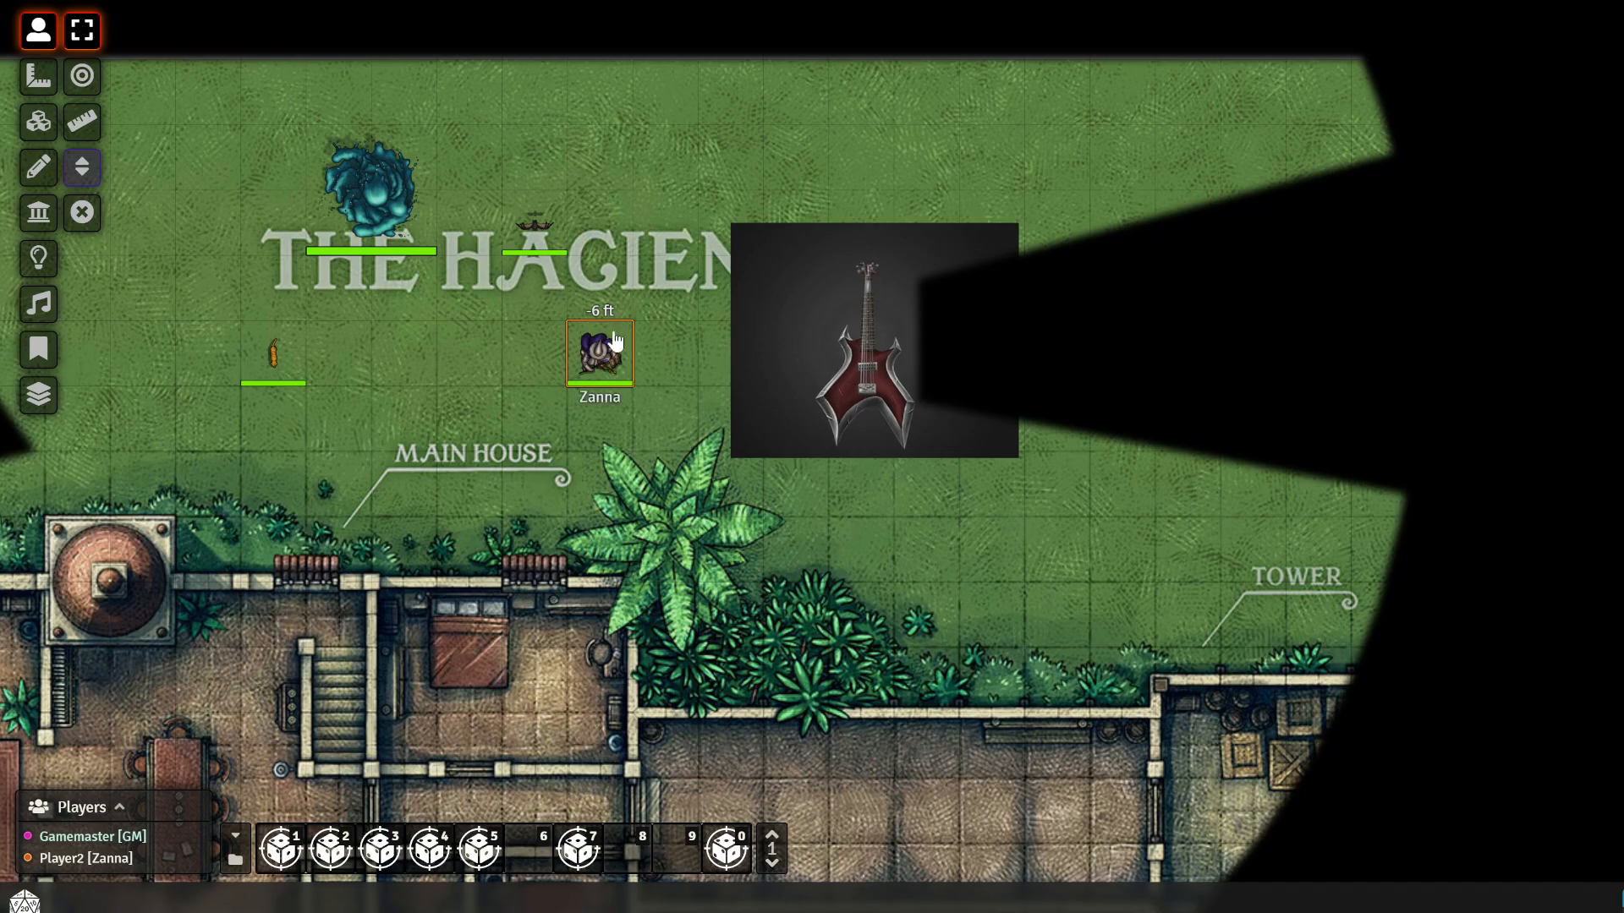
# Lower the character token's elevation by a further 8 ft to -14 ft
pyautogui.rightClick(607, 336)
pyautogui.click(551, 315)
pyautogui.write('-8')
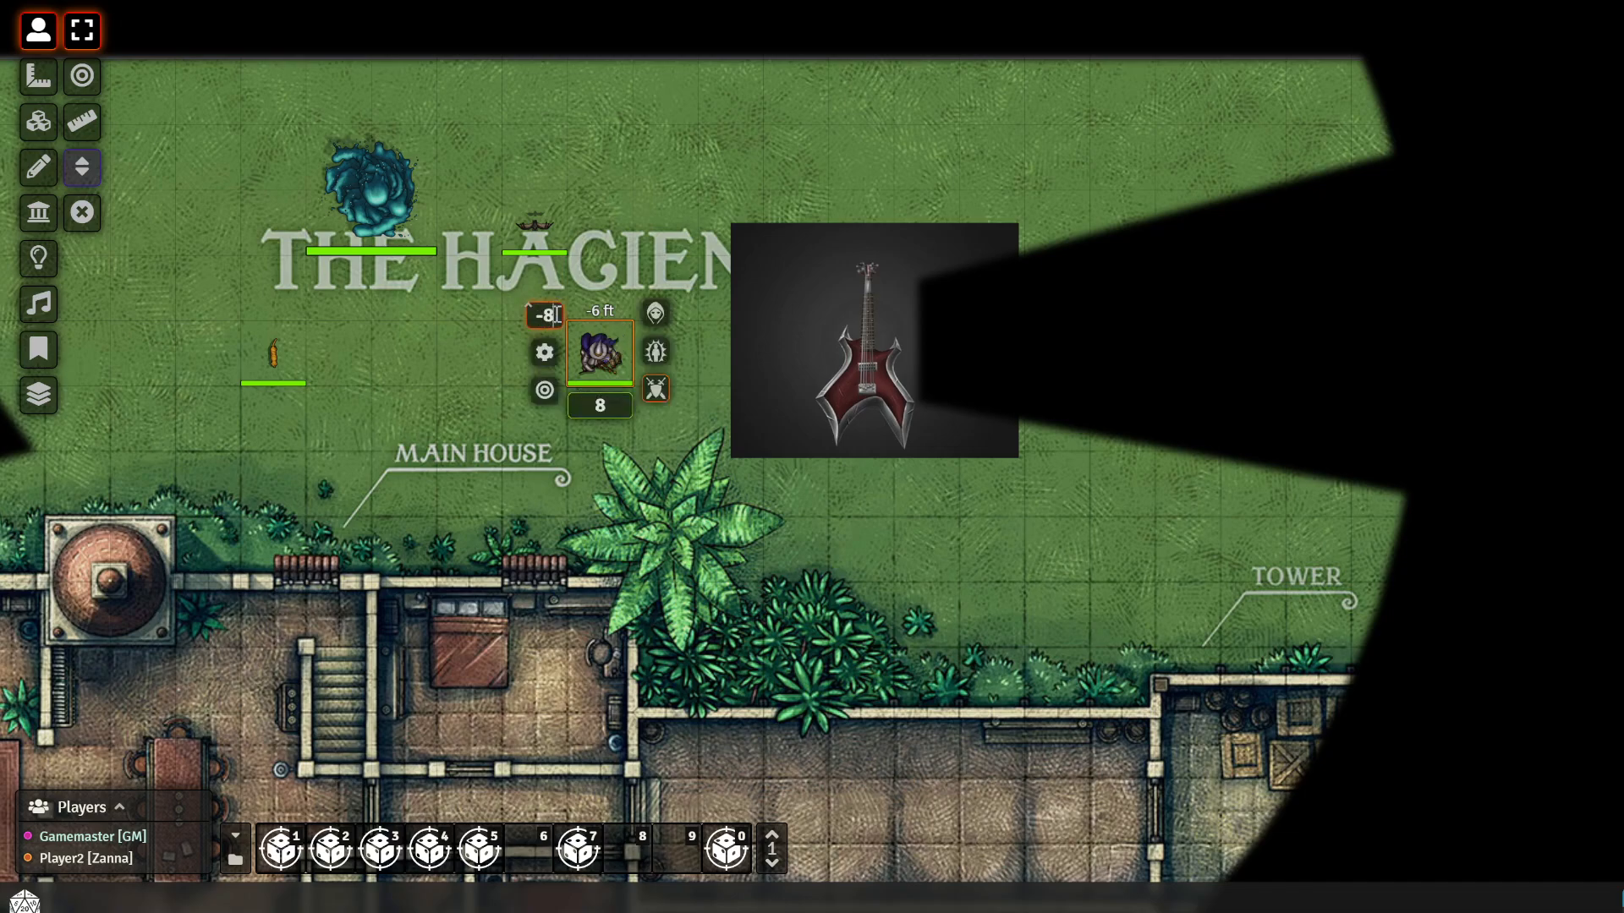
pyautogui.press('Return')
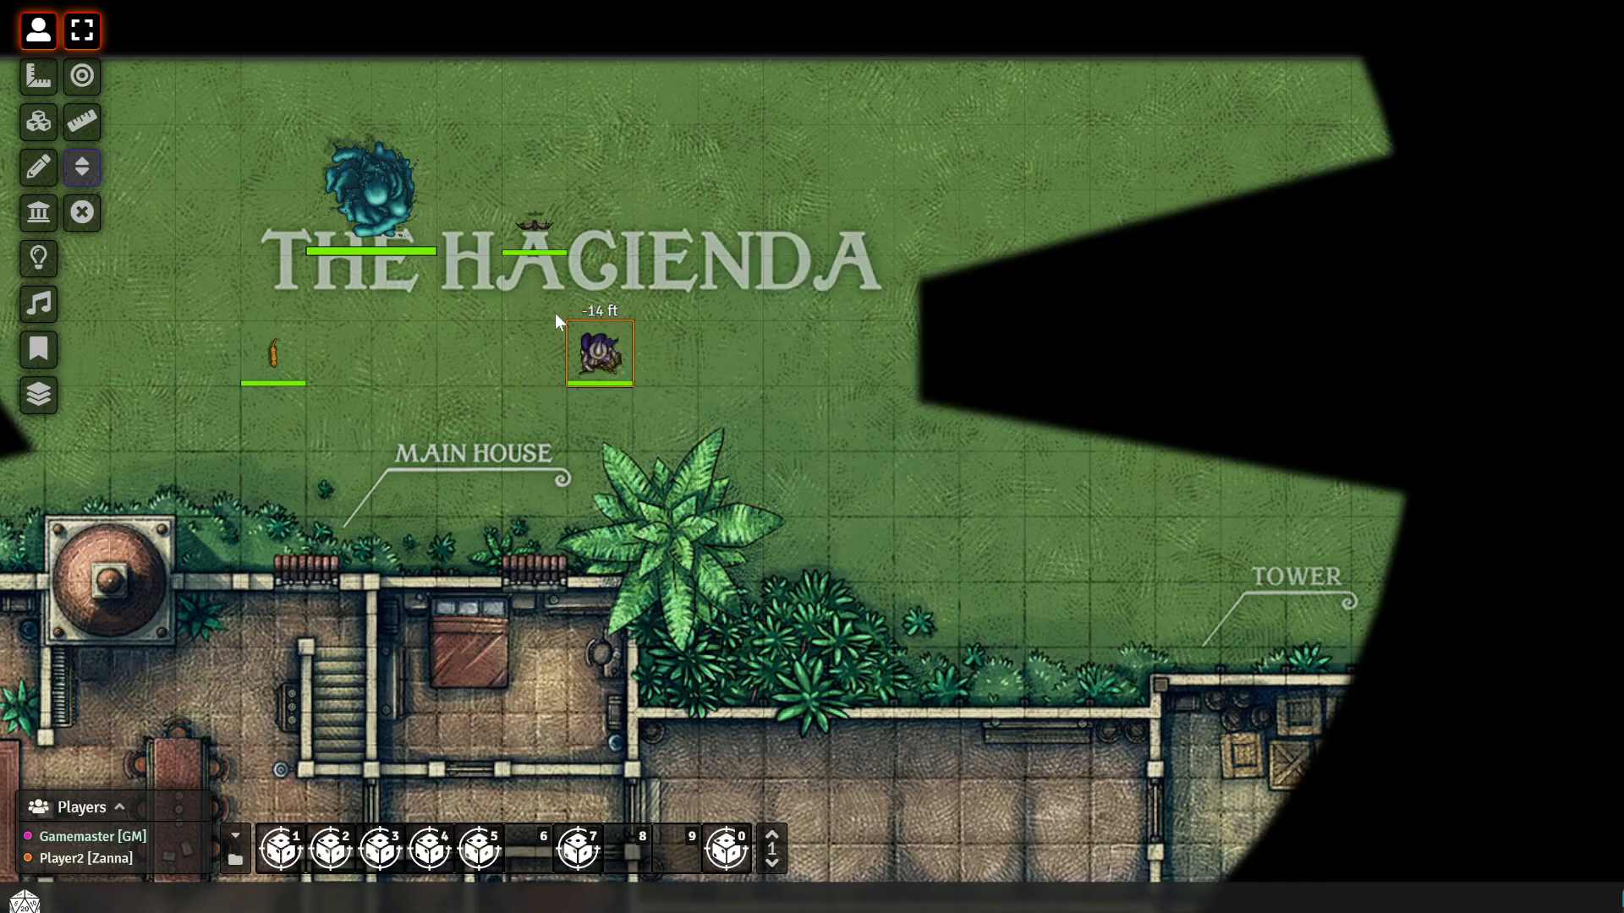
# Return the character token from below ground to elevation 0
pyautogui.rightClick(600, 351)
pyautogui.click(548, 315)
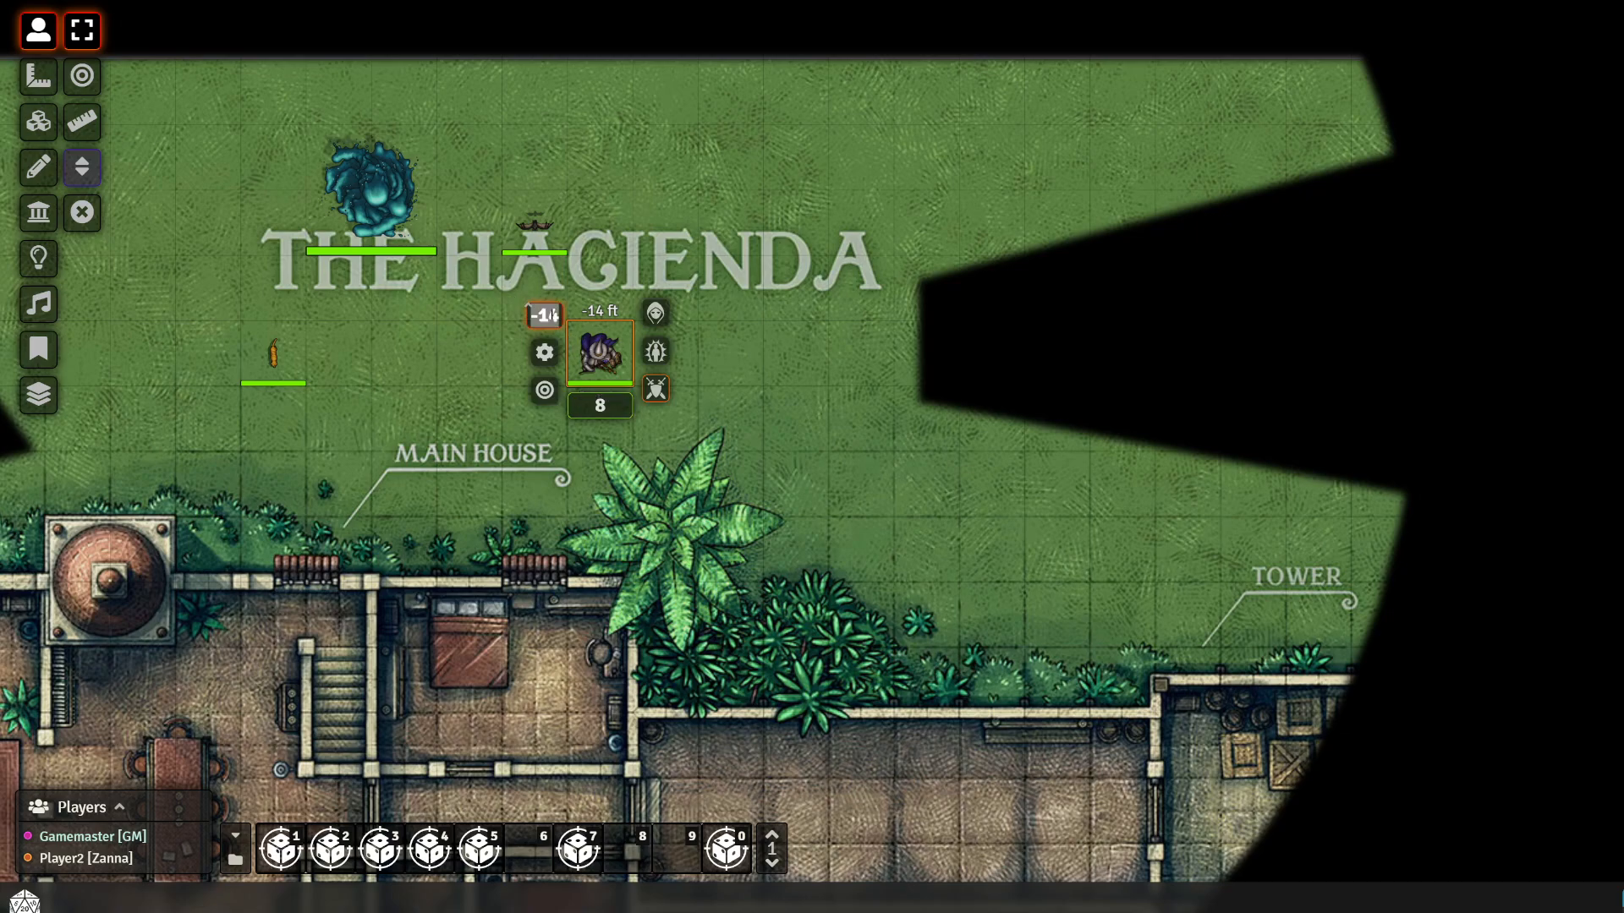
pyautogui.write('0')
pyautogui.press('Return')
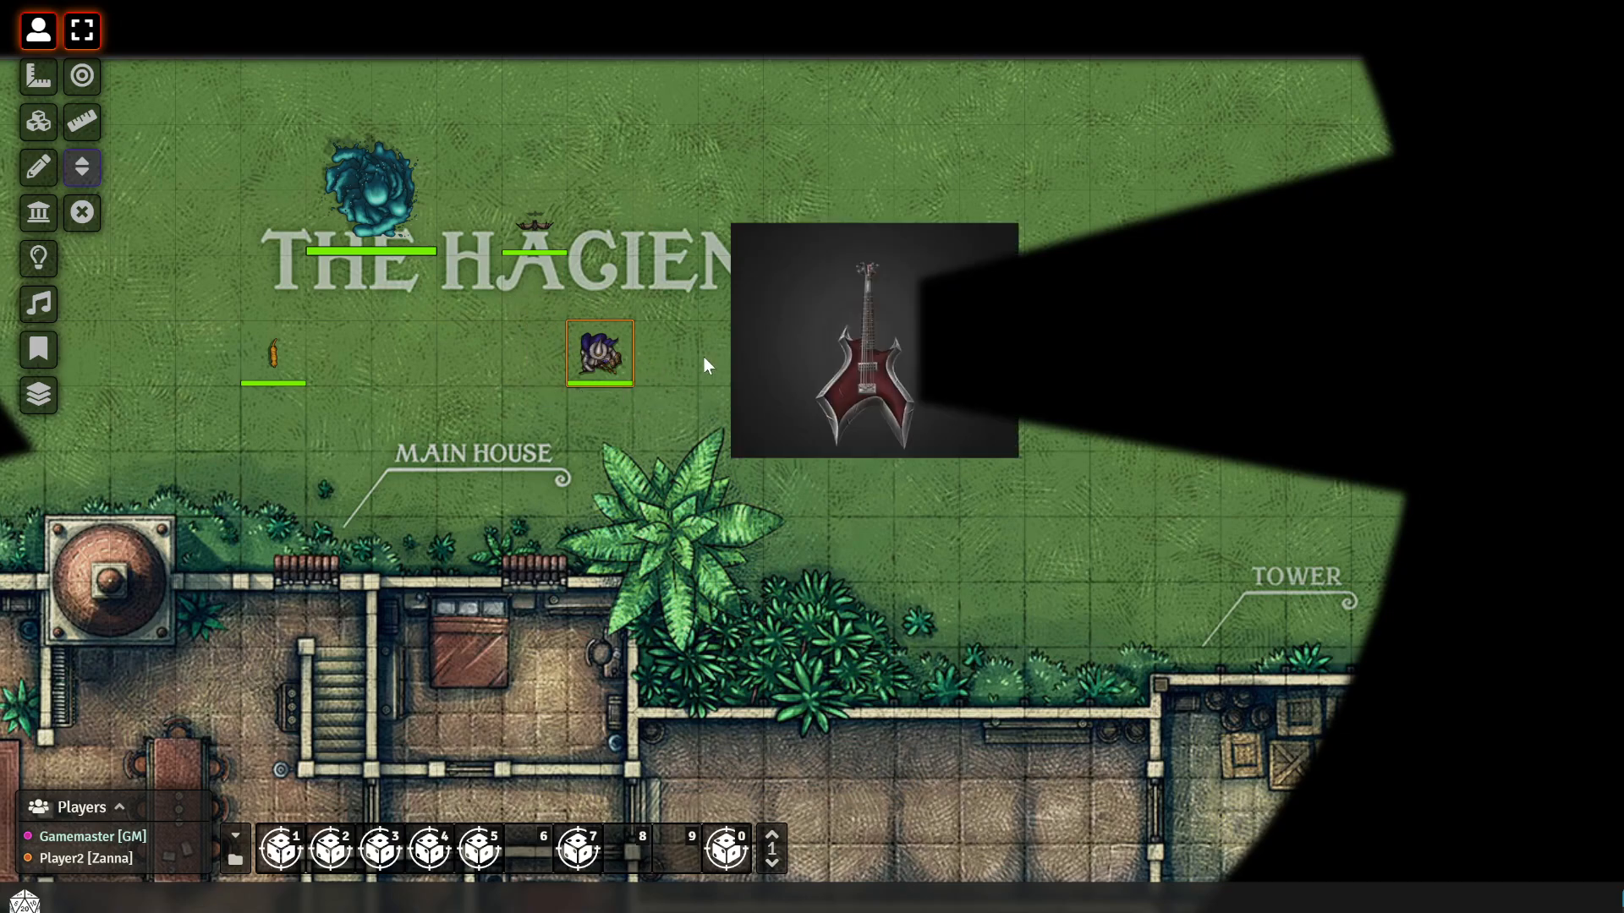
# Examine the Token LOS Height in the character token's position settings, and move the dialog clear of the guitar tile
pyautogui.doubleClick(584, 352)
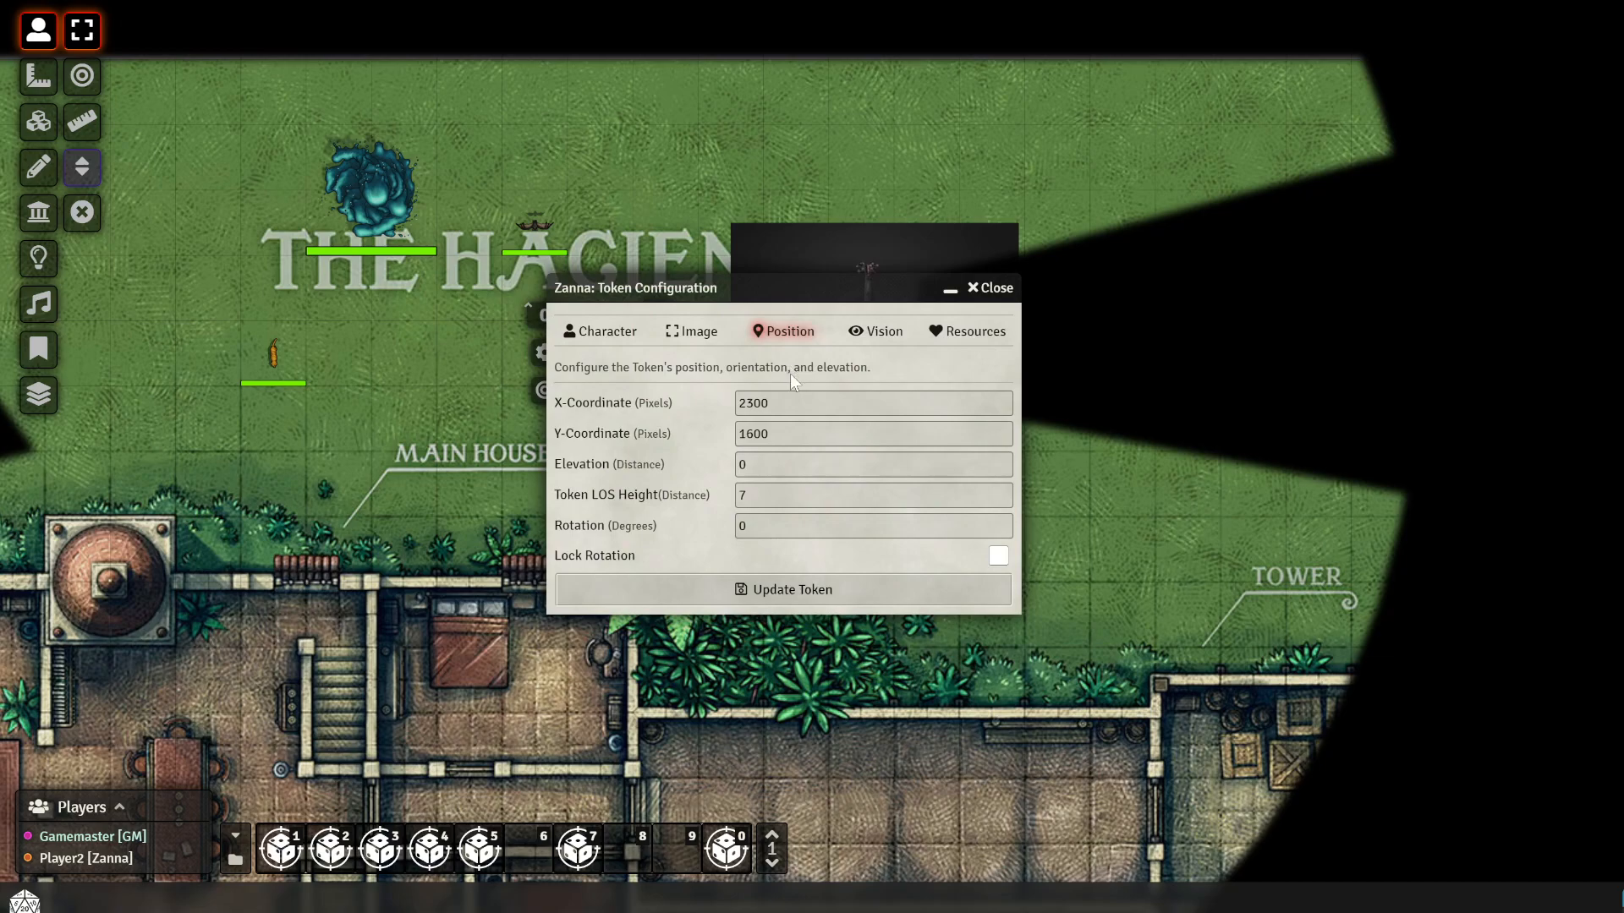
pyautogui.click(877, 338)
pyautogui.click(778, 334)
pyautogui.click(696, 499)
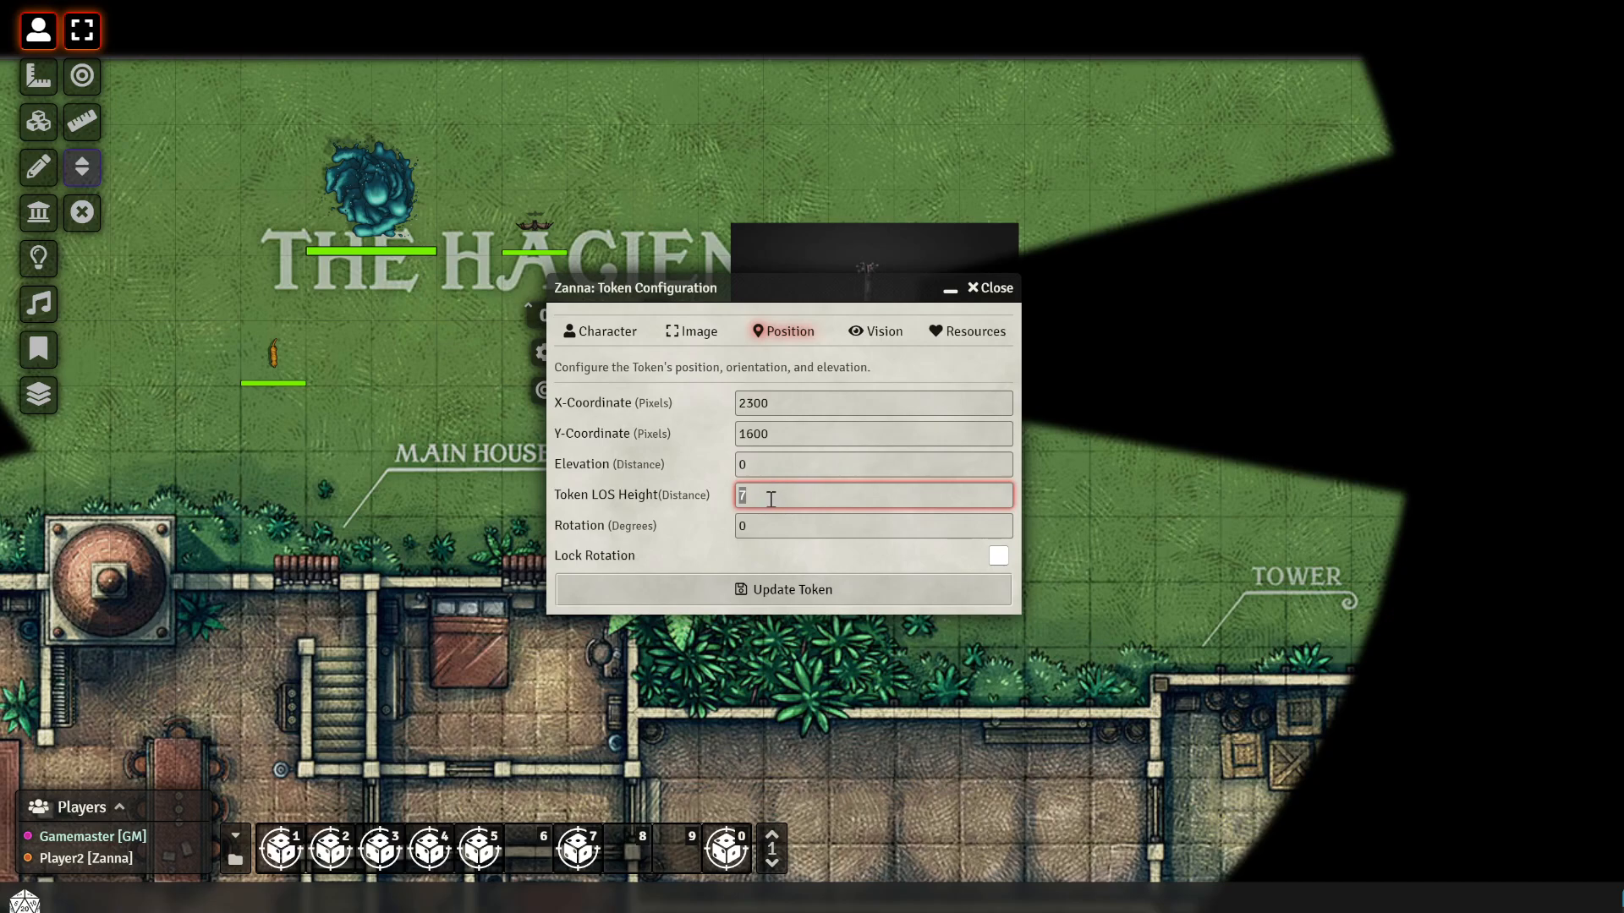
pyautogui.moveTo(761, 288); pyautogui.dragTo(1232, 244)
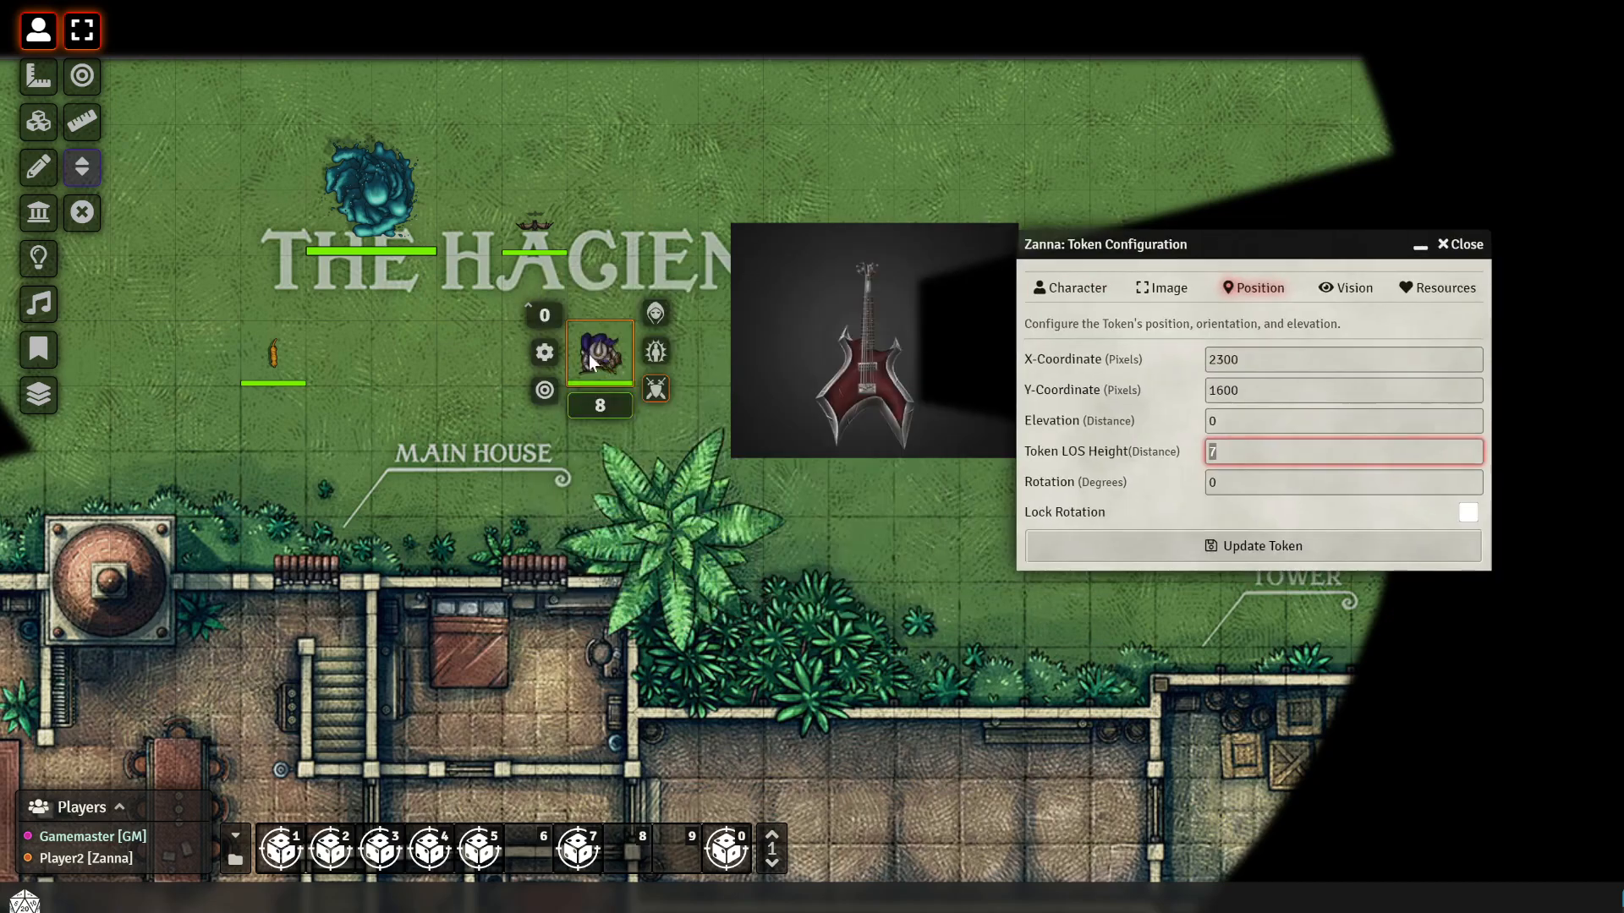
# Check the guitar tile's Height (Bottom) in its overhead settings, and close the tile settings
pyautogui.click(46, 122)
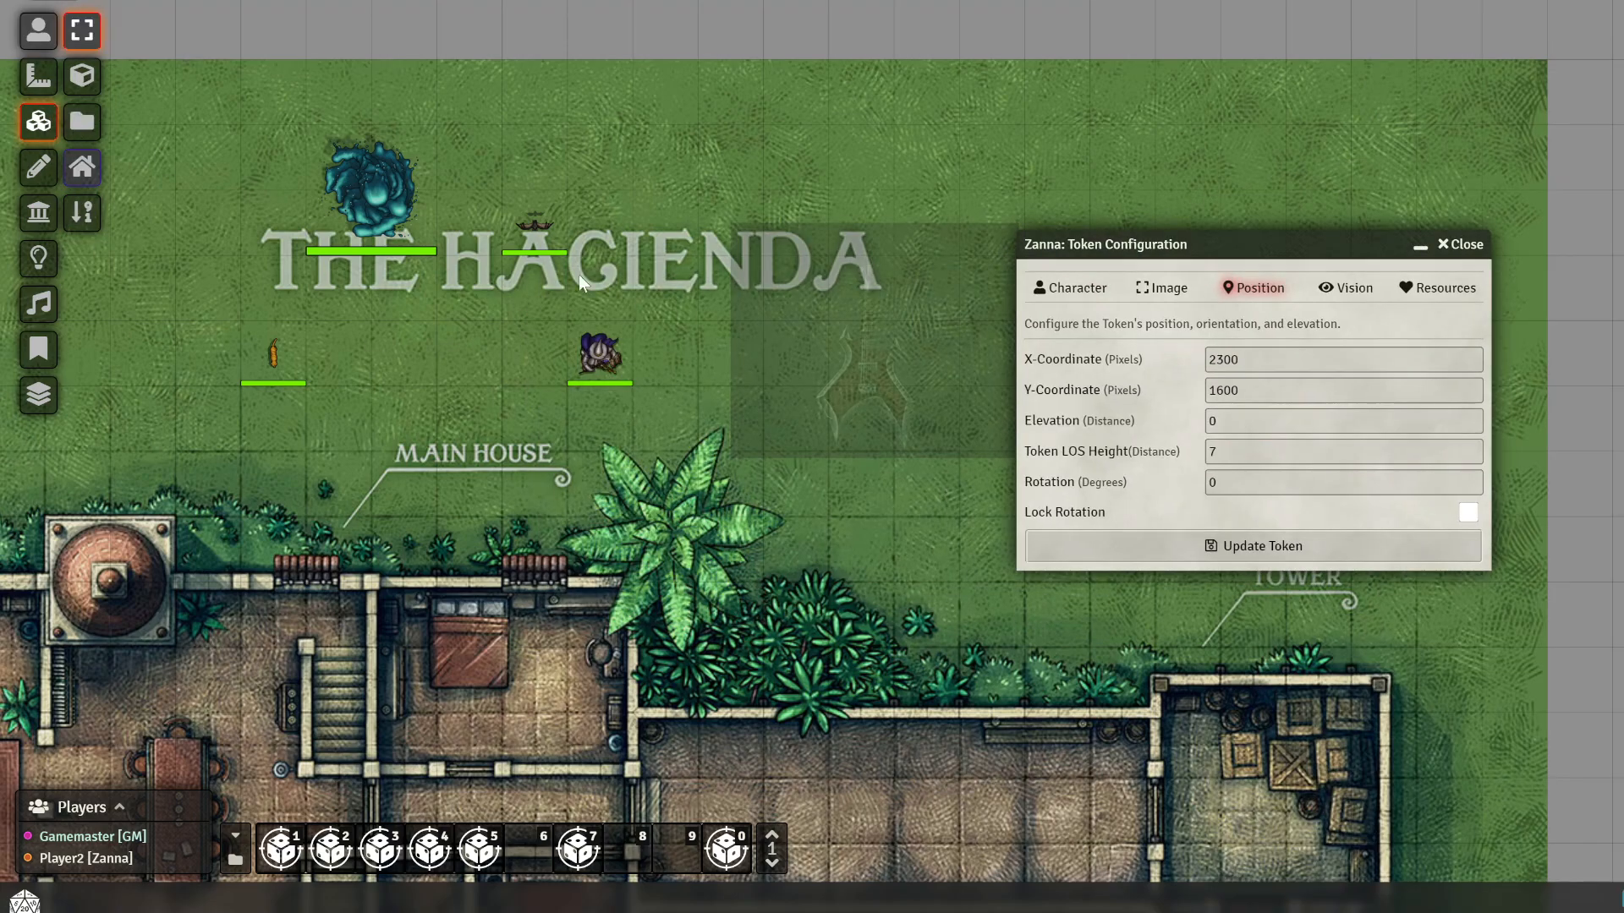
pyautogui.click(82, 167)
pyautogui.doubleClick(856, 342)
pyautogui.click(1271, 511)
pyautogui.hotkey('ctrl', 'a')
pyautogui.click(1448, 138)
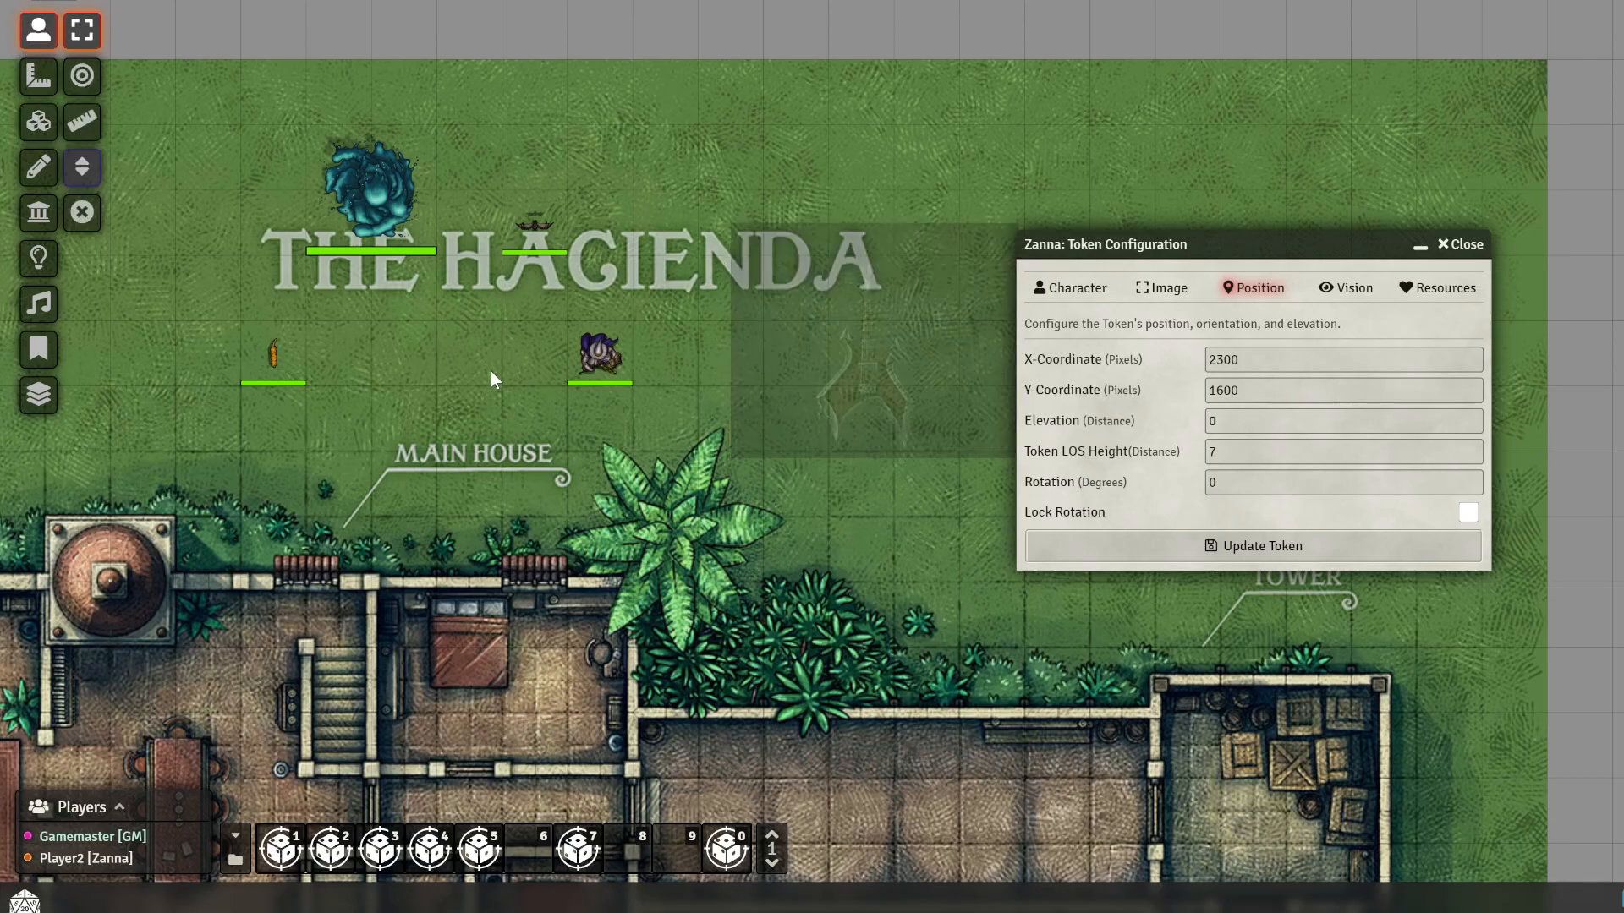
# Select the character token again and set its elevation to -7 ft
pyautogui.click(599, 354)
pyautogui.rightClick(602, 355)
pyautogui.click(533, 317)
pyautogui.rightClick(587, 367)
pyautogui.click(523, 314)
pyautogui.rightClick(589, 359)
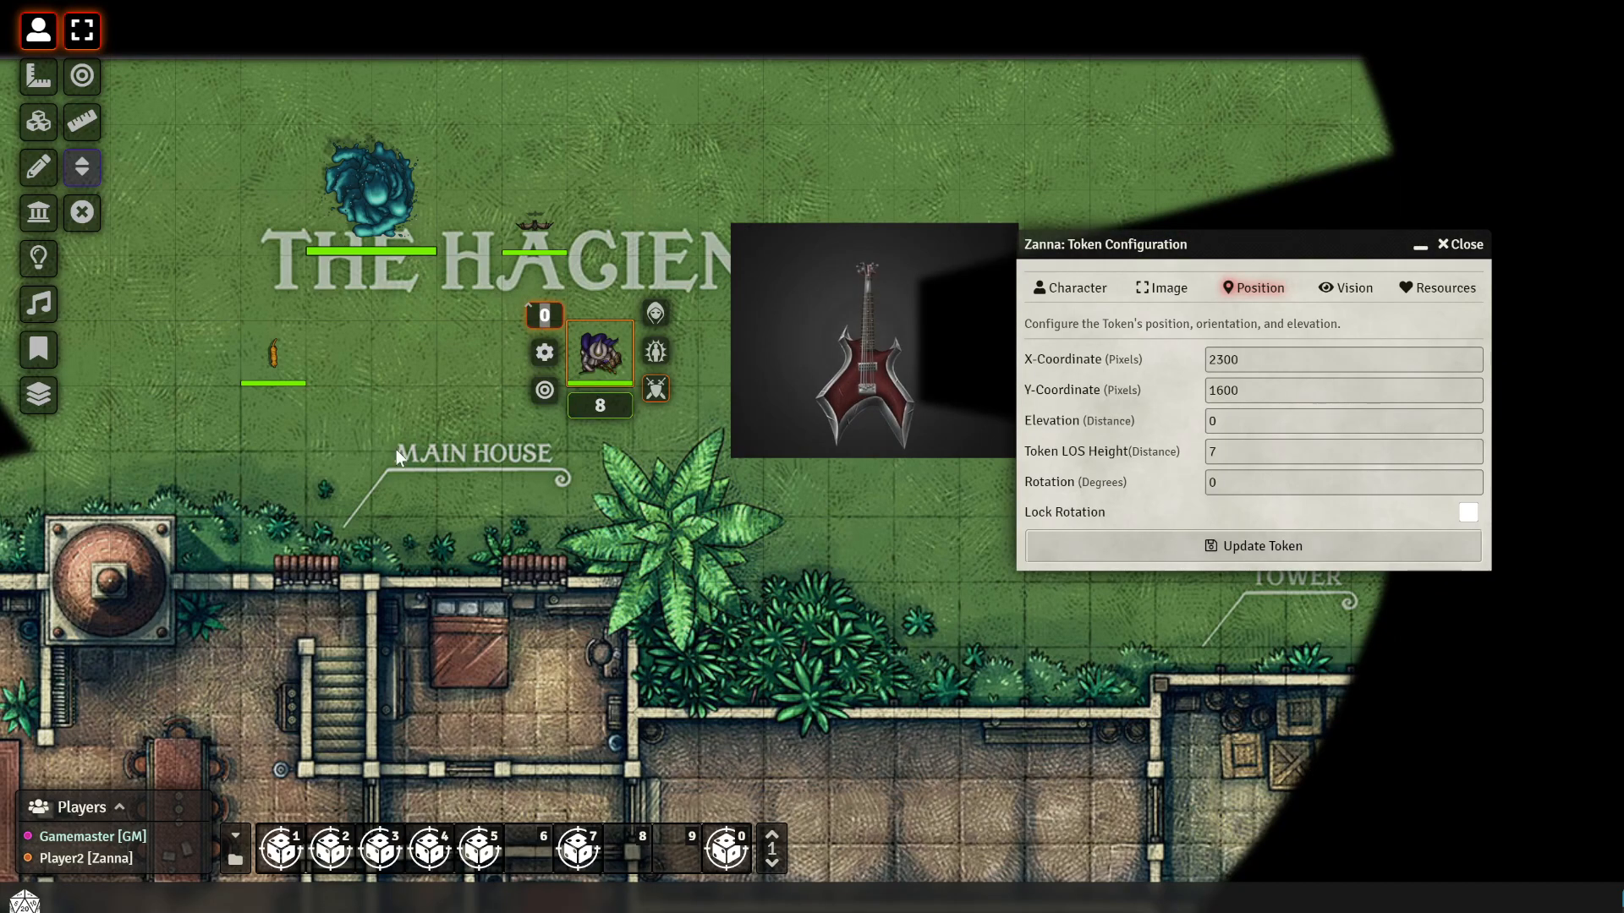
pyautogui.write('-7')
pyautogui.press('Return')
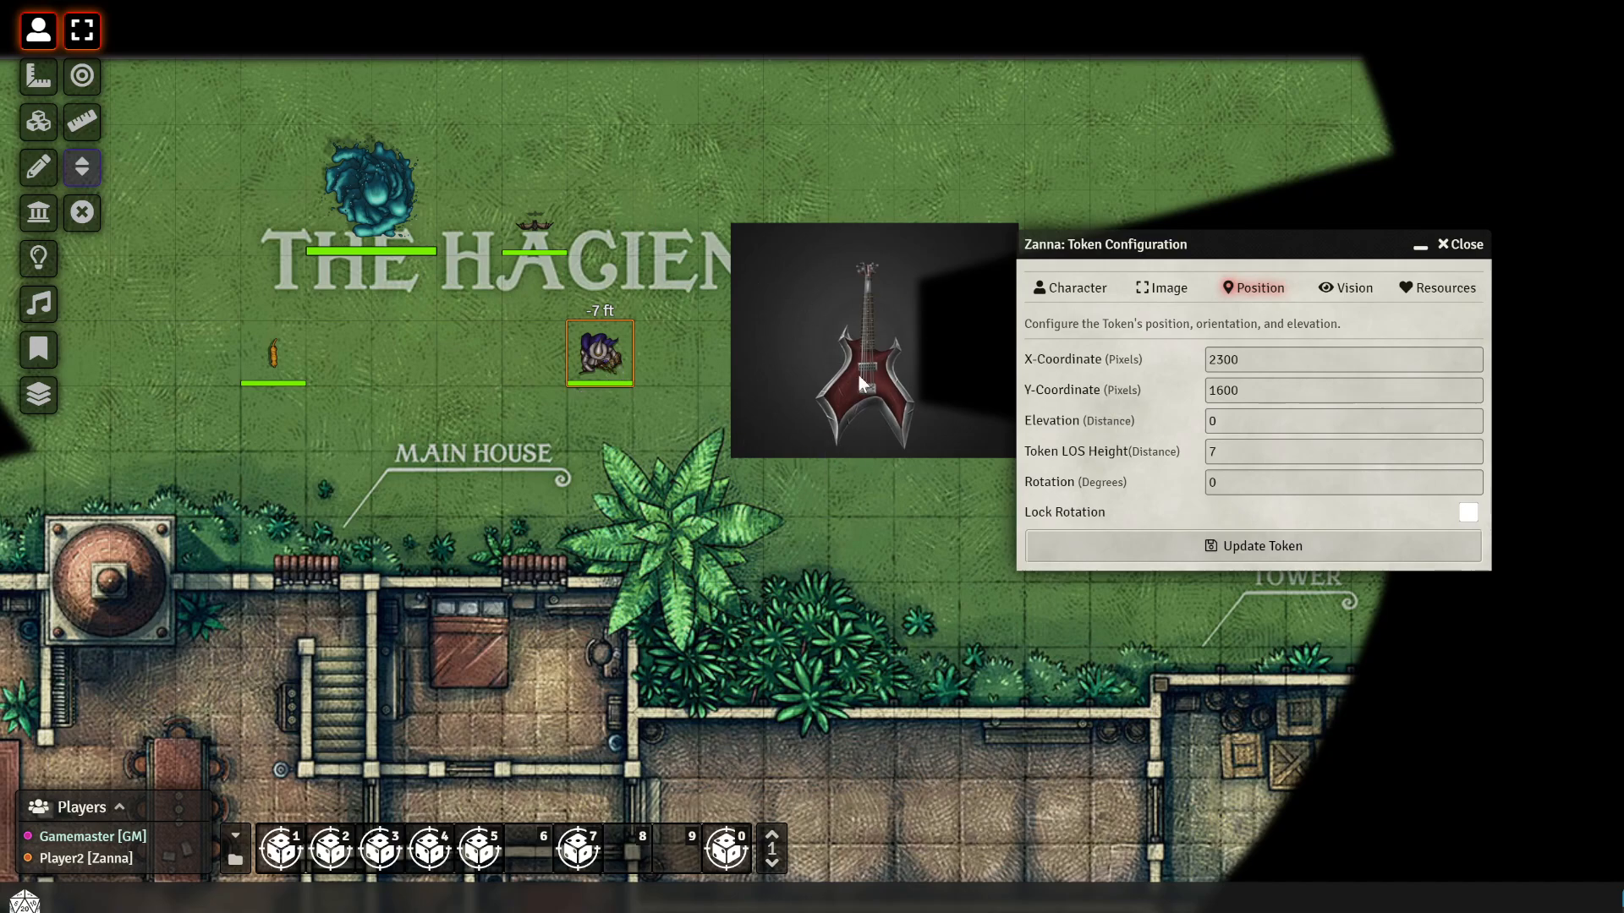
# Lower the character token's elevation by 1 ft to -8 ft
pyautogui.rightClick(599, 353)
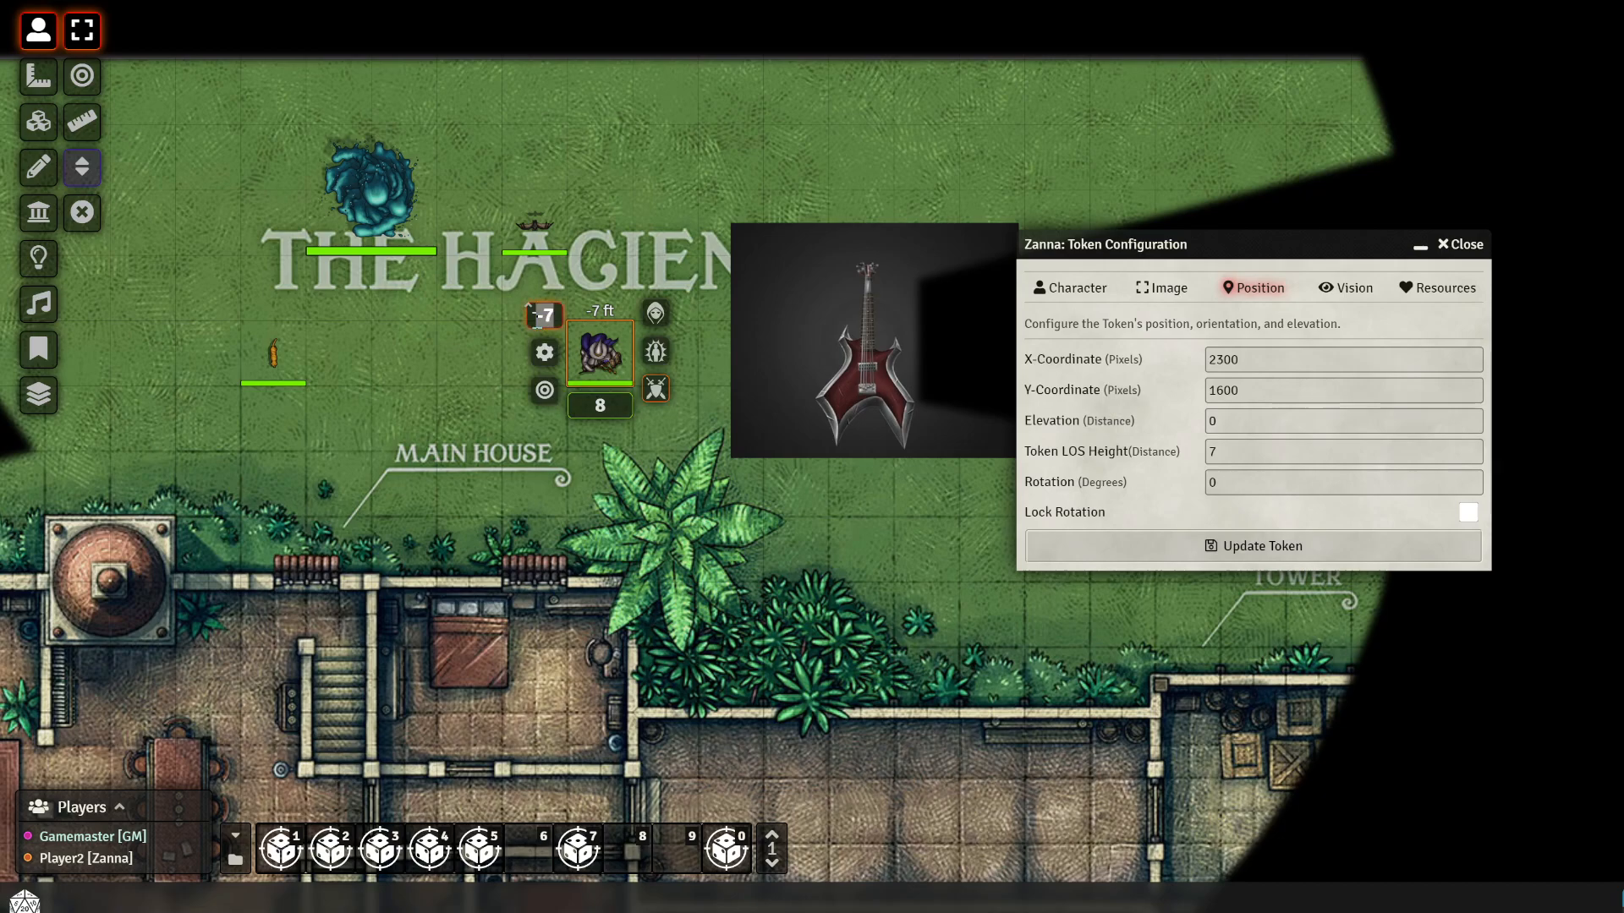
pyautogui.write('-1')
pyautogui.press('Return')
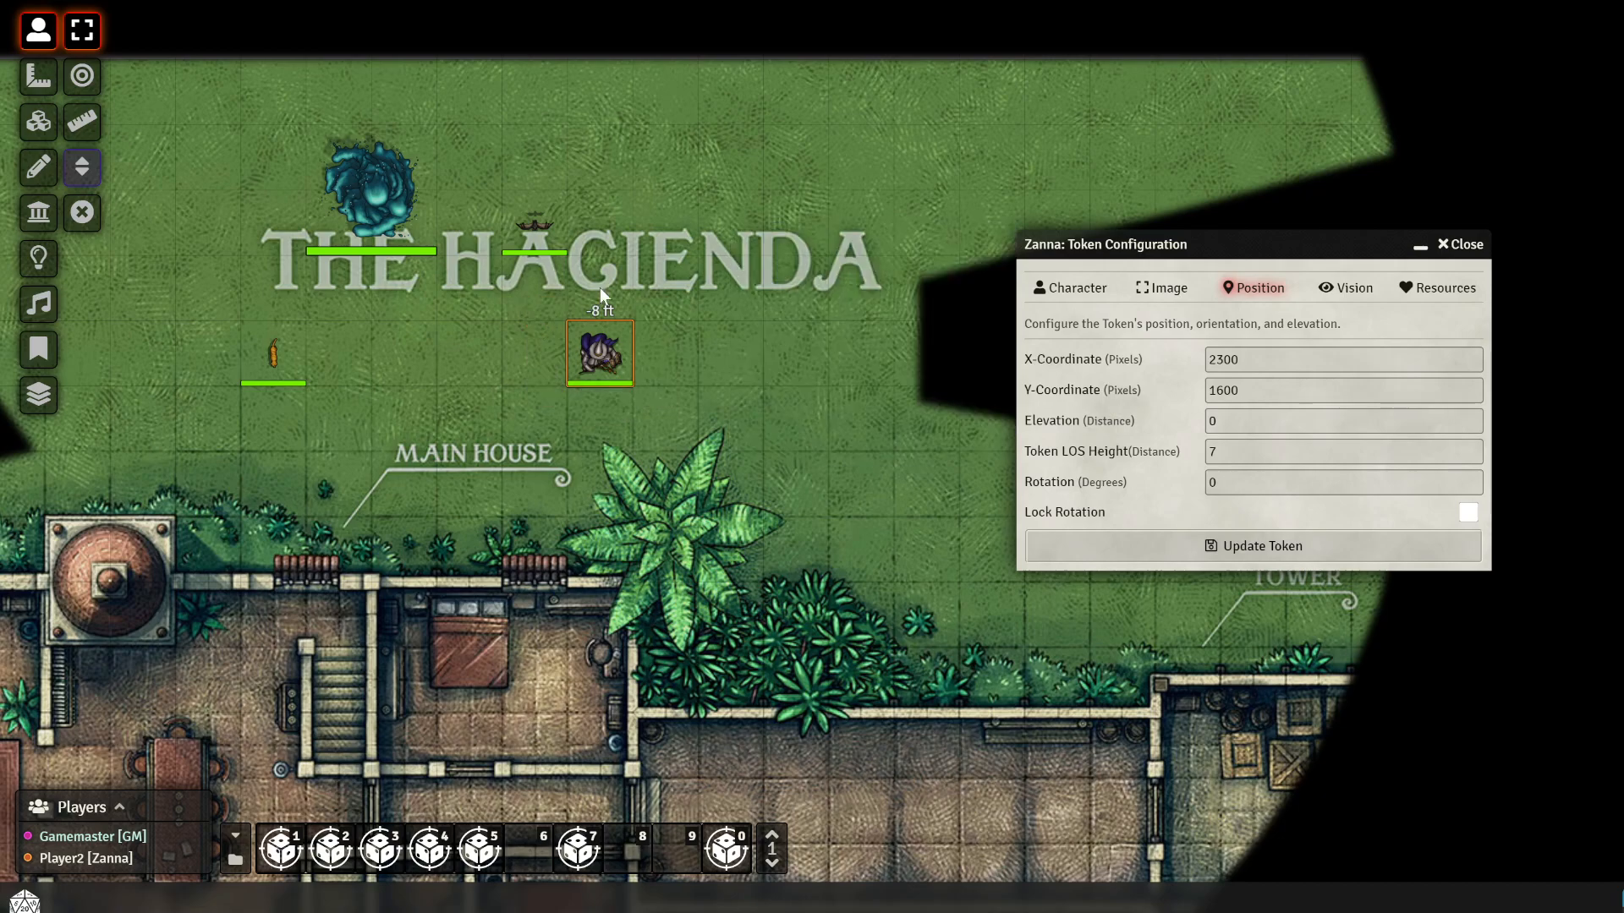
# Set the character token's elevation back to 0 and close its Token Configuration
pyautogui.rightClick(608, 347)
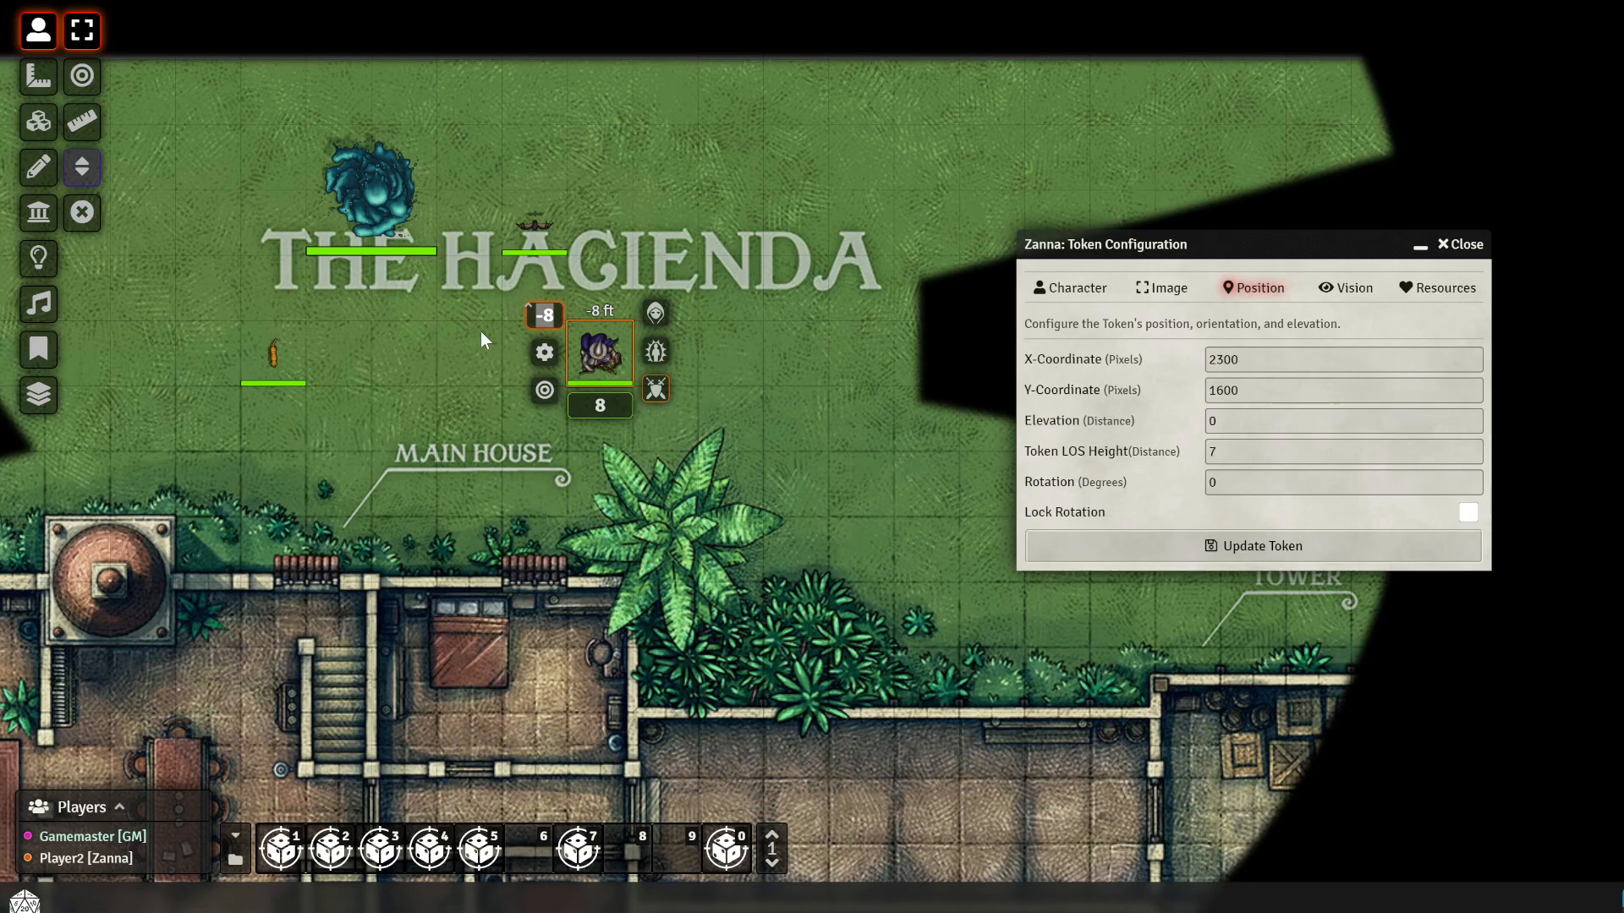
pyautogui.write('0')
pyautogui.press('Return')
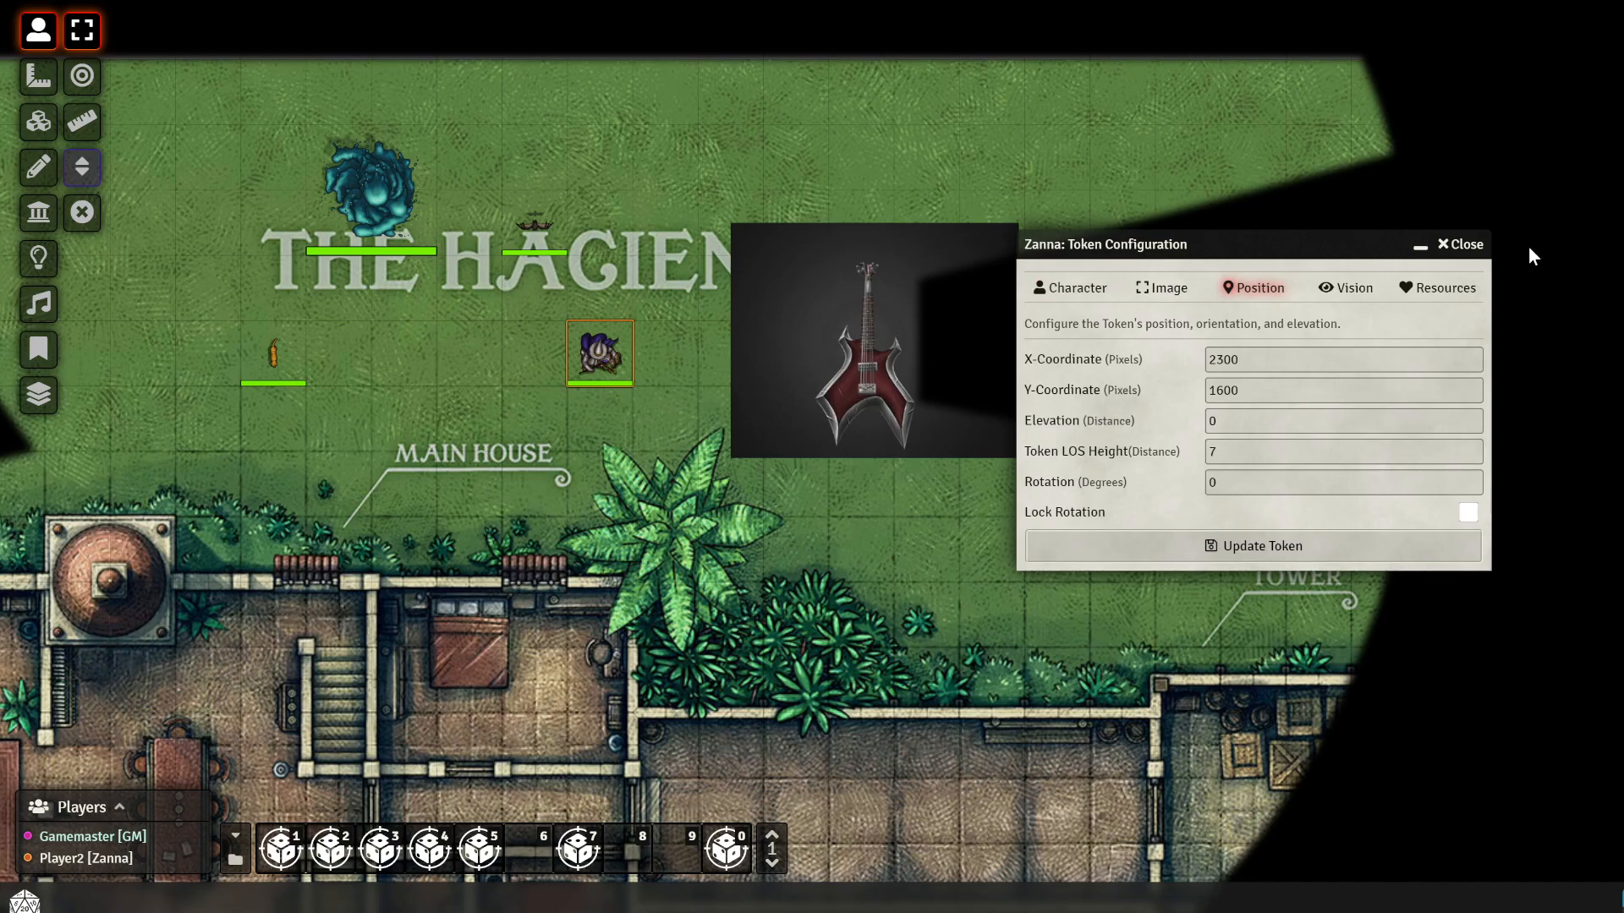
pyautogui.click(1459, 248)
# Open the guitar tile's overhead settings again and examine its Height (Top) value
pyautogui.click(32, 126)
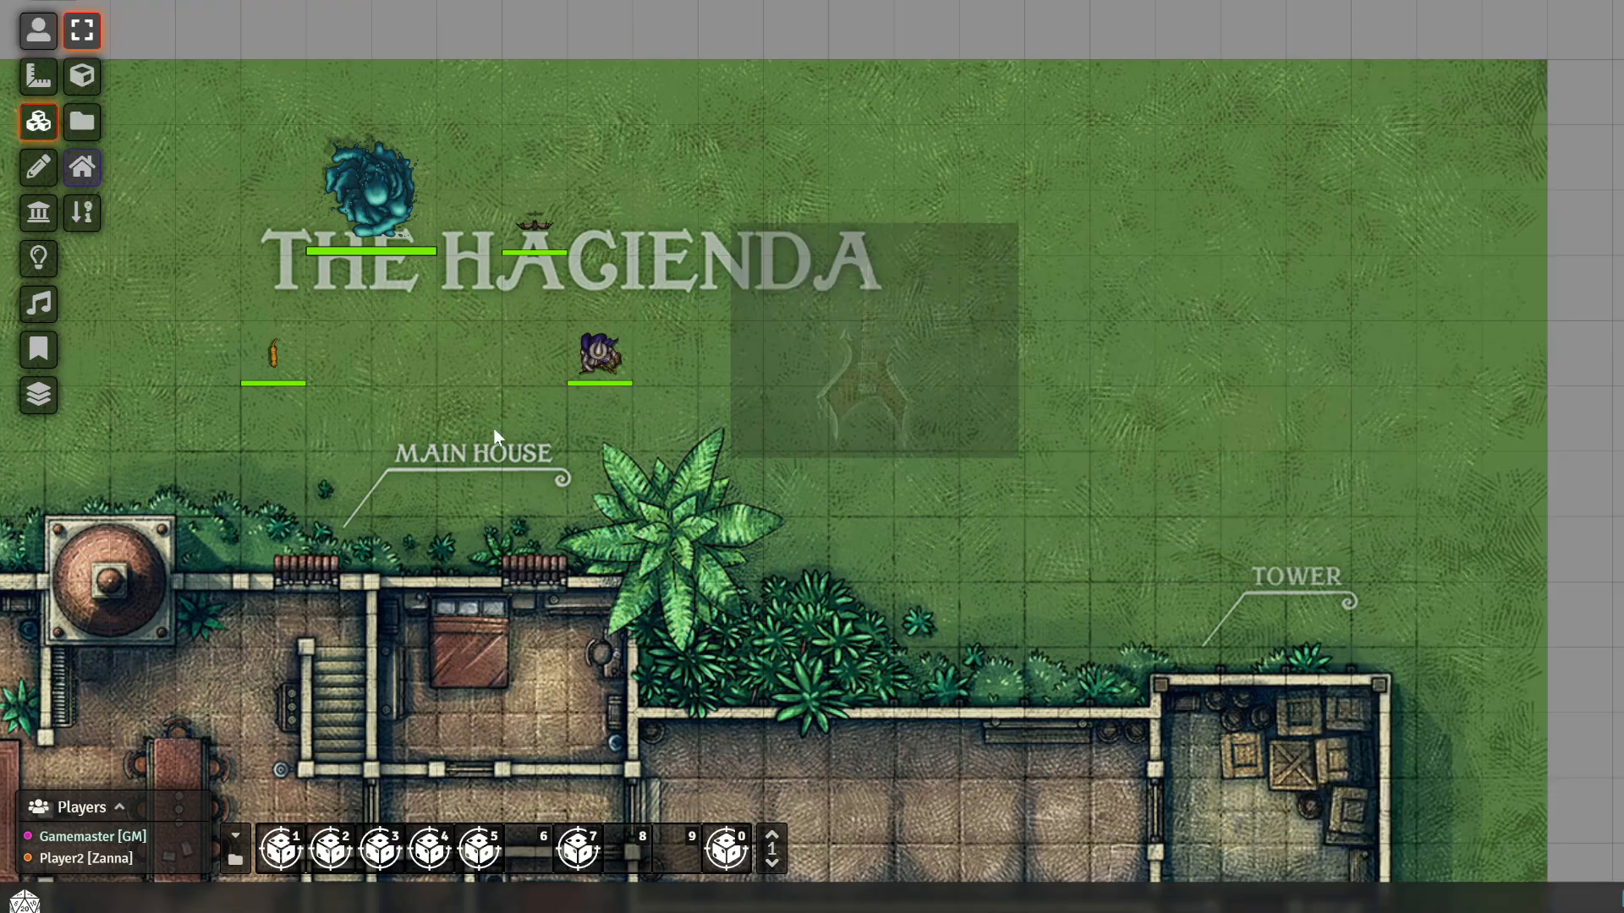
pyautogui.click(767, 329)
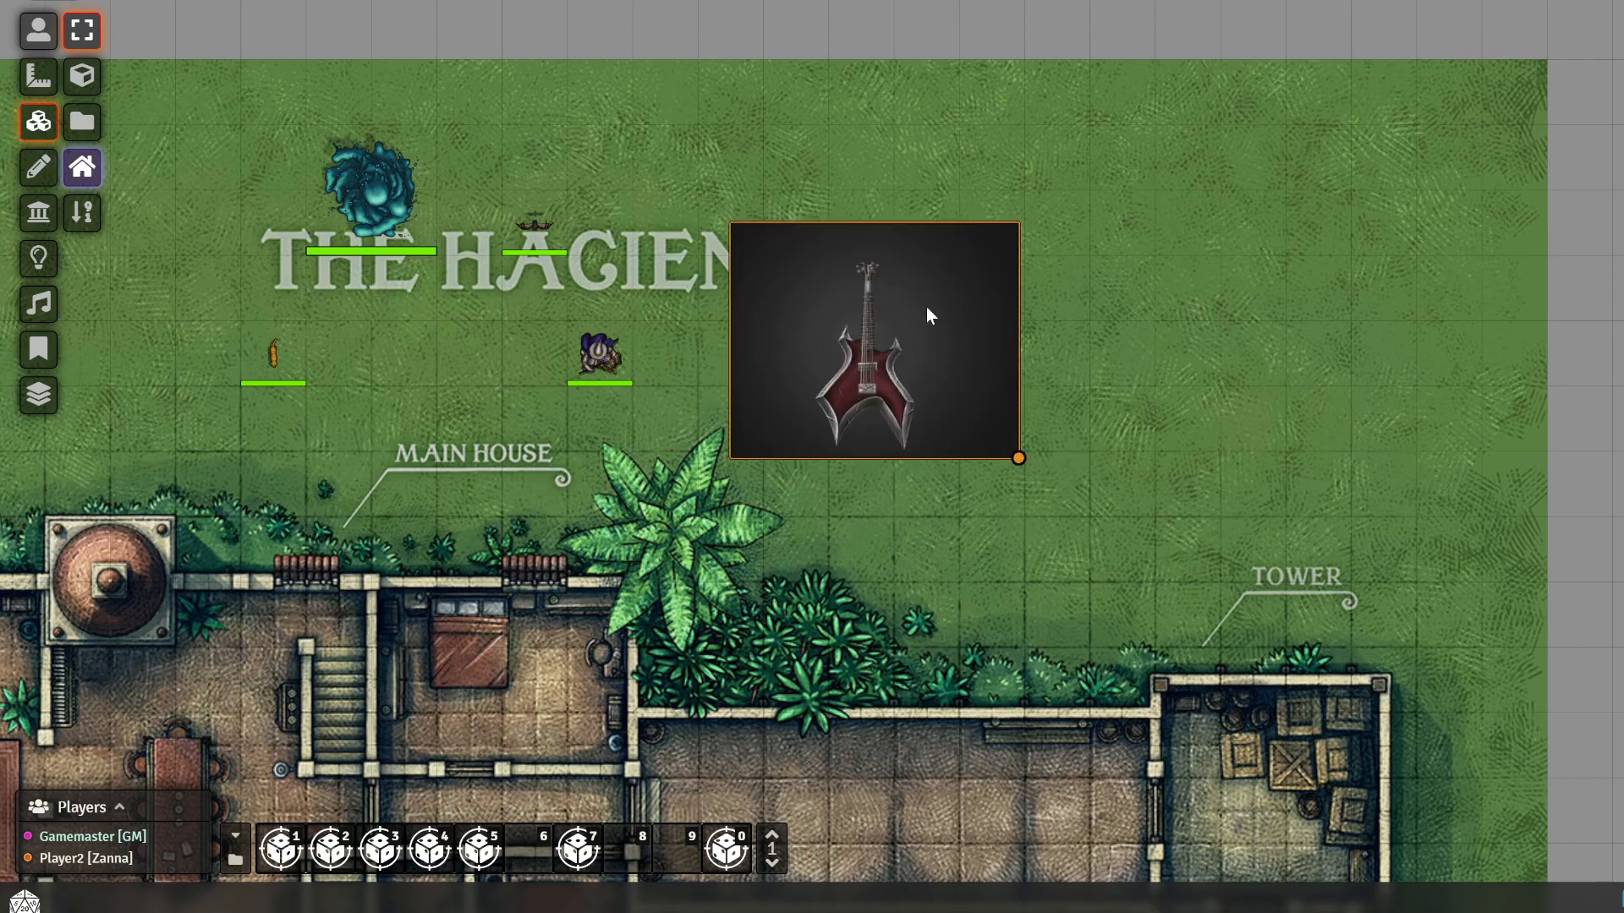
pyautogui.doubleClick(830, 319)
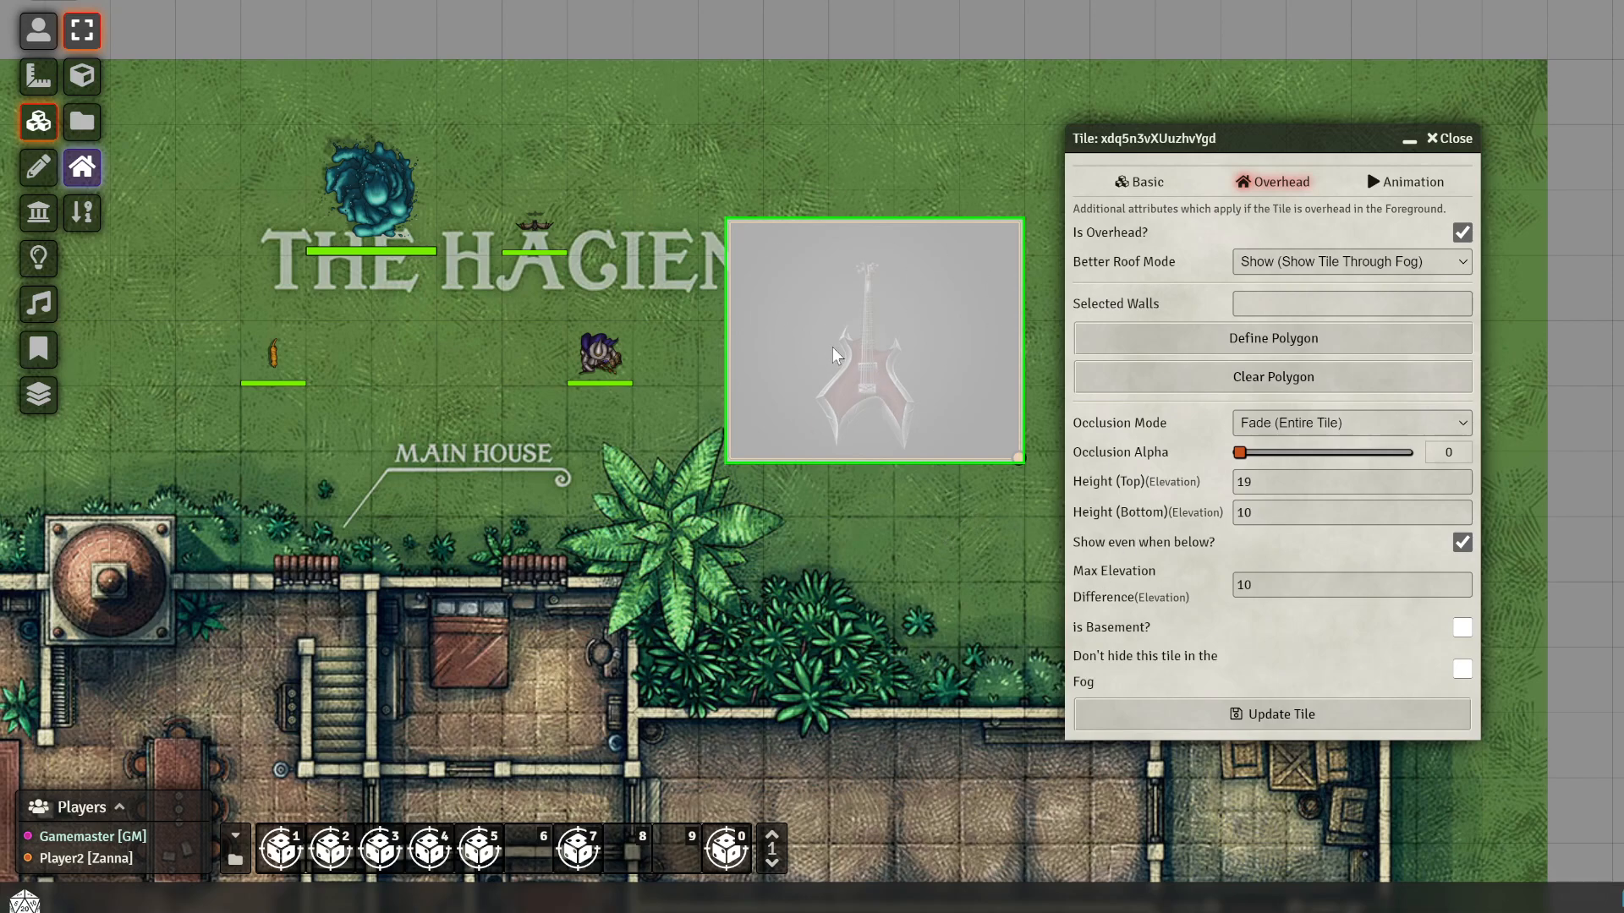
pyautogui.moveTo(1258, 484); pyautogui.dragTo(1159, 484)
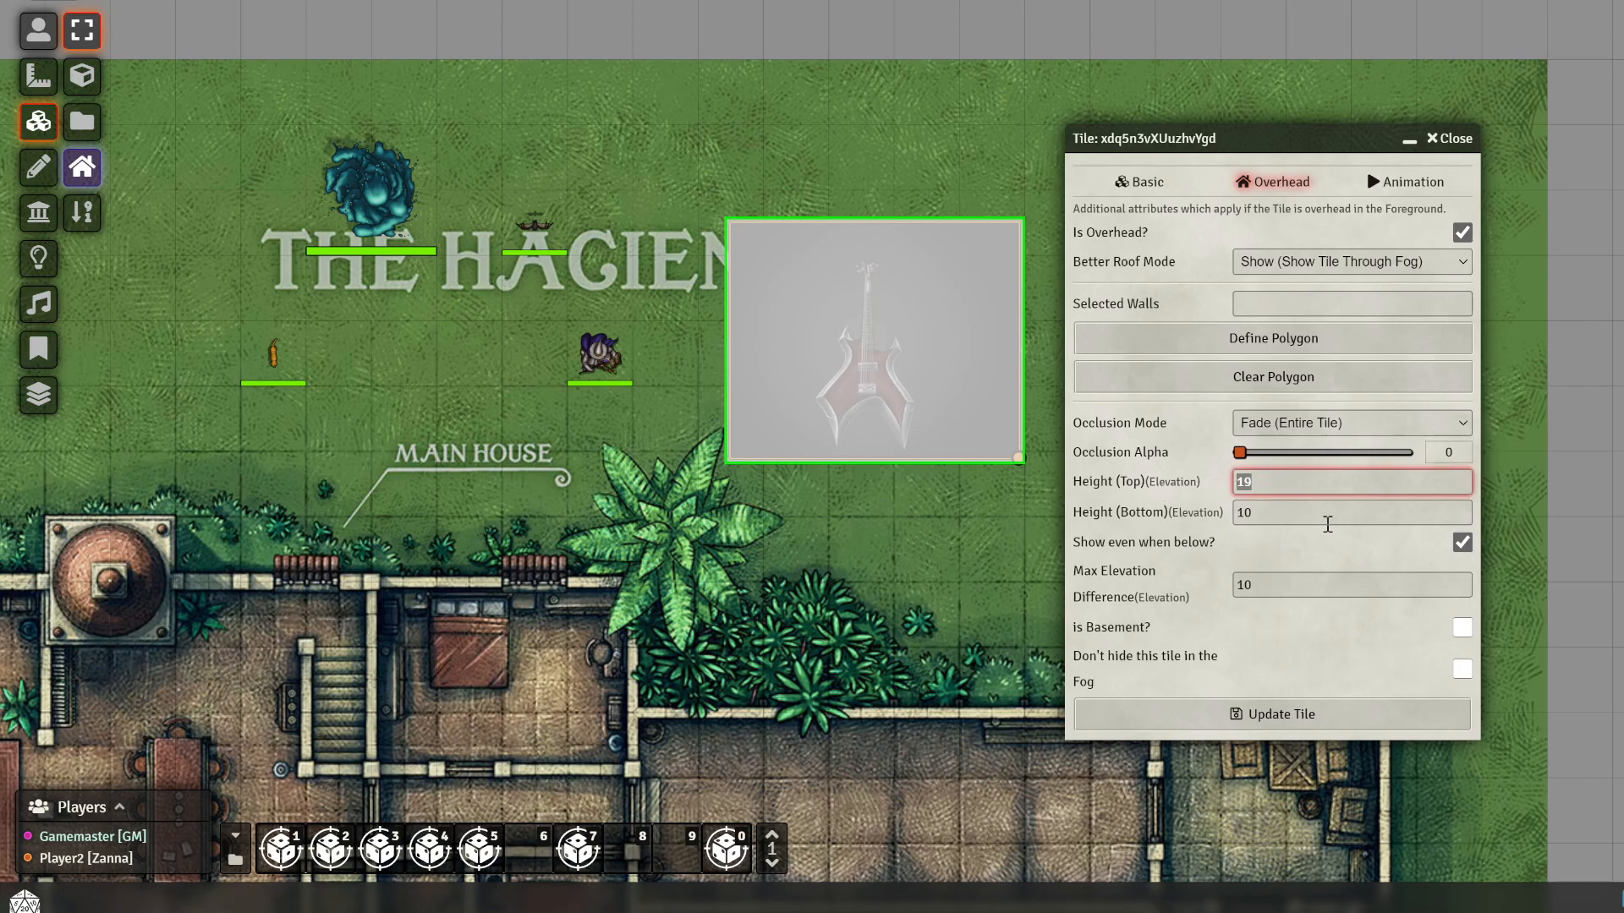
pyautogui.click(1287, 489)
pyautogui.doubleClick(1273, 482)
# Resize the guitar tile to a narrower, taller shape, close its settings and move the tile further east on the map
pyautogui.moveTo(1022, 457); pyautogui.dragTo(894, 549)
pyautogui.click(1454, 140)
pyautogui.moveTo(799, 433); pyautogui.dragTo(915, 382)
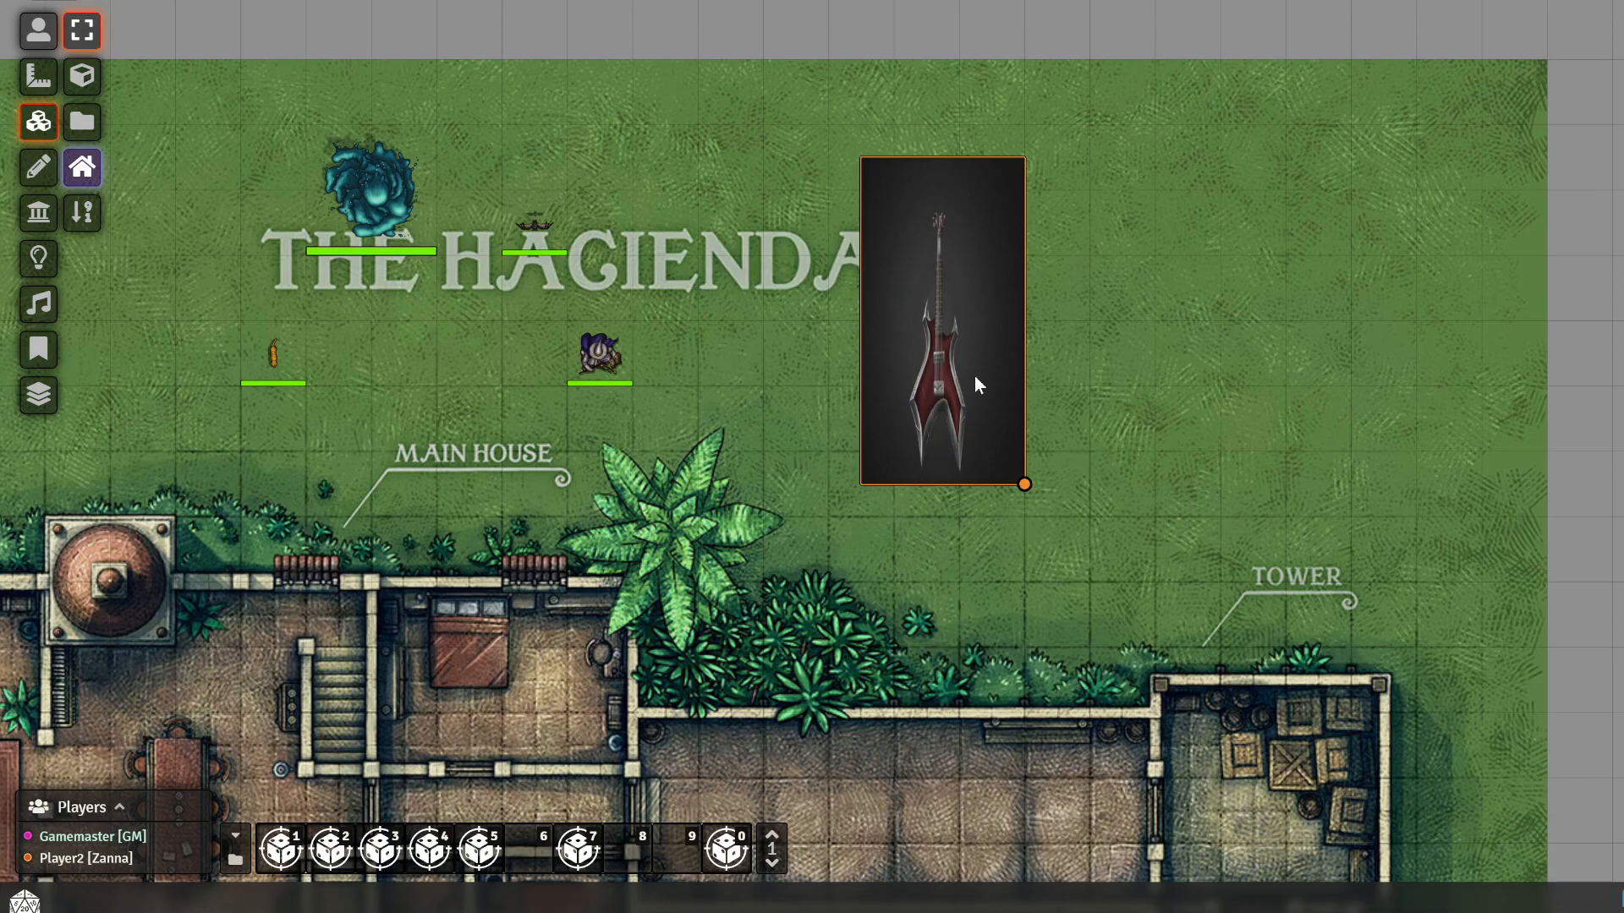
# Reopen the guitar tile's overhead settings and set its Height (Top) to 9999
pyautogui.rightClick(930, 347)
pyautogui.doubleClick(931, 346)
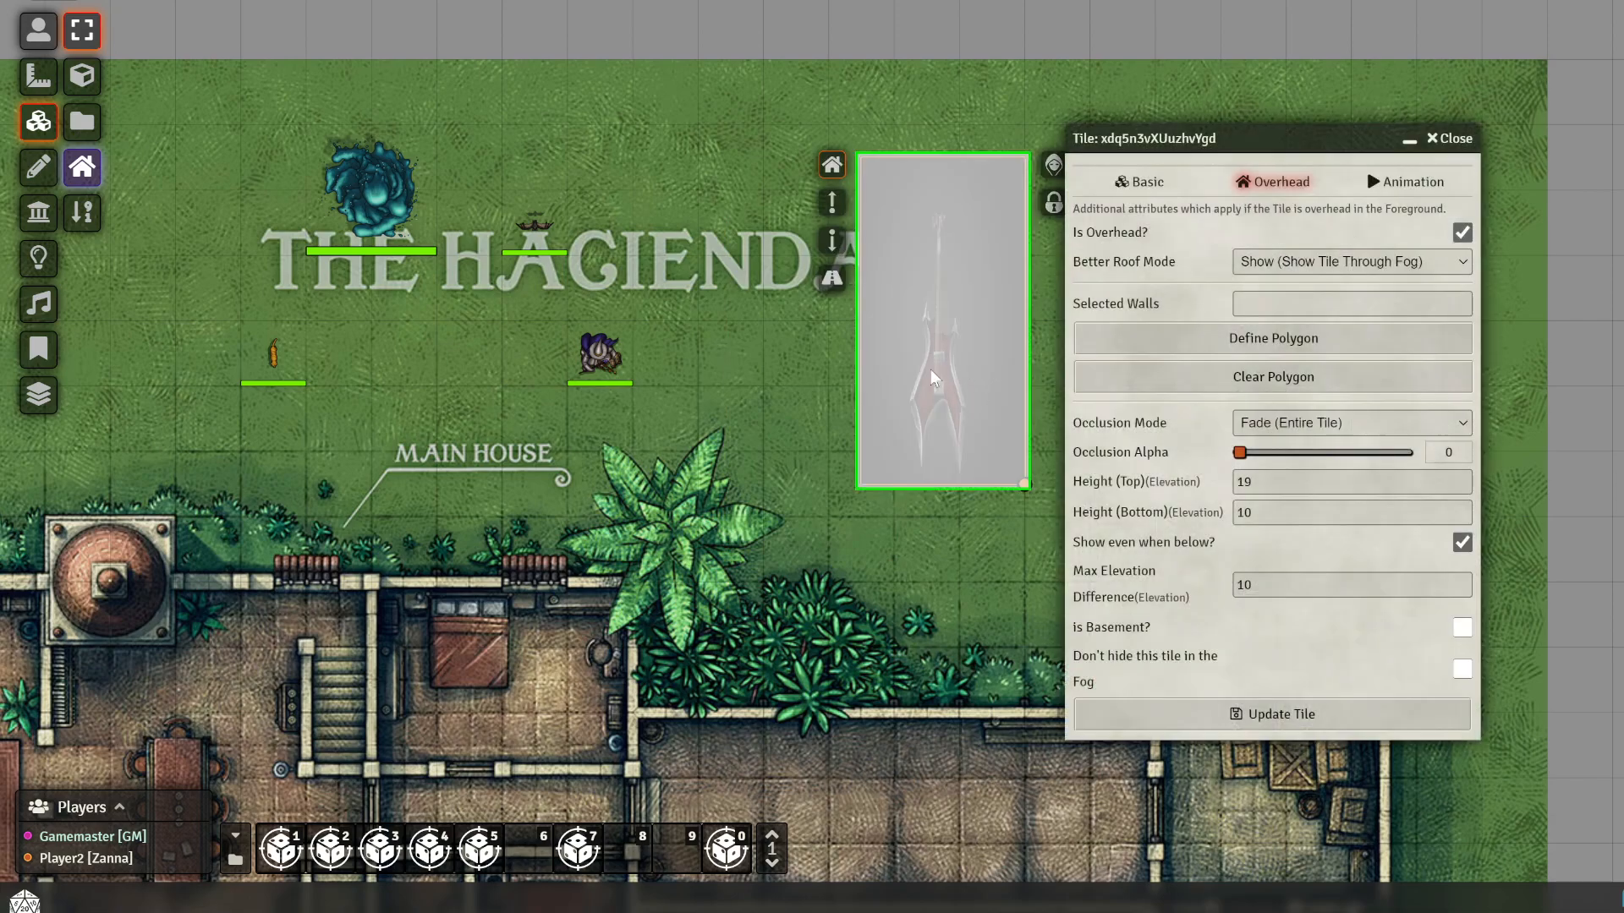
pyautogui.doubleClick(1266, 481)
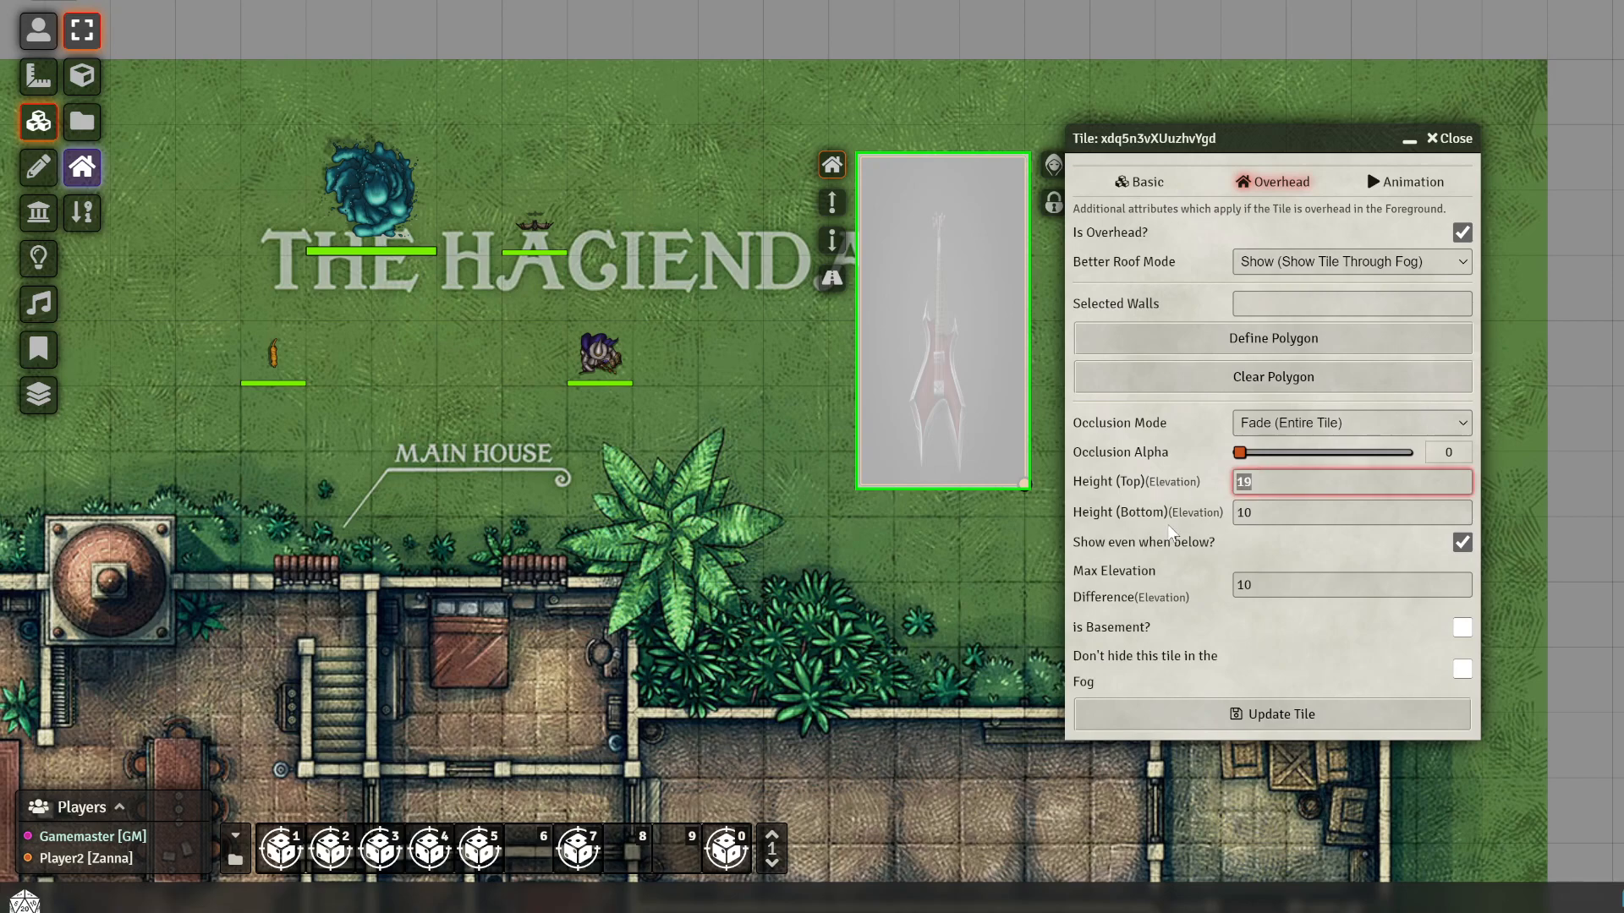
pyautogui.write('1000')
pyautogui.click(1156, 710)
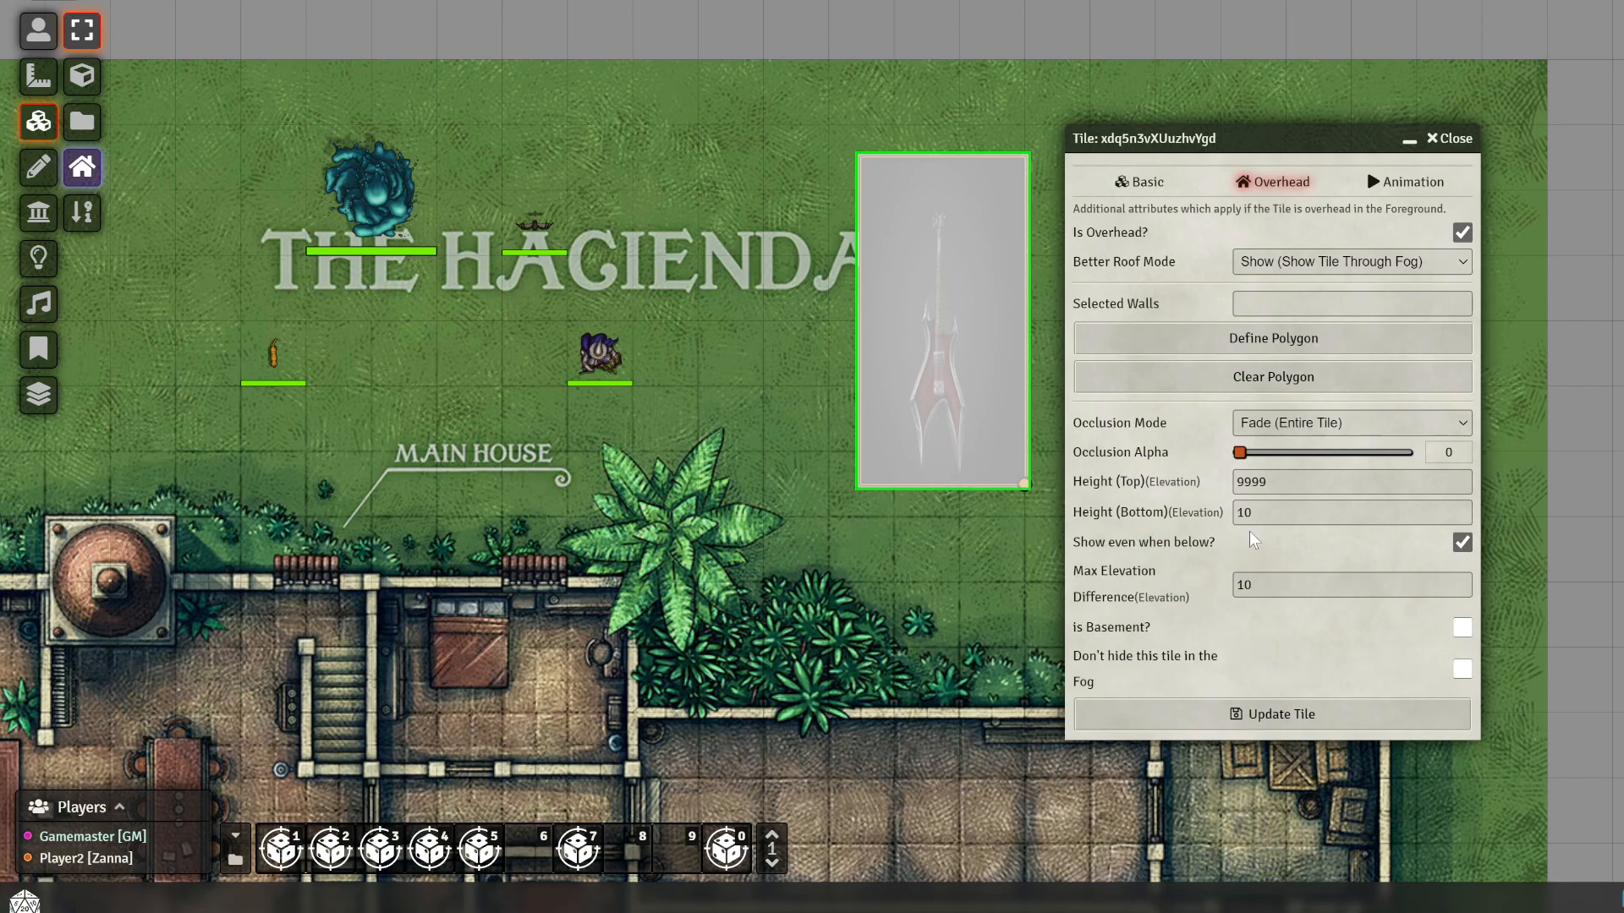
# Set the guitar tile's Height (Top) back to 19
pyautogui.doubleClick(1299, 482)
pyautogui.write('19')
pyautogui.click(1211, 555)
# Disable "Show even when below?" for the guitar tile, set its Max Elevation Difference to Infinity, and close the updated settings
pyautogui.click(1462, 542)
pyautogui.doubleClick(1260, 585)
pyautogui.write('wersfgers')
pyautogui.press('Tab')
pyautogui.click(1201, 714)
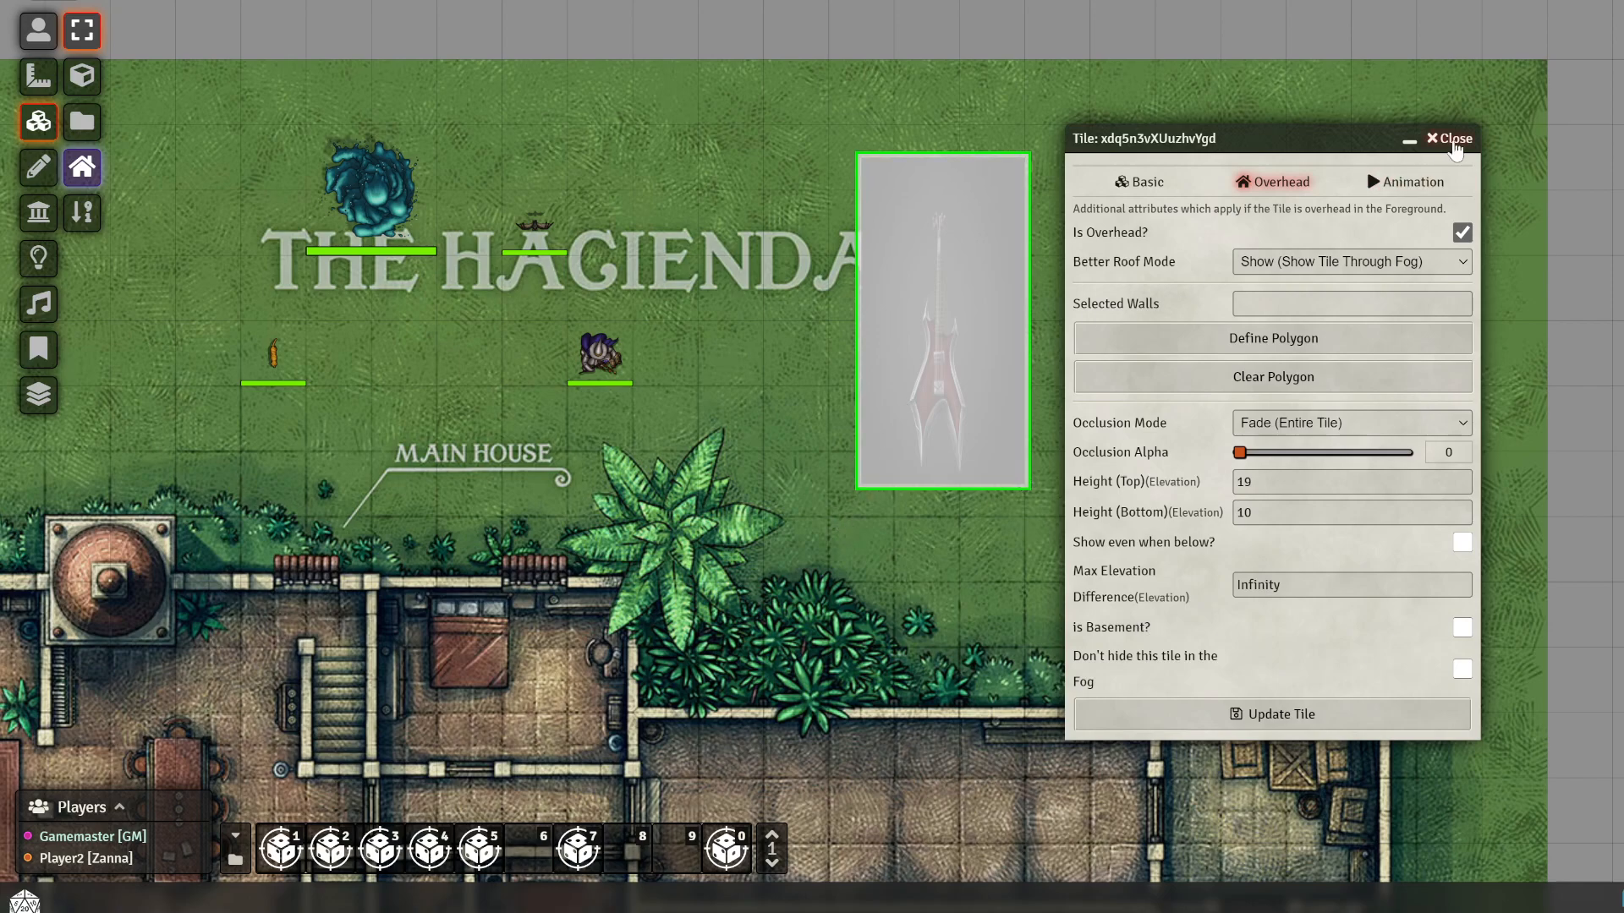
pyautogui.click(1449, 138)
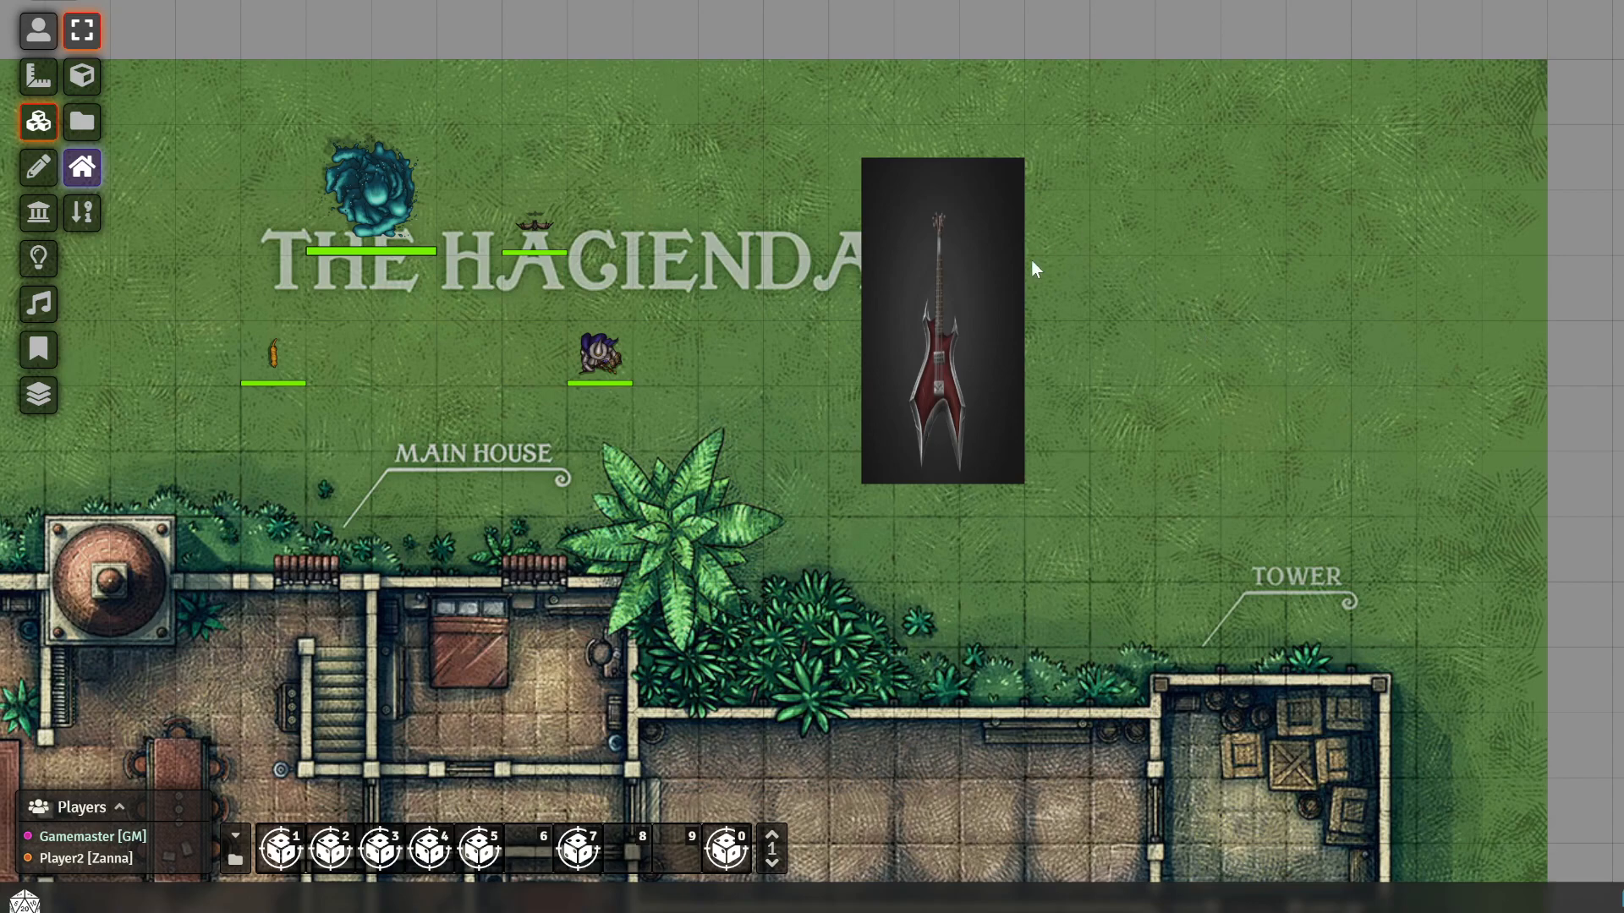
# Set the guitar tile's Height (Top) to -10 and Height (Bottom) to -20, and update the tile
pyautogui.click(934, 443)
pyautogui.doubleClick(933, 442)
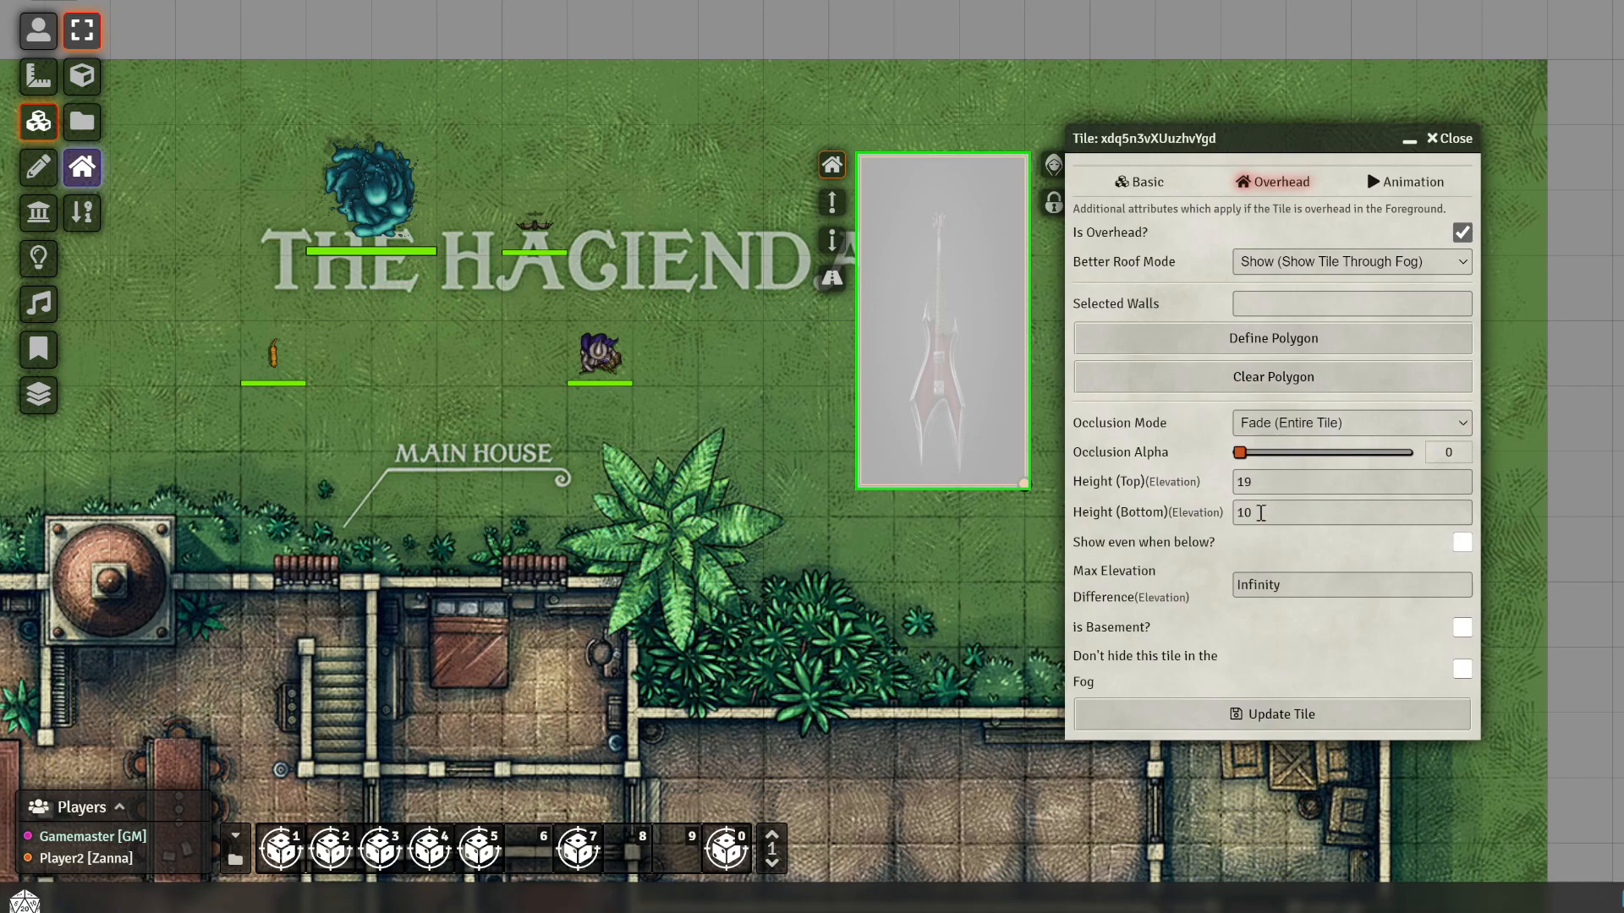
pyautogui.doubleClick(1258, 480)
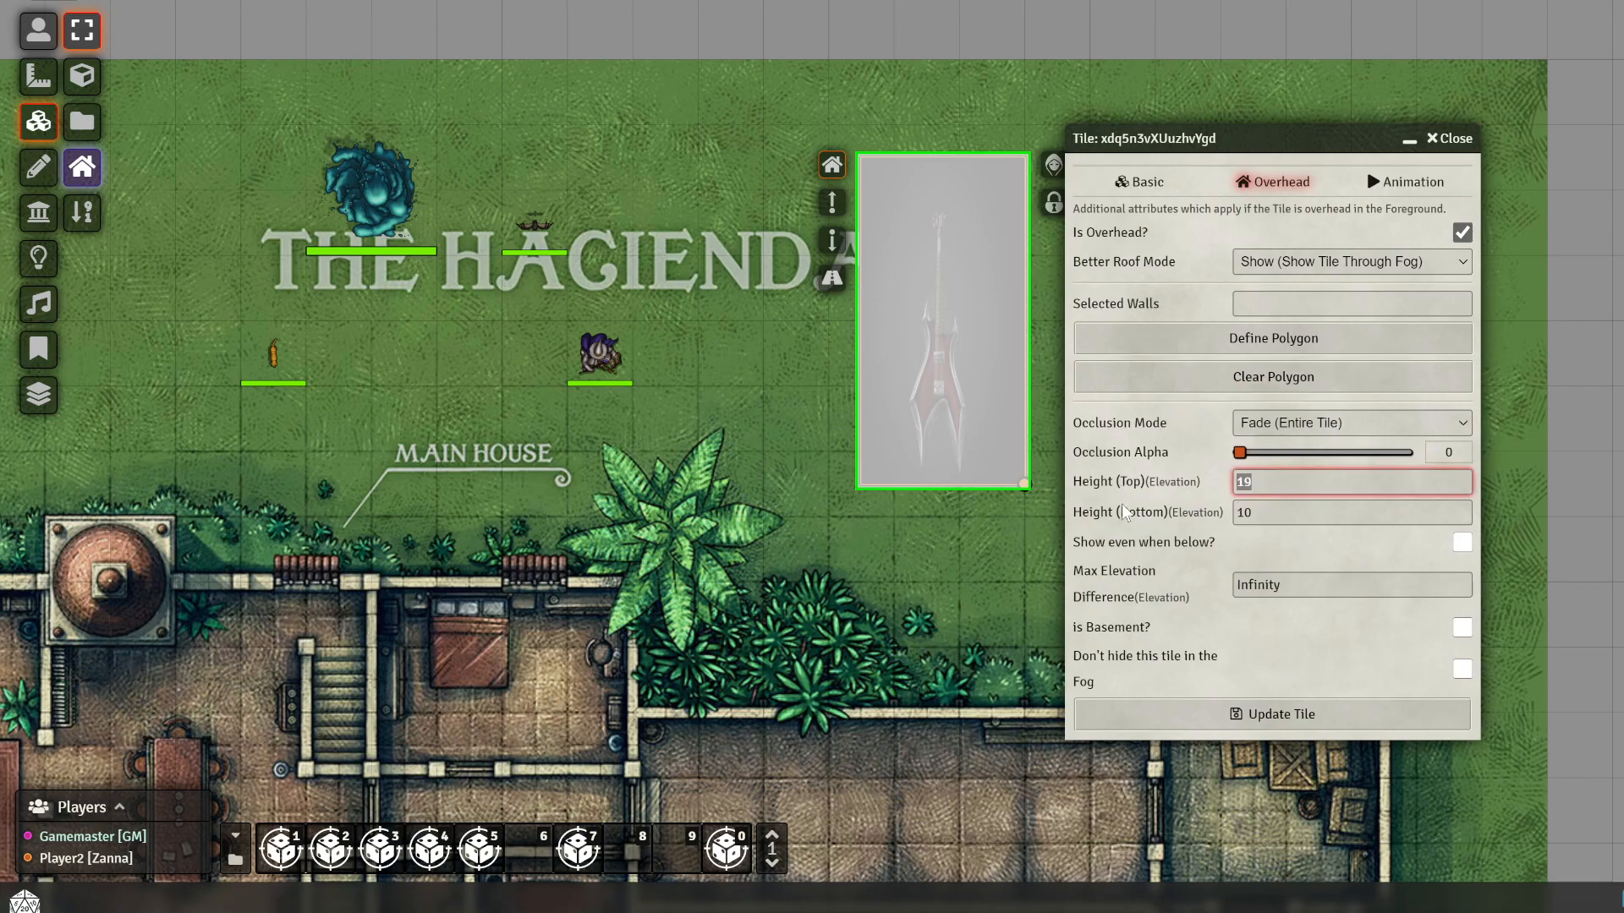
pyautogui.write('-10')
pyautogui.doubleClick(1256, 506)
pyautogui.write('-20')
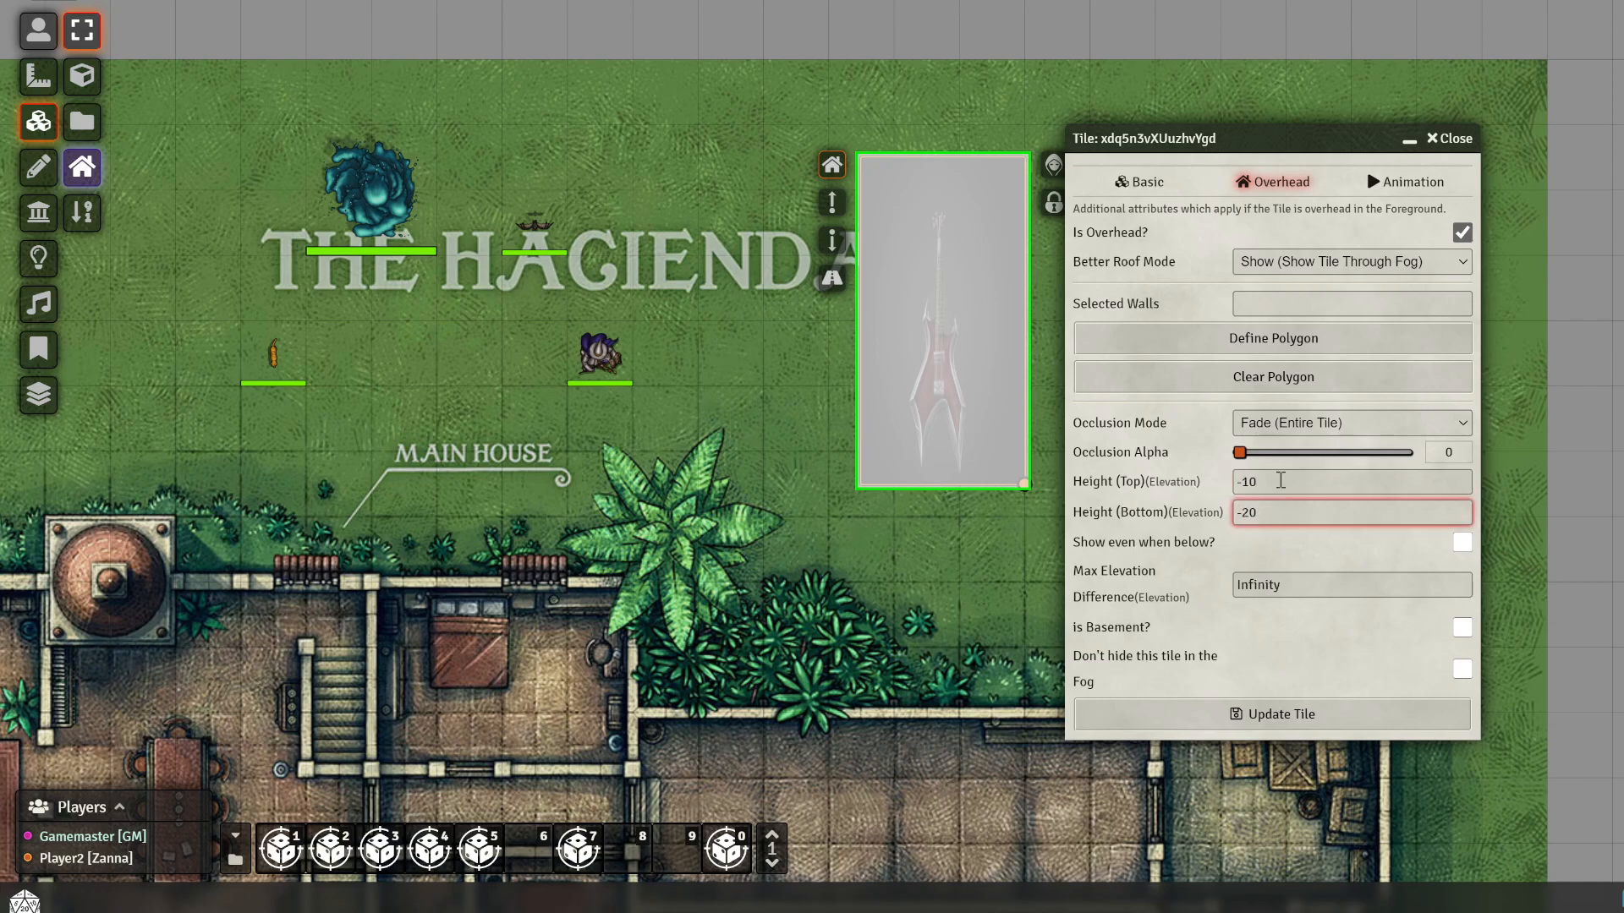
pyautogui.click(1110, 719)
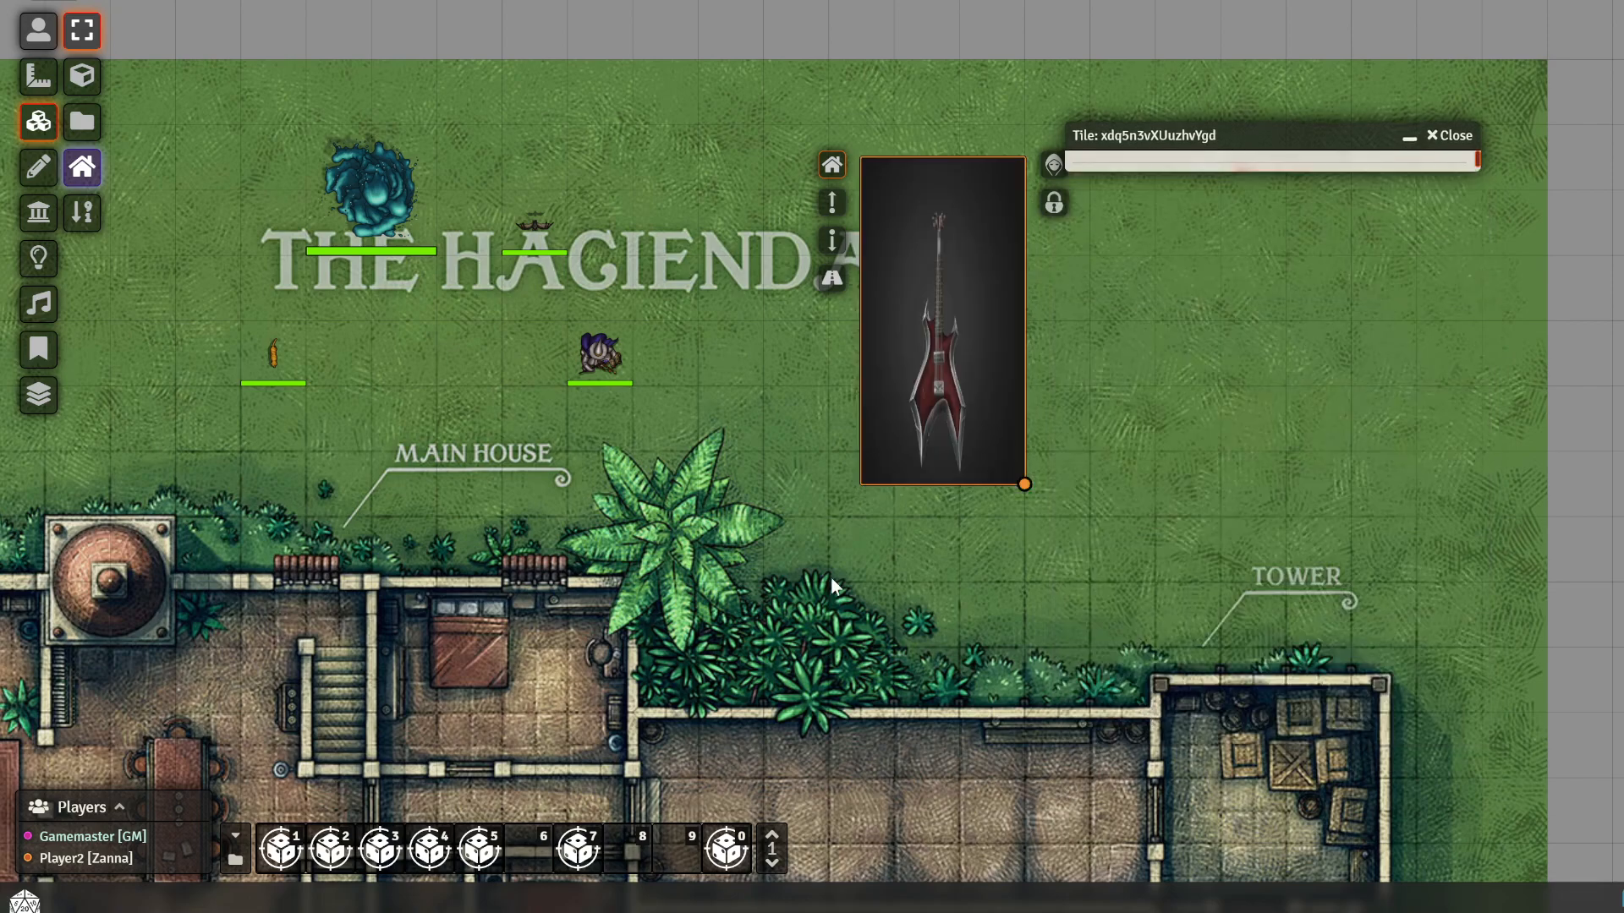
# Select the character token and move it two squares east toward the guitar tile
pyautogui.click(43, 31)
pyautogui.click(599, 354)
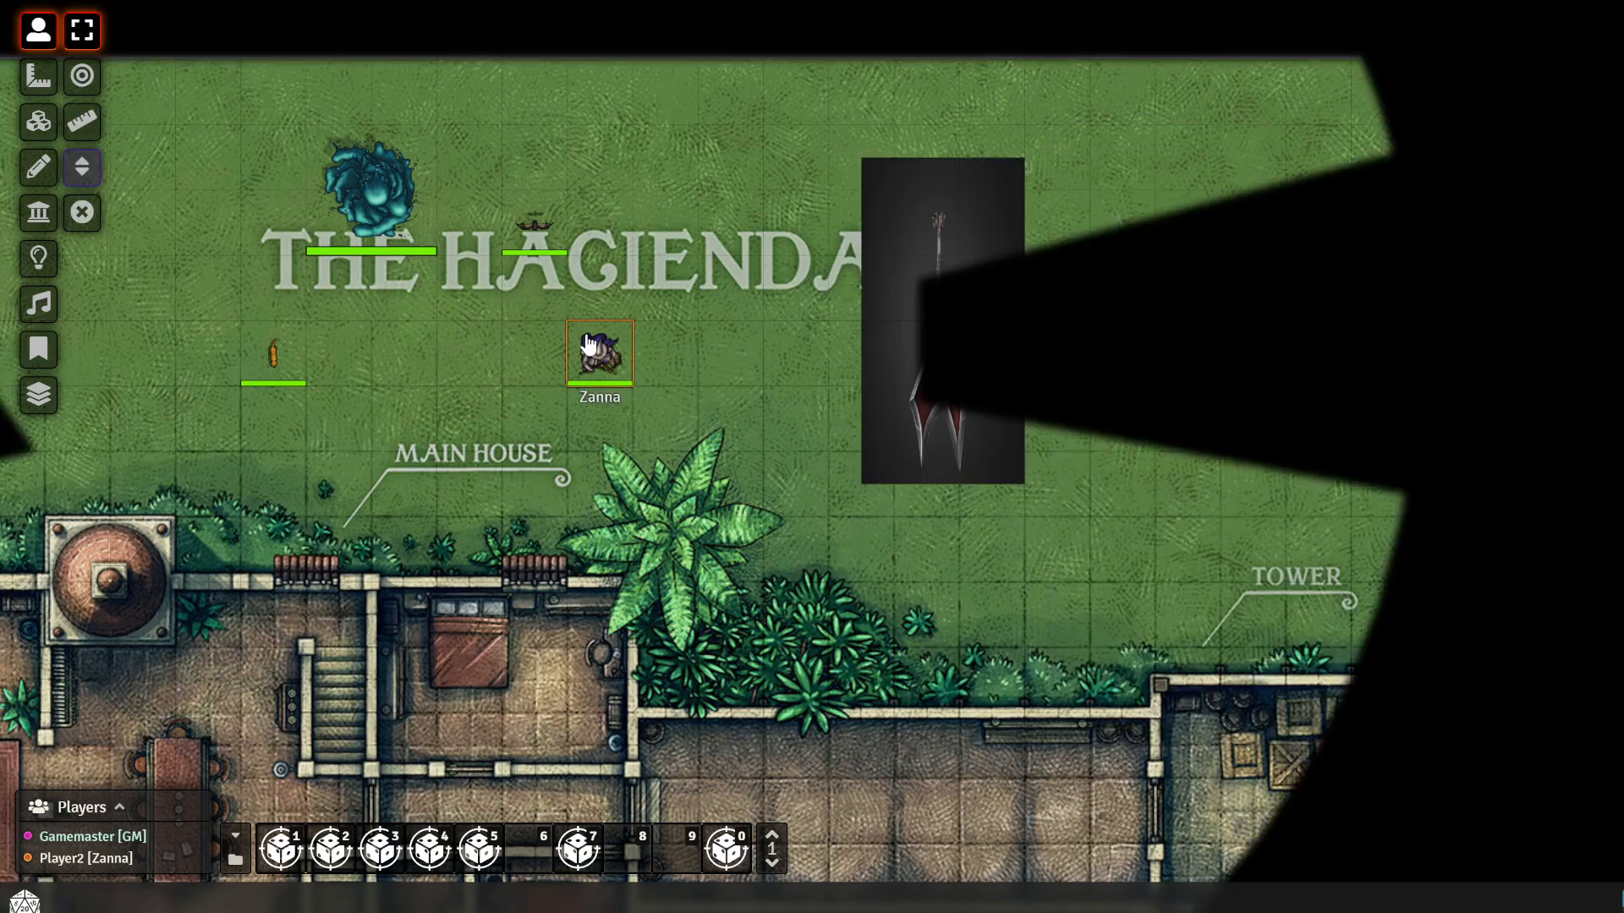
pyautogui.moveTo(568, 320); pyautogui.dragTo(736, 356)
# Delete the wall segment that crosses the guitar tile
pyautogui.click(41, 217)
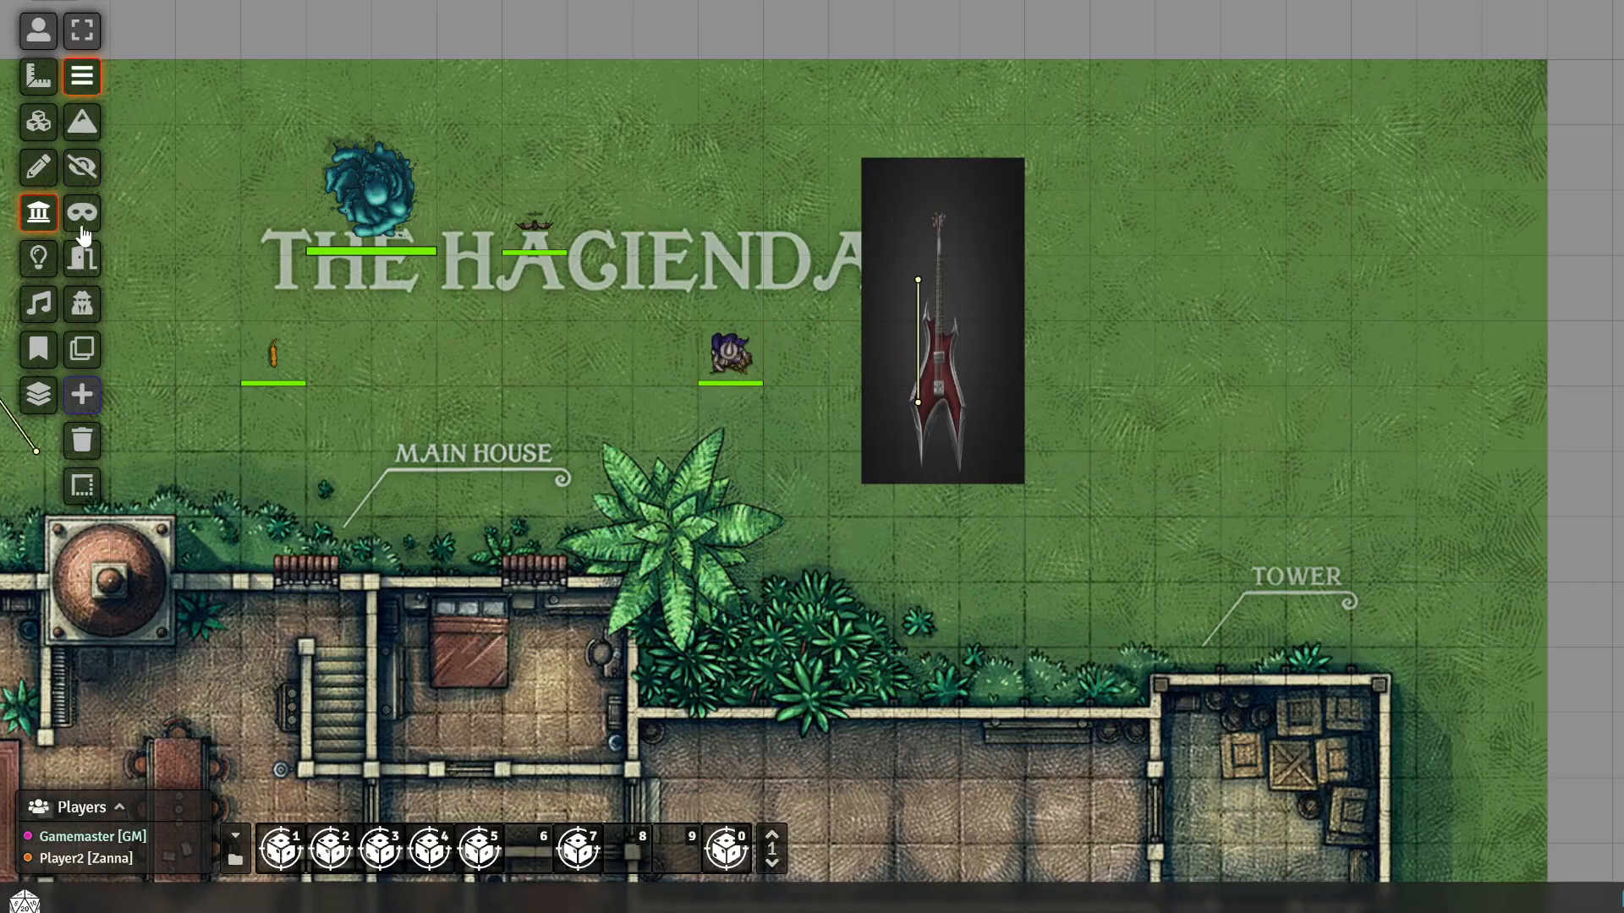
pyautogui.click(919, 401)
pyautogui.press('Delete')
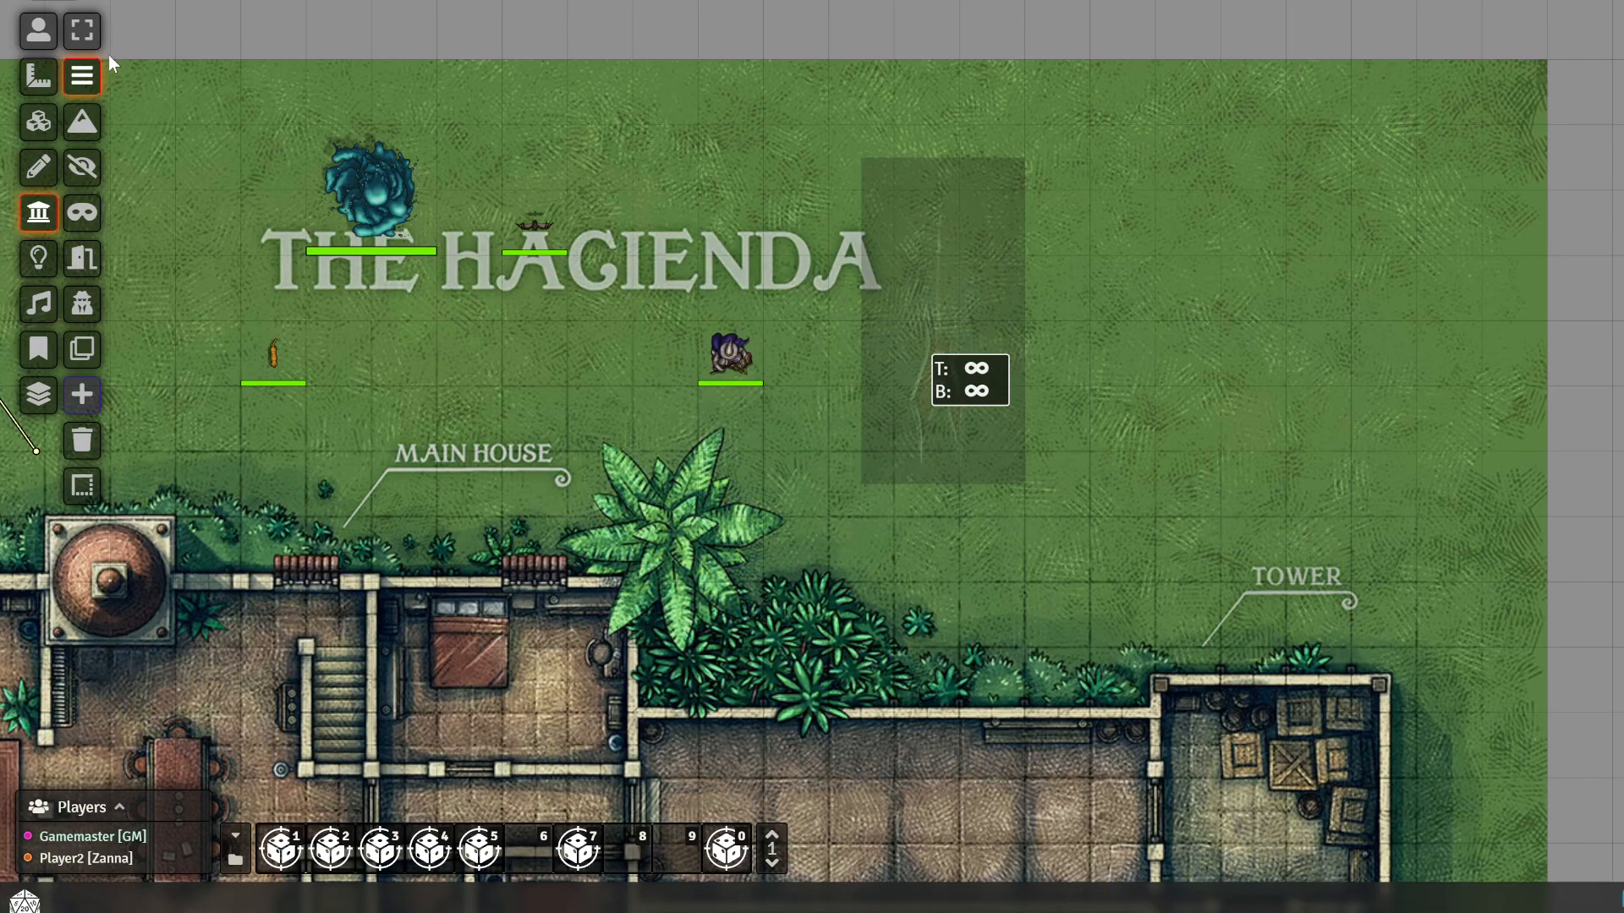
# Move the character token one square west, away from the guitar tile, and deselect it
pyautogui.click(51, 39)
pyautogui.moveTo(733, 357); pyautogui.dragTo(654, 378)
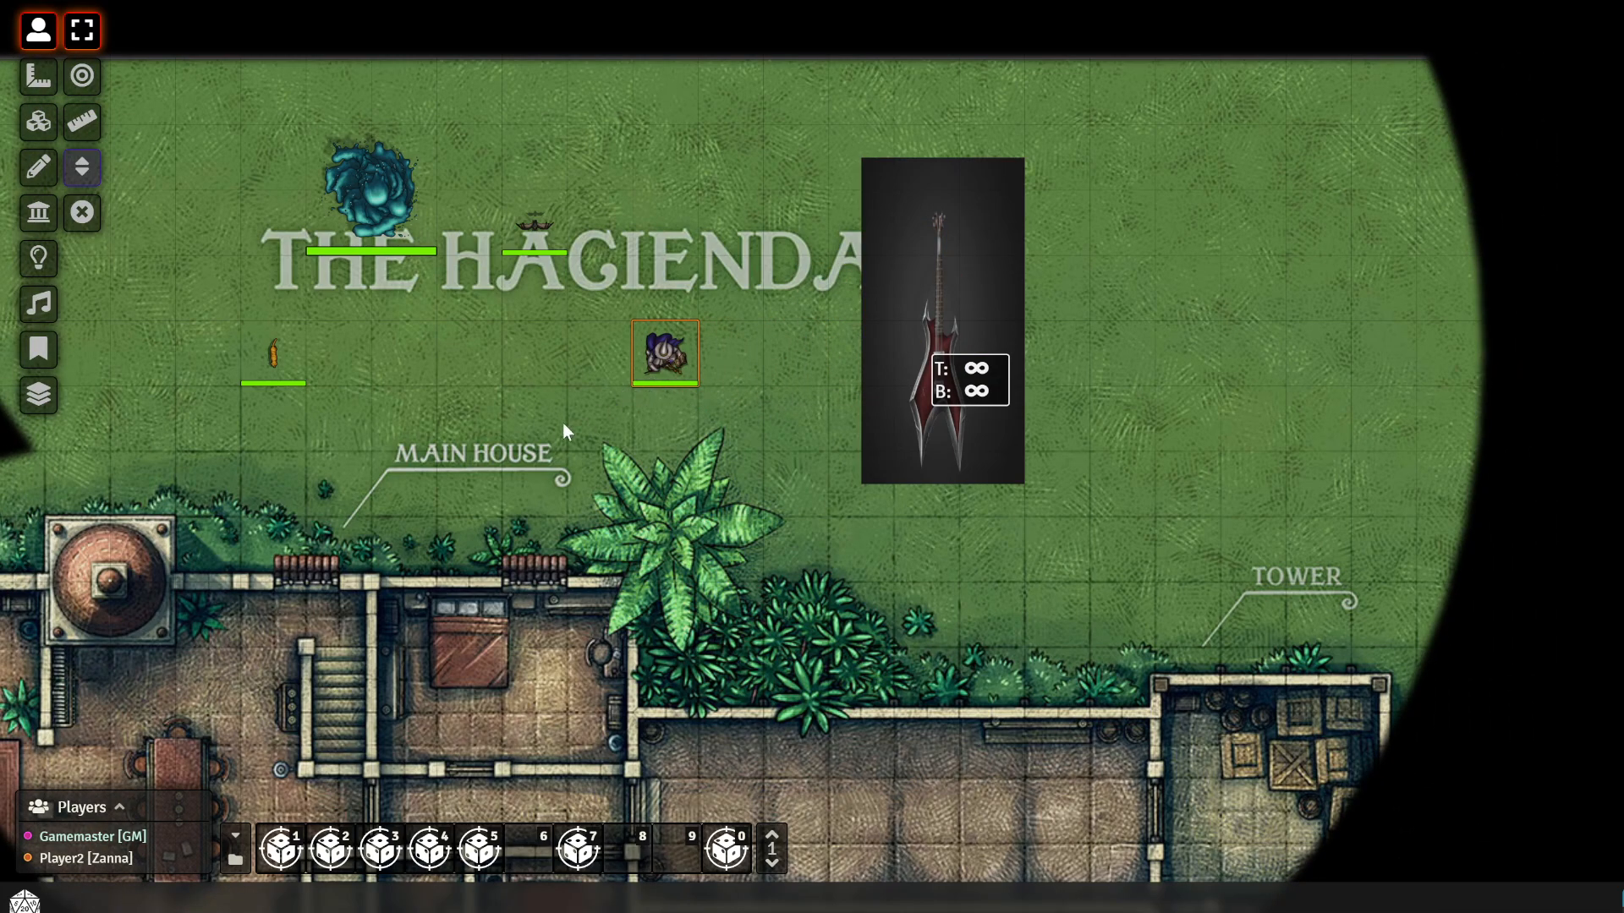
pyautogui.click(817, 361)
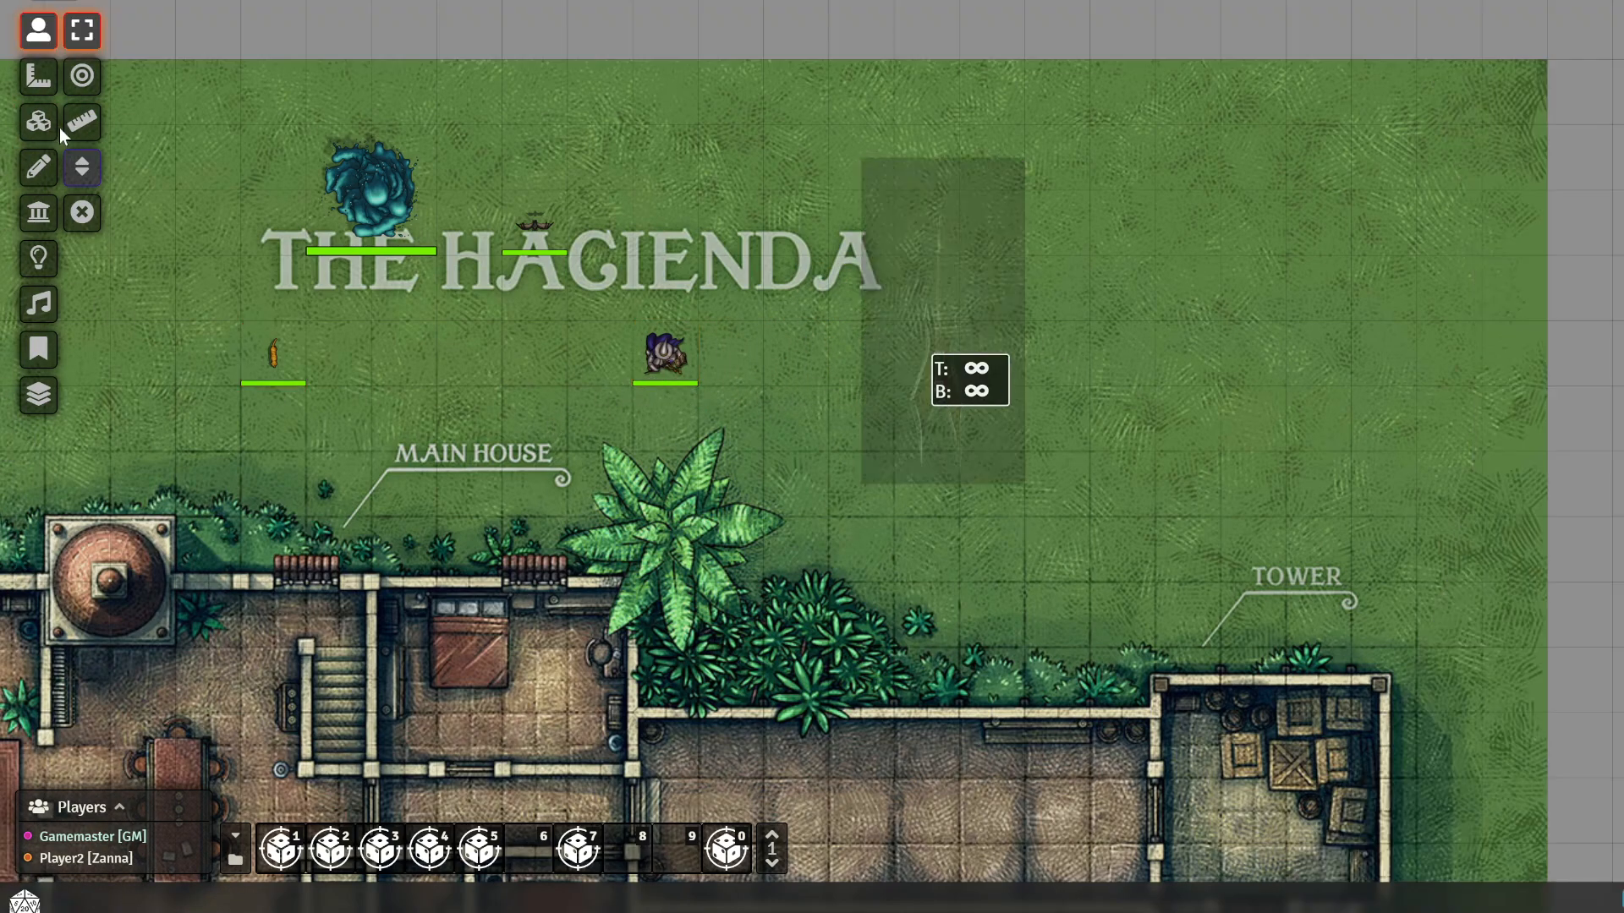
pyautogui.click(38, 124)
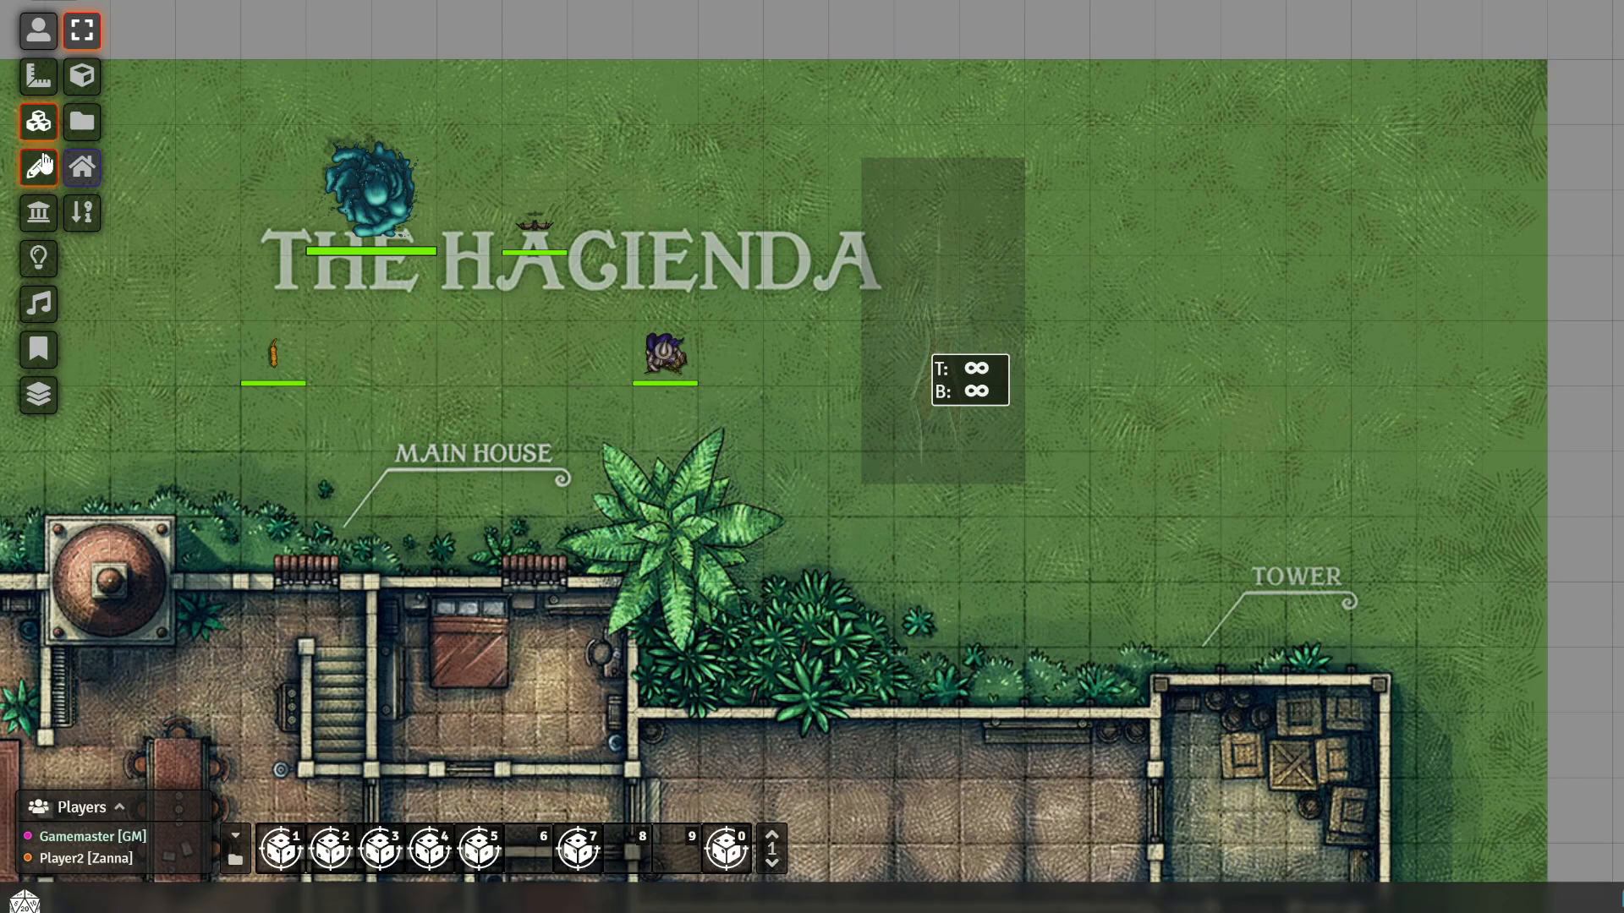
pyautogui.scroll(-2, 834, 502)
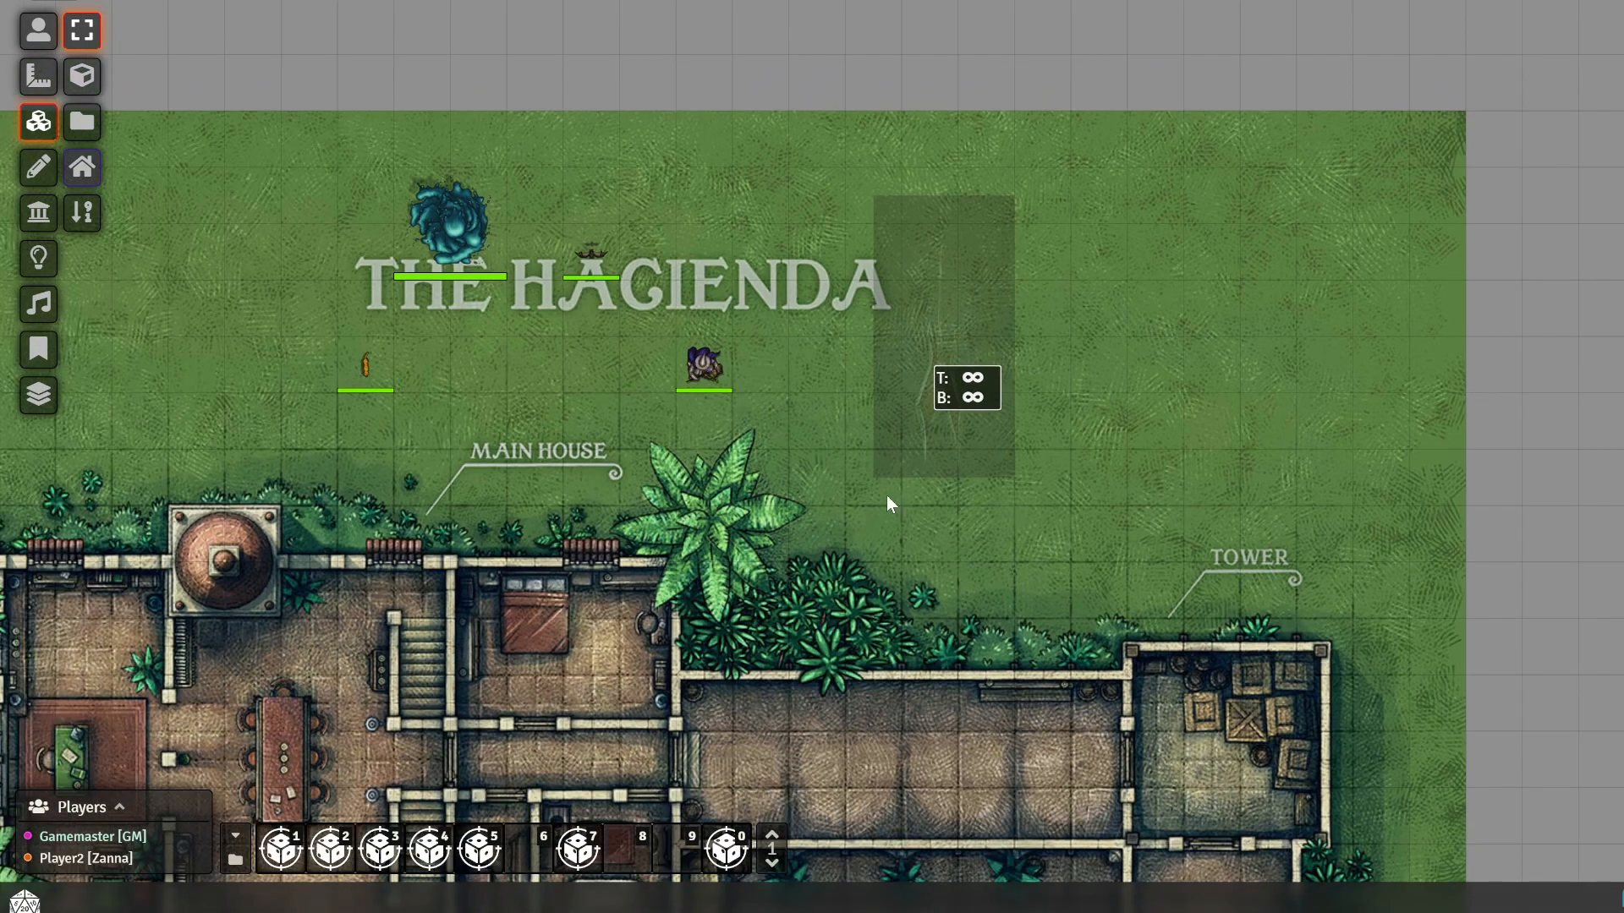
pyautogui.click(38, 212)
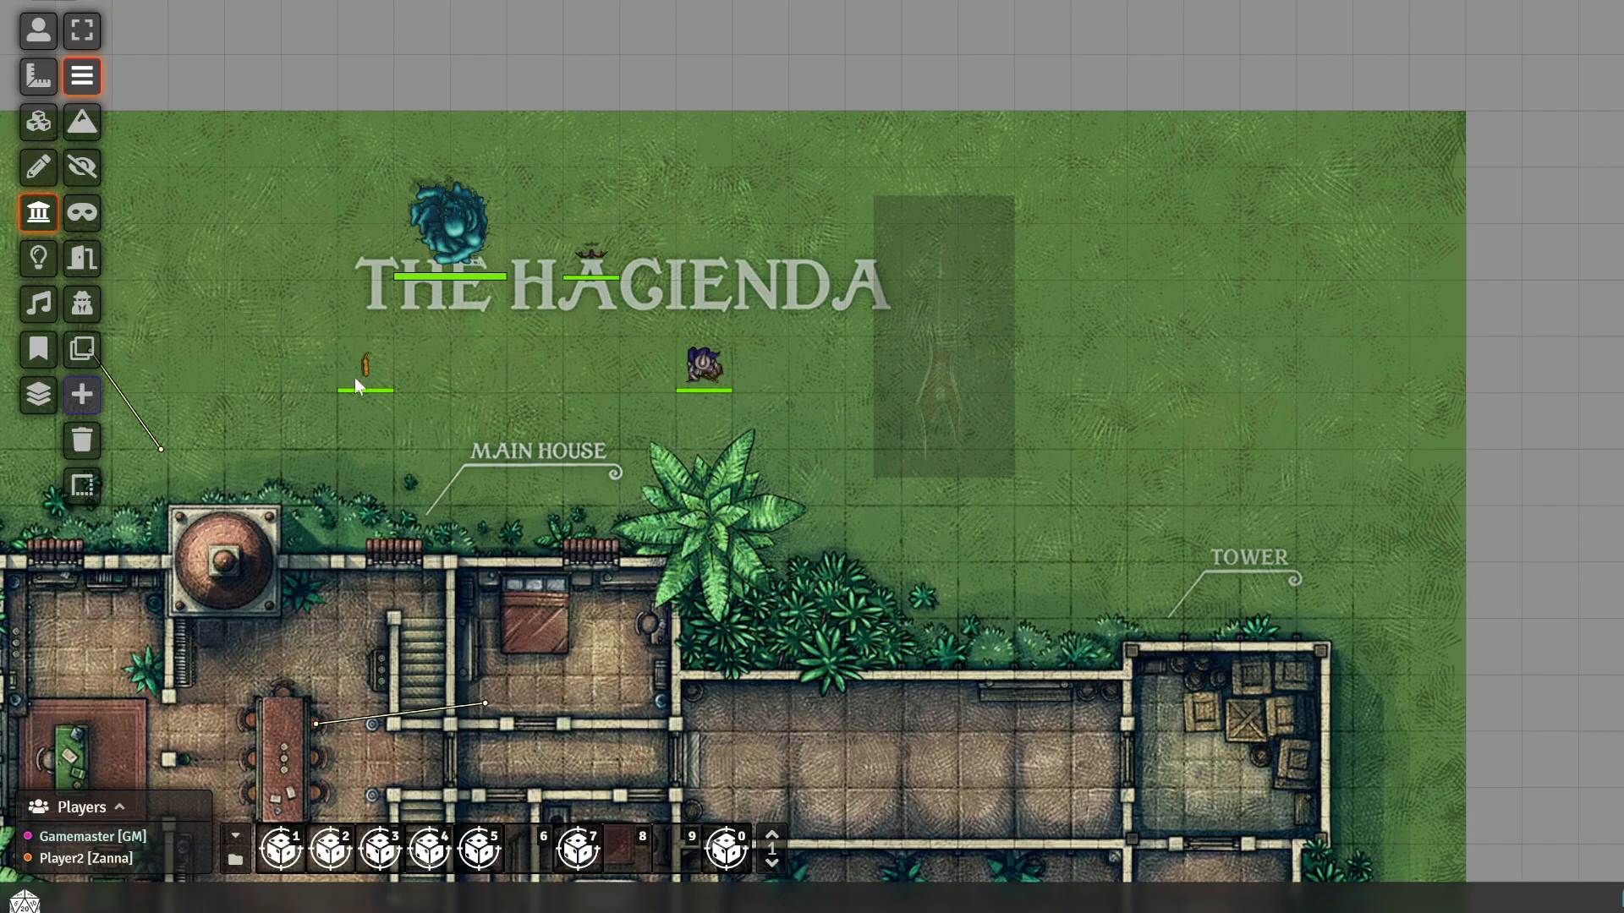
pyautogui.scroll(-8, 905, 292)
pyautogui.moveTo(460, 455); pyautogui.dragTo(347, 142)
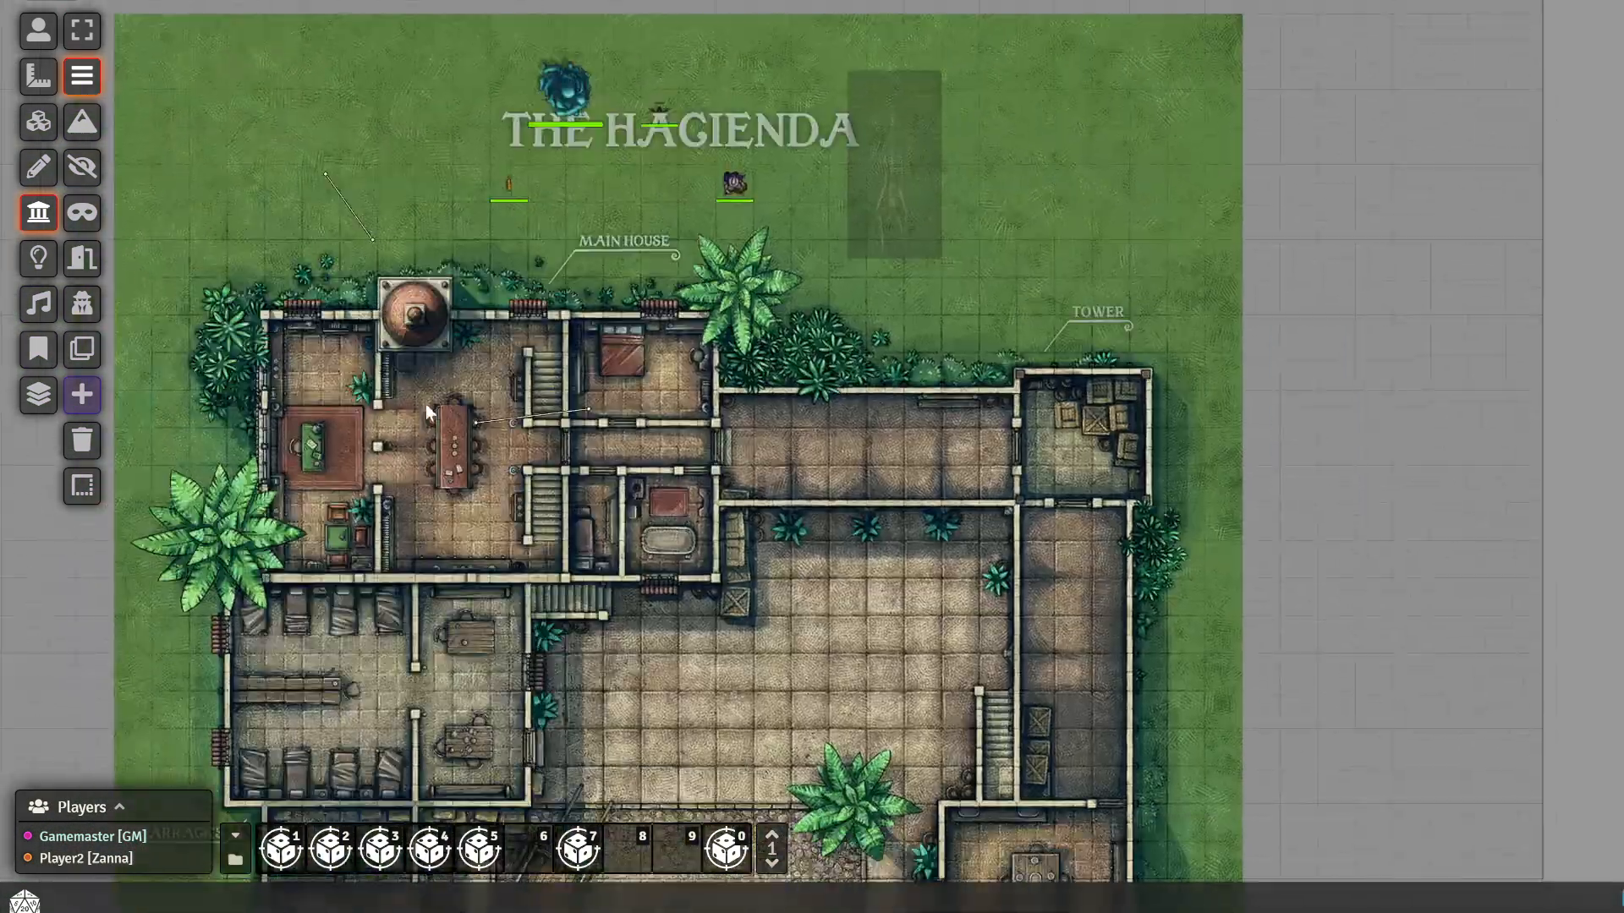
pyautogui.moveTo(690, 356); pyautogui.dragTo(727, 537)
pyautogui.scroll(16, 662, 515)
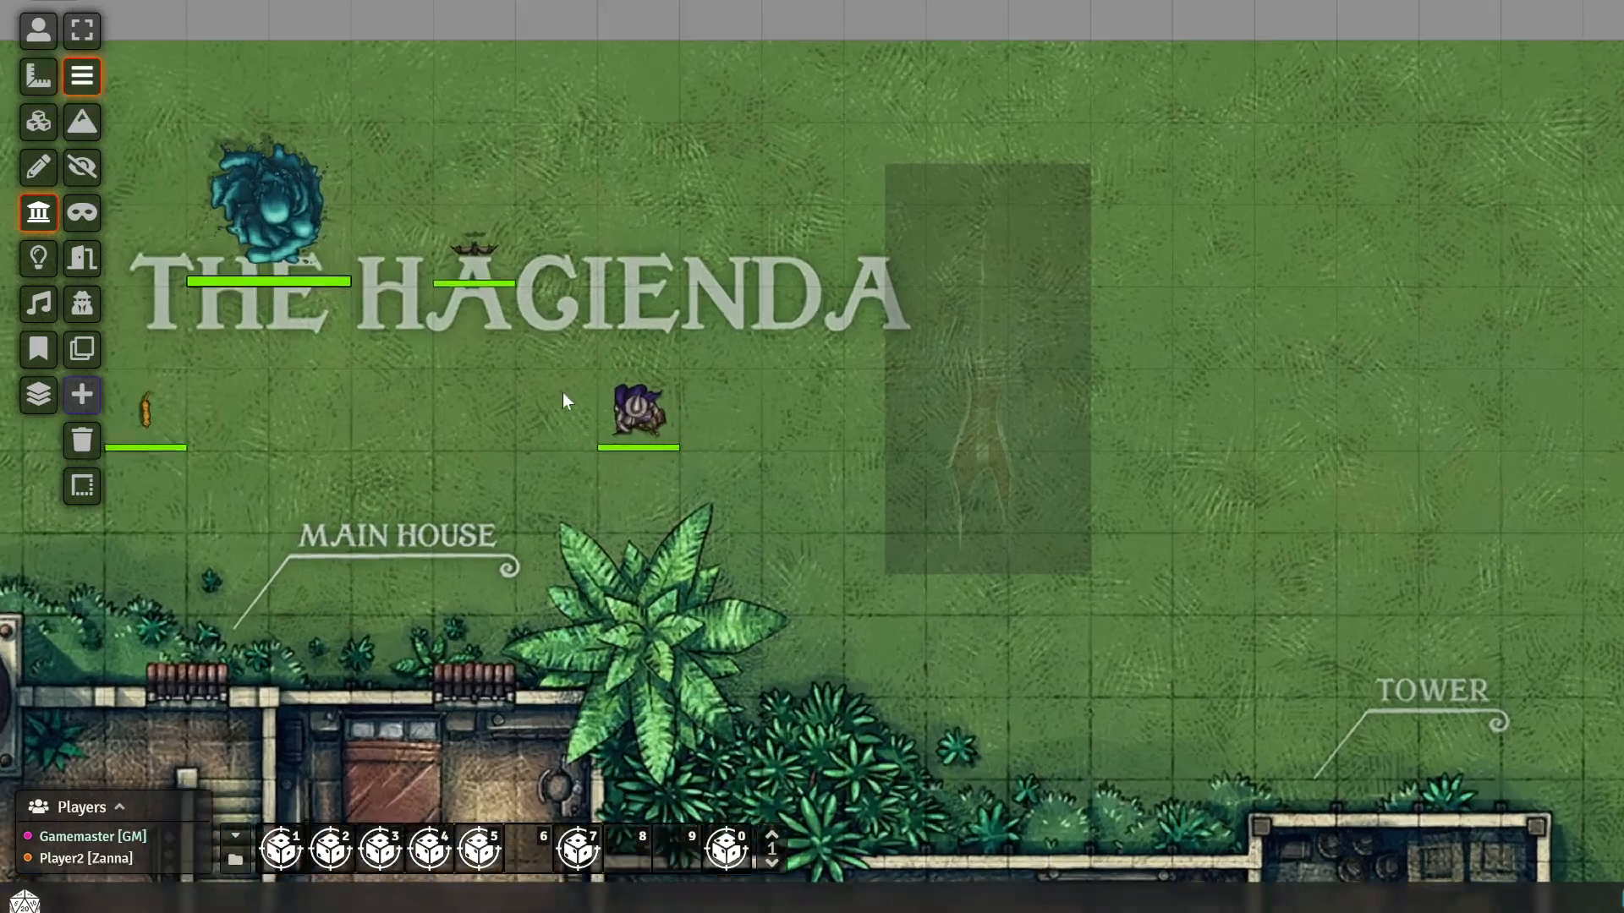
pyautogui.scroll(-5, 1233, 281)
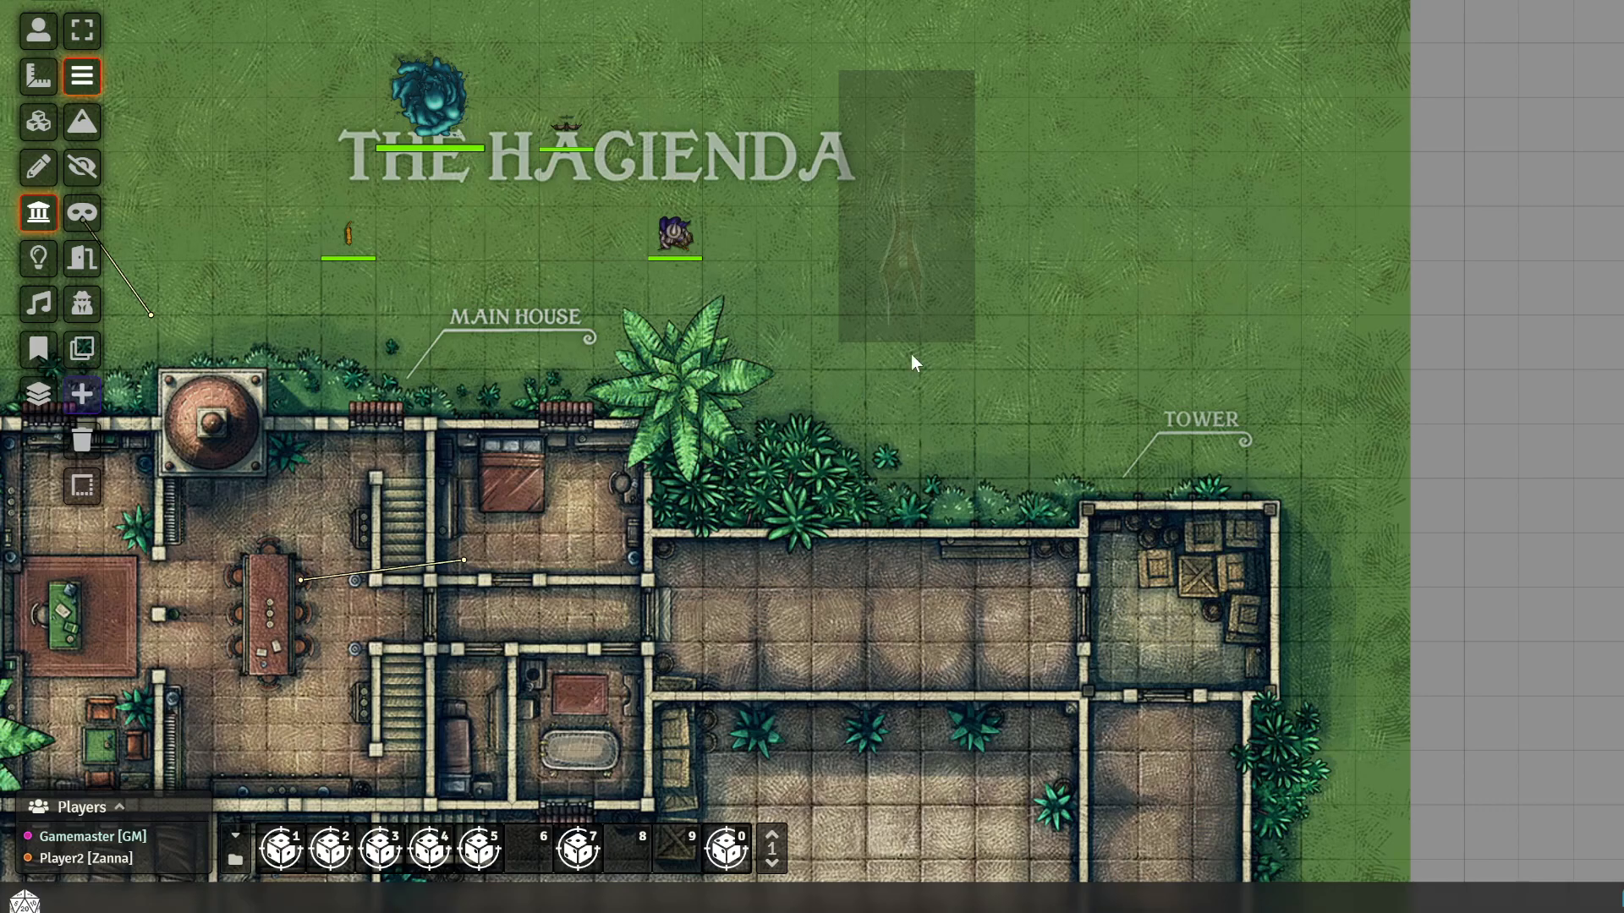
pyautogui.moveTo(911, 353); pyautogui.dragTo(986, 561)
pyautogui.scroll(5, 951, 406)
pyautogui.moveTo(957, 464); pyautogui.dragTo(817, 376)
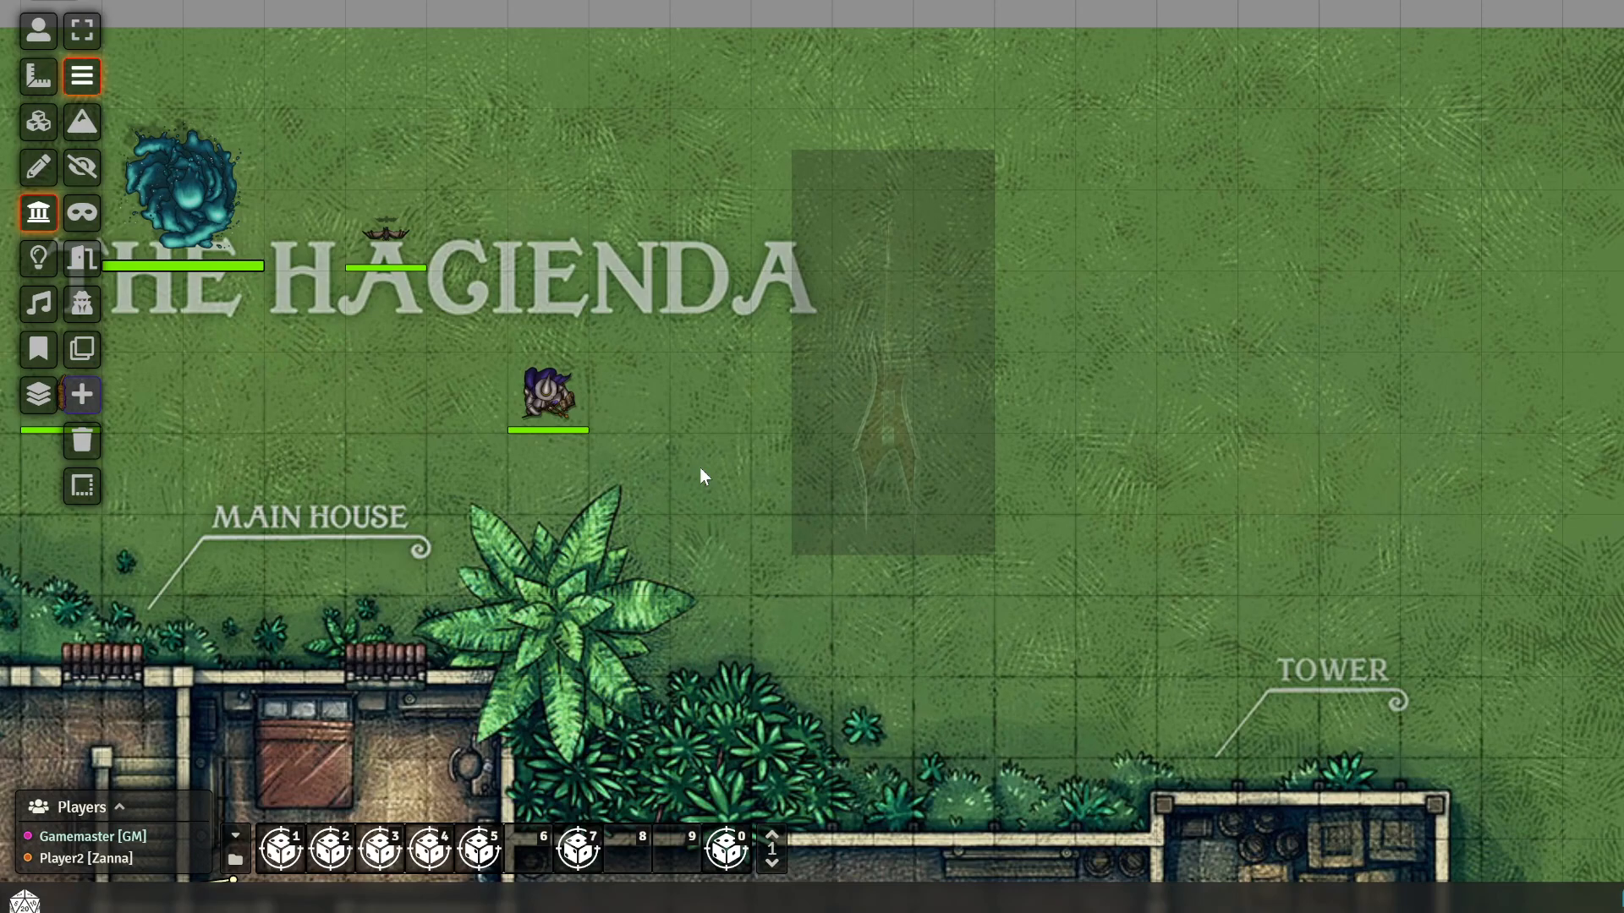
pyautogui.scroll(-2, 699, 473)
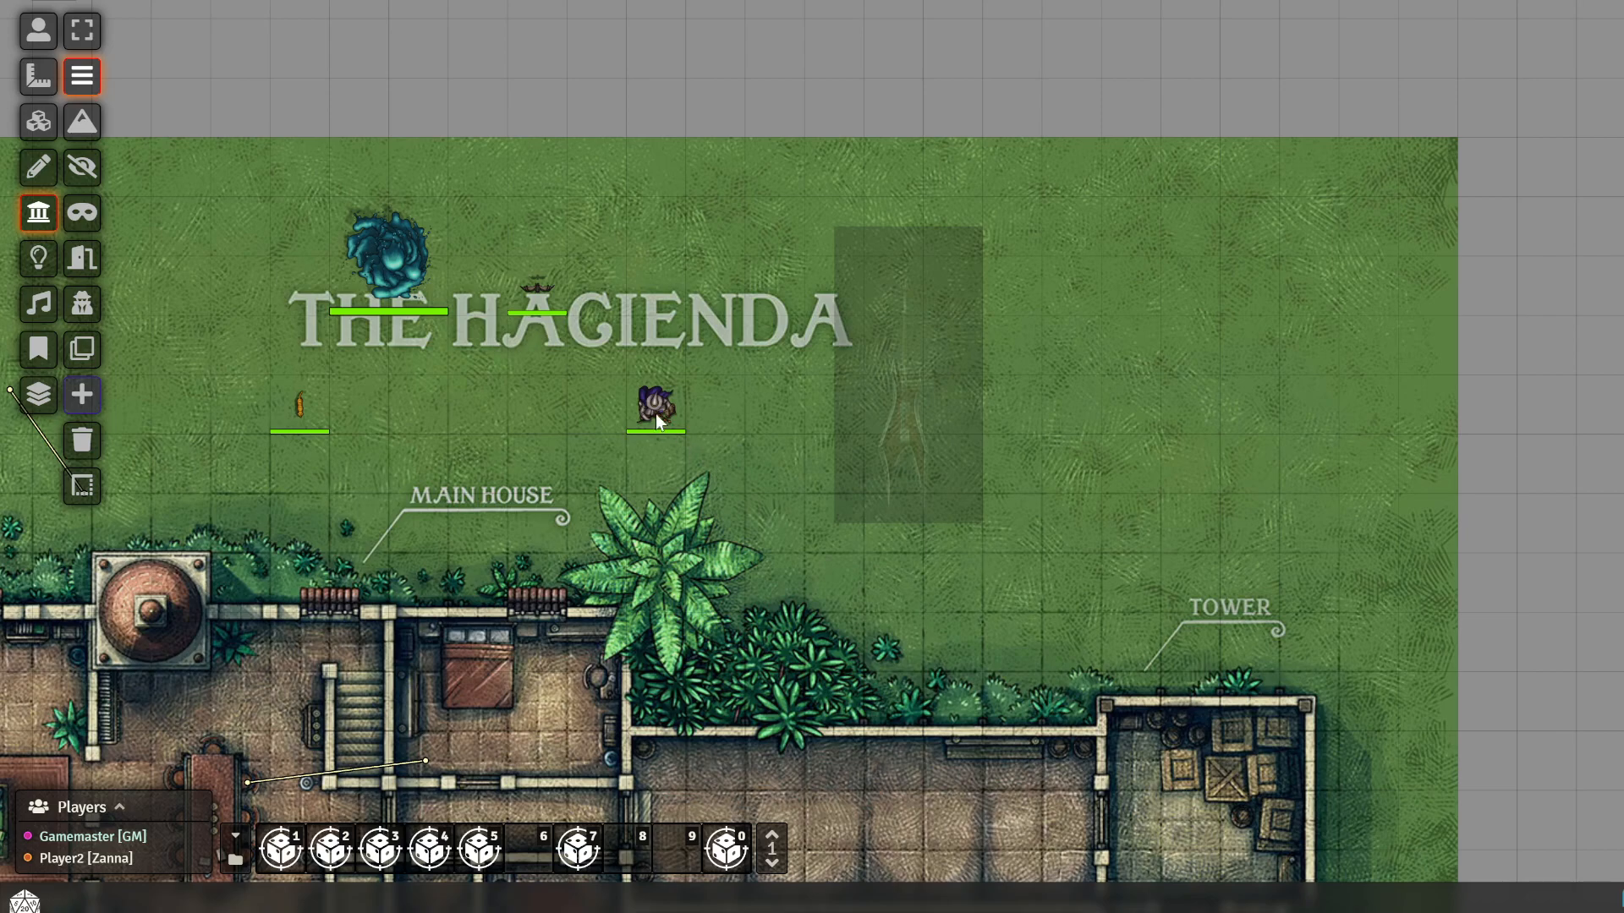
# Place the small house map image from the user data files as a new tile and move it over the guitar tile
pyautogui.click(54, 126)
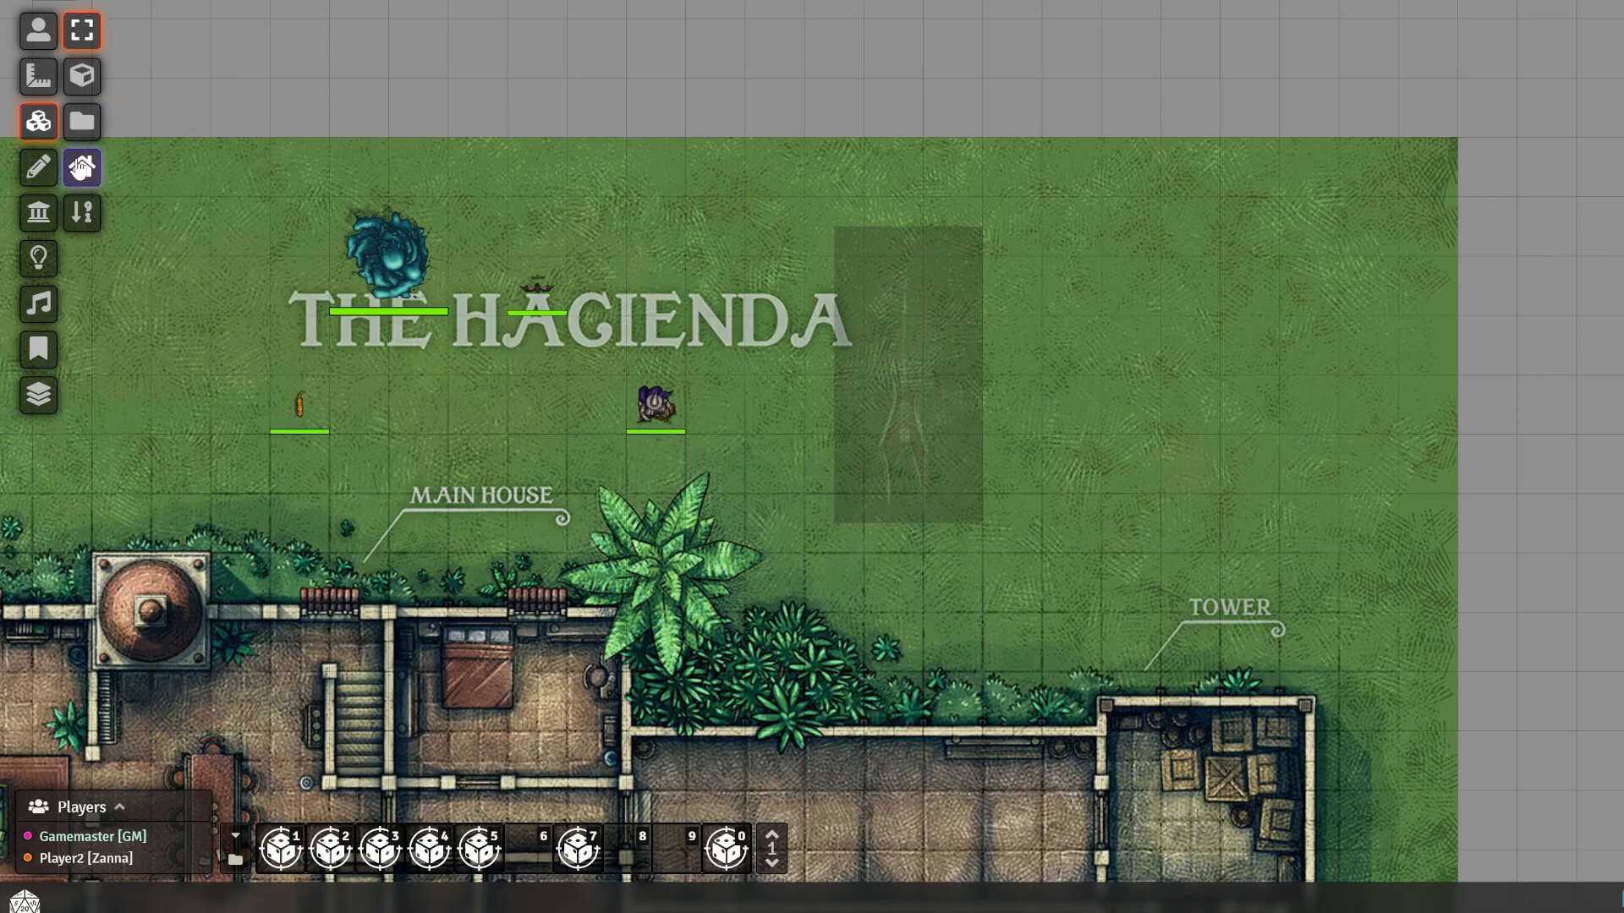
pyautogui.click(82, 121)
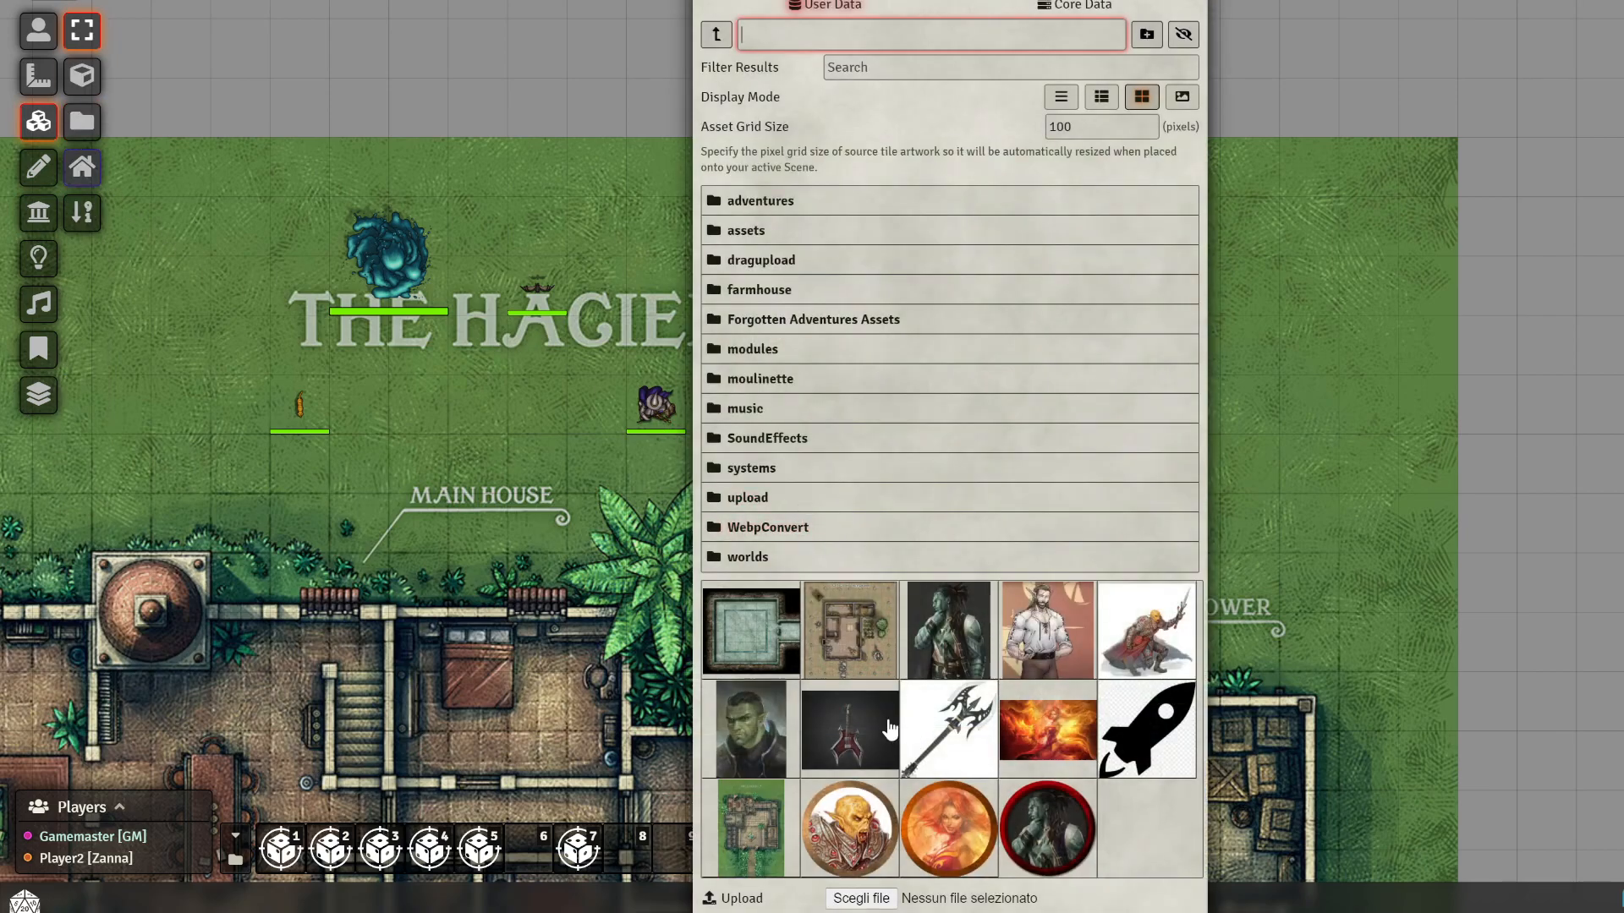
pyautogui.moveTo(847, 647); pyautogui.dragTo(439, 519)
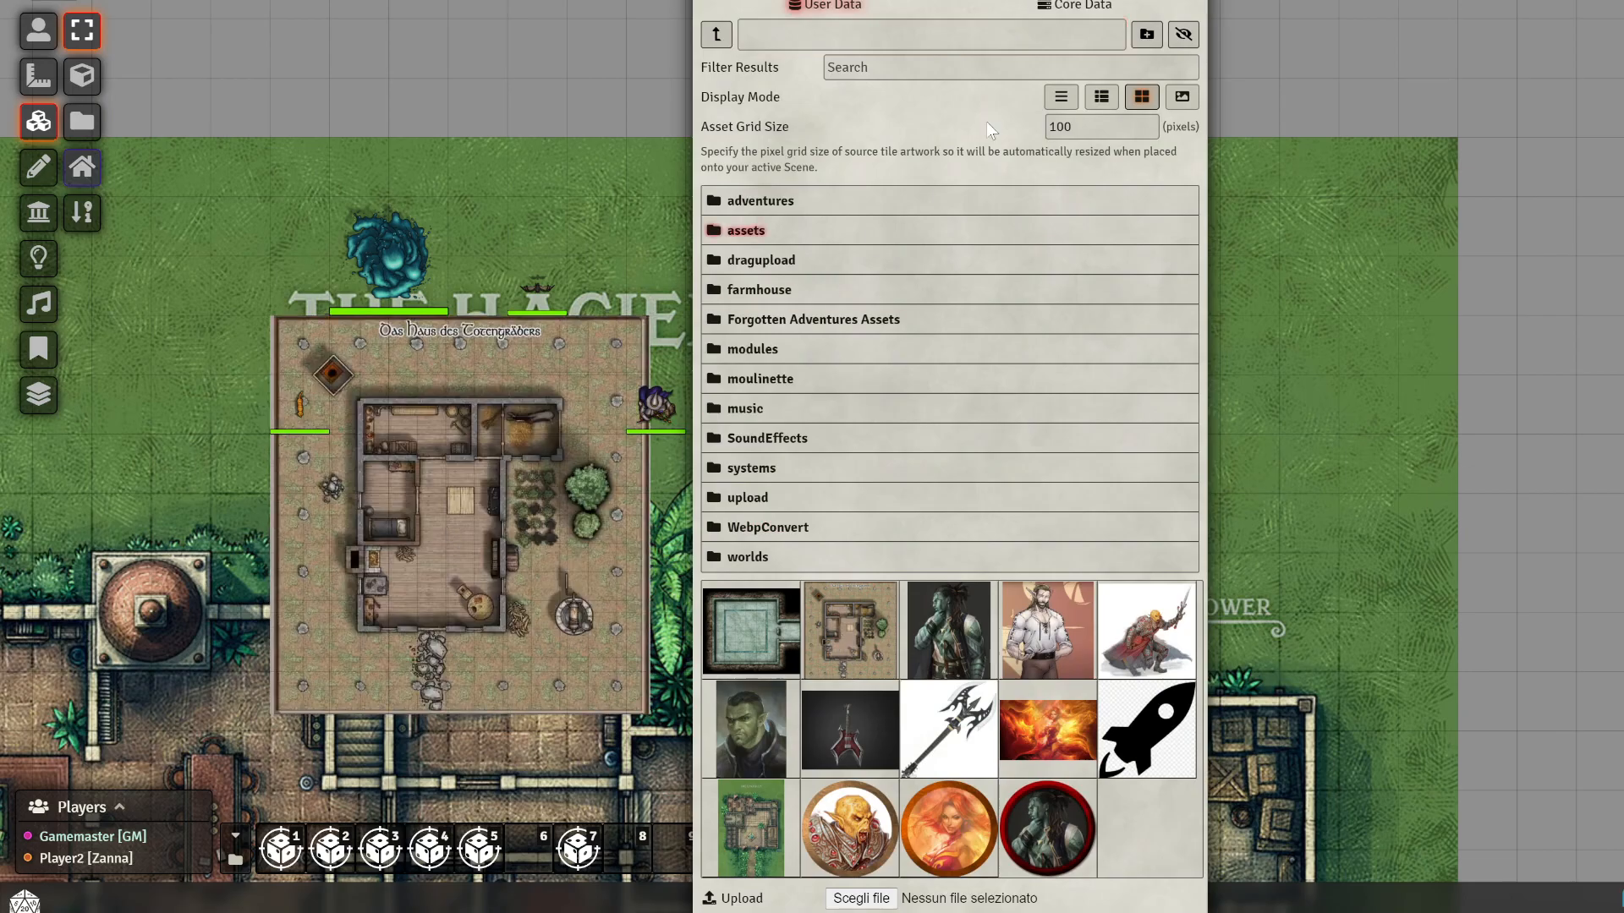
pyautogui.click(1188, 1)
pyautogui.click(368, 526)
pyautogui.moveTo(369, 528); pyautogui.dragTo(974, 347)
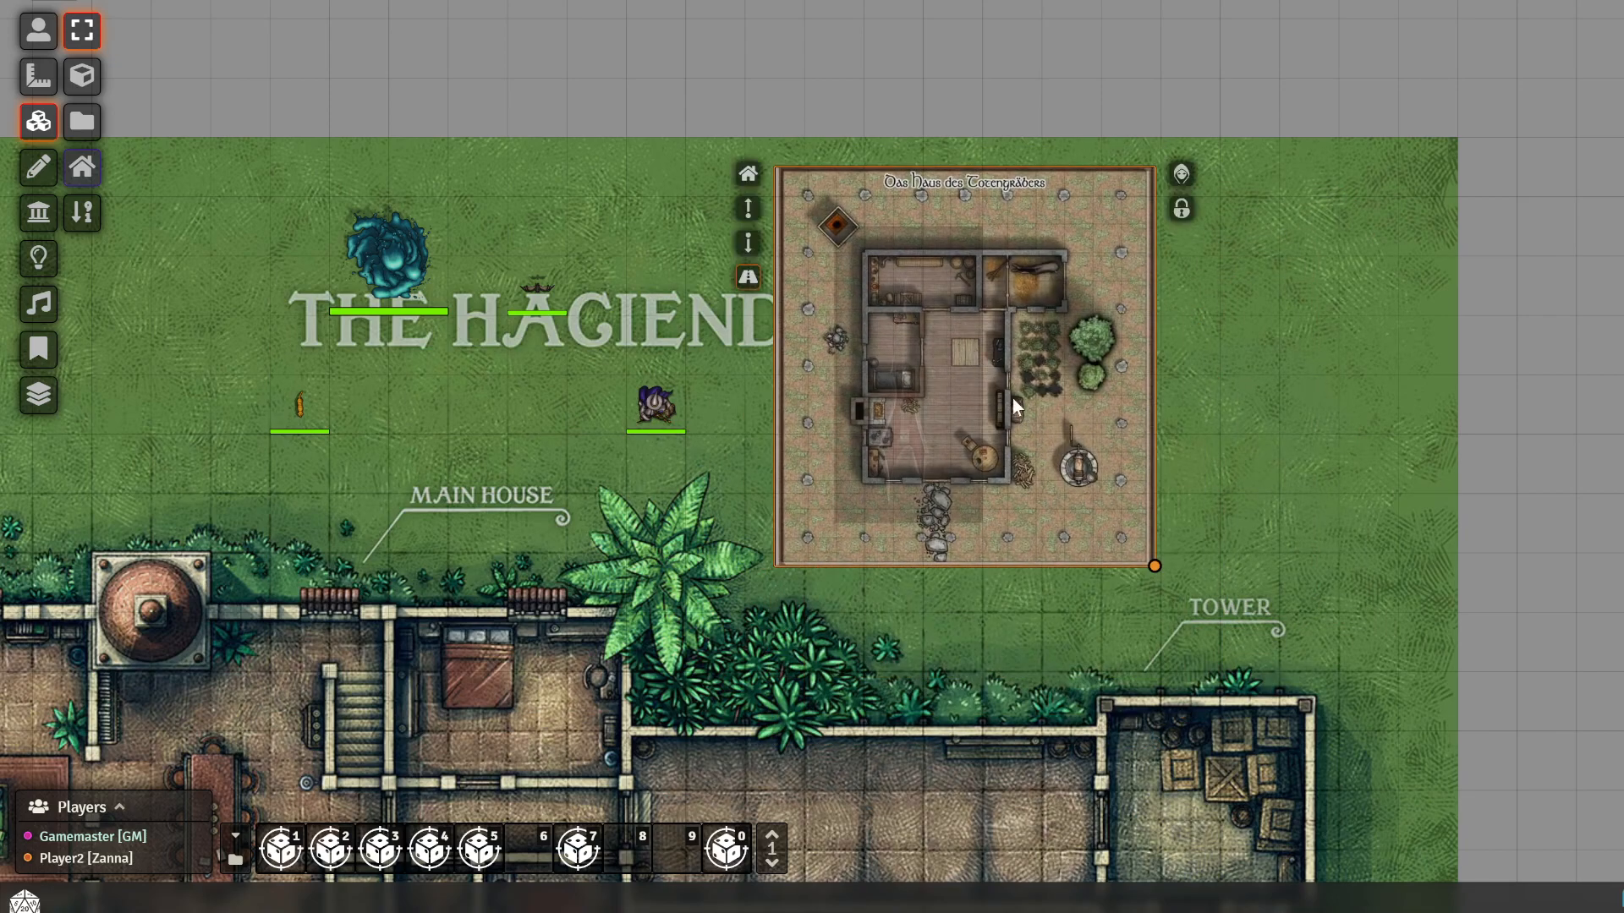
# Make the house map tile an overhead tile and set its Better Roof Mode to Hide (Hides Tile on Vision)
pyautogui.click(748, 175)
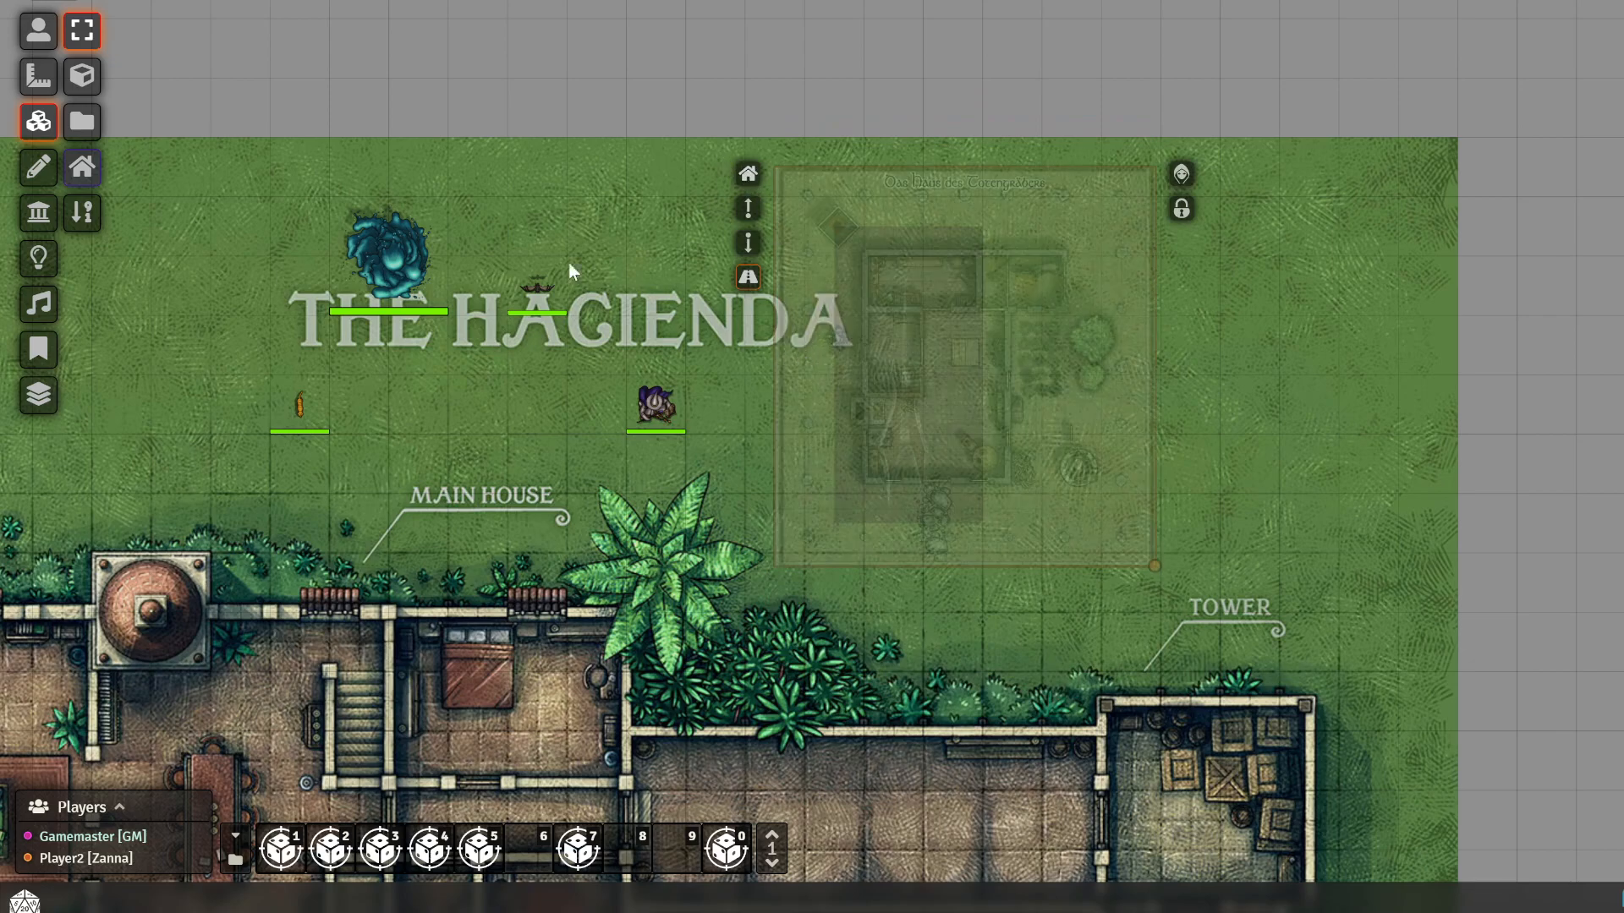
pyautogui.click(82, 166)
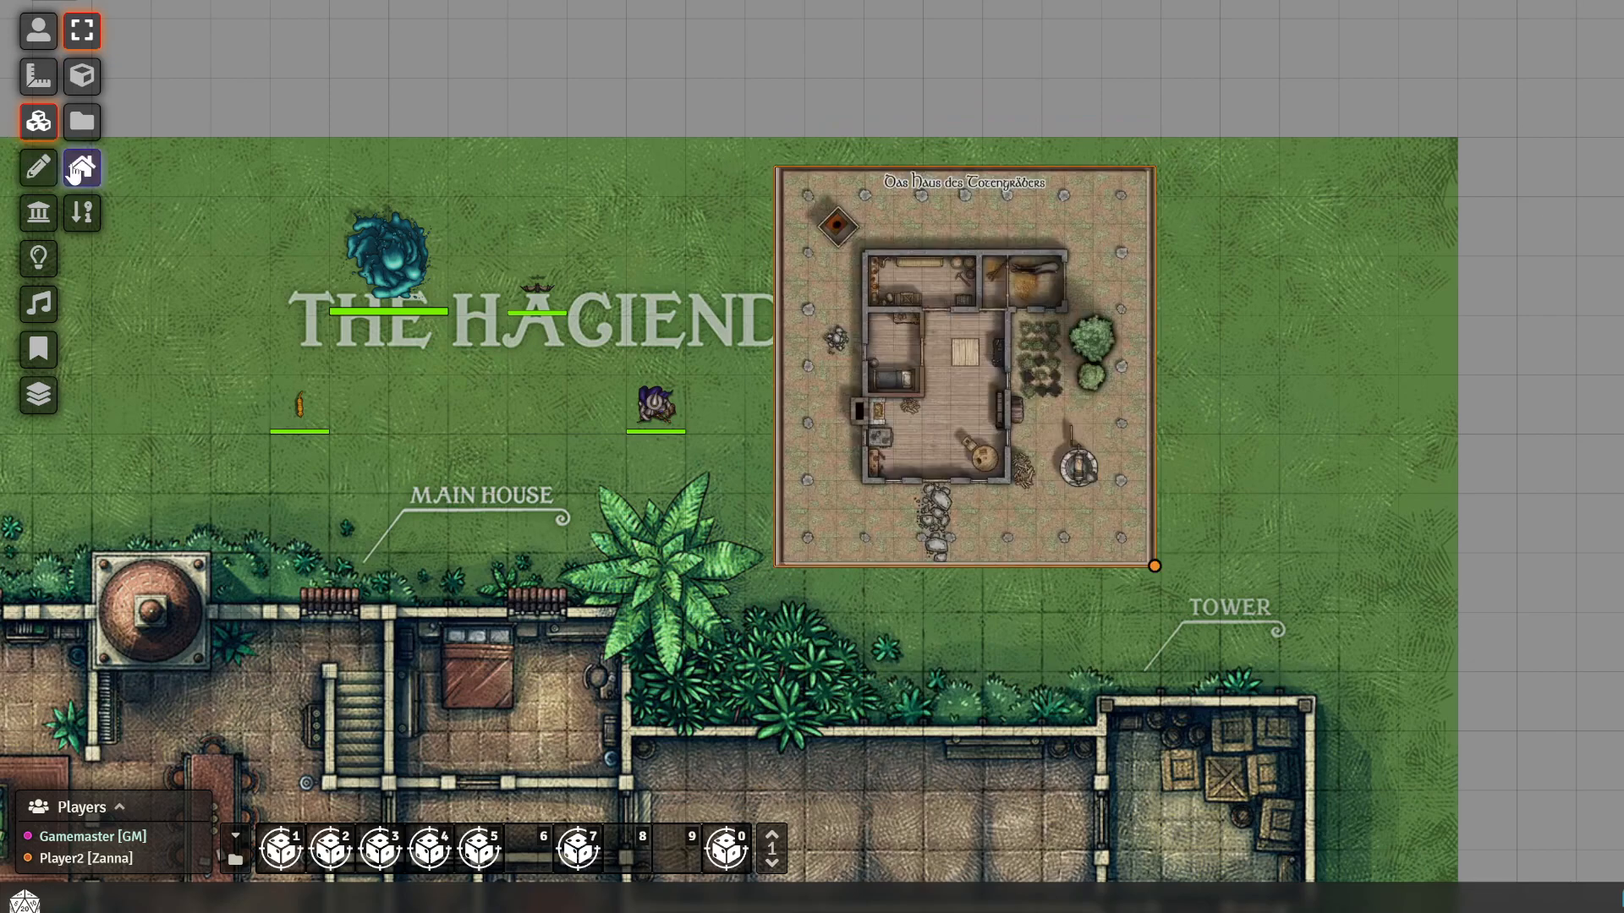
pyautogui.doubleClick(846, 345)
pyautogui.click(949, 292)
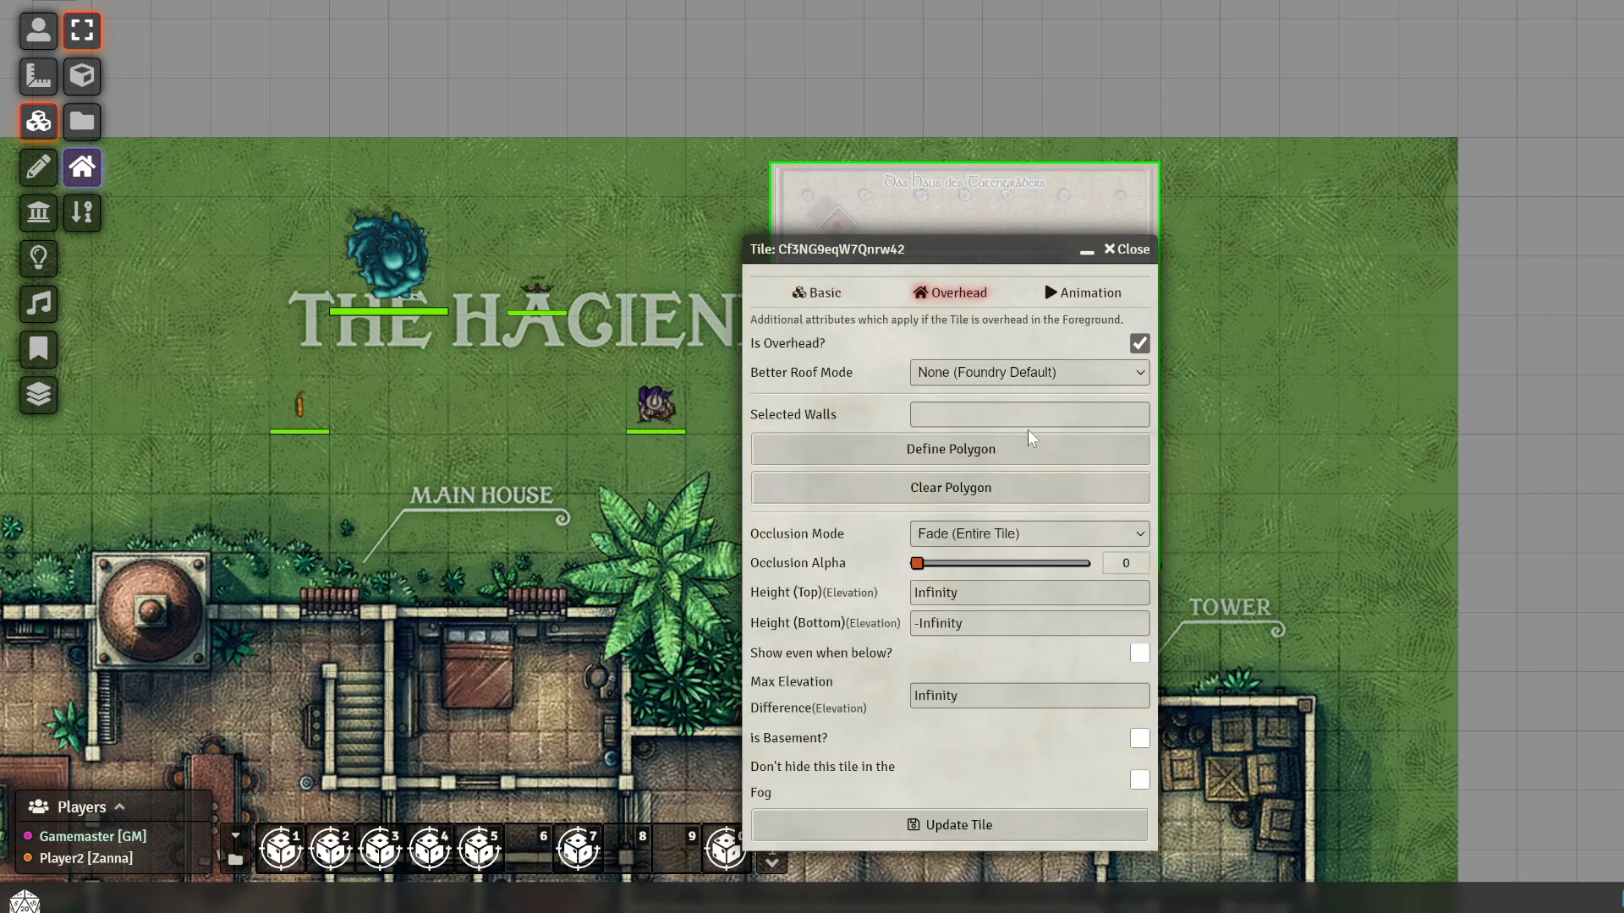
pyautogui.click(948, 430)
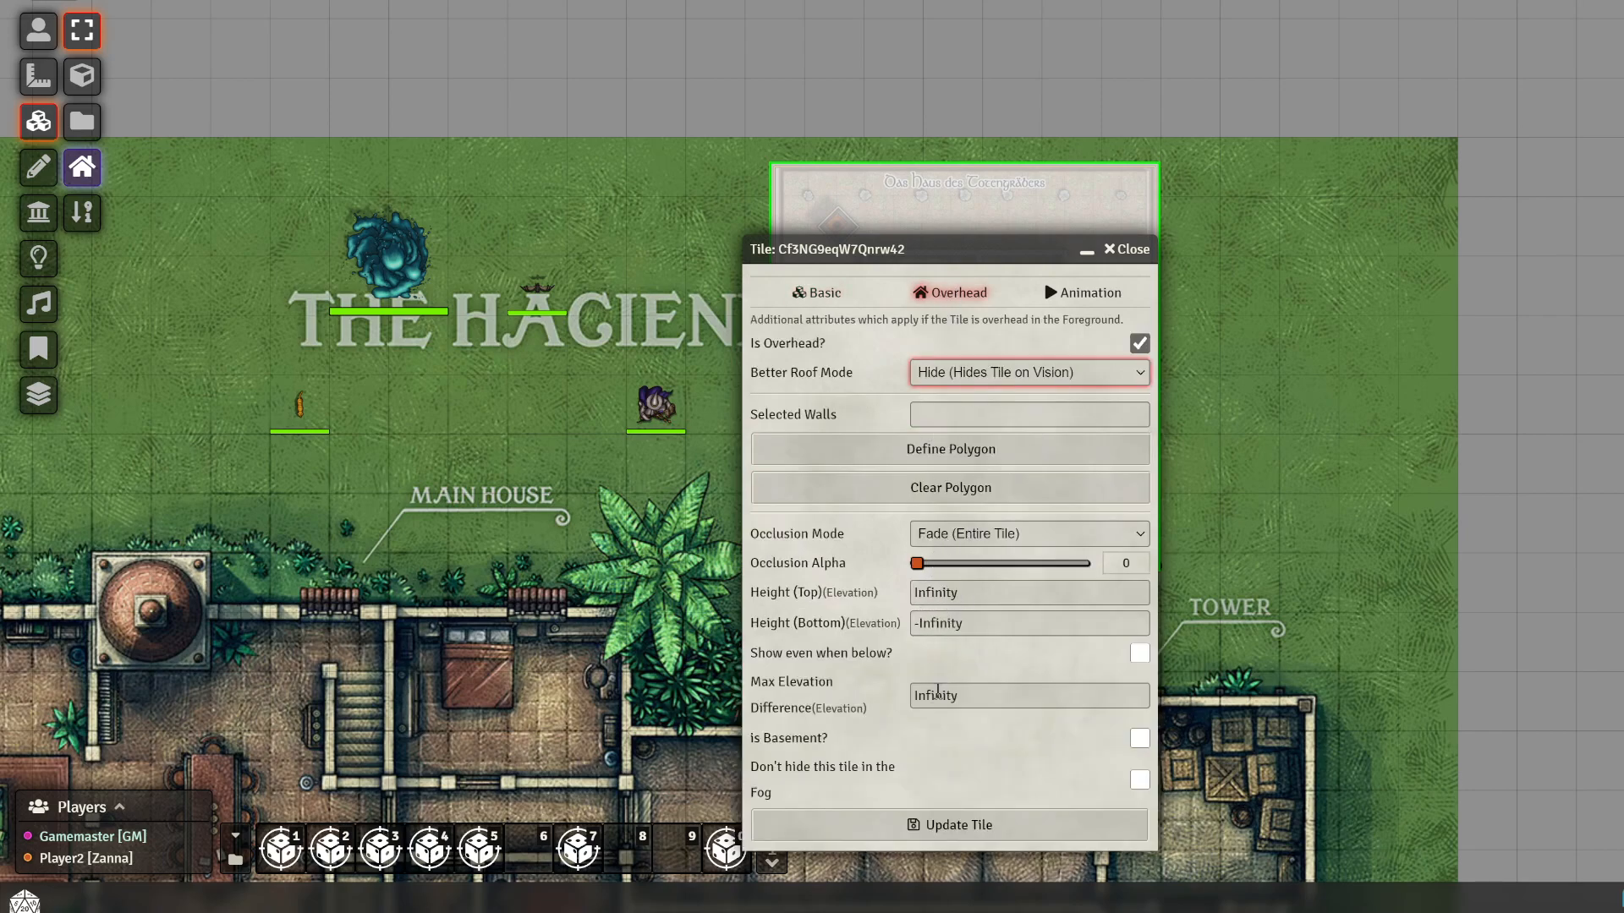
# Set the house map tile's height to 10 at the top and 0 at the bottom, and update the tile
pyautogui.click(986, 600)
pyautogui.write('10')
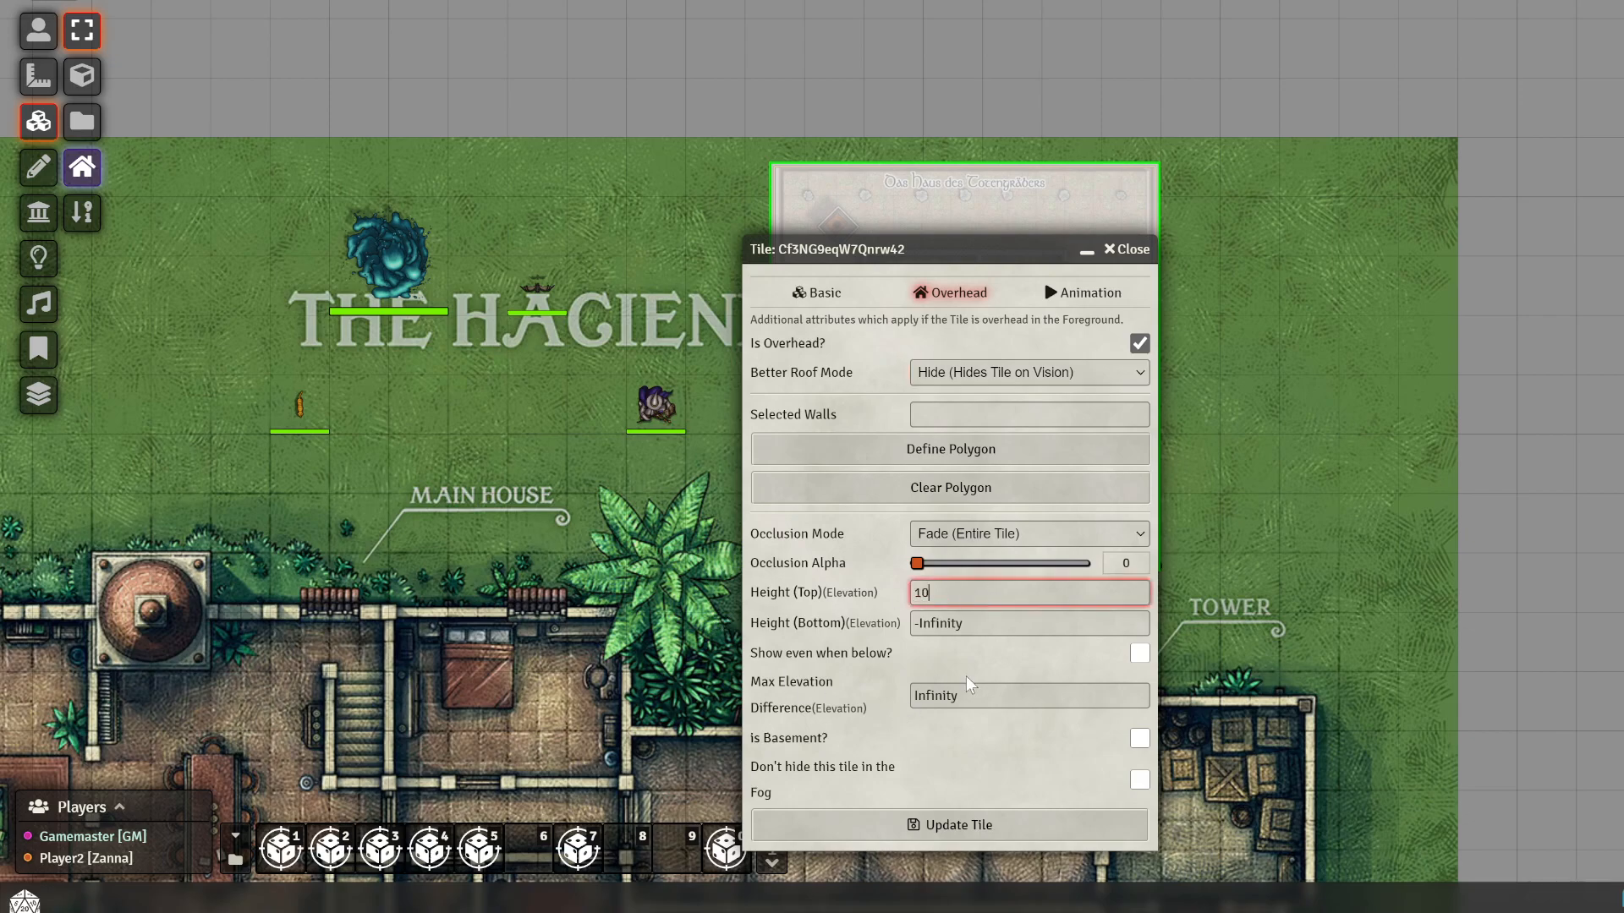
pyautogui.press('Tab')
pyautogui.write('0')
pyautogui.click(854, 825)
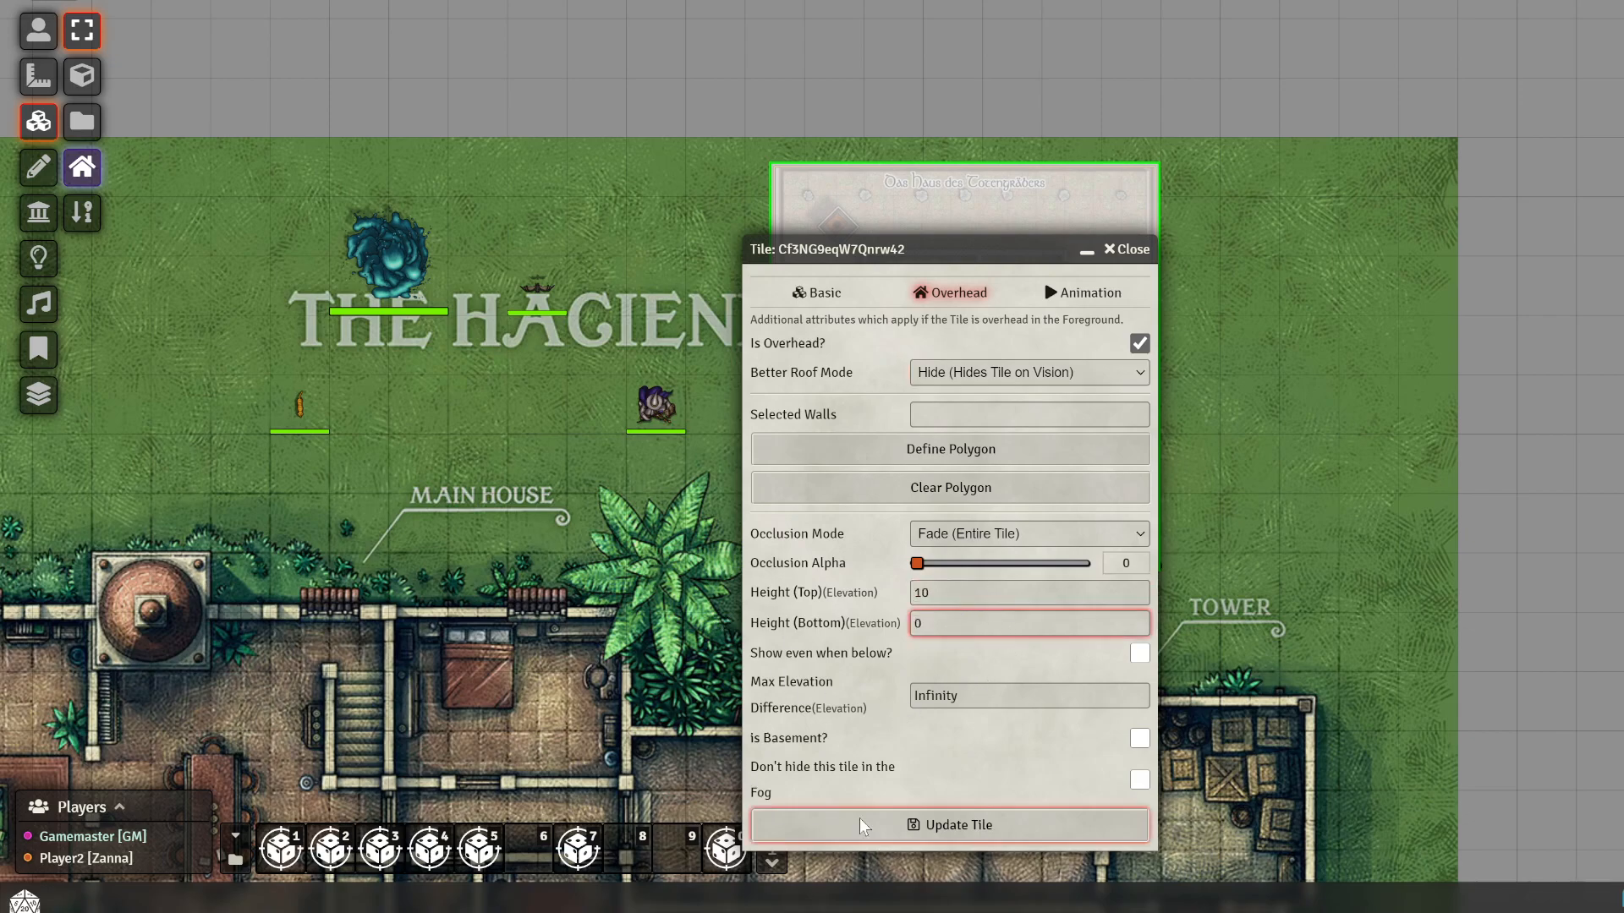
# Check the view with the character token selected and move it one square east, beside the house map tile
pyautogui.click(38, 30)
pyautogui.click(655, 404)
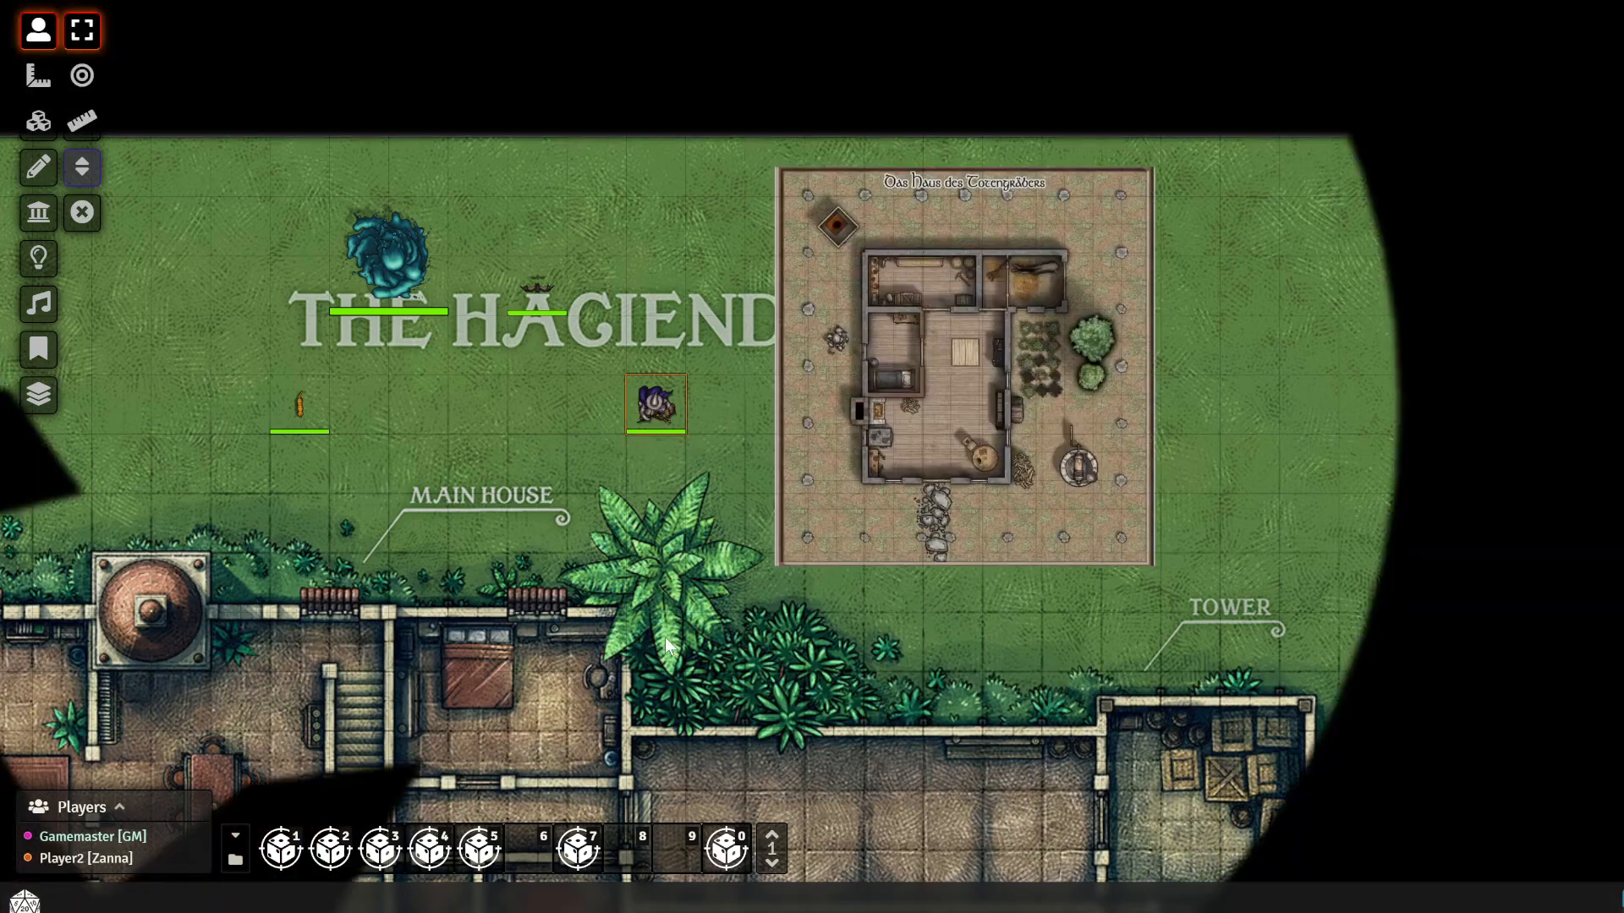
pyautogui.moveTo(642, 420); pyautogui.dragTo(800, 392)
pyautogui.click(687, 587)
pyautogui.press('Left')
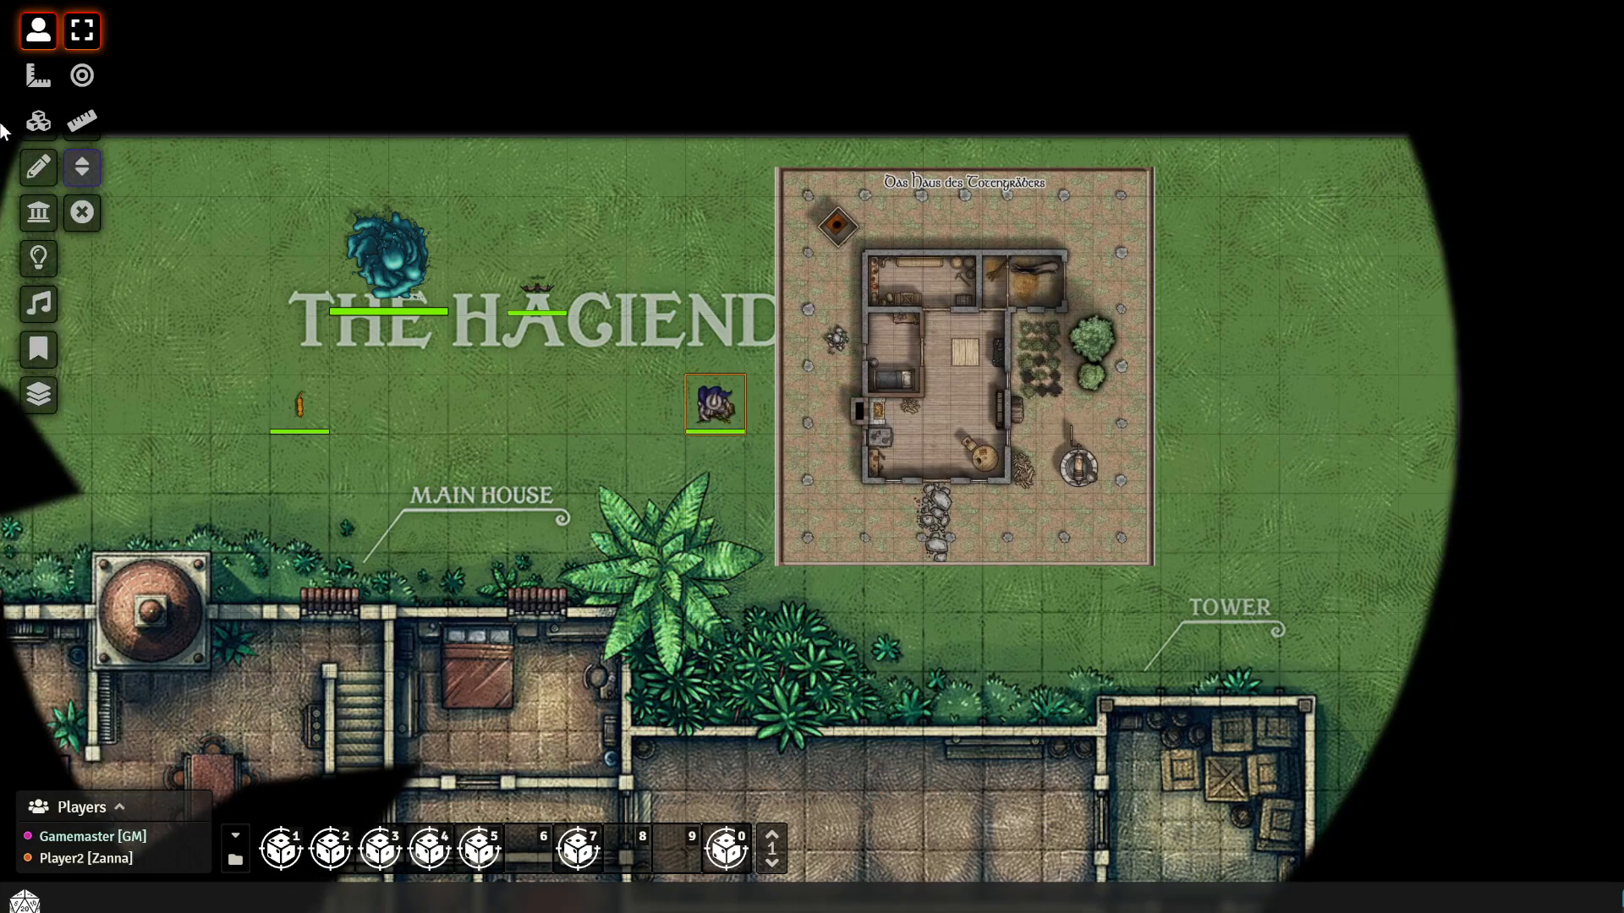
# Move the guitar tile south so it sticks out below the house map tile, and view them with the character token selected
pyautogui.click(38, 124)
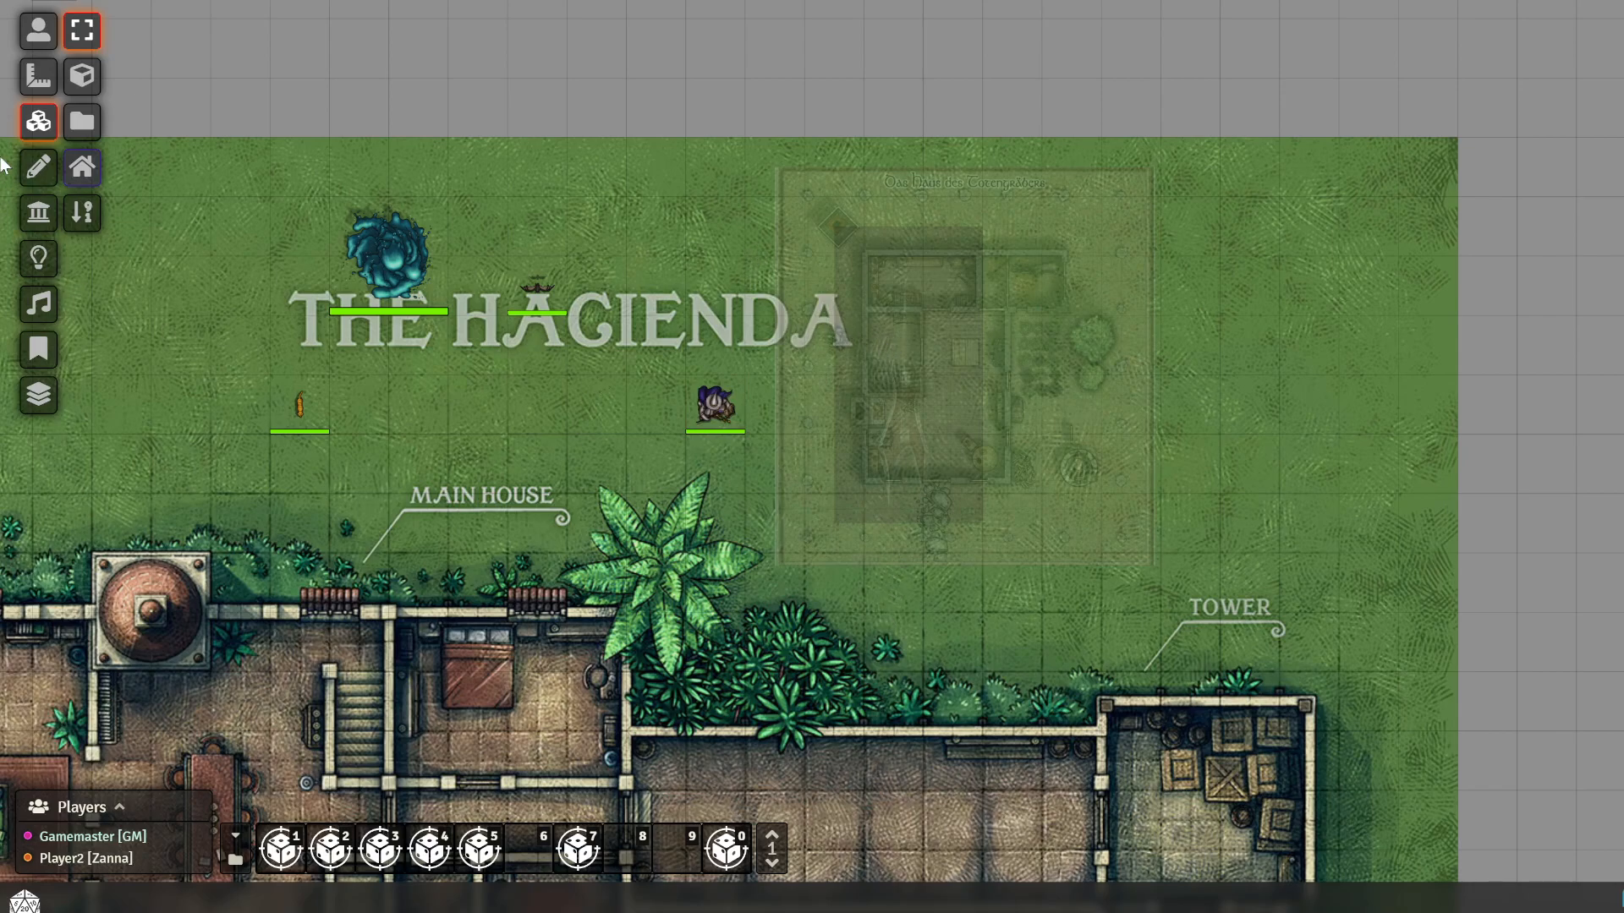
pyautogui.click(74, 164)
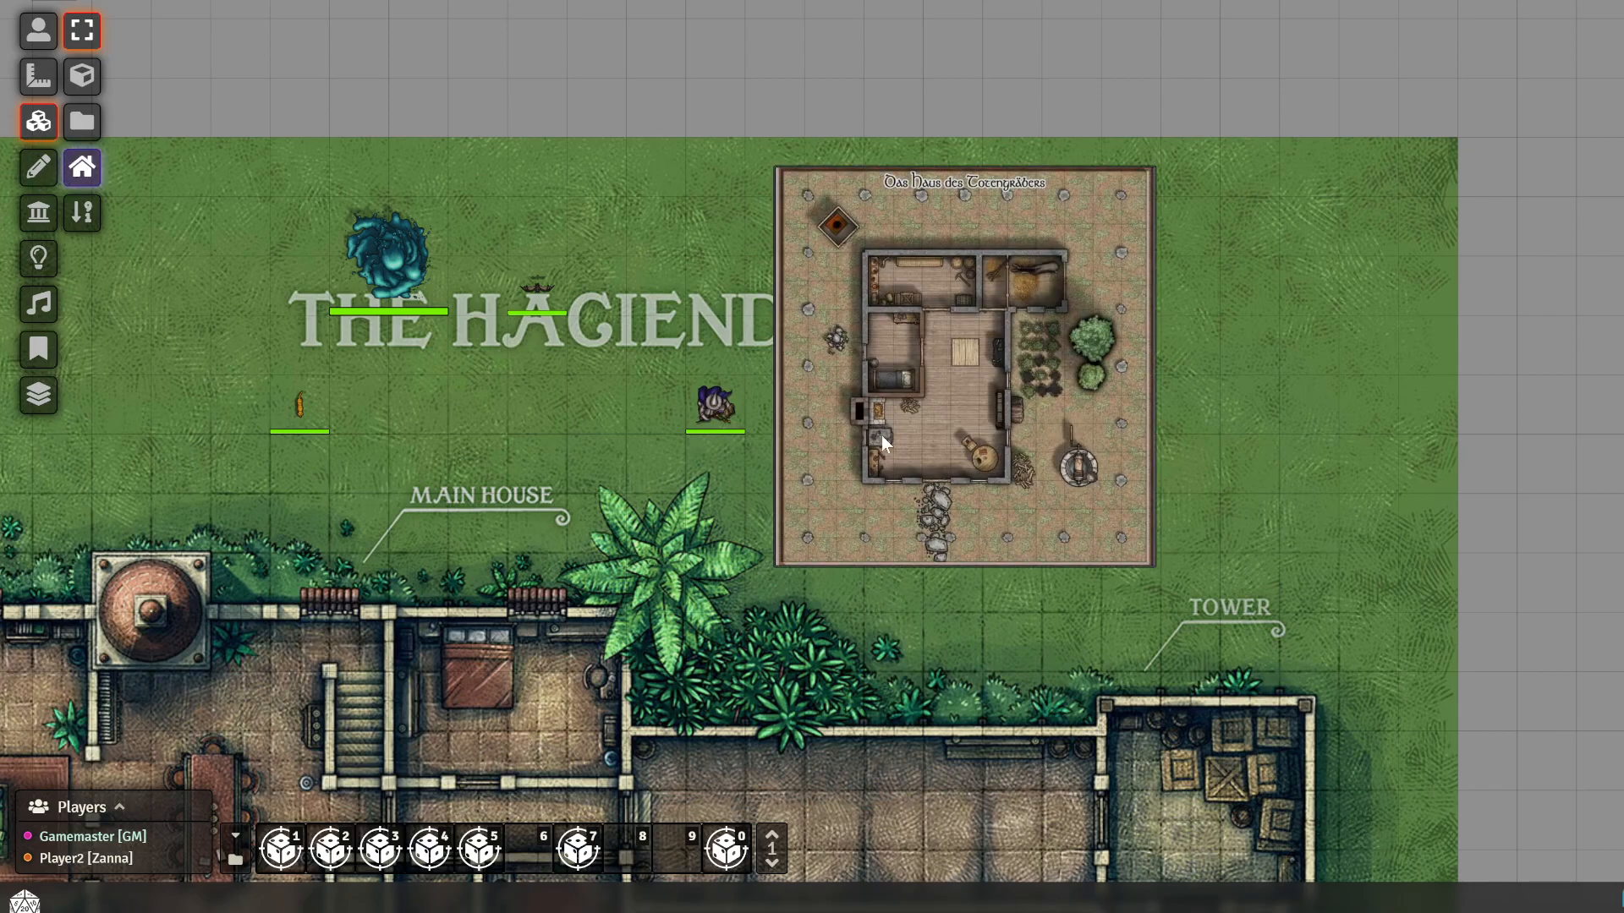
pyautogui.moveTo(881, 435); pyautogui.dragTo(1029, 406)
pyautogui.click(854, 400)
pyautogui.moveTo(890, 298); pyautogui.dragTo(880, 455)
pyautogui.moveTo(1051, 350); pyautogui.dragTo(873, 378)
pyautogui.click(38, 30)
pyautogui.click(741, 419)
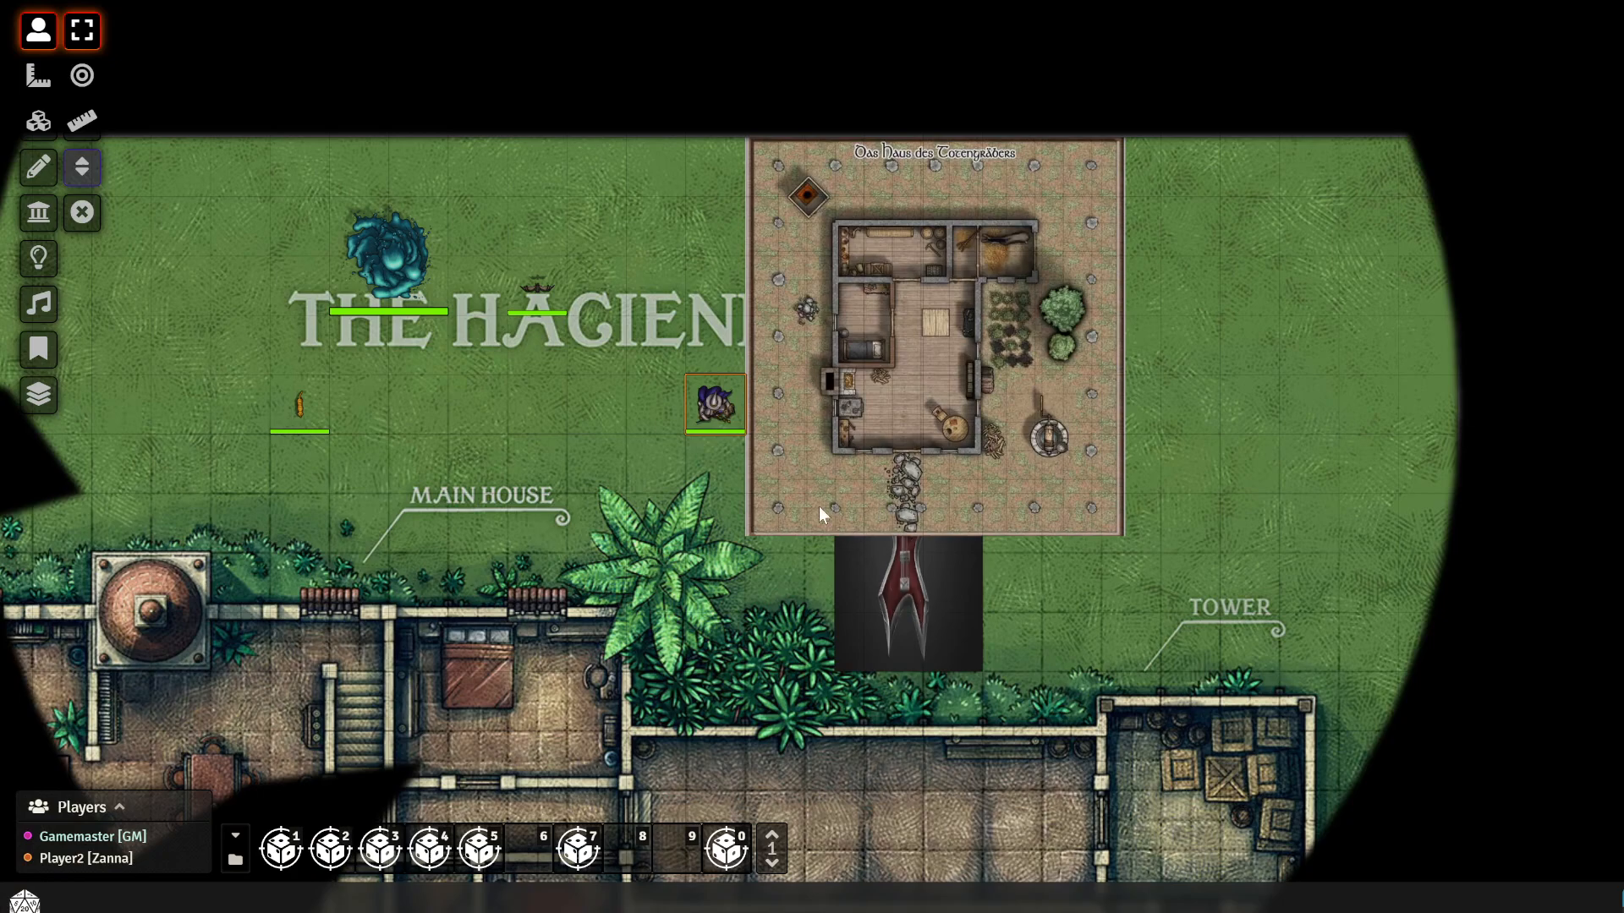
# Mark the guitar tile as a basement tile, update it, and check the view with the character token selected
pyautogui.click(38, 121)
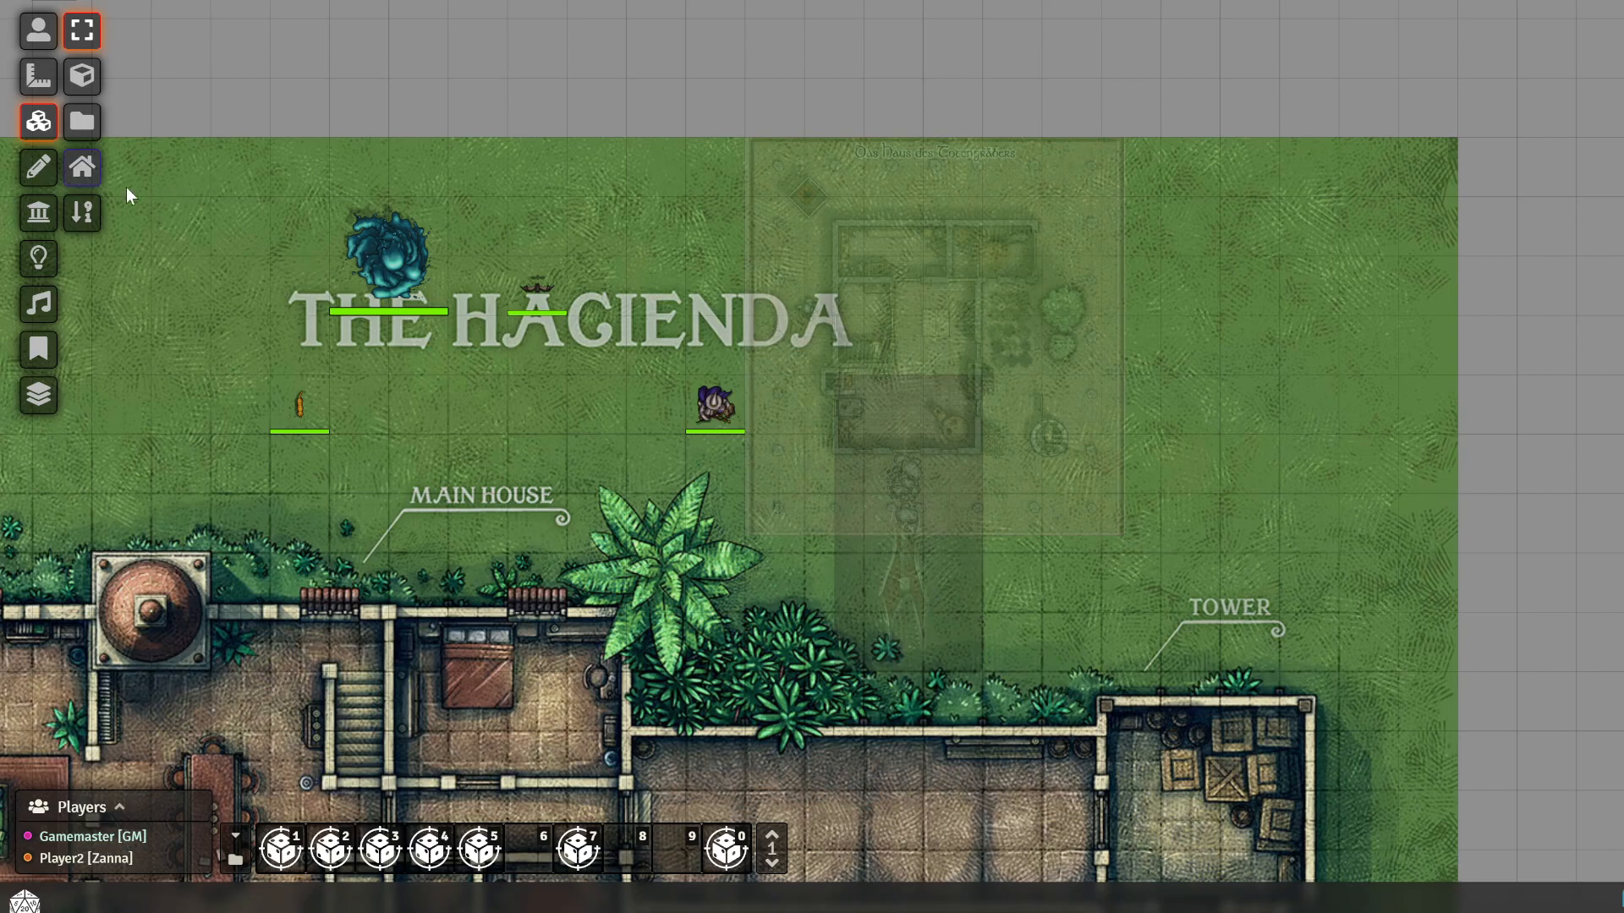
pyautogui.click(82, 167)
pyautogui.doubleClick(920, 626)
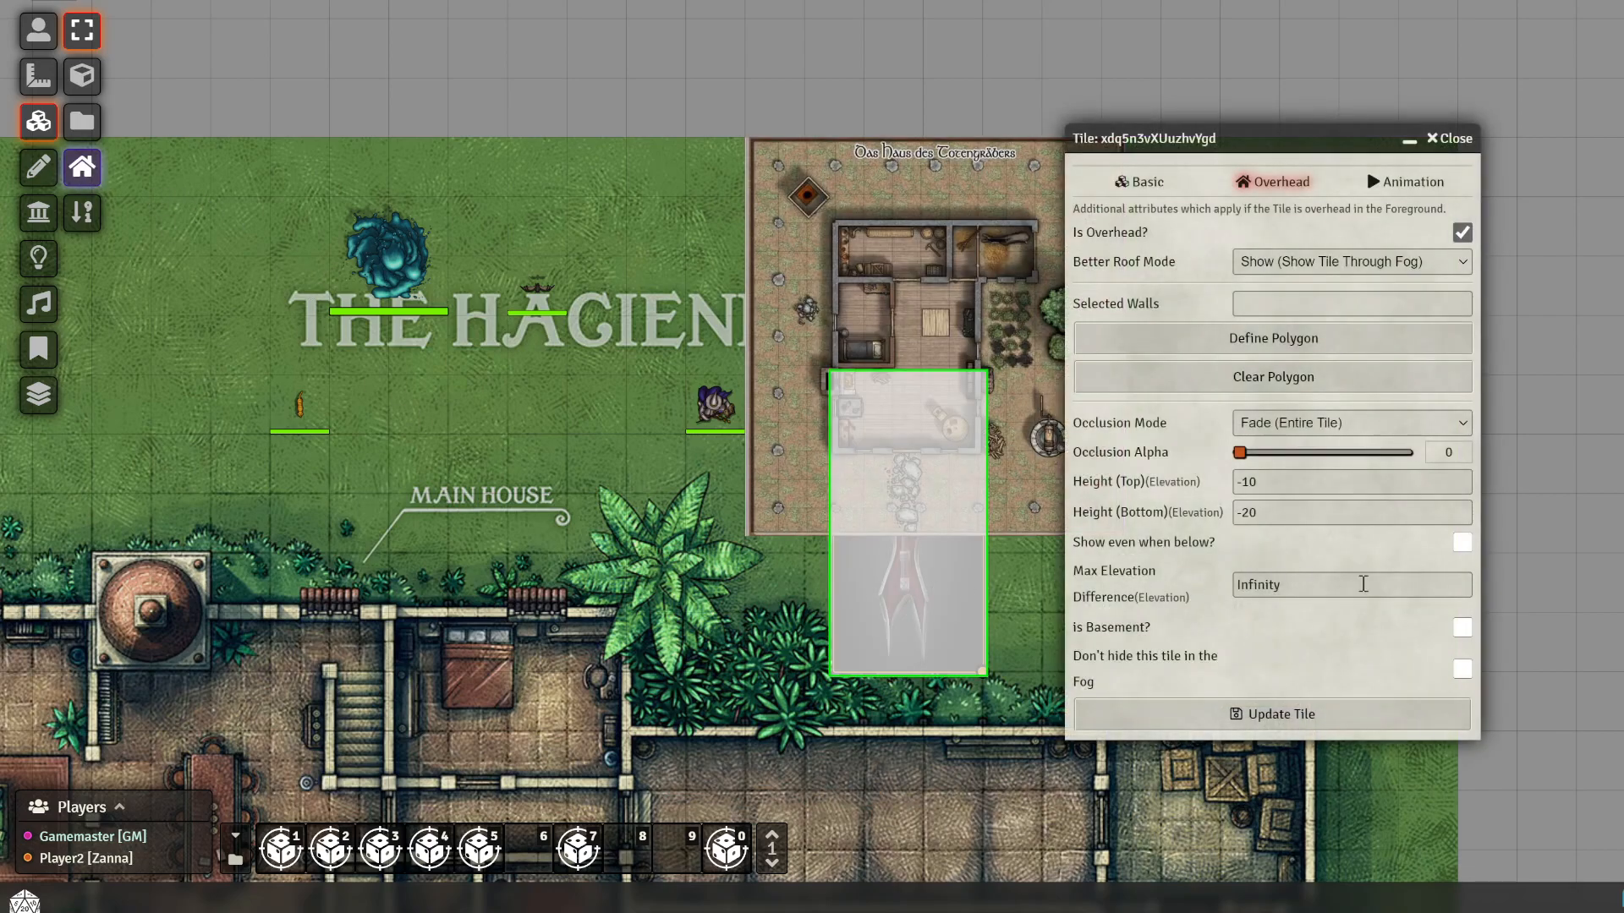
pyautogui.click(1462, 628)
pyautogui.click(1429, 715)
pyautogui.click(38, 31)
pyautogui.click(714, 401)
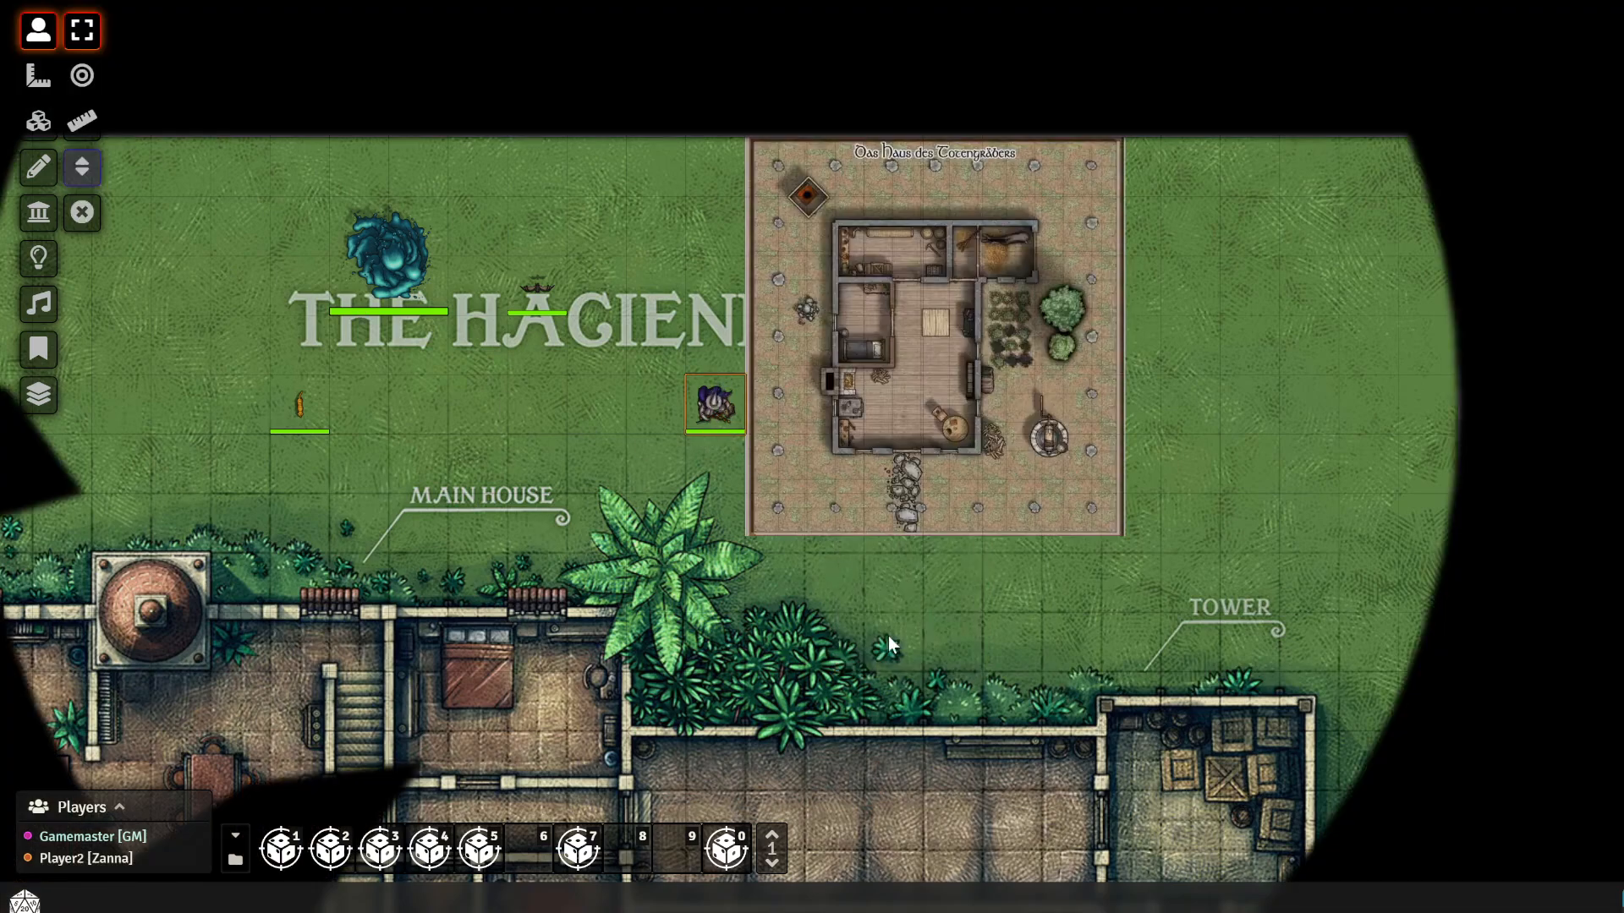
# Move the character token one square west and review the guitar tile's overhead settings
pyautogui.moveTo(715, 431); pyautogui.dragTo(658, 367)
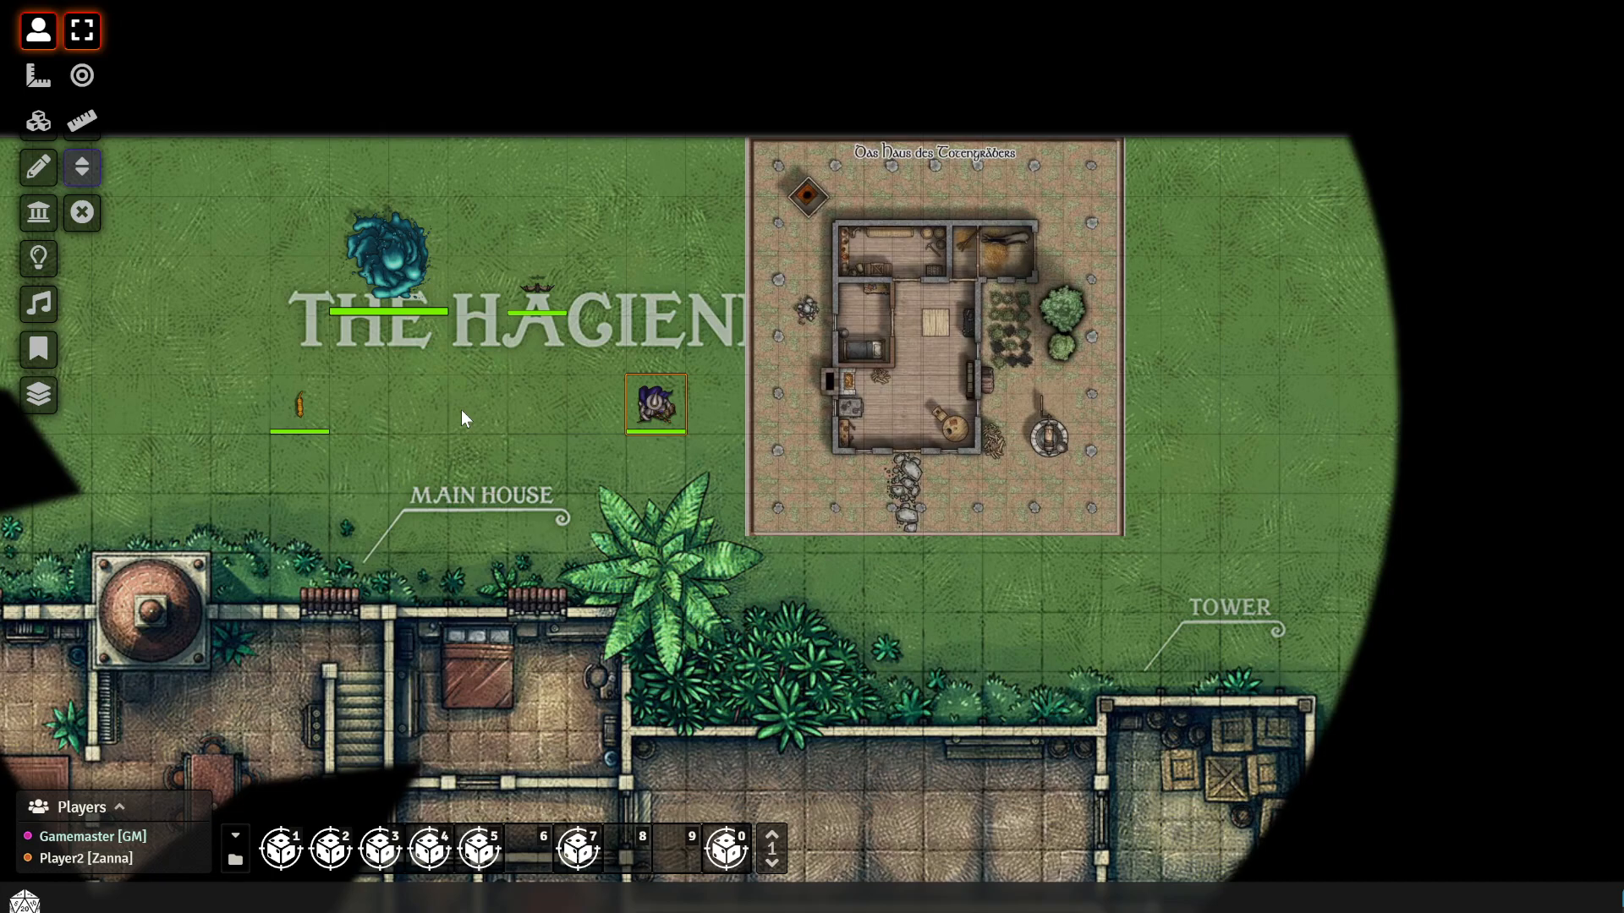
pyautogui.click(38, 121)
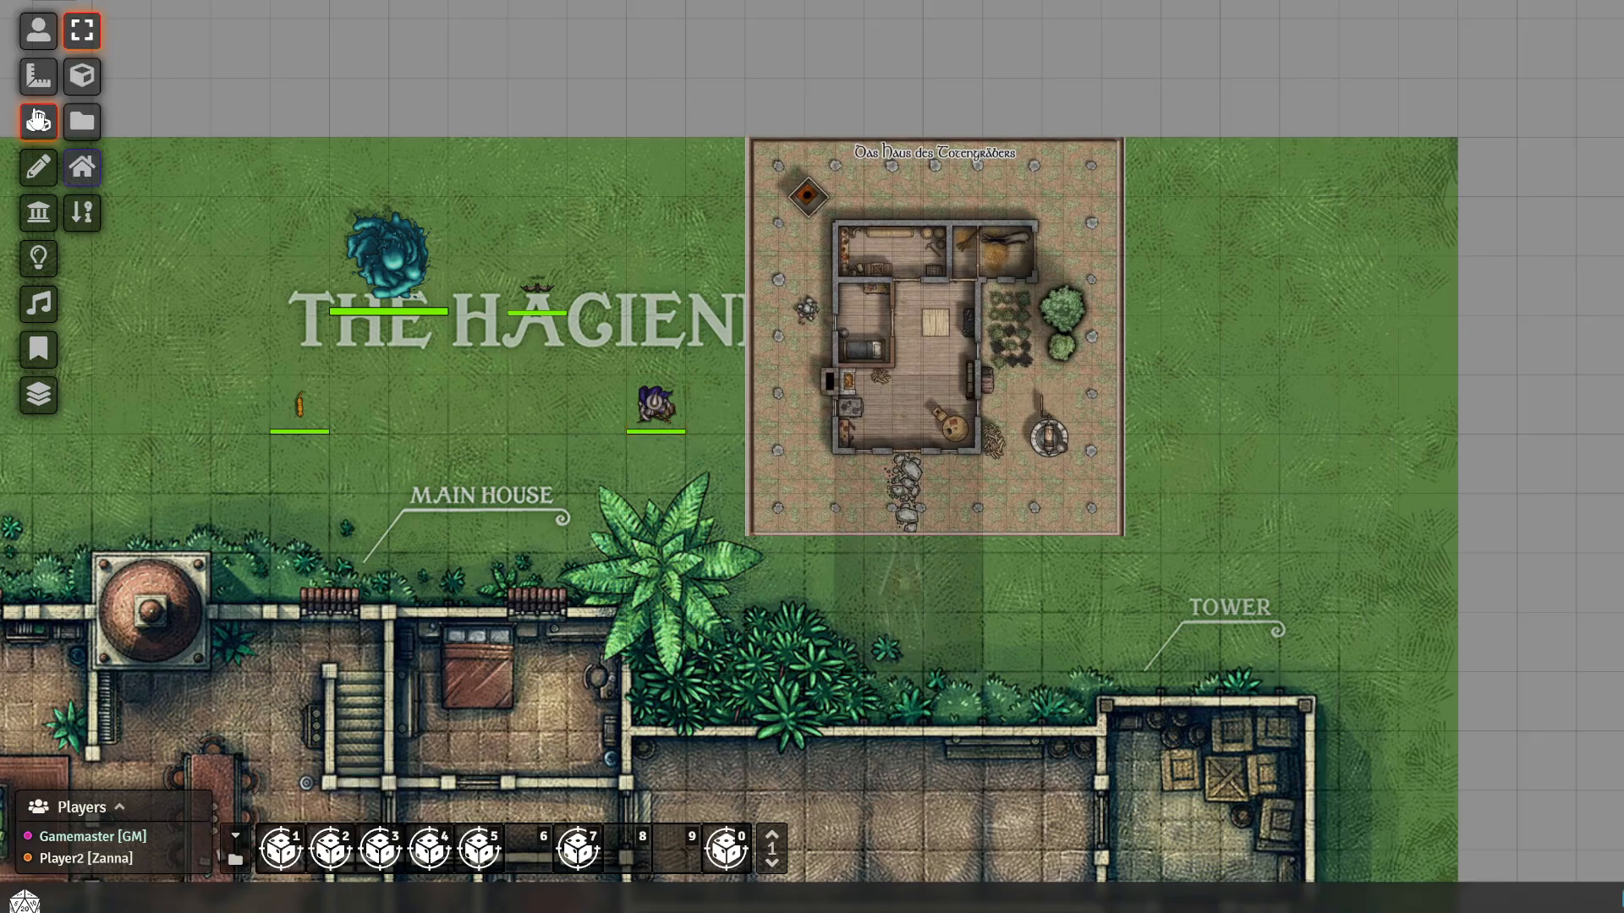
pyautogui.doubleClick(863, 596)
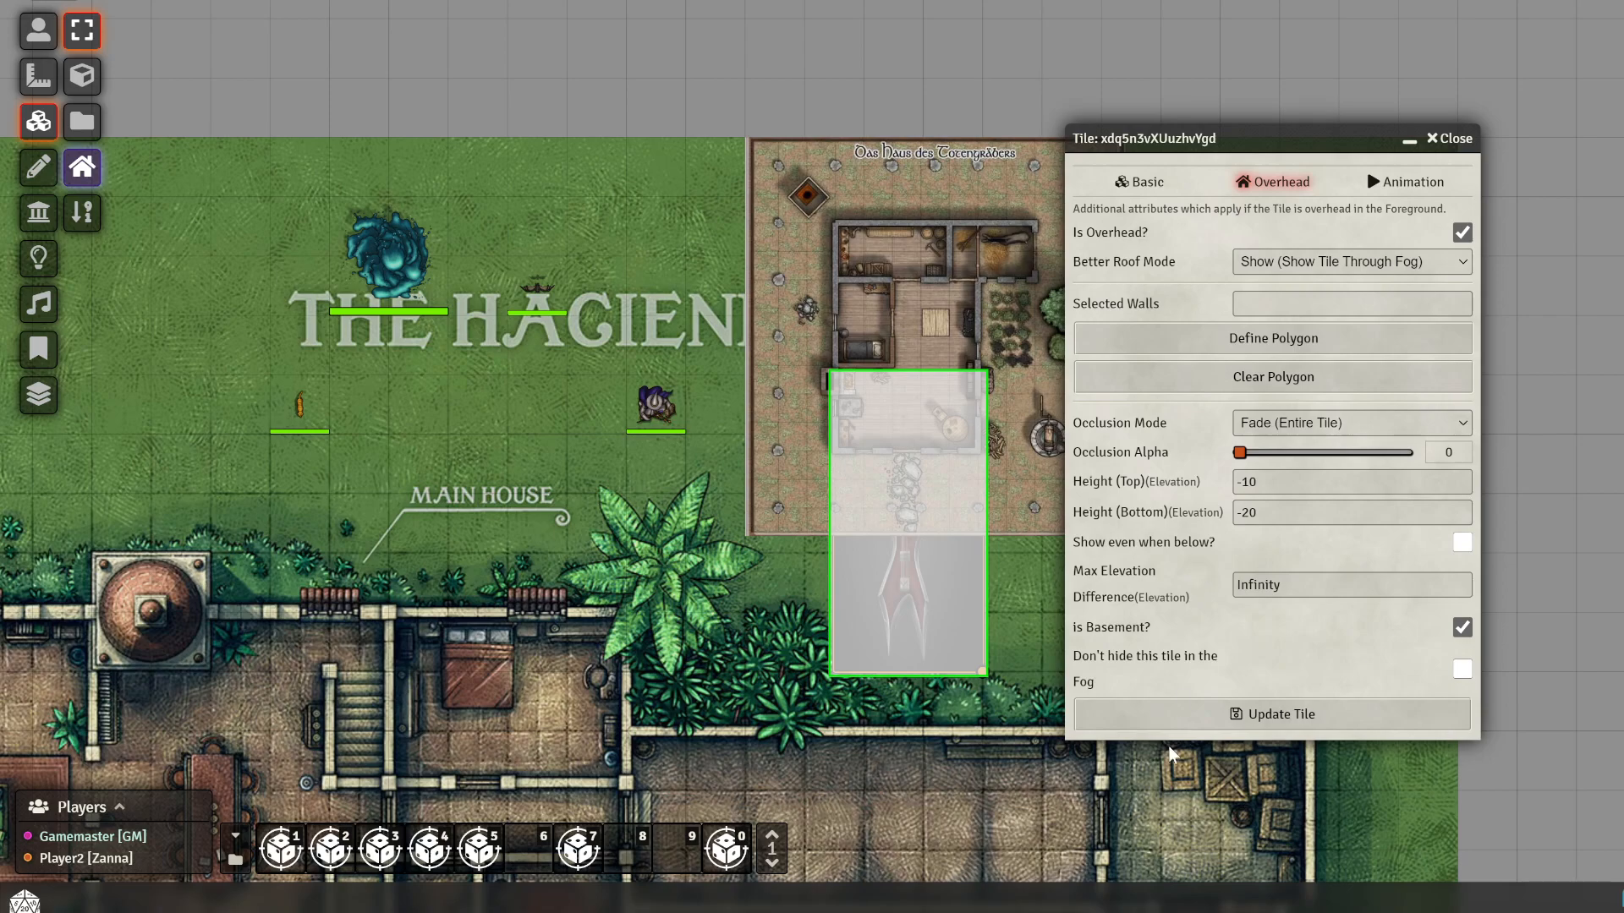
pyautogui.click(1173, 717)
pyautogui.click(38, 29)
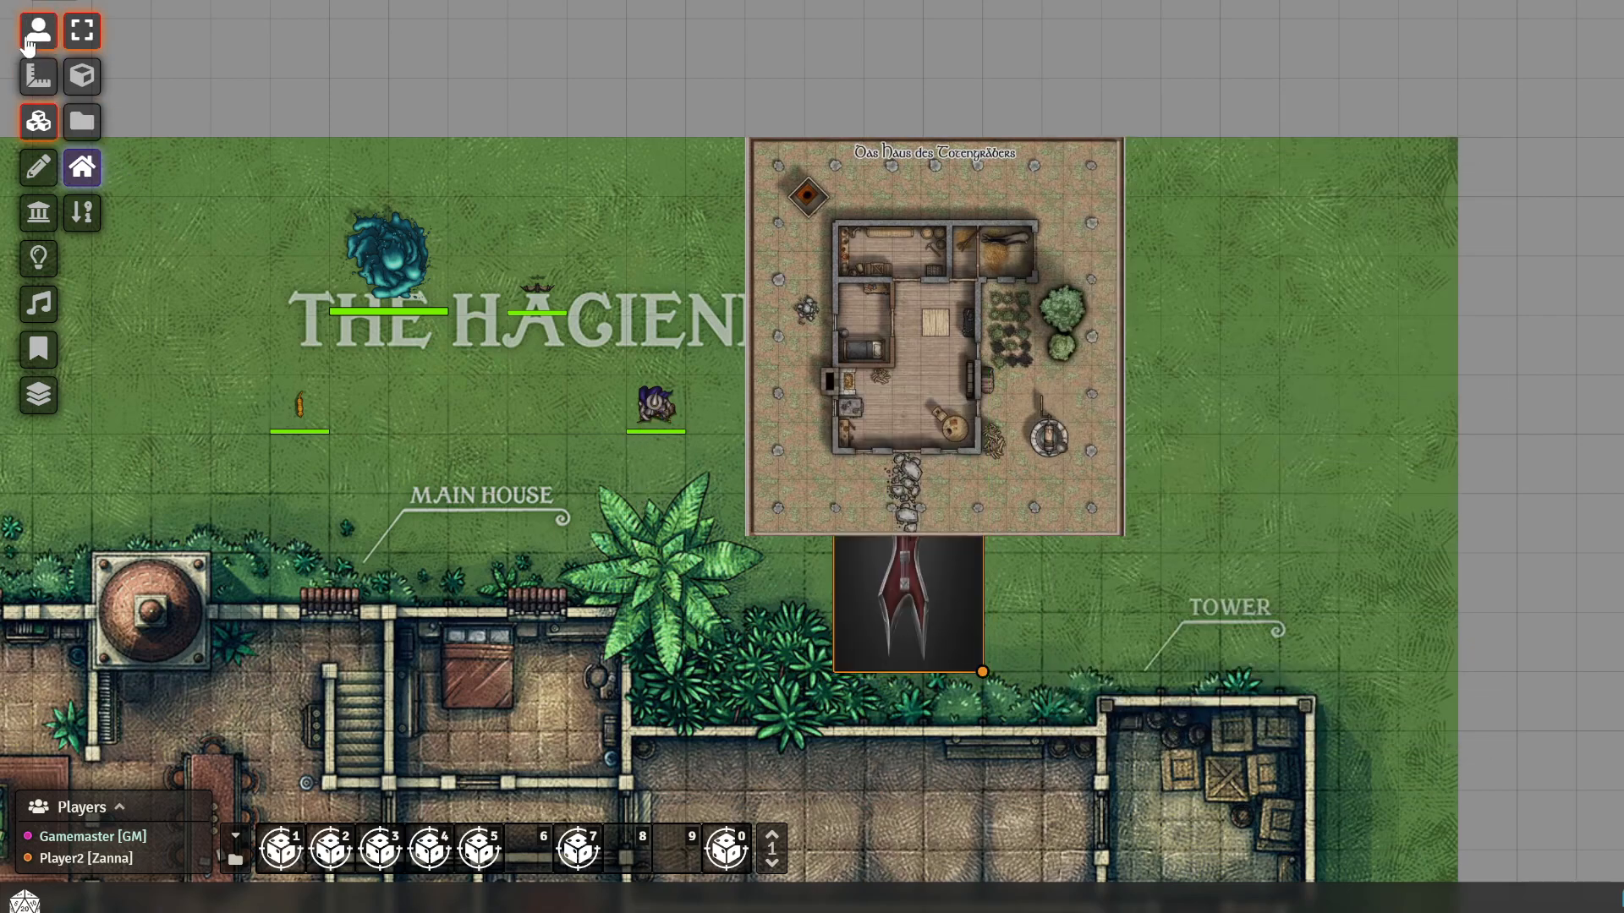
# Move the character token below the house map tile, set its elevation to -20, and move it onto the guitar tile
pyautogui.click(660, 411)
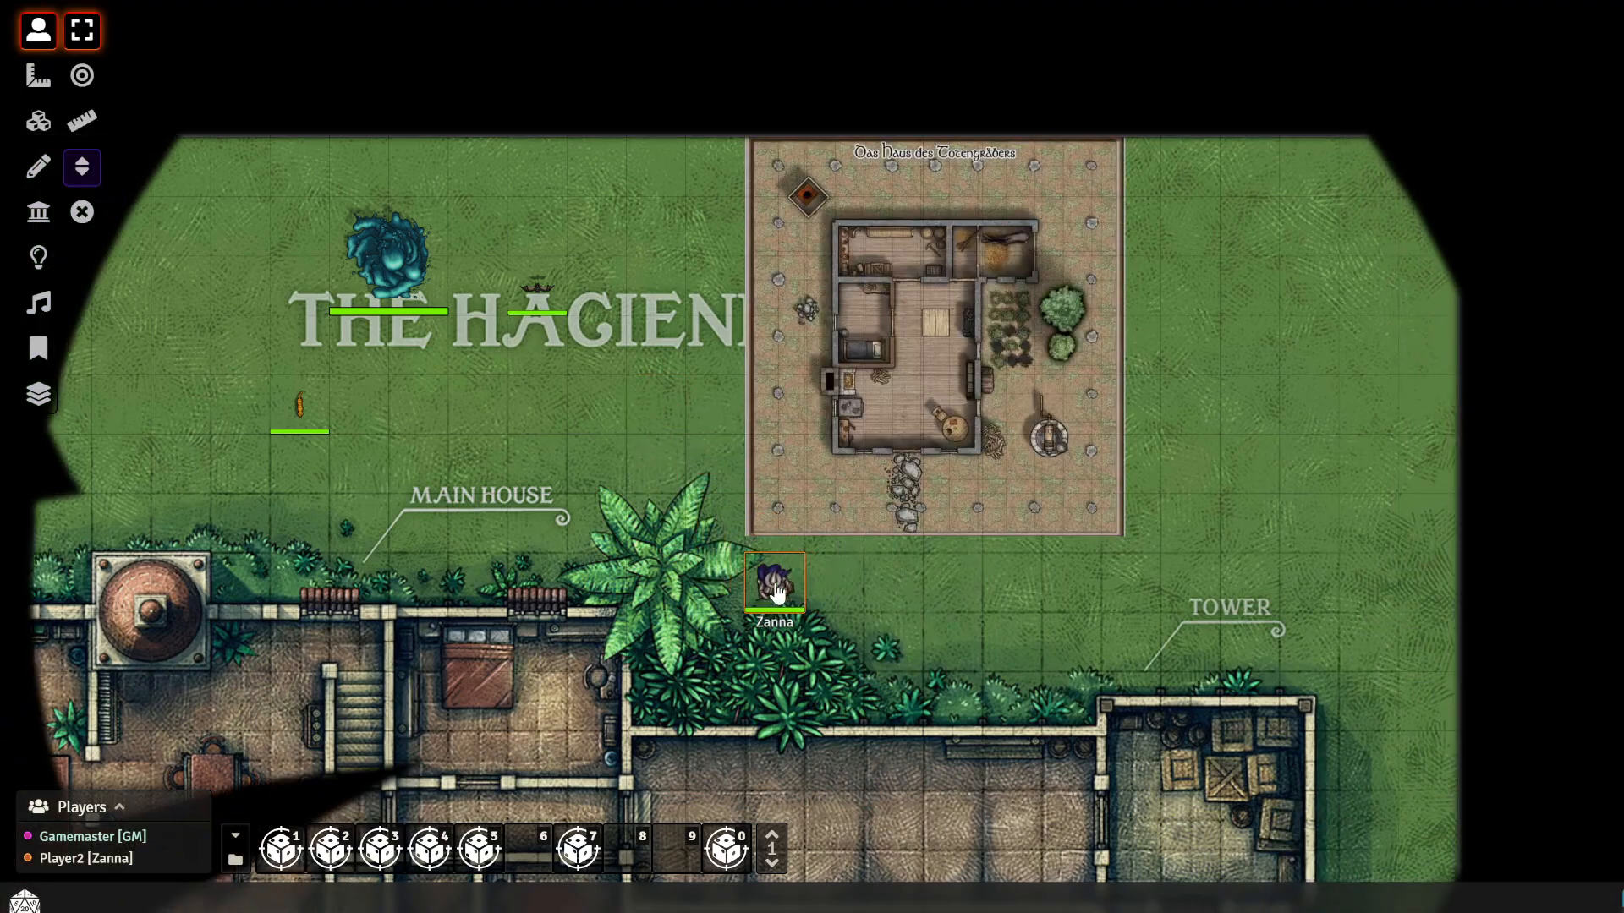
pyautogui.rightClick(775, 565)
pyautogui.click(733, 551)
pyautogui.write('-20')
pyautogui.press('Return')
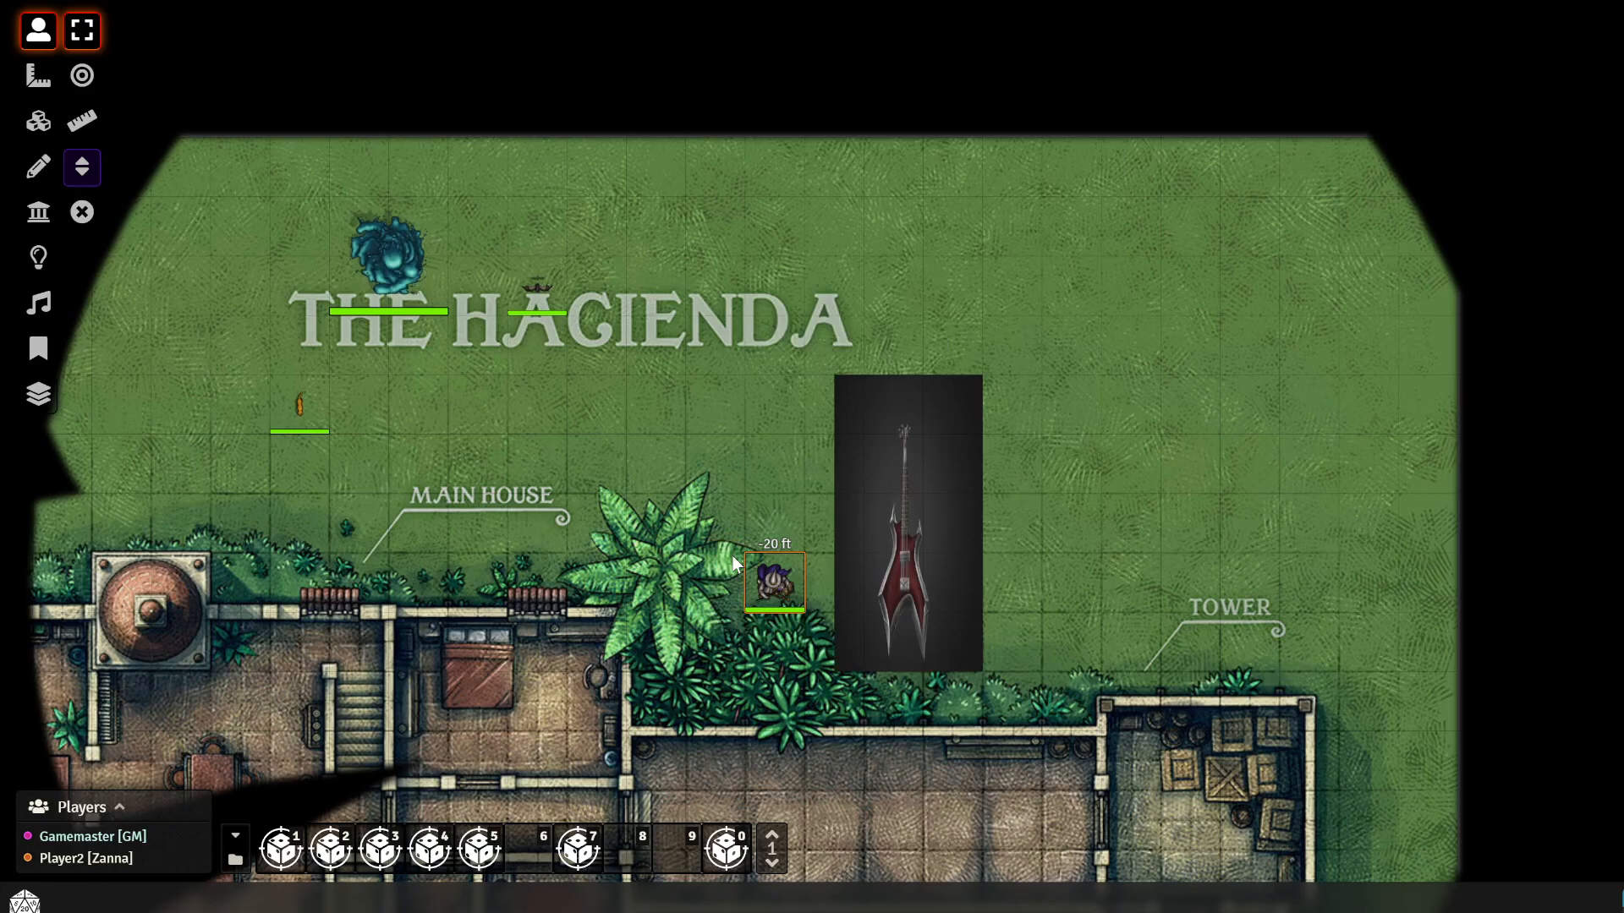
pyautogui.moveTo(789, 611); pyautogui.dragTo(909, 490)
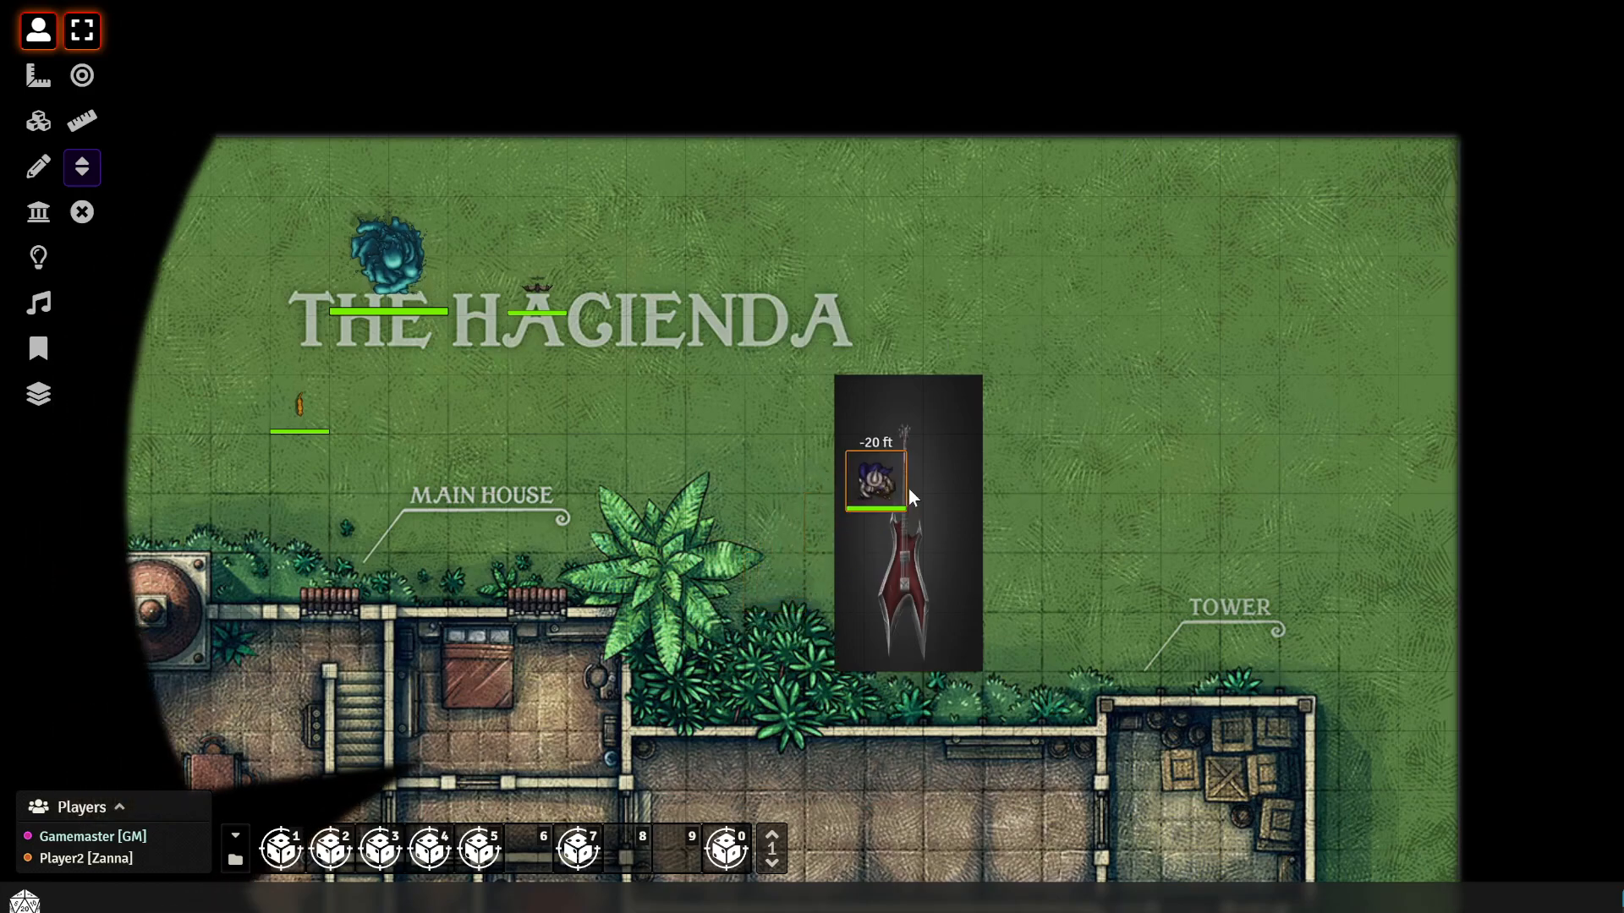
# Return the character token to ground level and move it back west of the house map tile
pyautogui.click(38, 121)
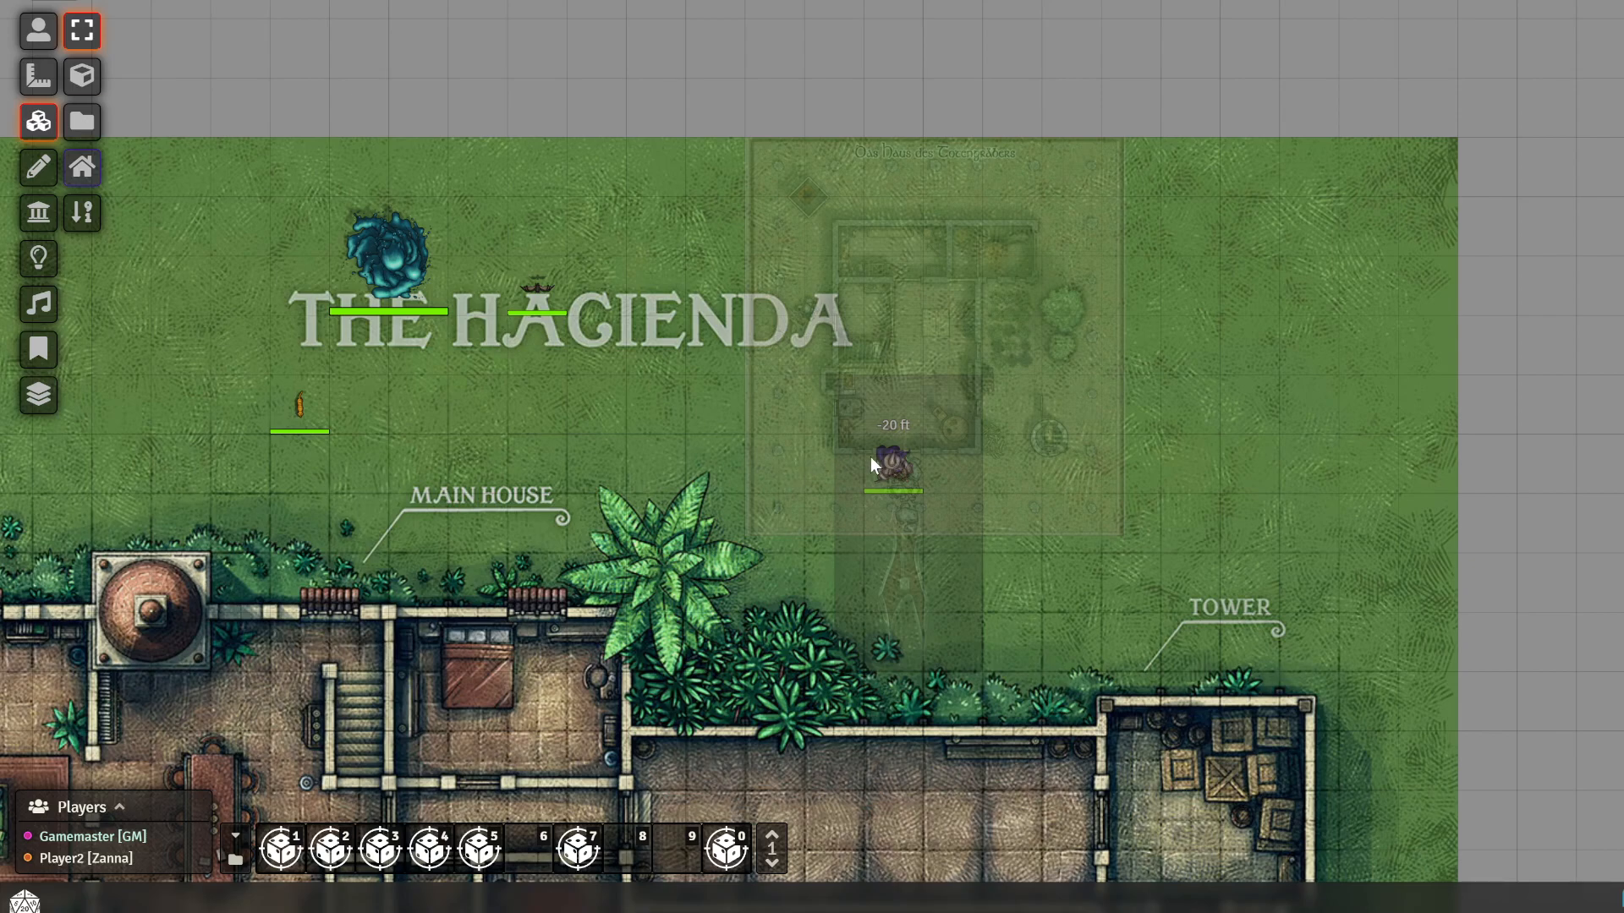
pyautogui.click(41, 34)
pyautogui.rightClick(877, 478)
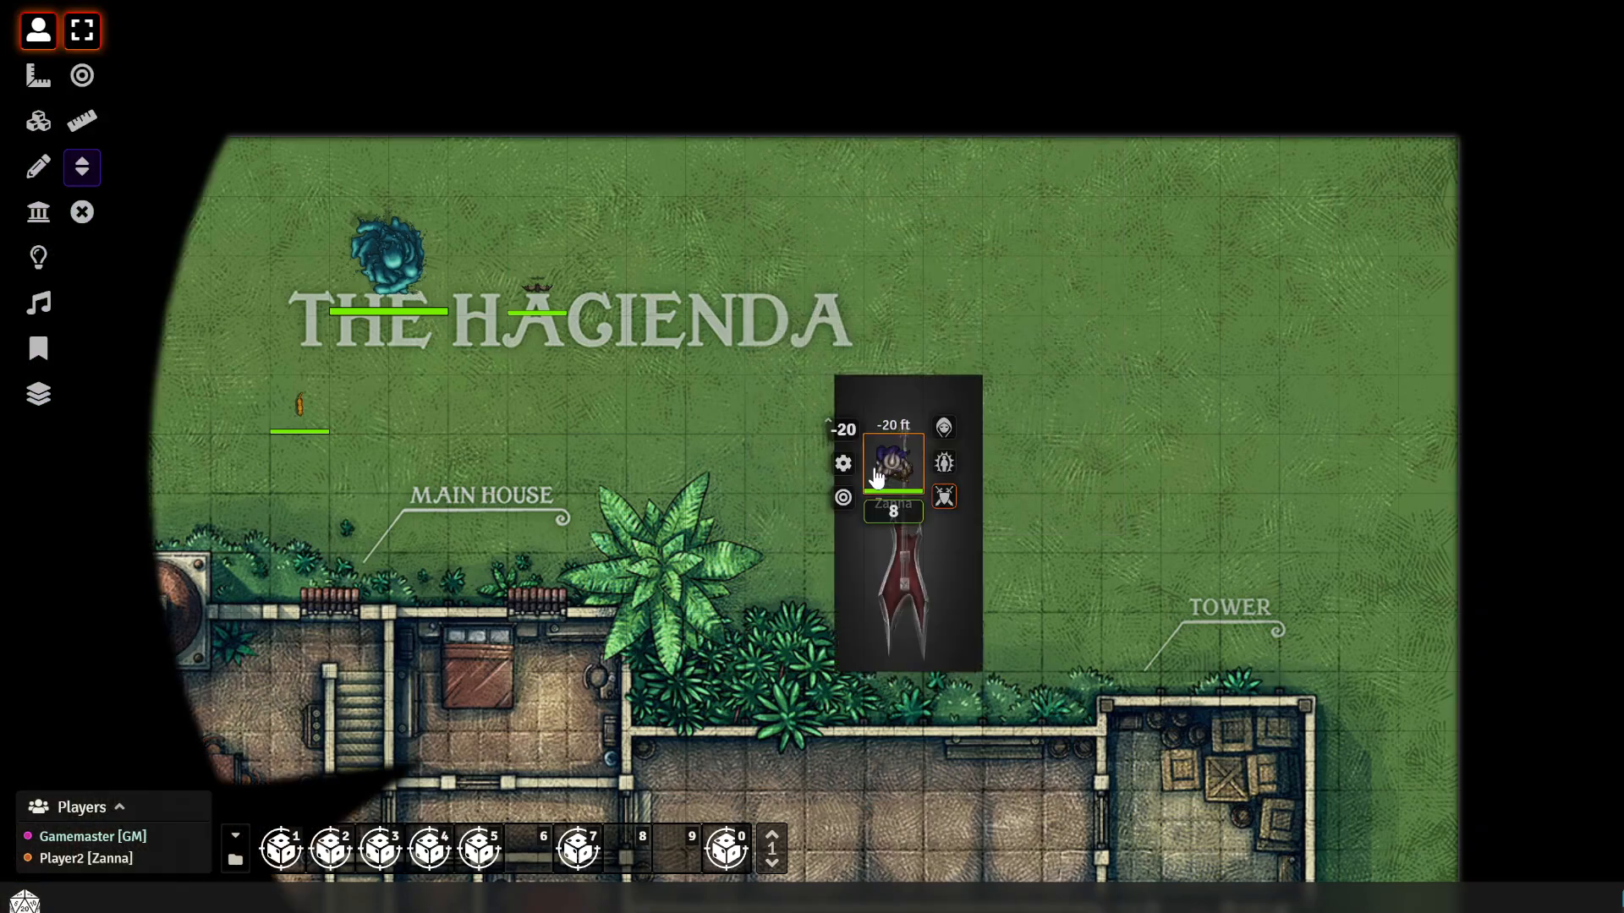
pyautogui.press('Return')
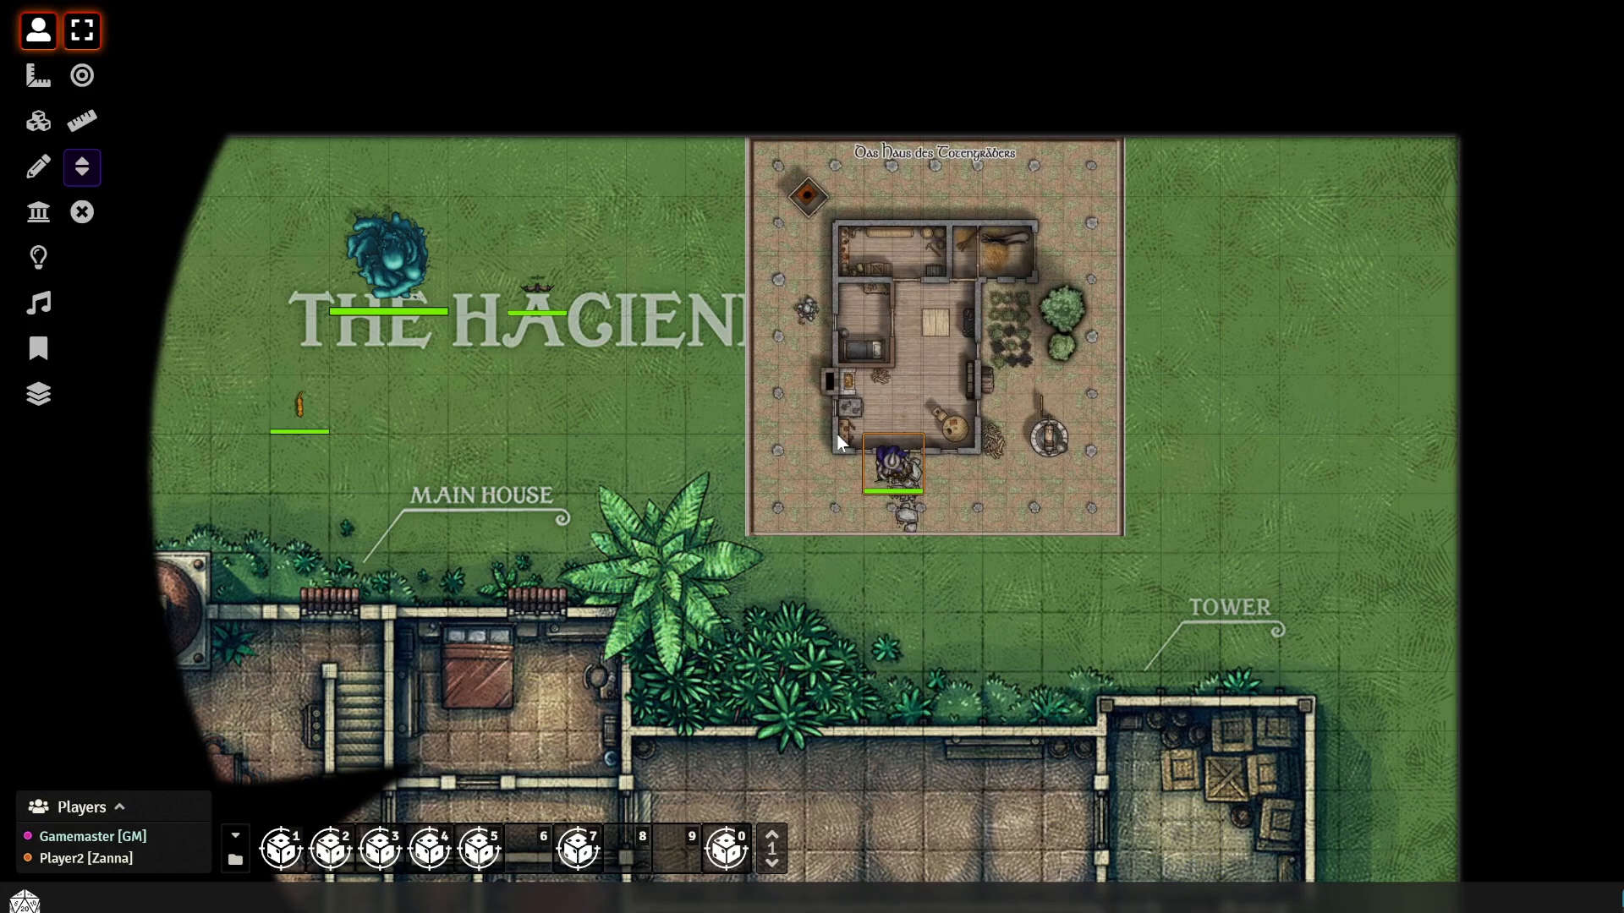
pyautogui.moveTo(896, 457); pyautogui.dragTo(419, 334)
# Mark the house map tile as a basement tile and update it
pyautogui.click(38, 121)
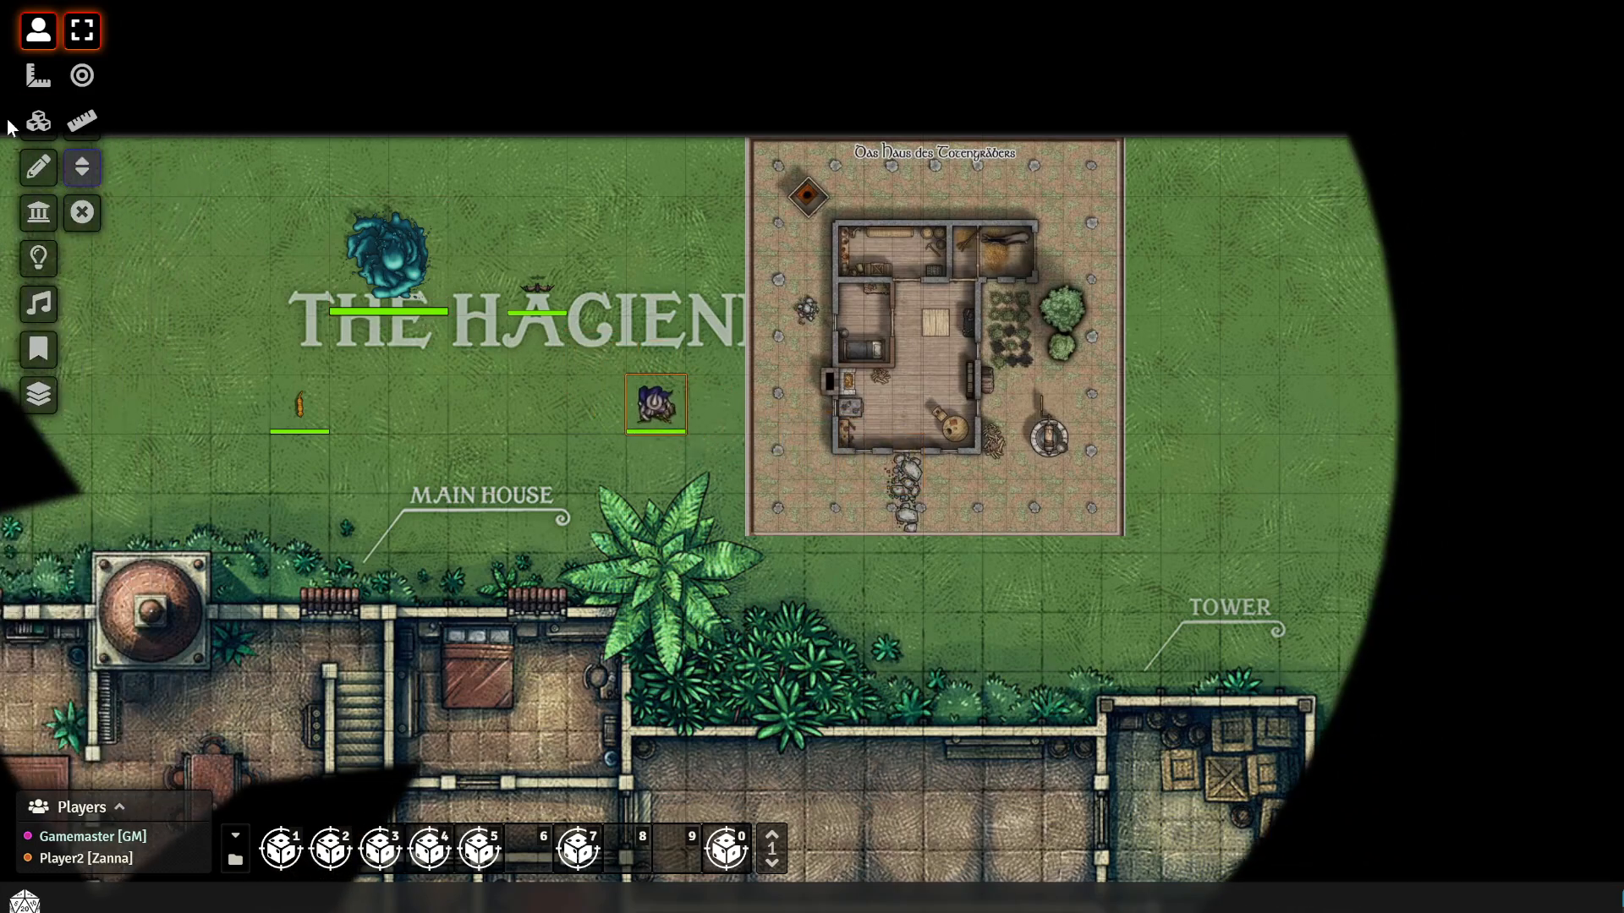
pyautogui.click(82, 166)
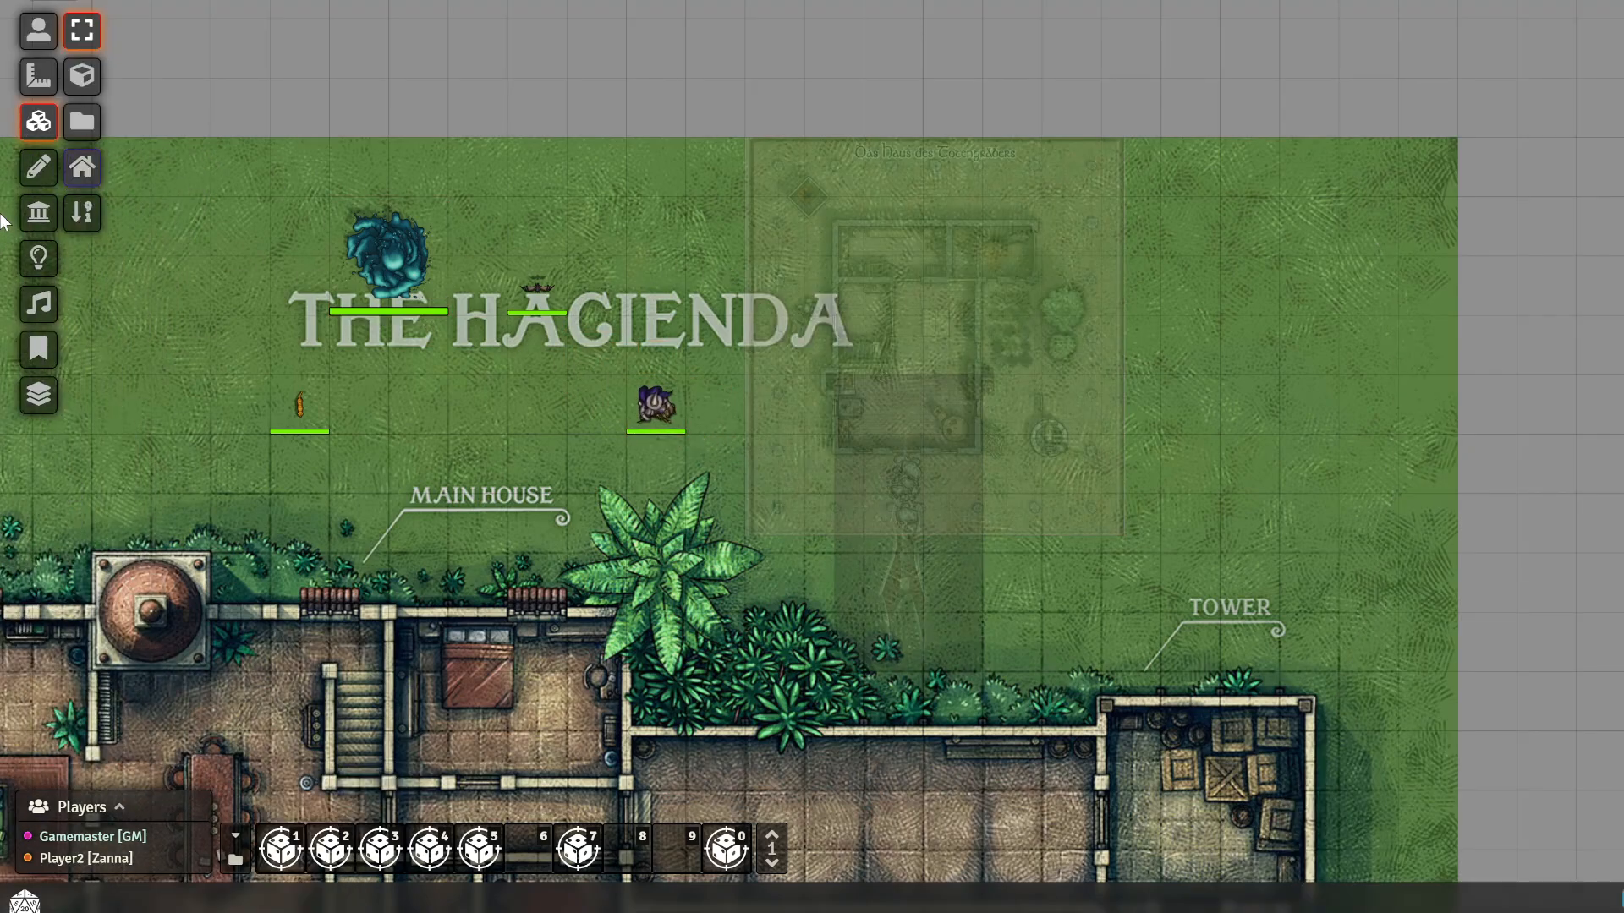
pyautogui.doubleClick(1001, 339)
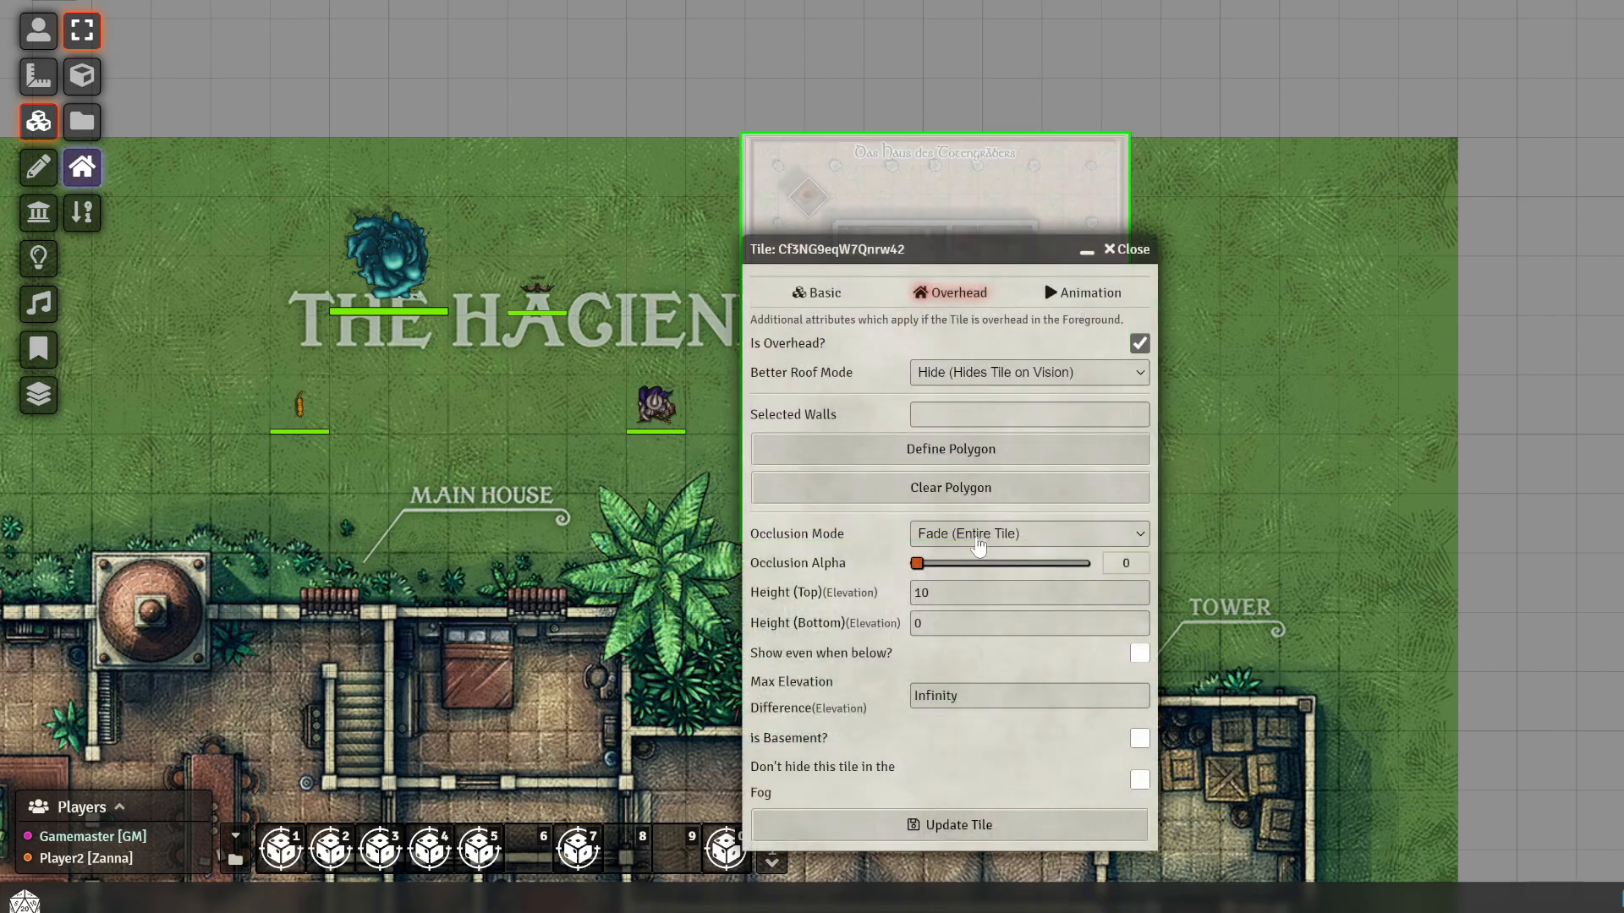
pyautogui.doubleClick(939, 591)
pyautogui.click(993, 650)
pyautogui.click(1139, 738)
pyautogui.click(949, 824)
pyautogui.click(38, 30)
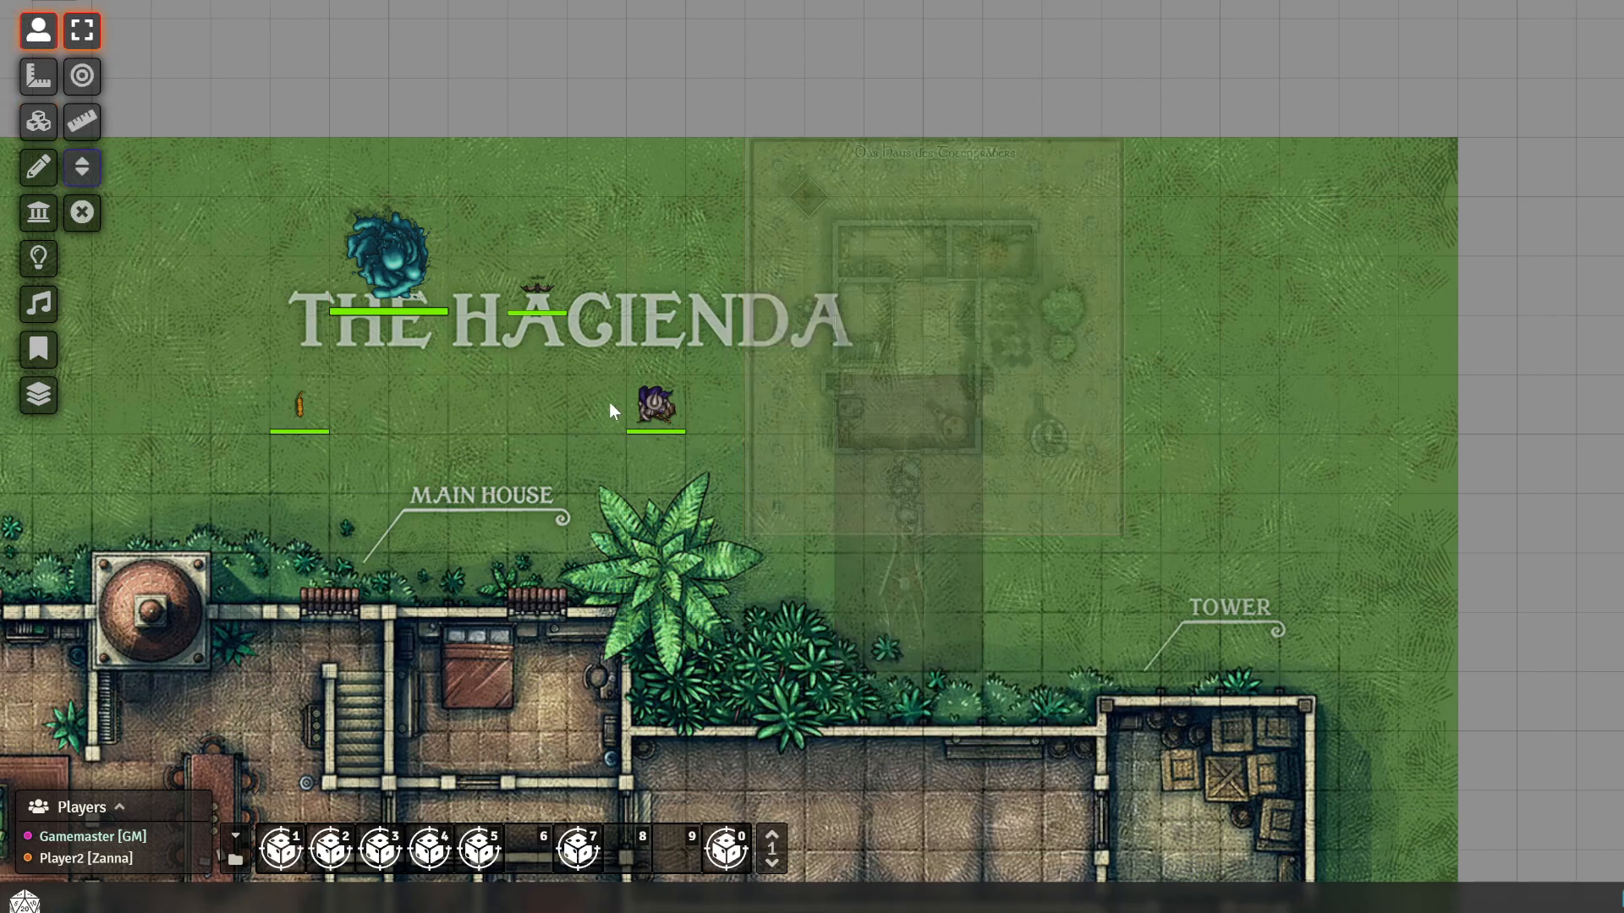
# Move the character token onto the house map tile and set its elevation to 10
pyautogui.moveTo(655, 406); pyautogui.dragTo(833, 407)
pyautogui.rightClick(831, 412)
pyautogui.click(783, 369)
pyautogui.write('10')
pyautogui.press('Return')
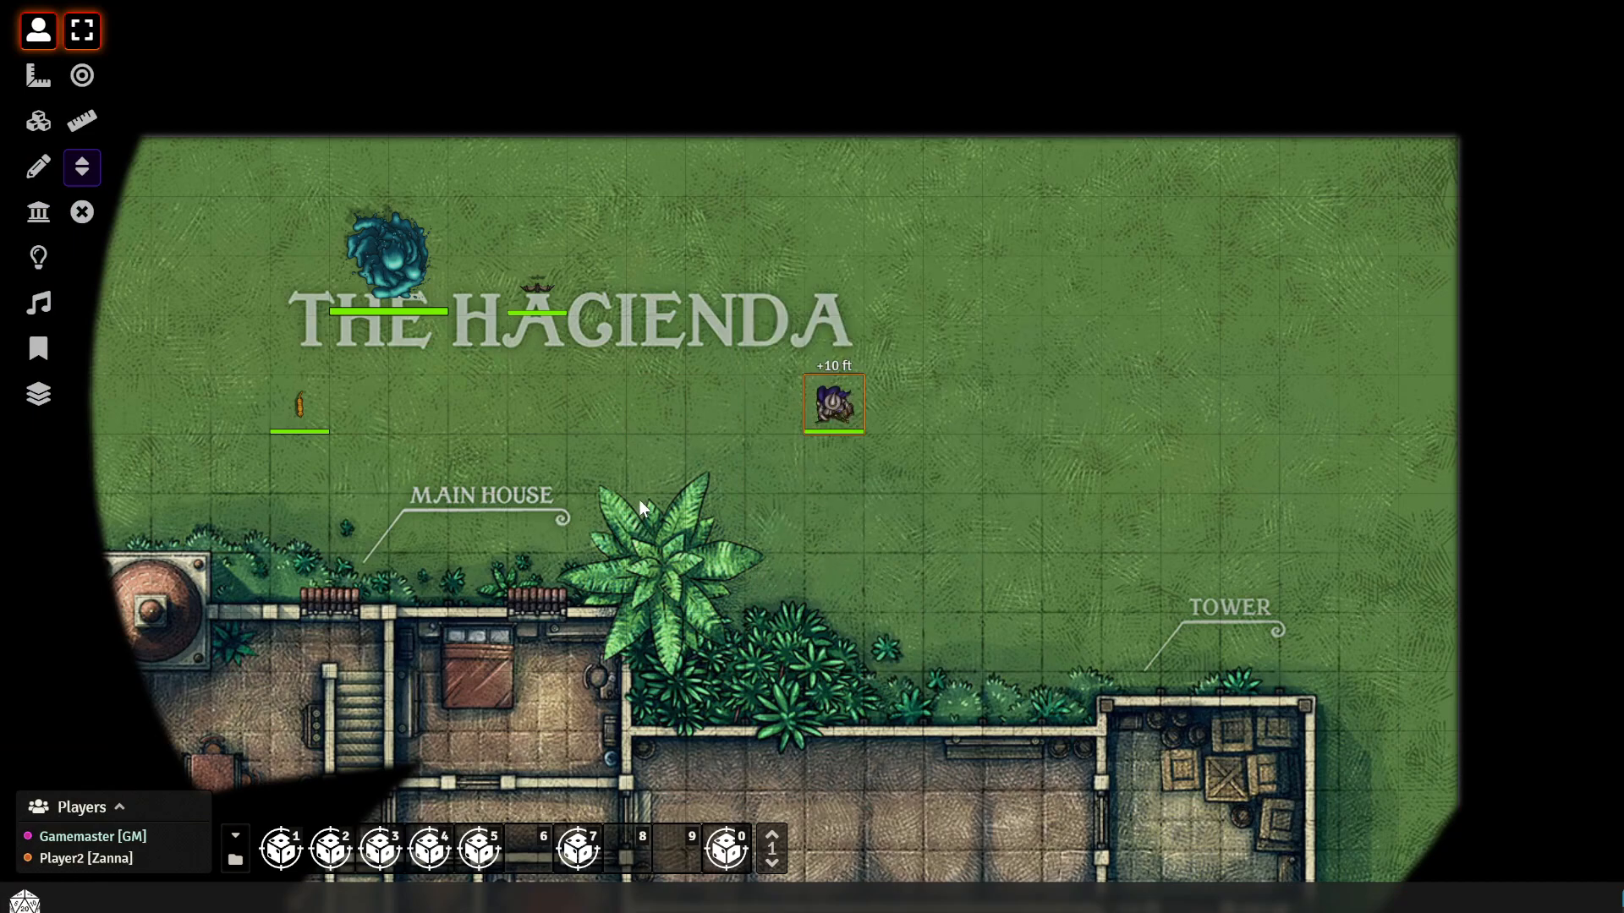
# Move the character token west off the house map tile, return it to ground level, and undo a further move west
pyautogui.moveTo(834, 404); pyautogui.dragTo(568, 403)
pyautogui.rightClick(578, 416)
pyautogui.click(644, 550)
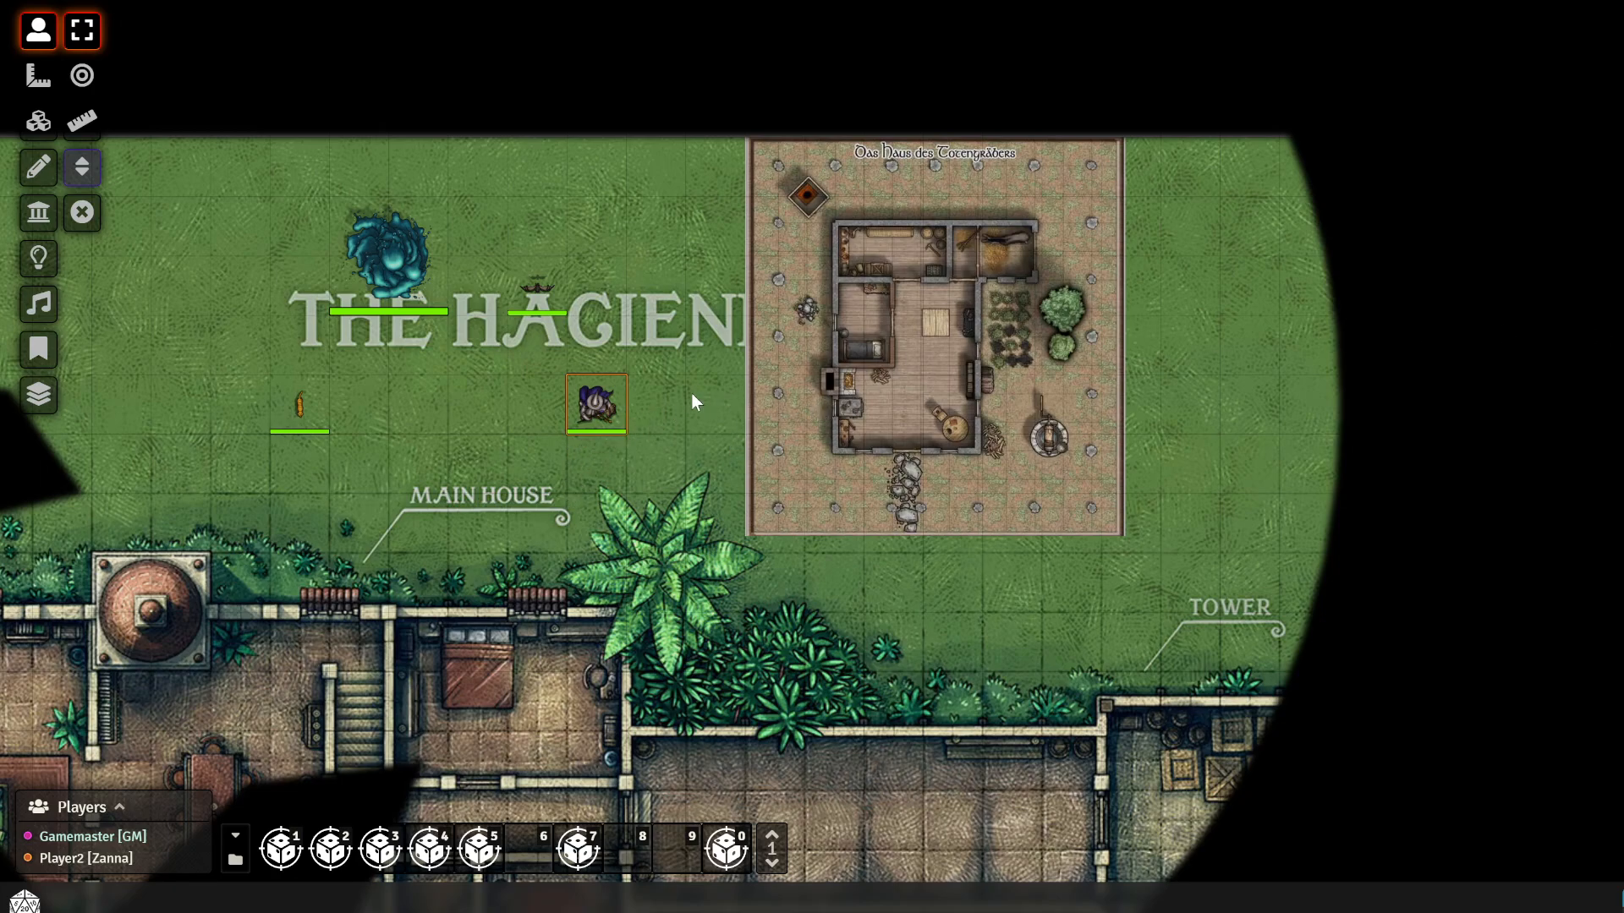
pyautogui.moveTo(614, 429); pyautogui.dragTo(348, 421)
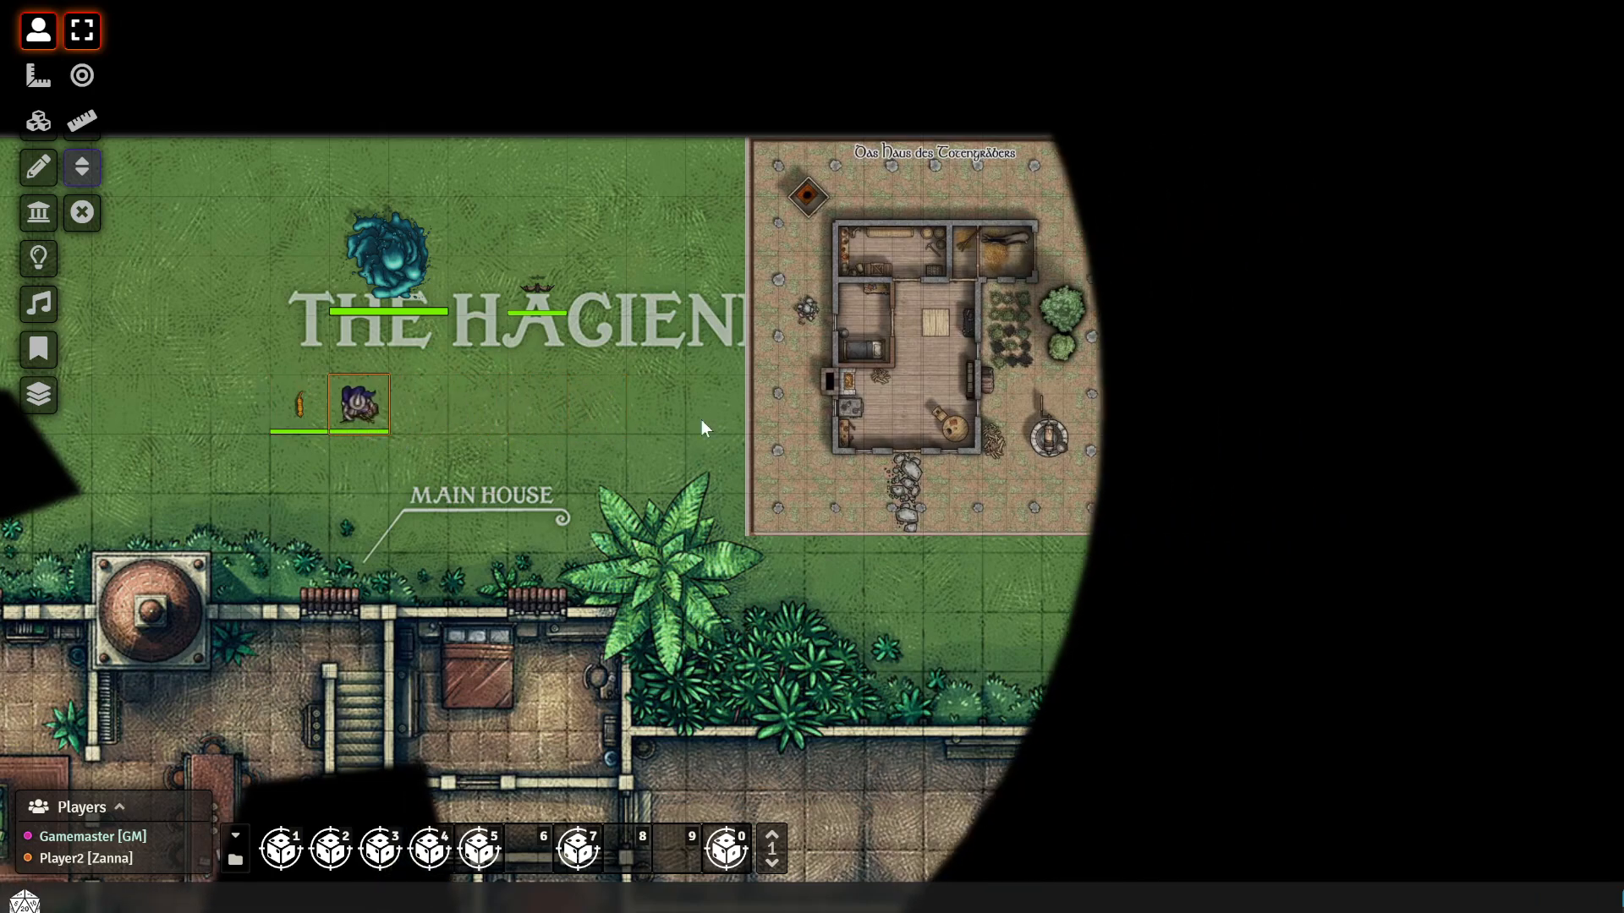
pyautogui.hotkey('ctrl', 'z')
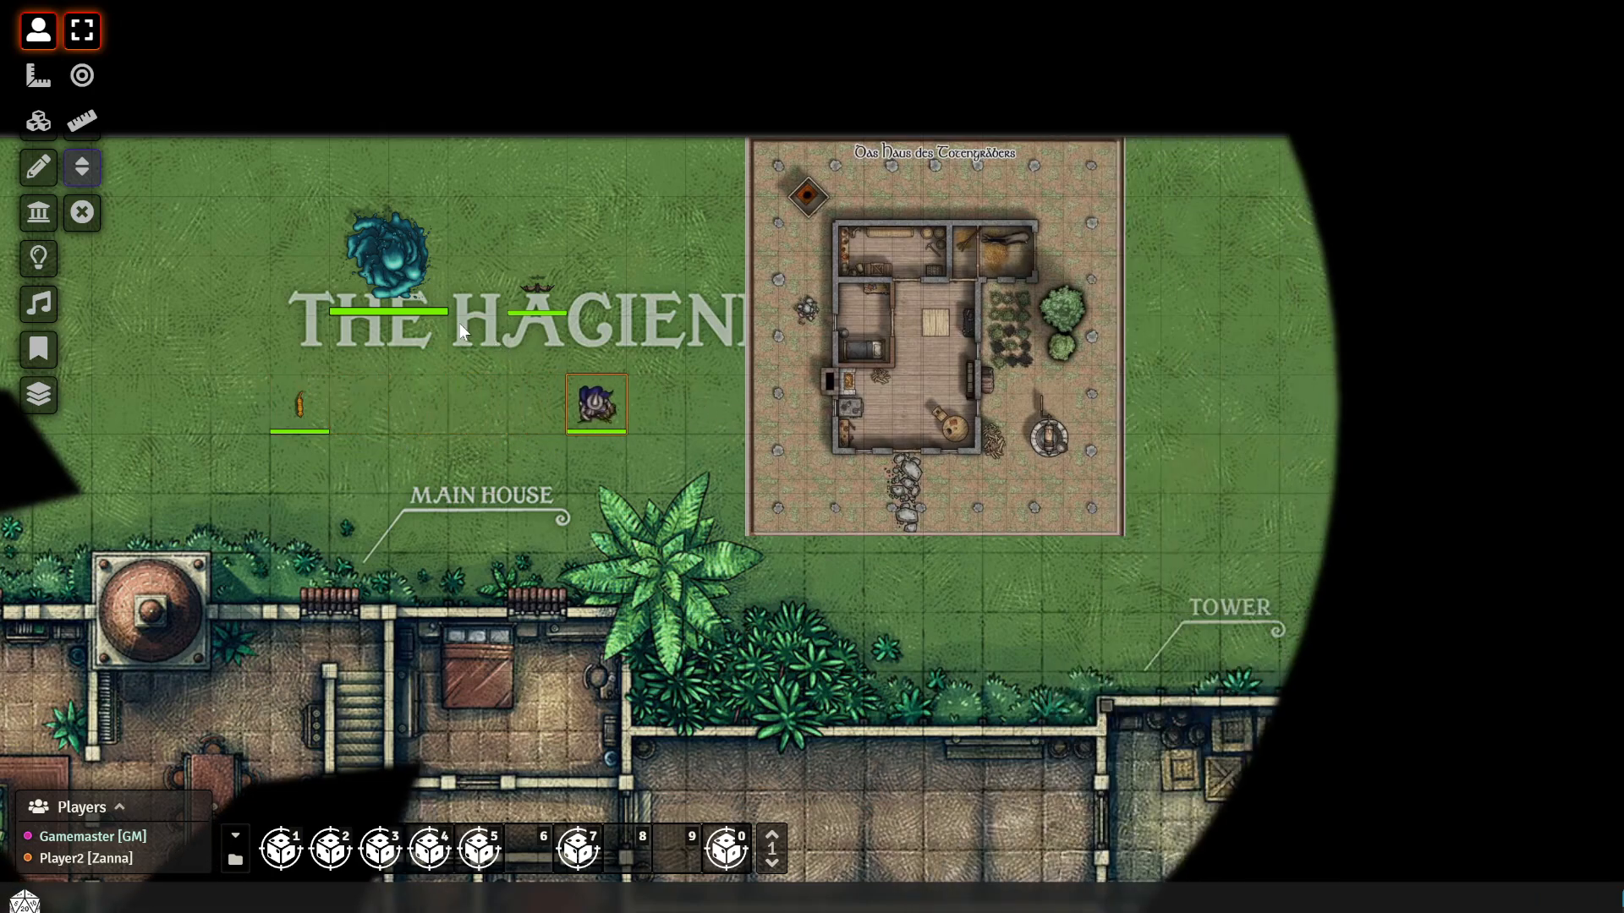
# Draw a chain of connected walls around the north, east and south sides of the small house on the house map tile
pyautogui.click(38, 212)
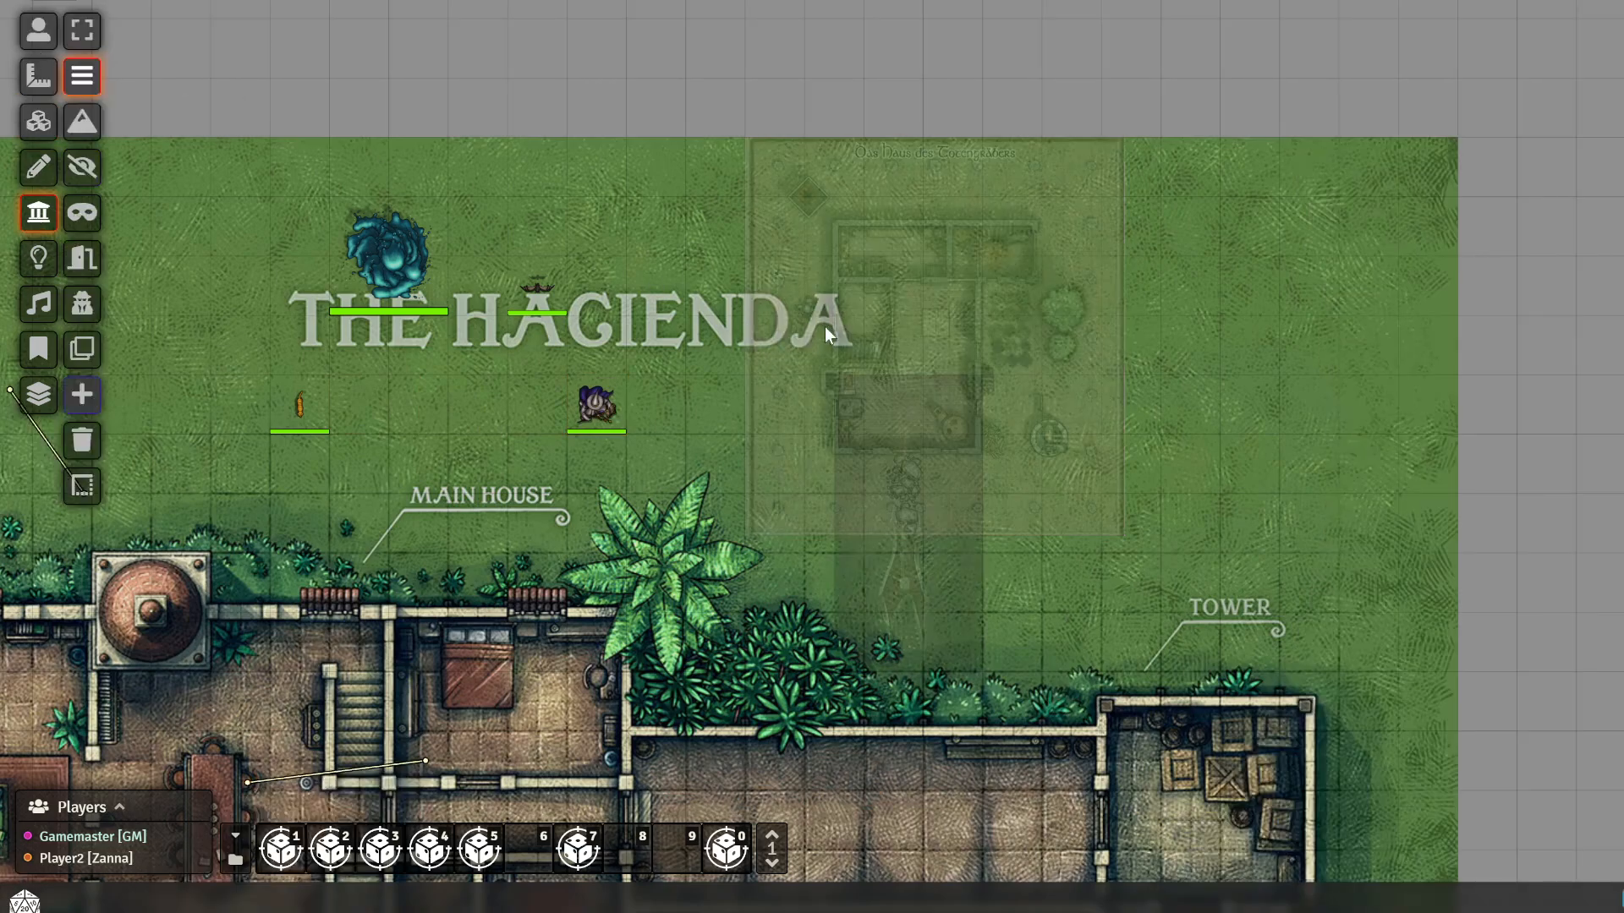
pyautogui.click(953, 241)
pyautogui.click(1064, 381)
pyautogui.click(1049, 493)
pyautogui.click(879, 545)
pyautogui.rightClick(749, 458)
# Move the character token onto the house map tile, inside the walls, and deselect it
pyautogui.click(28, 38)
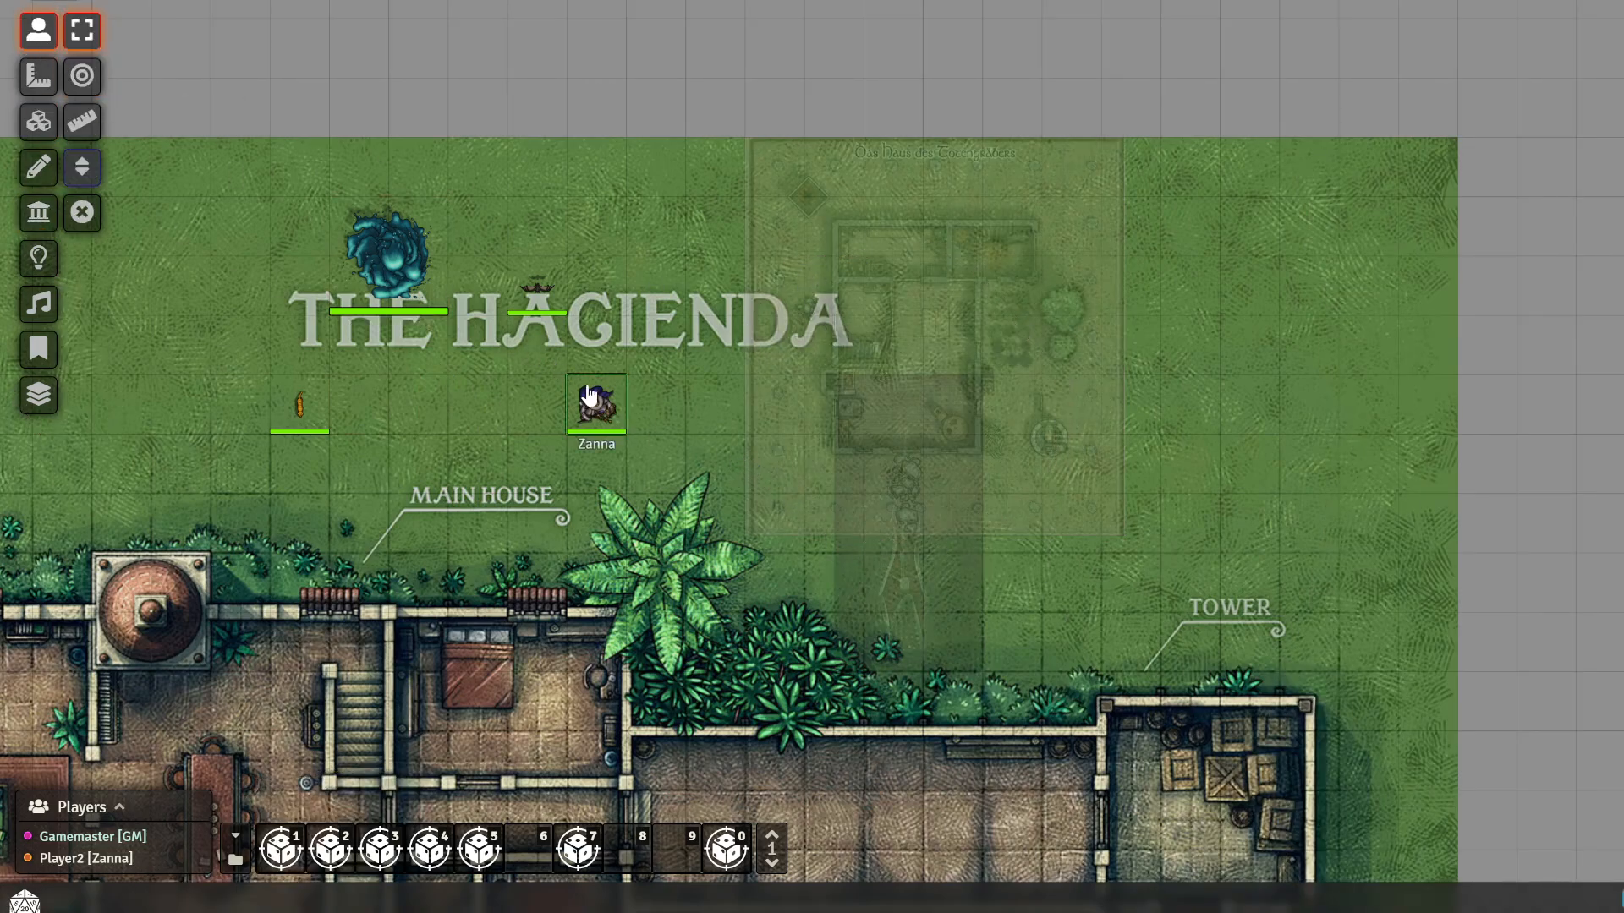
pyautogui.click(597, 404)
pyautogui.moveTo(596, 404); pyautogui.dragTo(842, 401)
pyautogui.click(763, 372)
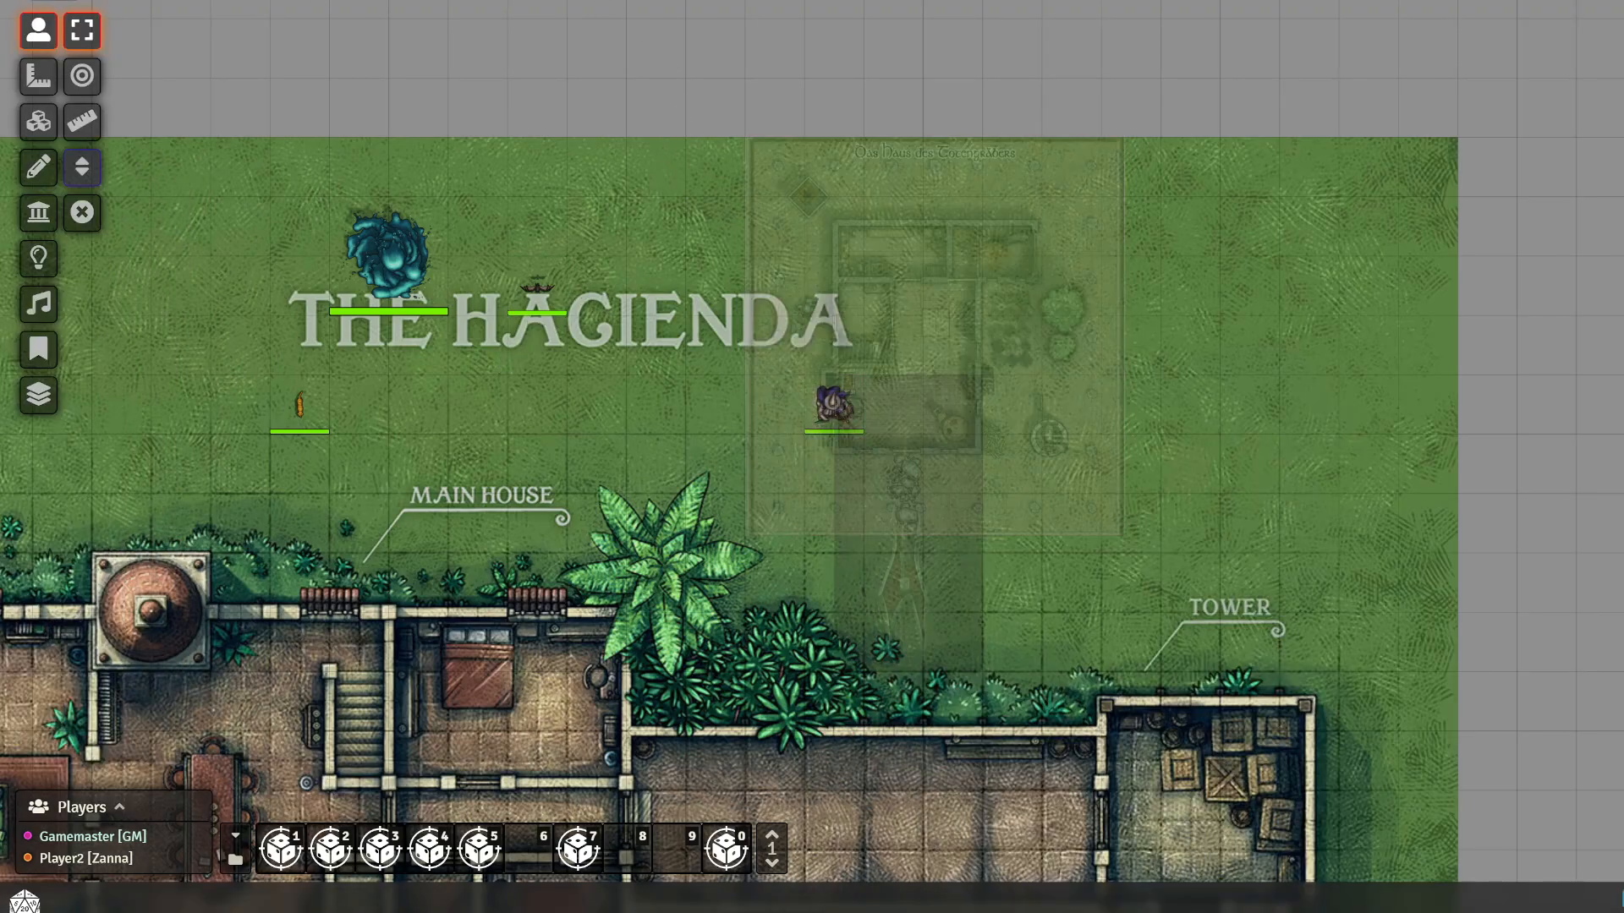
# Enable Fog Exploration in the PatrolBugtest scene's configuration and save the changes
pyautogui.moveTo(309, 23)
pyautogui.rightClick(397, 15)
pyautogui.click(395, 45)
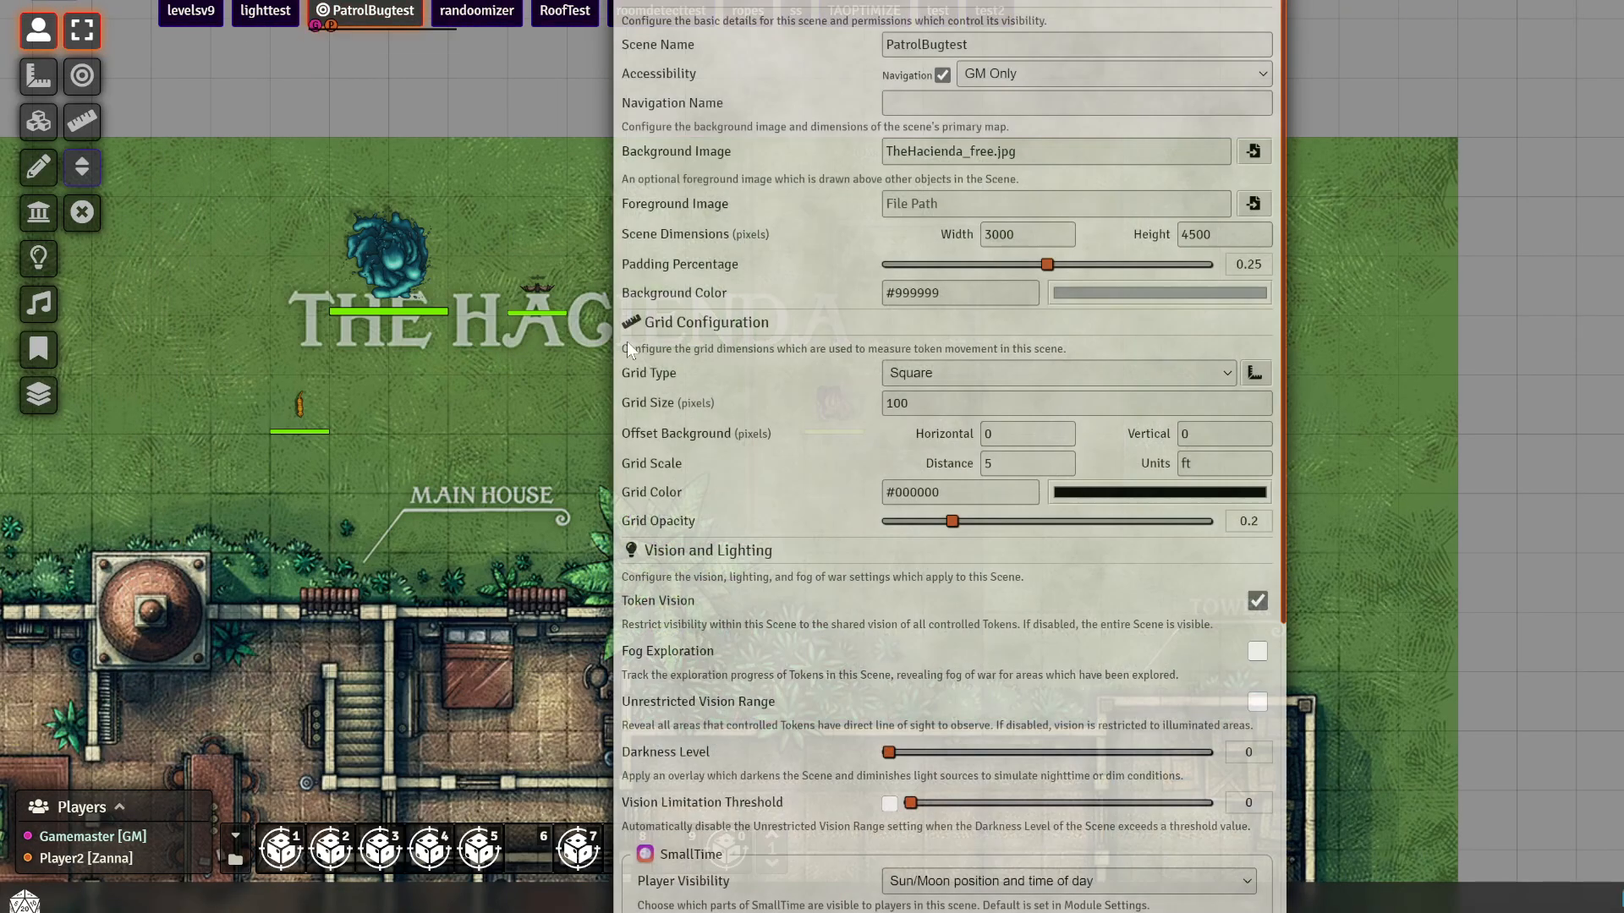
pyautogui.click(1257, 650)
pyautogui.scroll(-5, 862, 728)
pyautogui.click(886, 905)
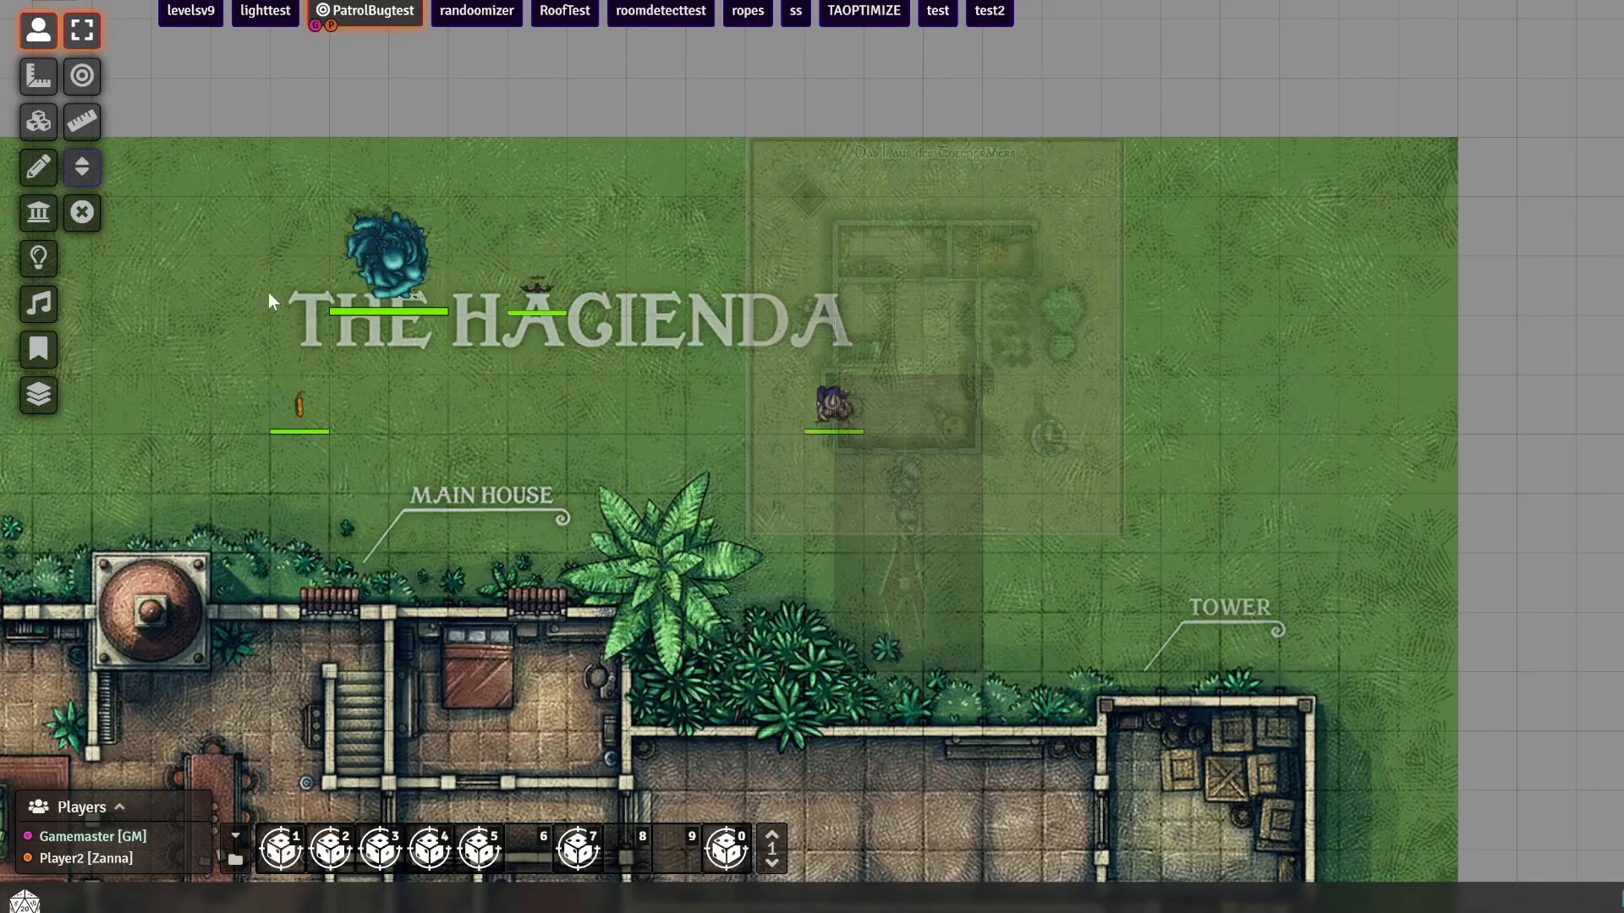
# Move the character token off the house map tile to its southeast, around the east side, and back to the house's west wall
pyautogui.click(833, 408)
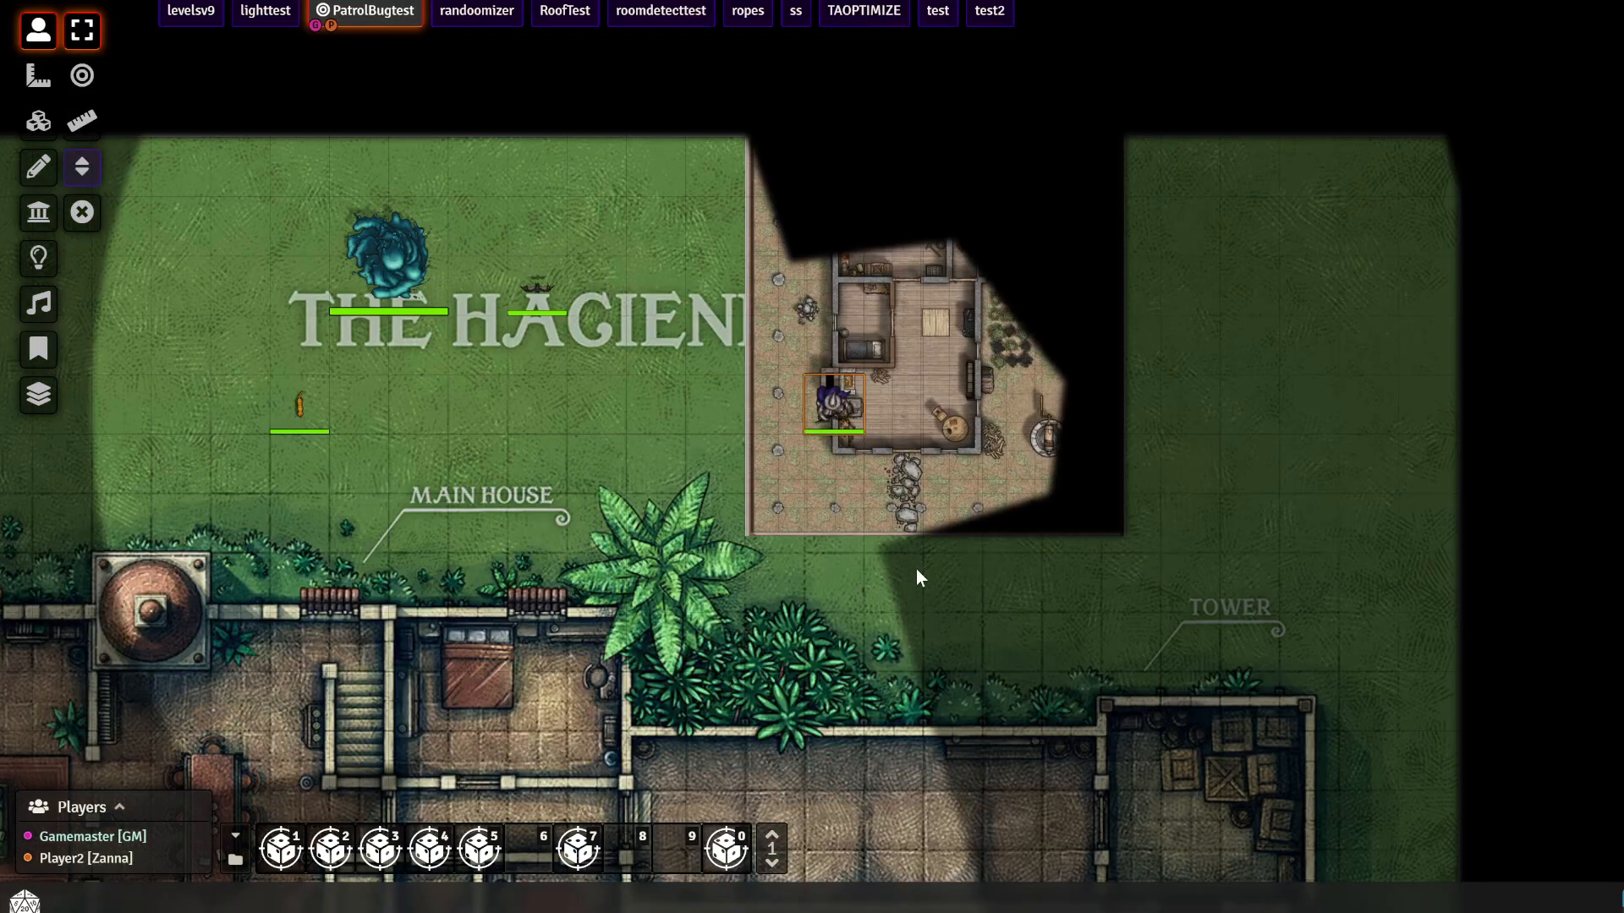
pyautogui.moveTo(838, 416); pyautogui.dragTo(1047, 583)
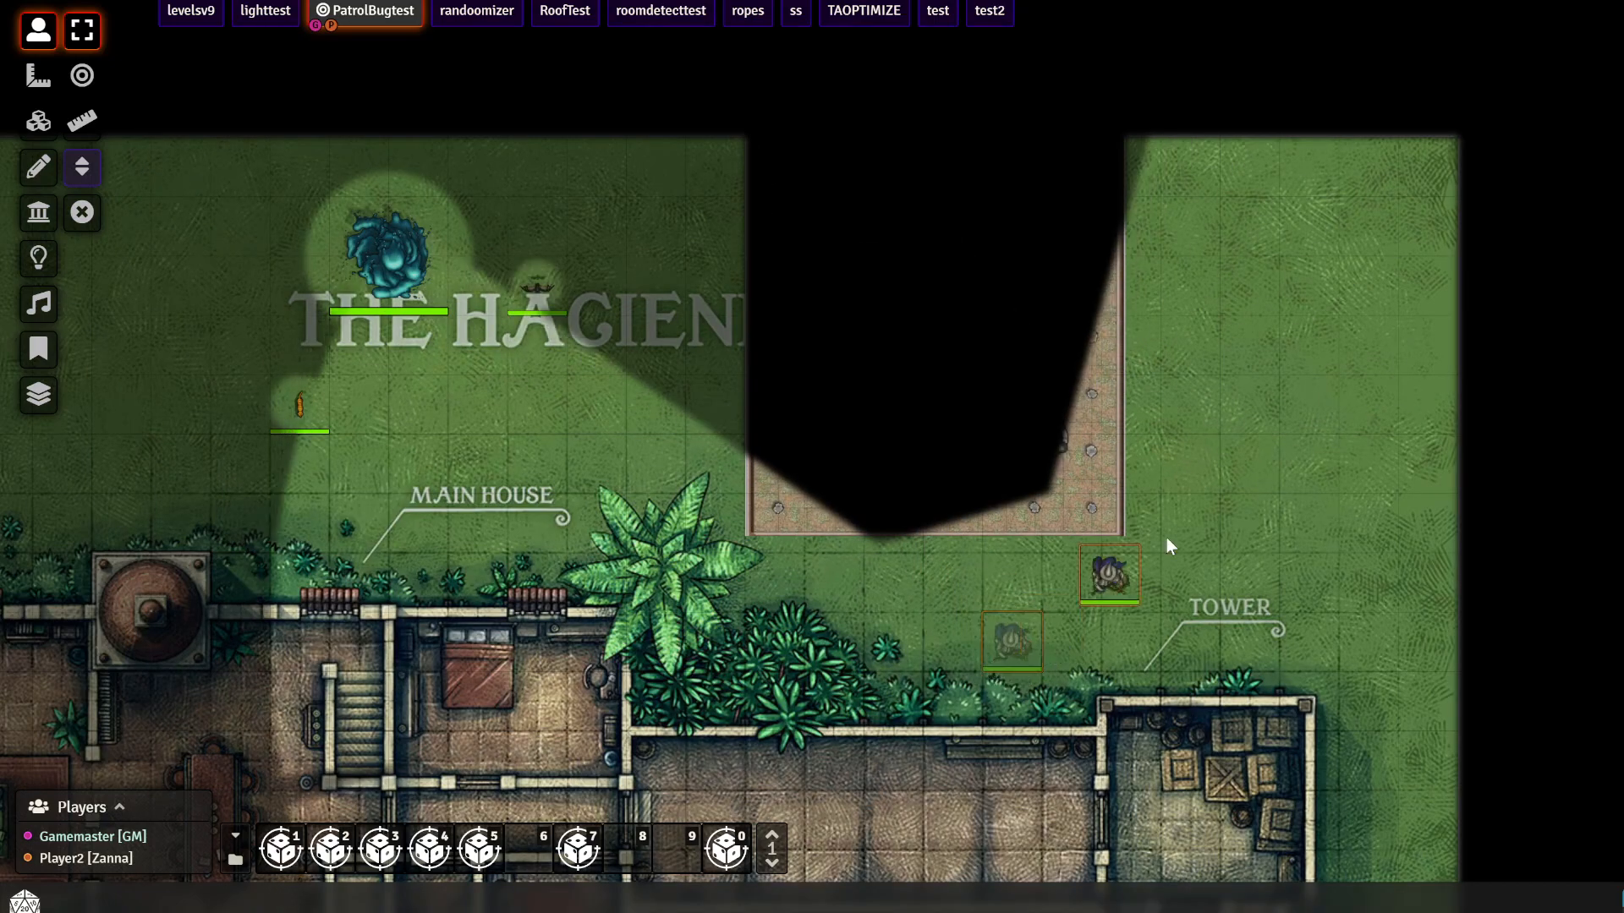
pyautogui.moveTo(1189, 288); pyautogui.dragTo(821, 391)
# Review the house map tile's overhead settings and the Levels module settings, and close both windows
pyautogui.click(38, 121)
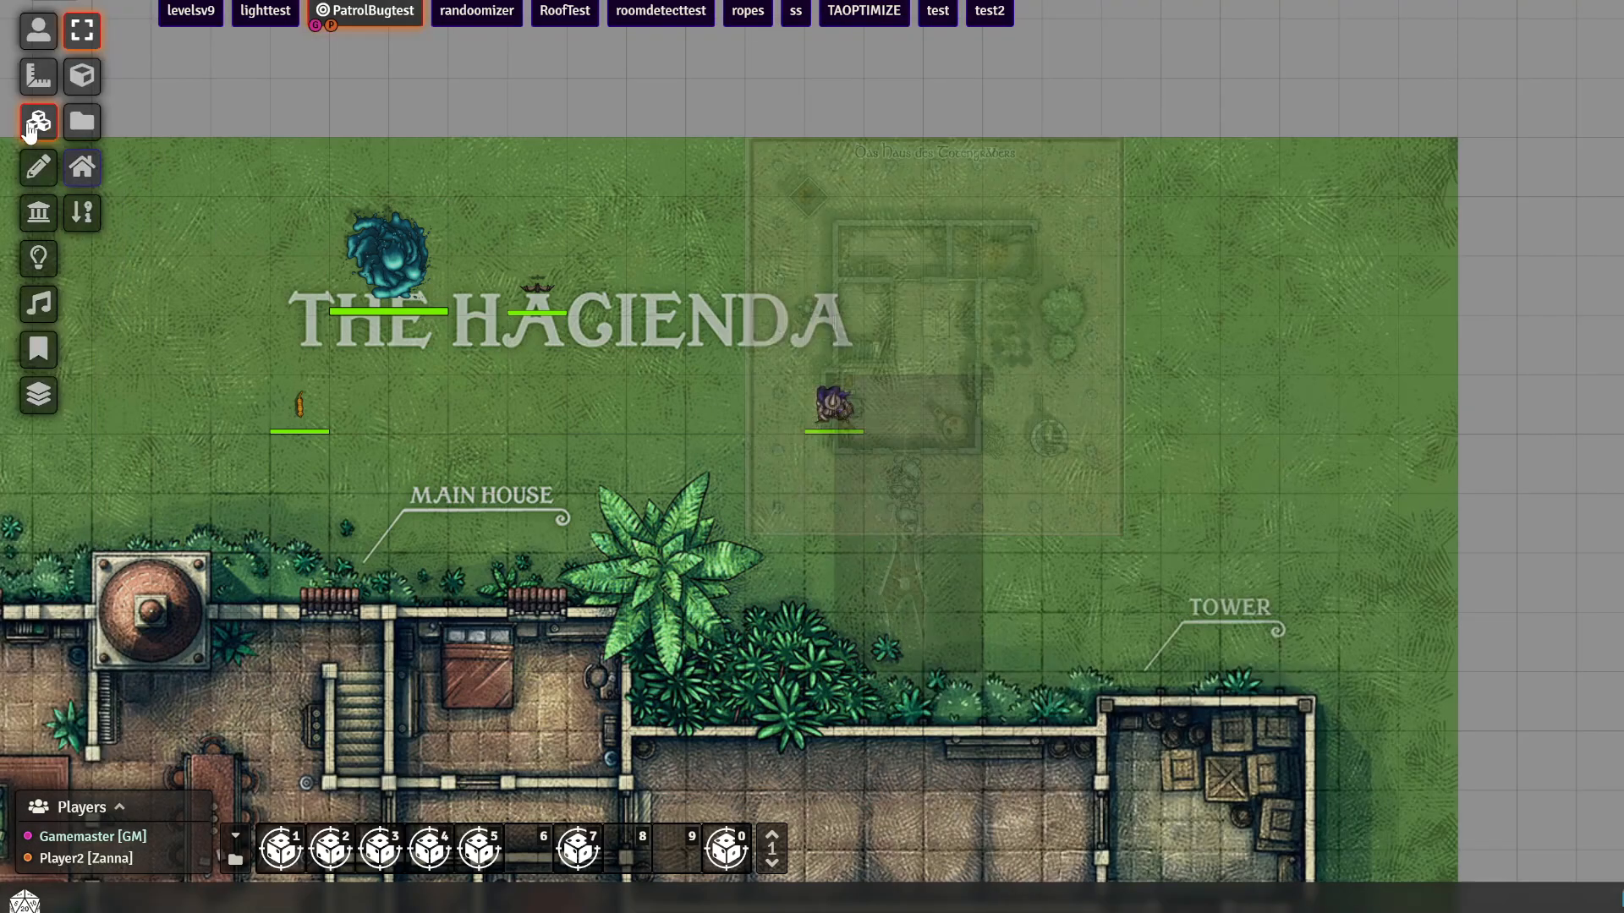
pyautogui.click(82, 173)
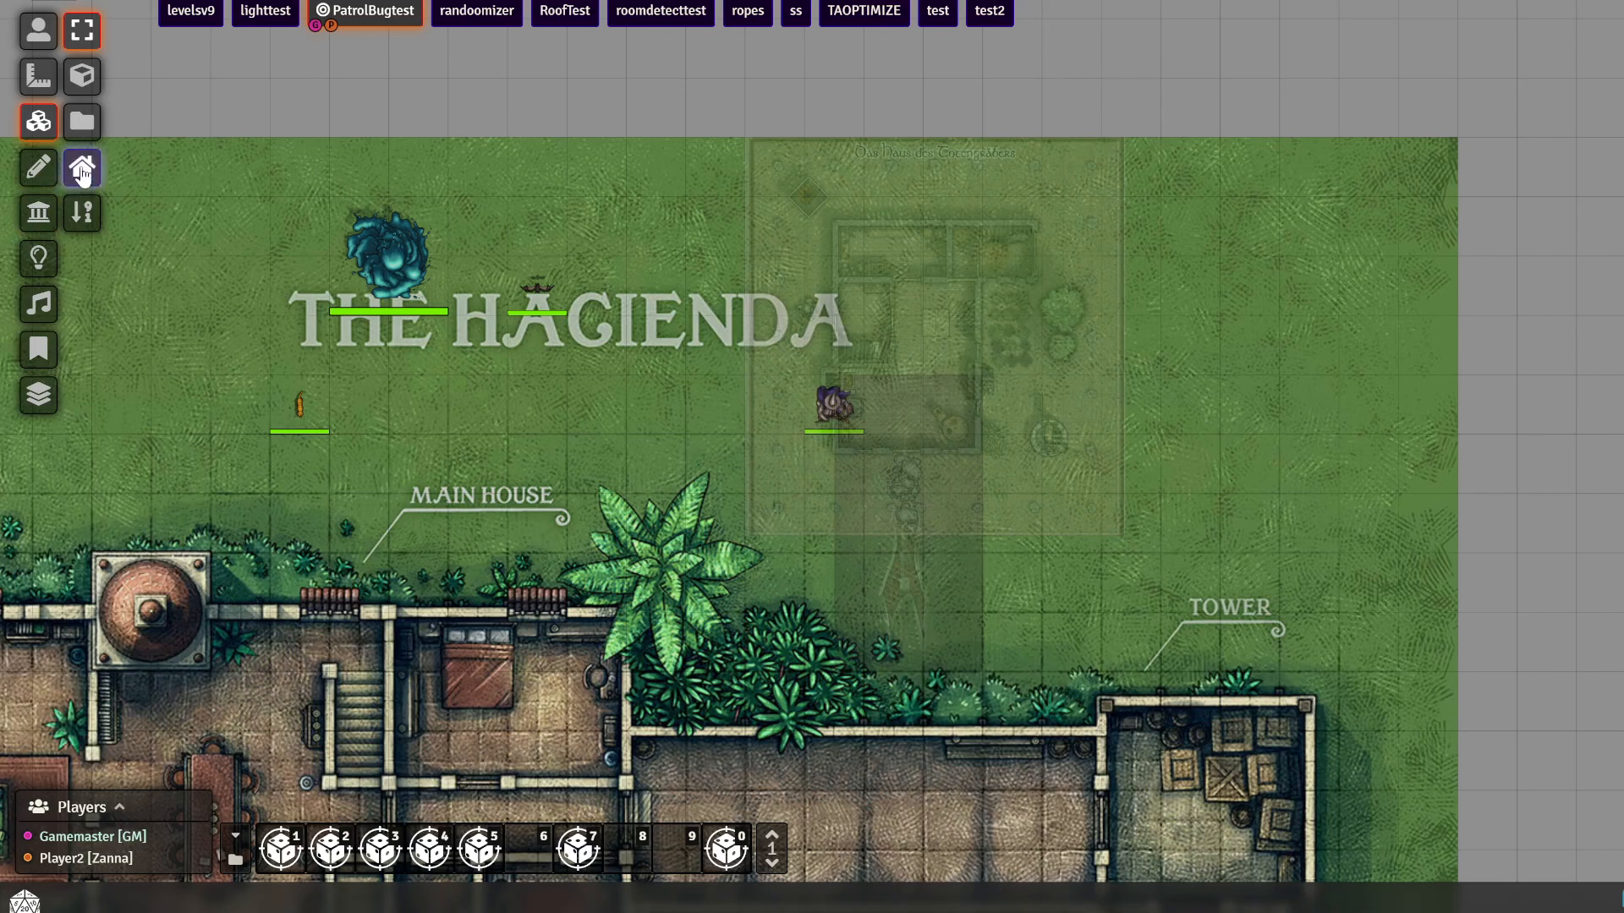
pyautogui.doubleClick(1072, 345)
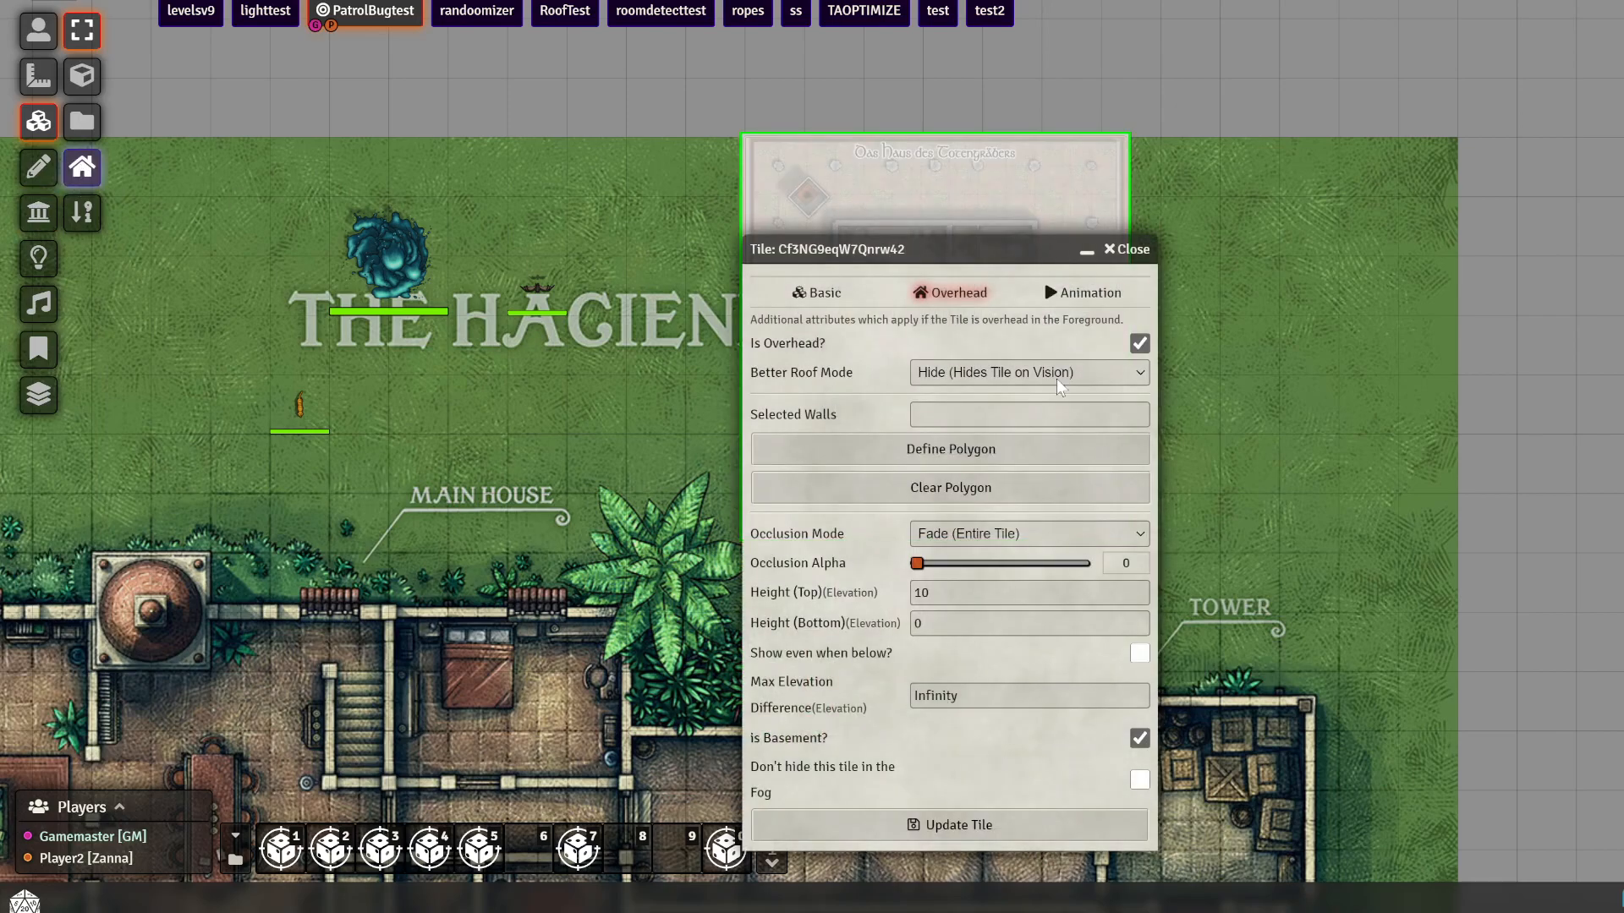
pyautogui.moveTo(899, 245); pyautogui.dragTo(1310, 223)
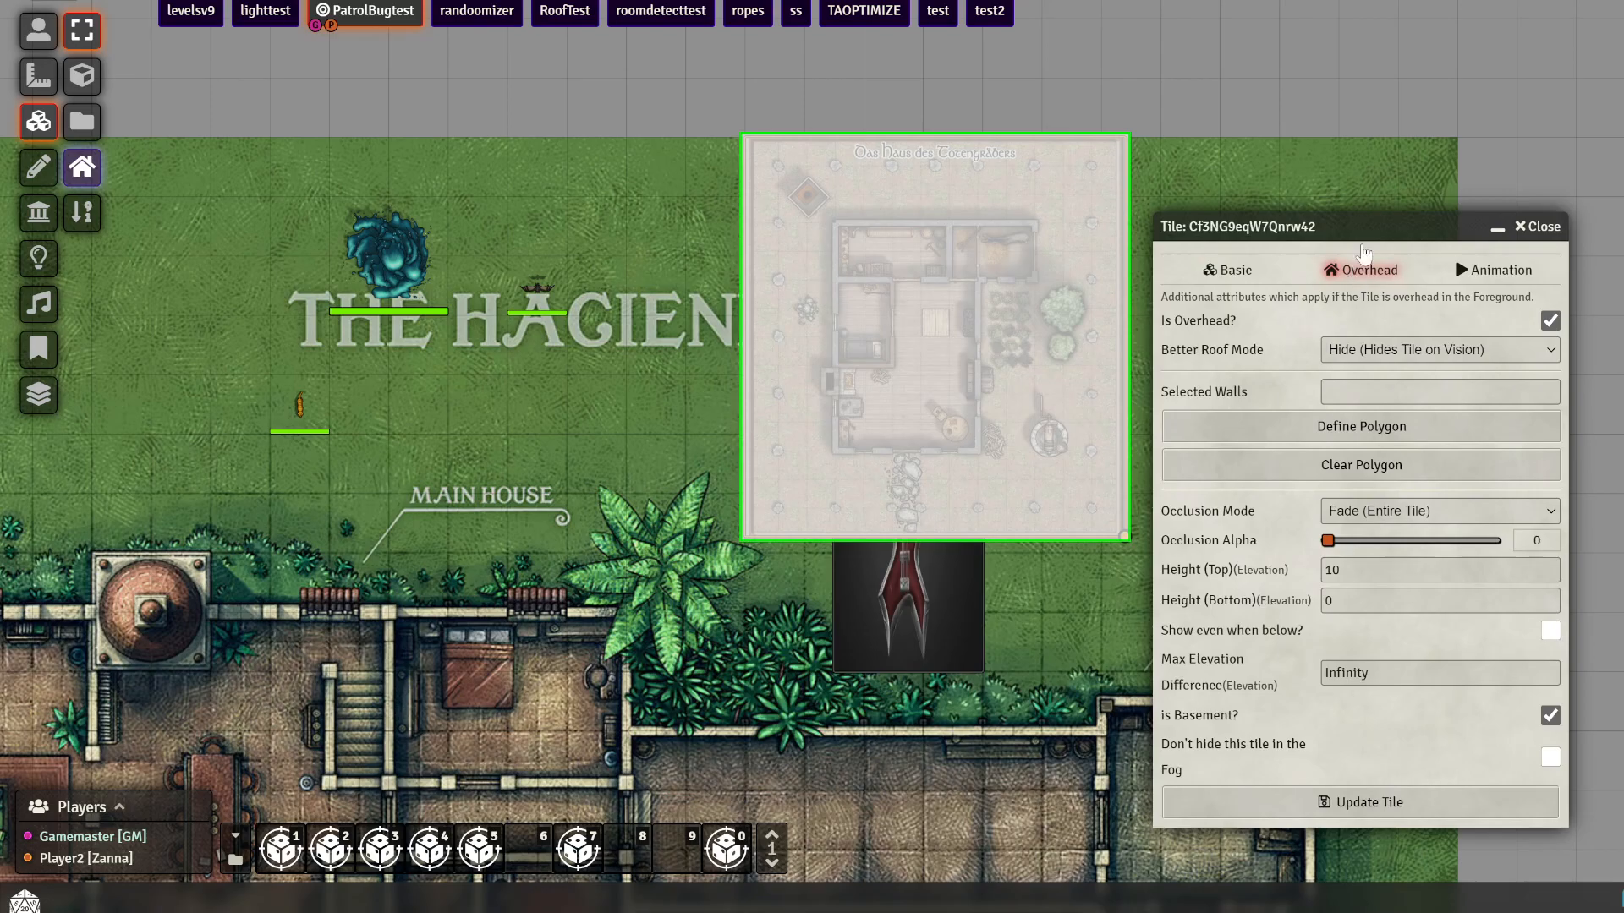
pyautogui.click(1622, 166)
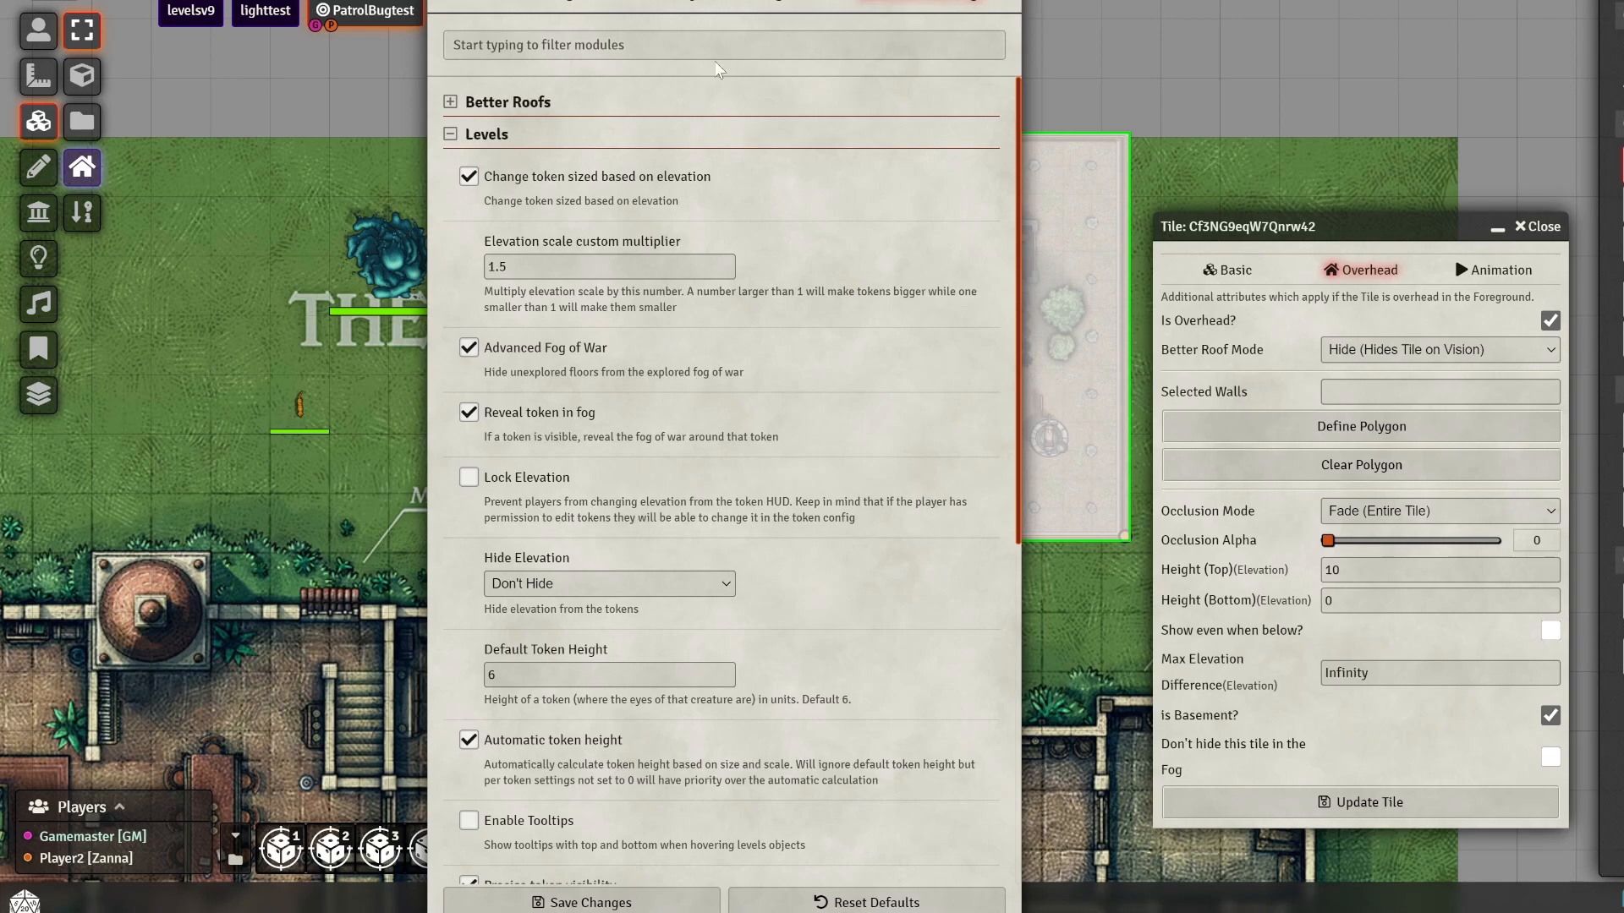
pyautogui.click(990, 1)
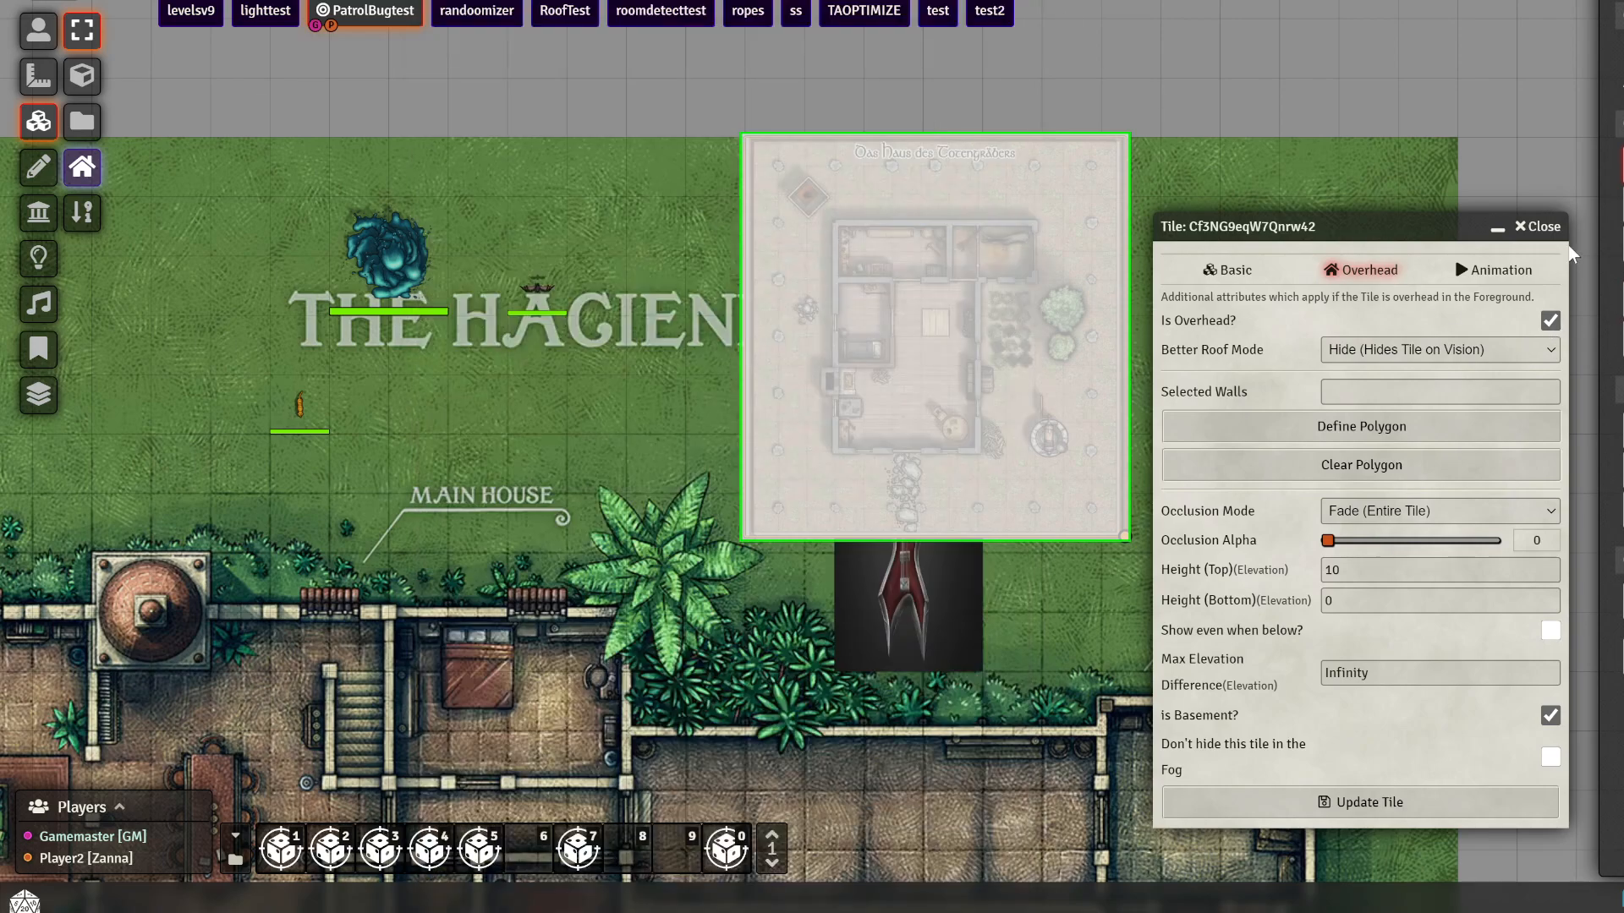
pyautogui.click(1538, 227)
# Move the character token around the house, out onto the grass west of the map tile, and back inside the house
pyautogui.click(38, 29)
pyautogui.click(838, 419)
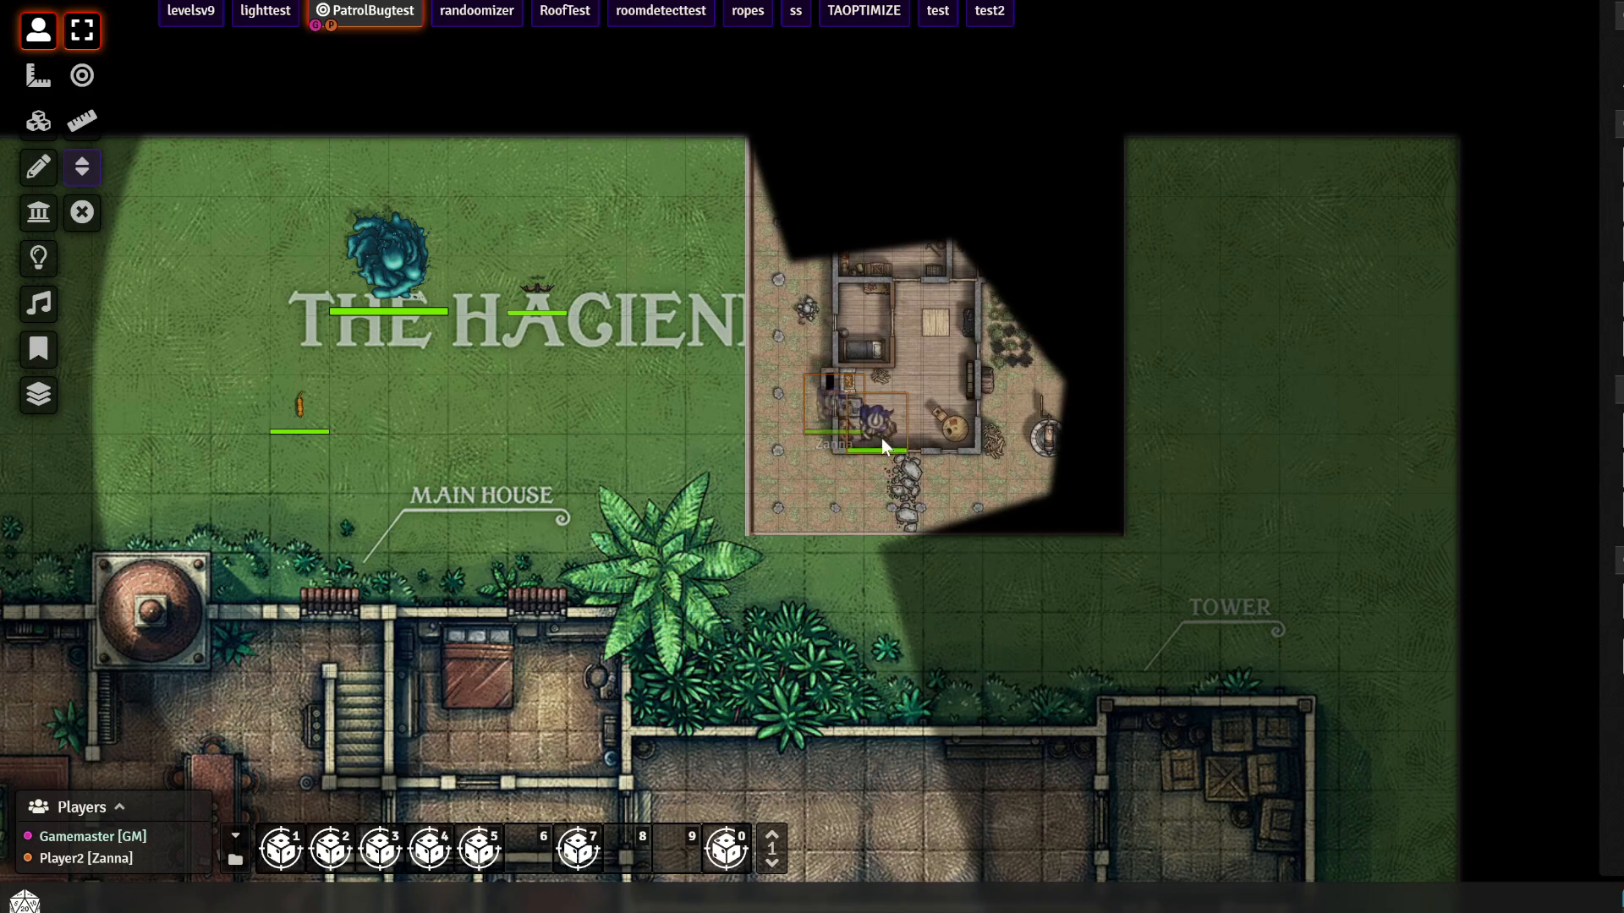
pyautogui.moveTo(880, 438); pyautogui.dragTo(889, 427)
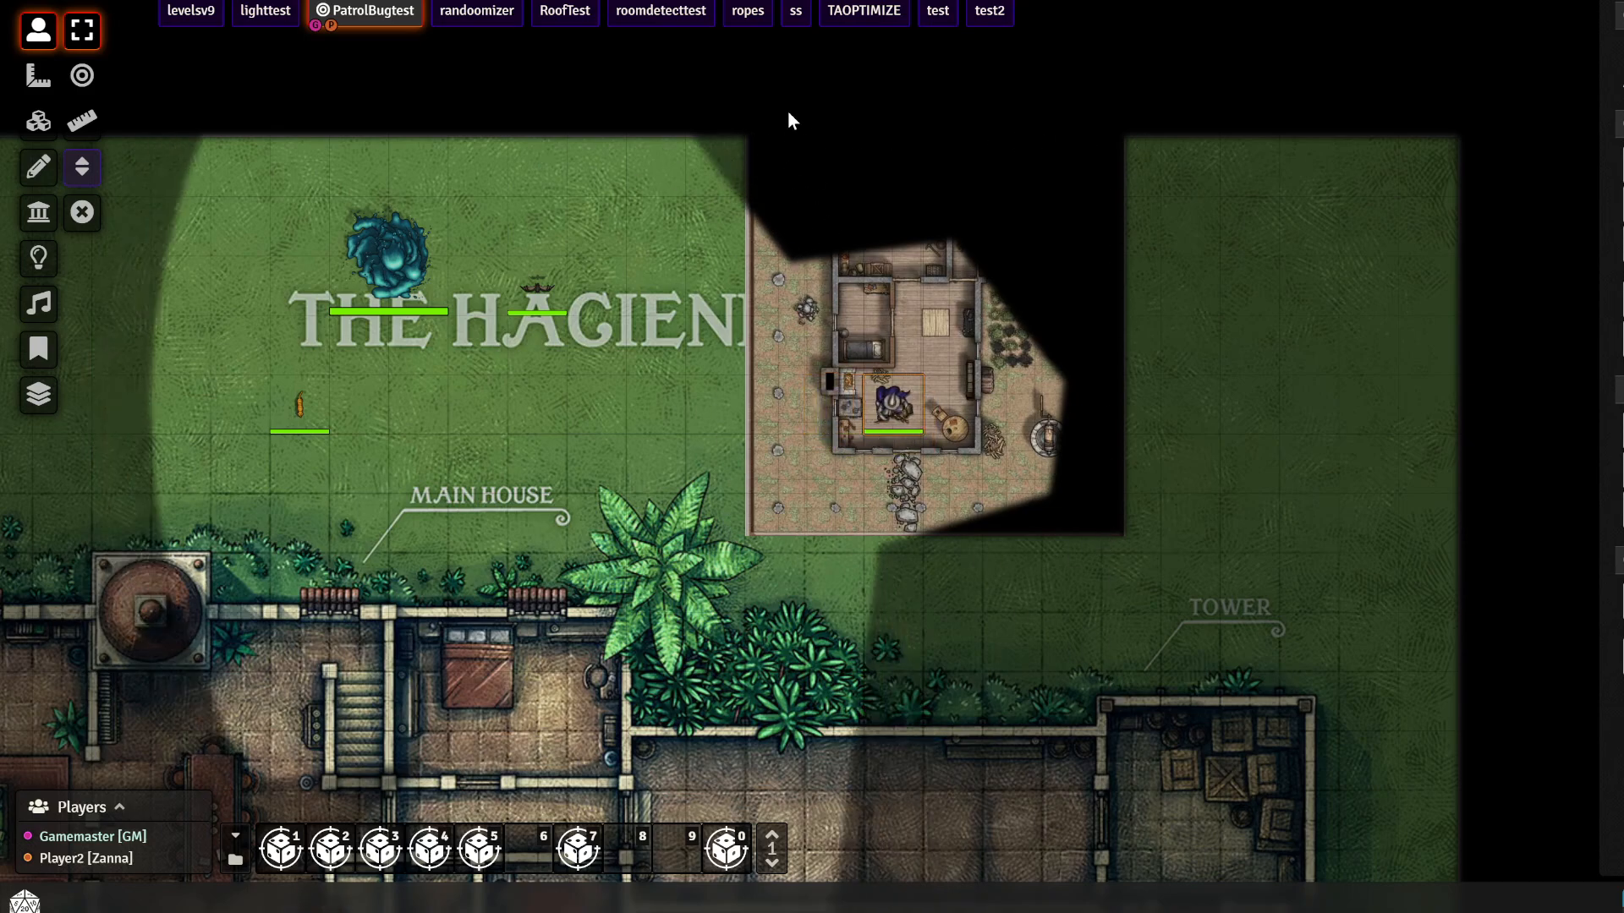
pyautogui.moveTo(893, 404); pyautogui.dragTo(825, 451)
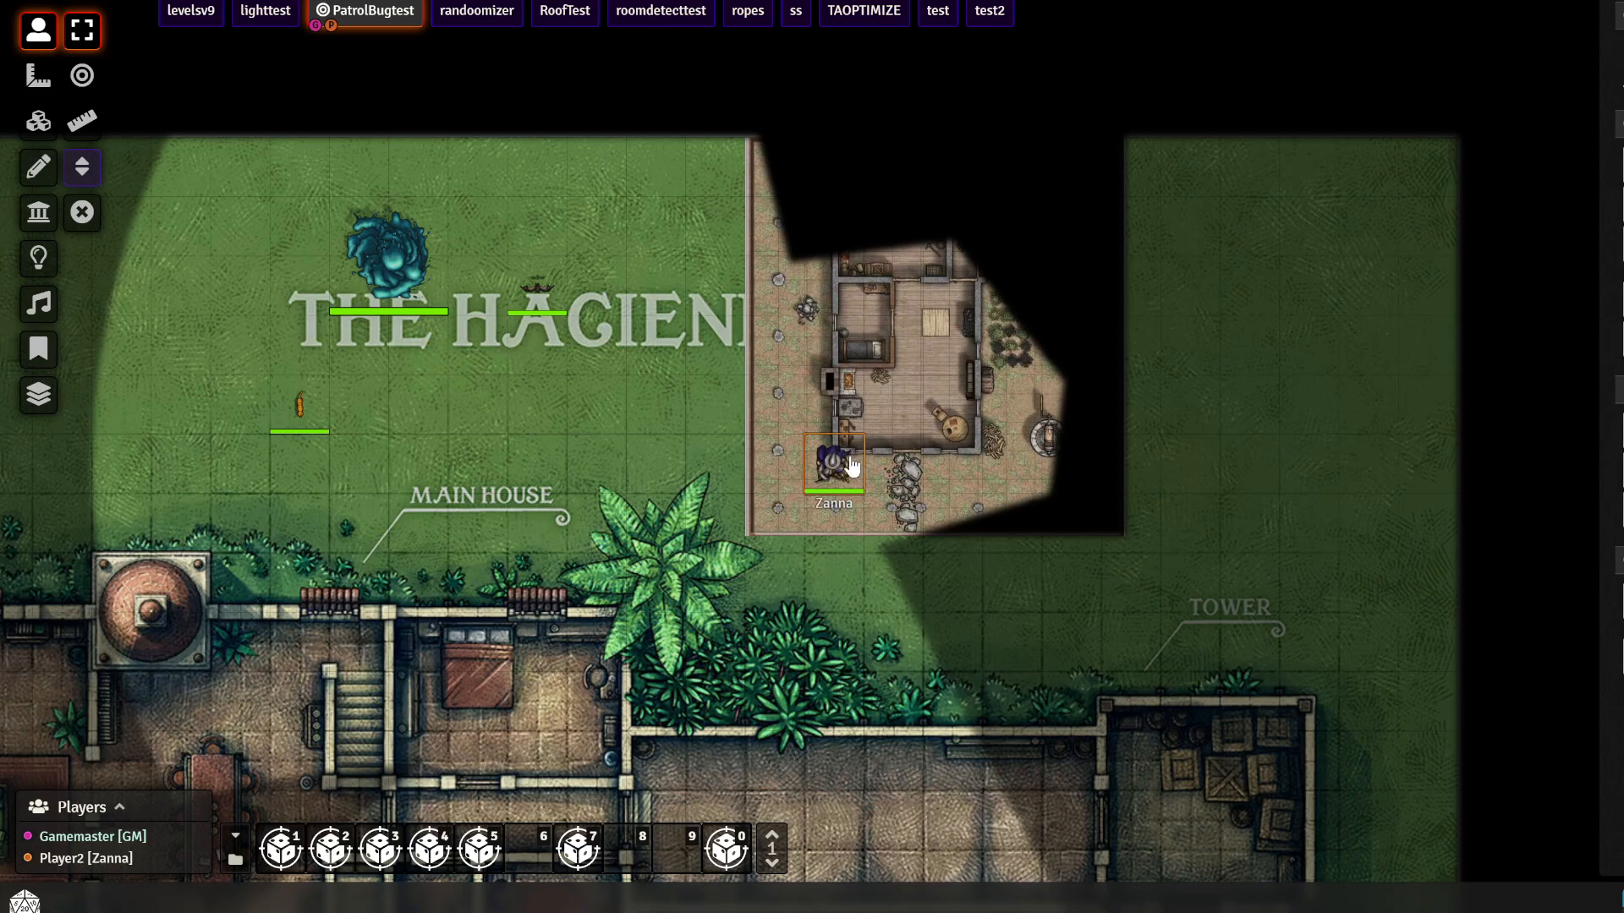
pyautogui.moveTo(837, 464); pyautogui.dragTo(694, 429)
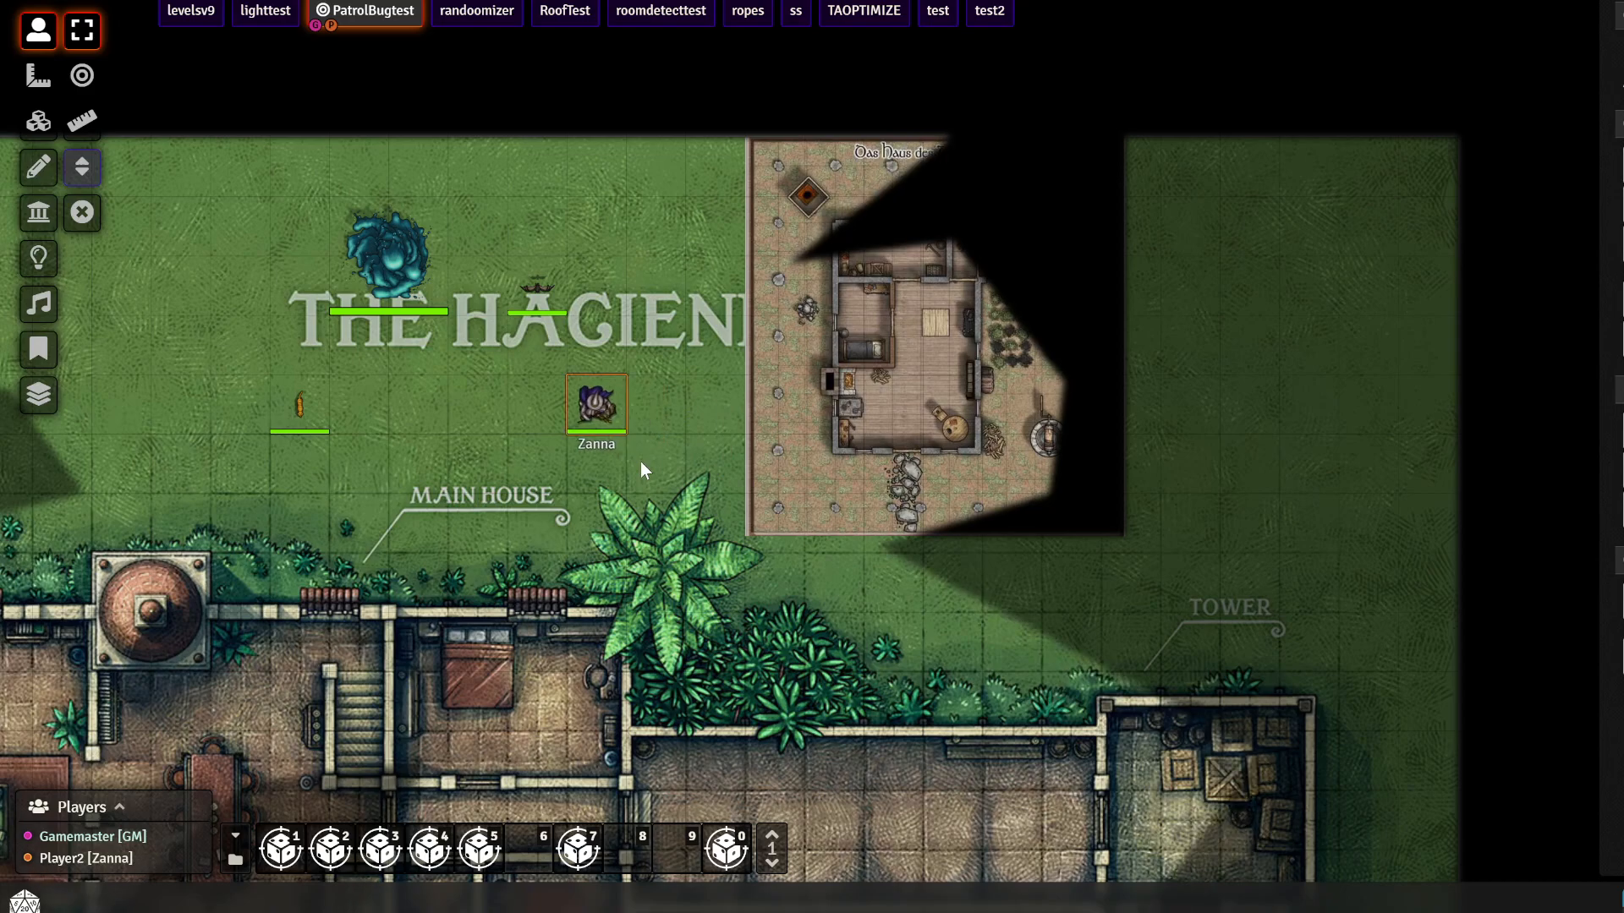
pyautogui.moveTo(592, 414); pyautogui.dragTo(950, 409)
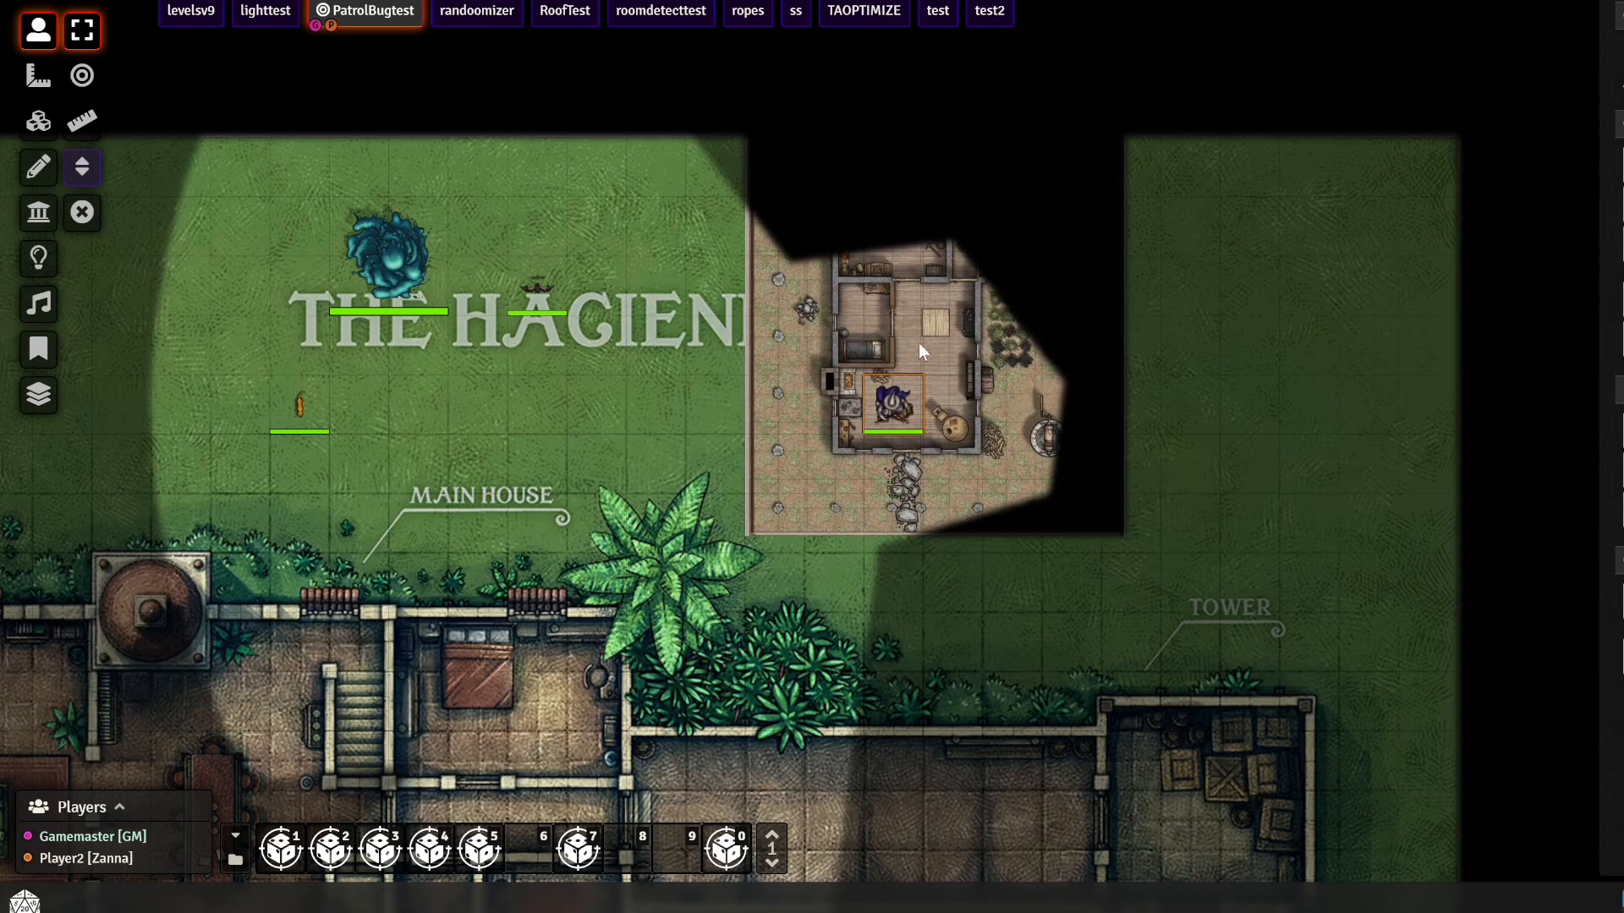
# Enable "Don't hide this tile in the Fog" for the overhead house map tile and update the tile
pyautogui.click(39, 123)
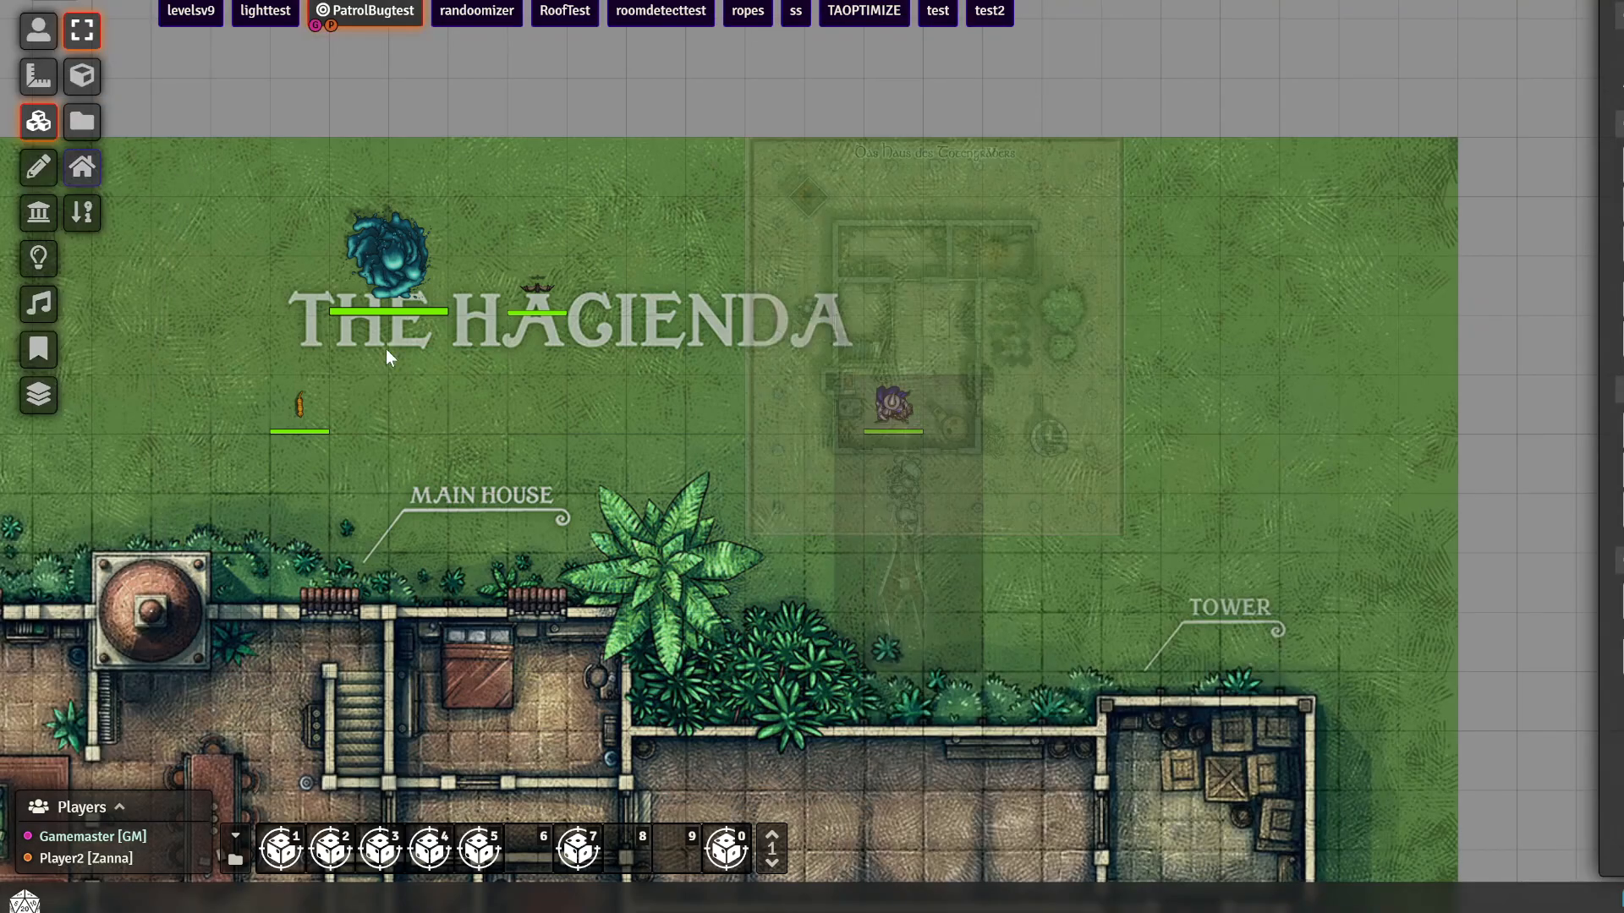
pyautogui.click(98, 178)
pyautogui.doubleClick(1079, 333)
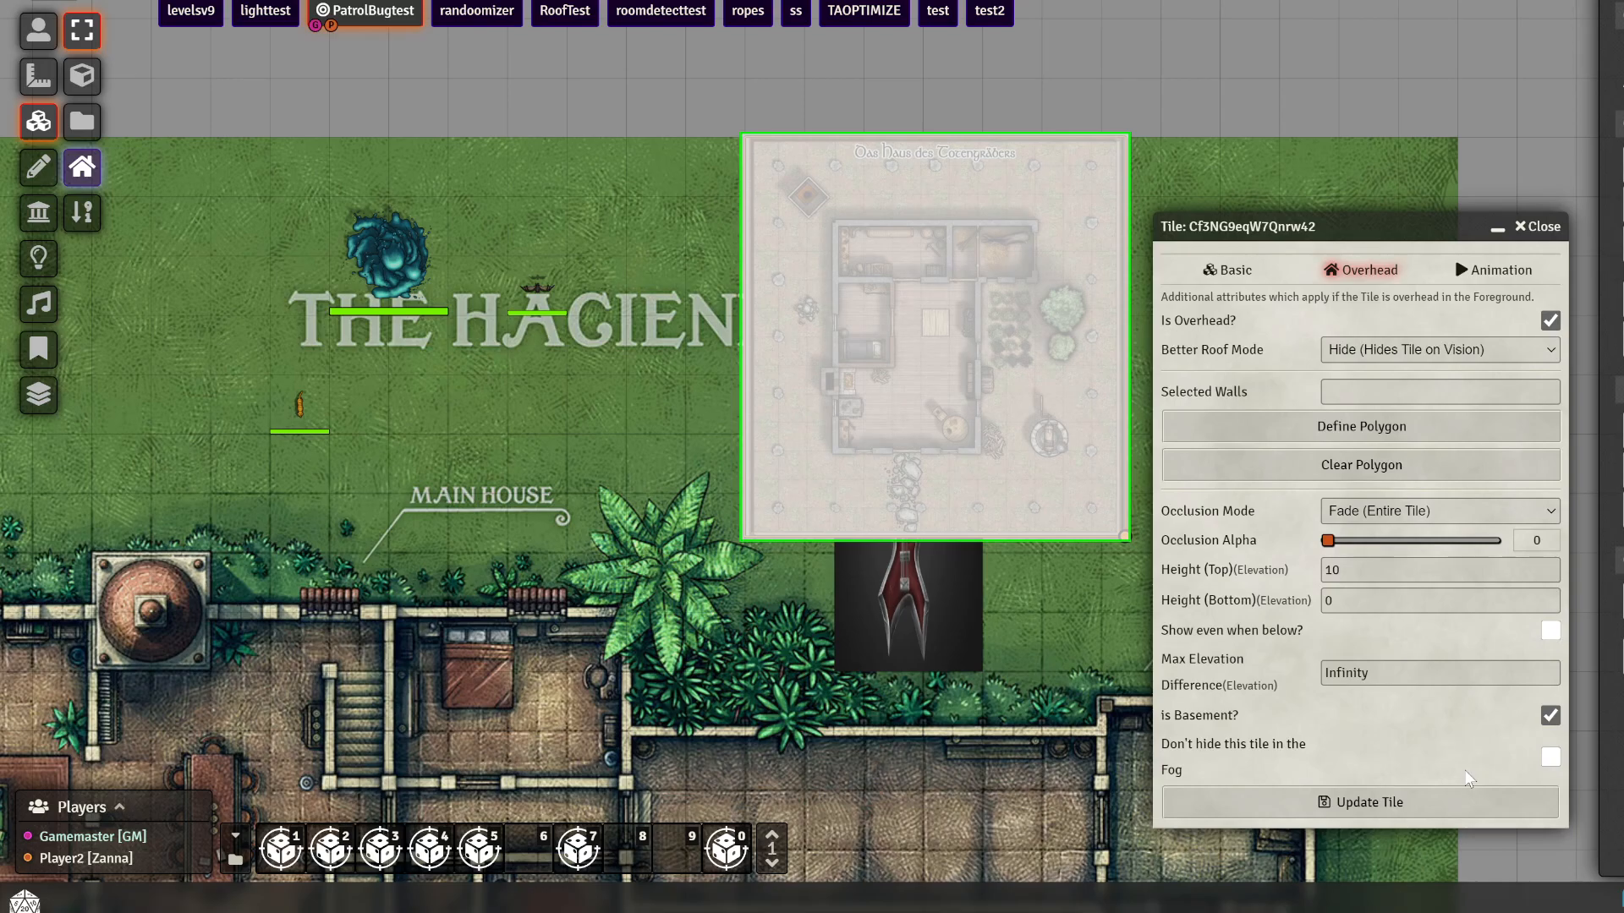
pyautogui.click(1550, 757)
pyautogui.click(1467, 810)
# Move the character token east out of the house toward the map tile's edge and back inside
pyautogui.click(38, 30)
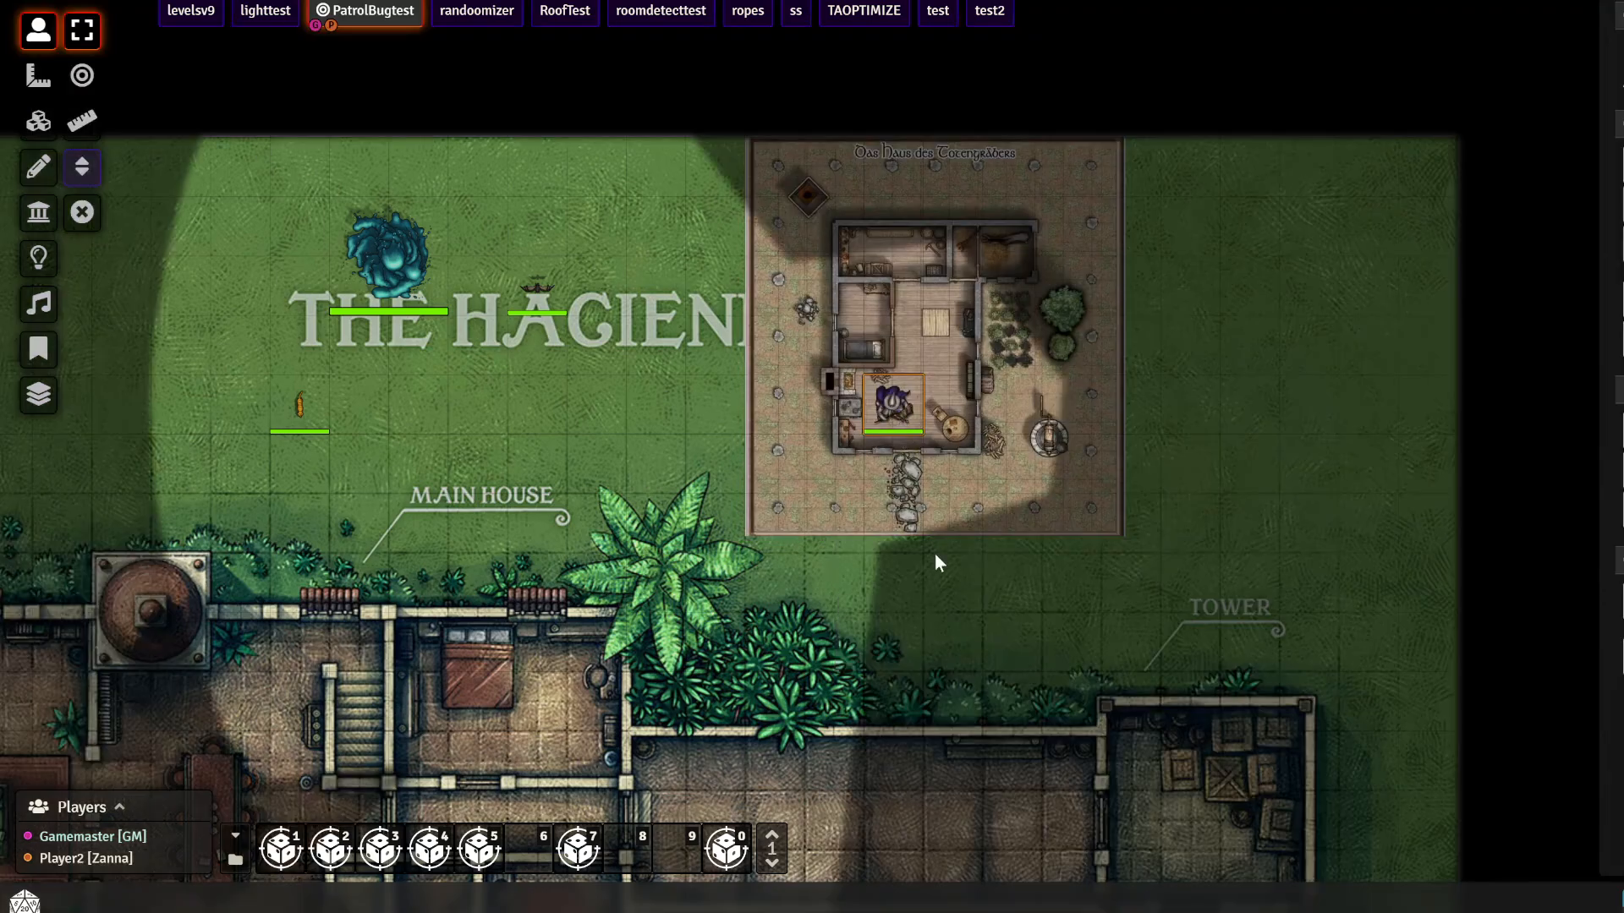
pyautogui.moveTo(900, 395); pyautogui.dragTo(1104, 410)
pyautogui.click(1073, 200)
pyautogui.moveTo(1139, 411); pyautogui.dragTo(926, 375)
# Set the character token's elevation to -20 and move it one square west
pyautogui.rightClick(950, 370)
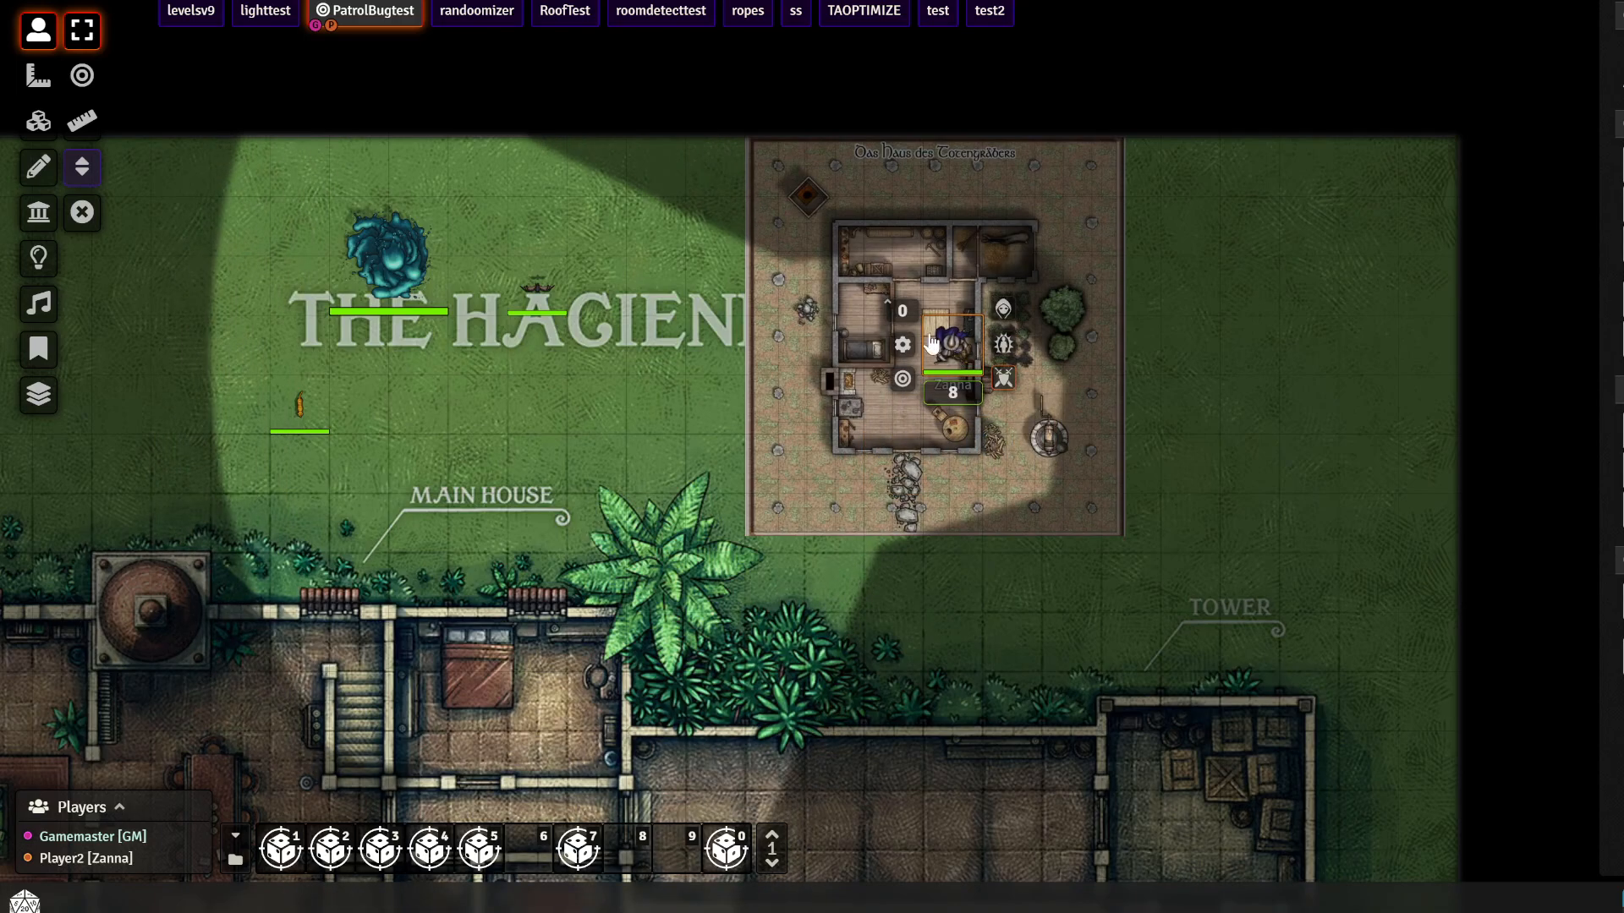
pyautogui.write('-20')
pyautogui.press('Return')
pyautogui.moveTo(953, 365); pyautogui.dragTo(871, 353)
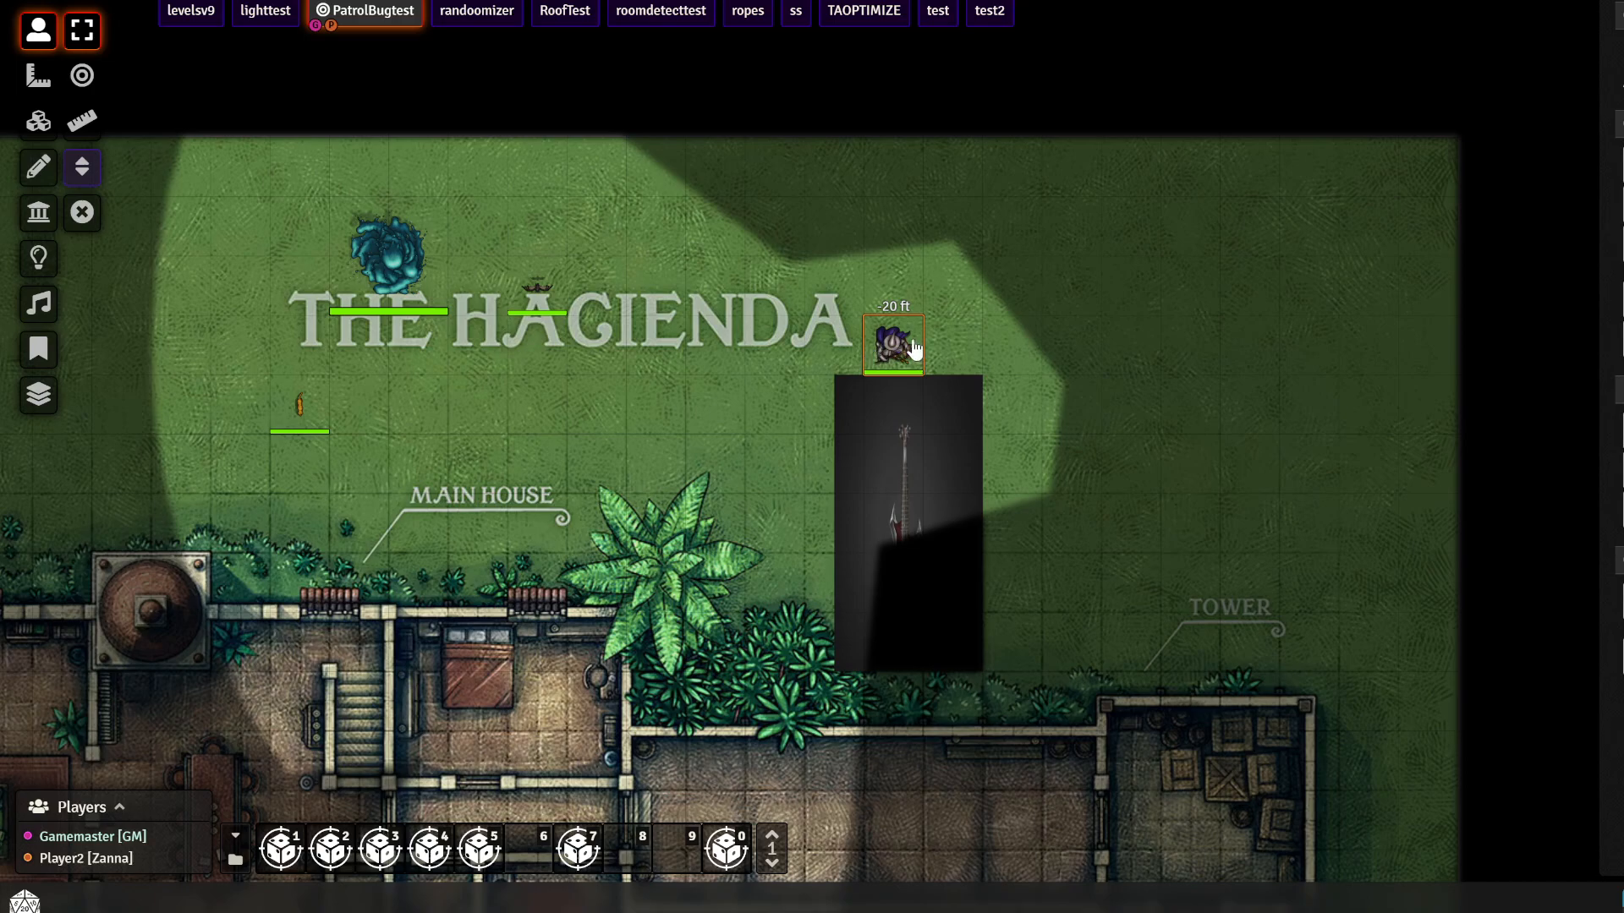
# Return the character token to ground level by setting its elevation to 0
pyautogui.rightClick(889, 344)
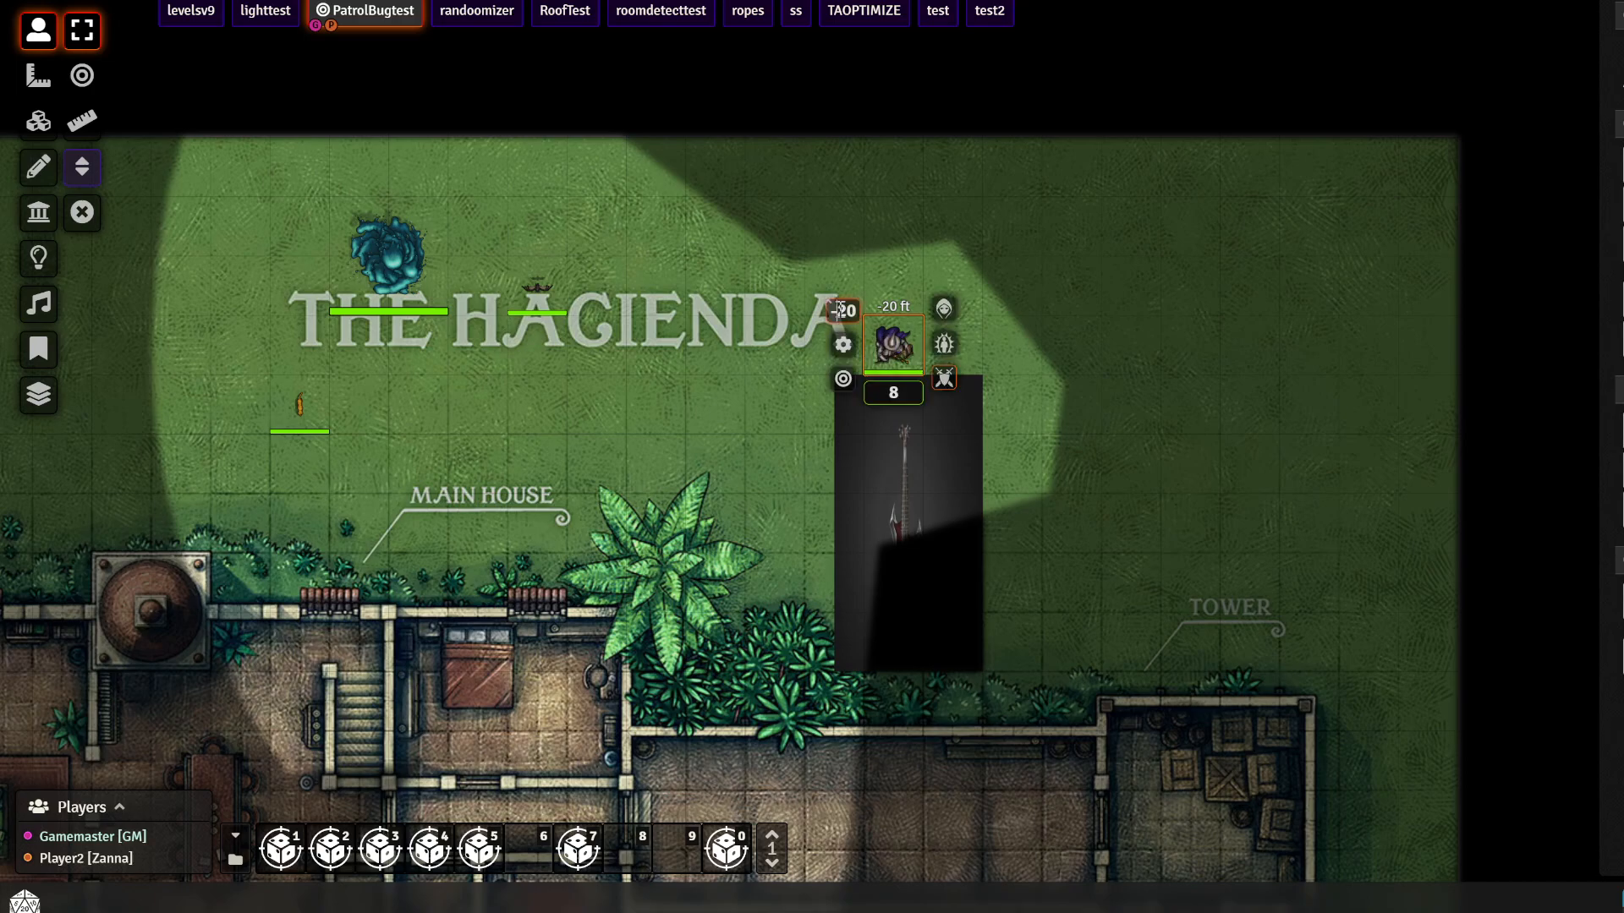
pyautogui.write('0')
pyautogui.press('Return')
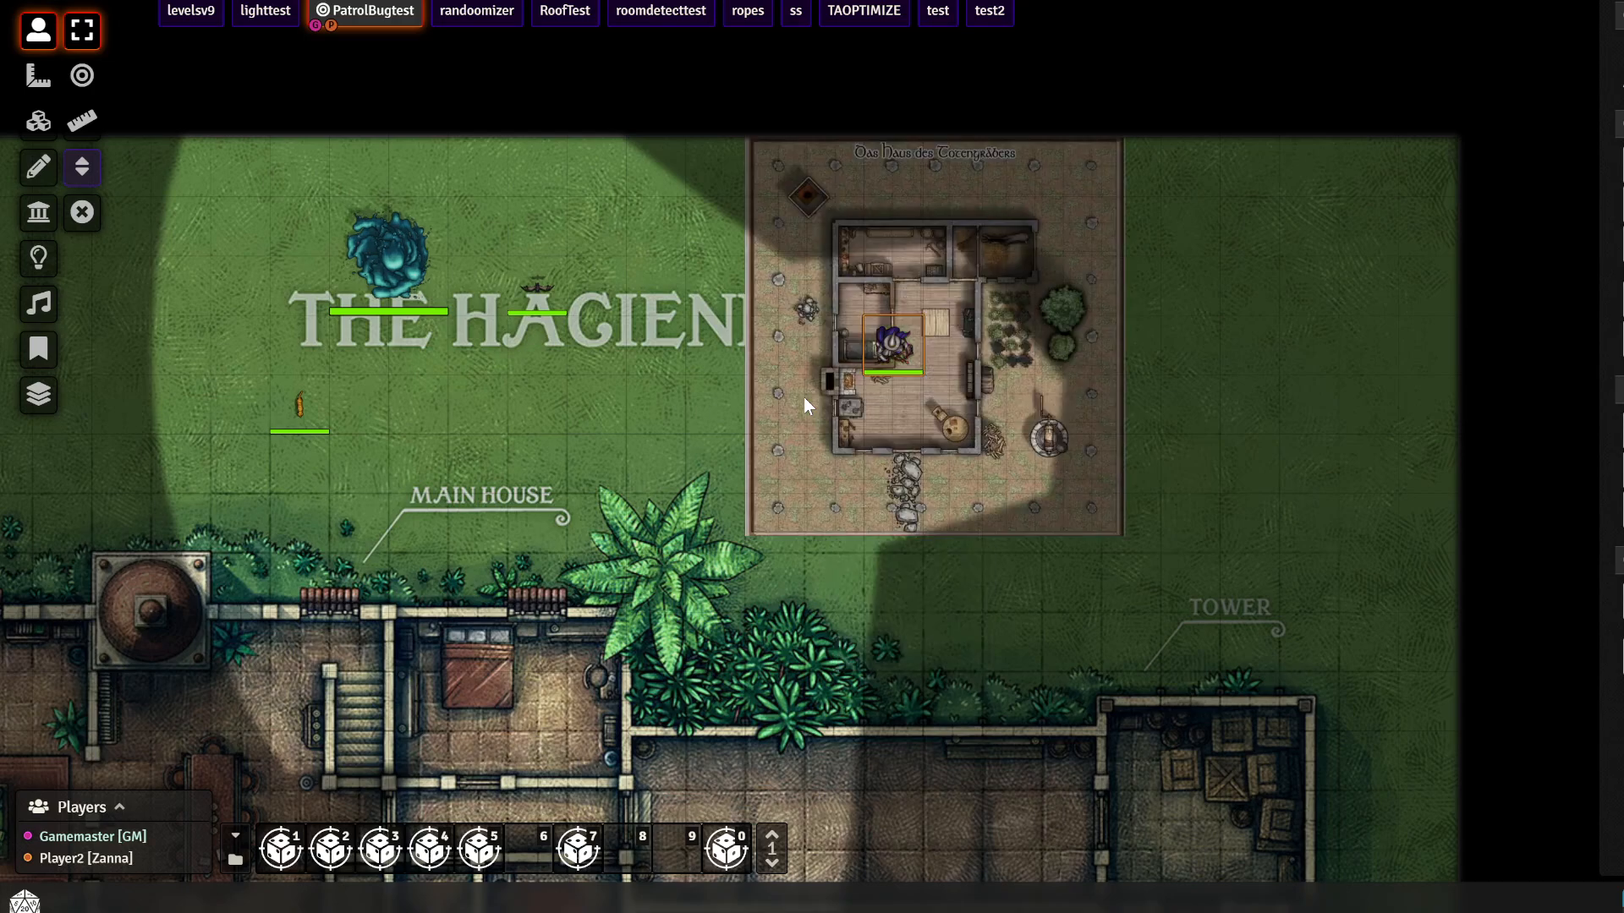